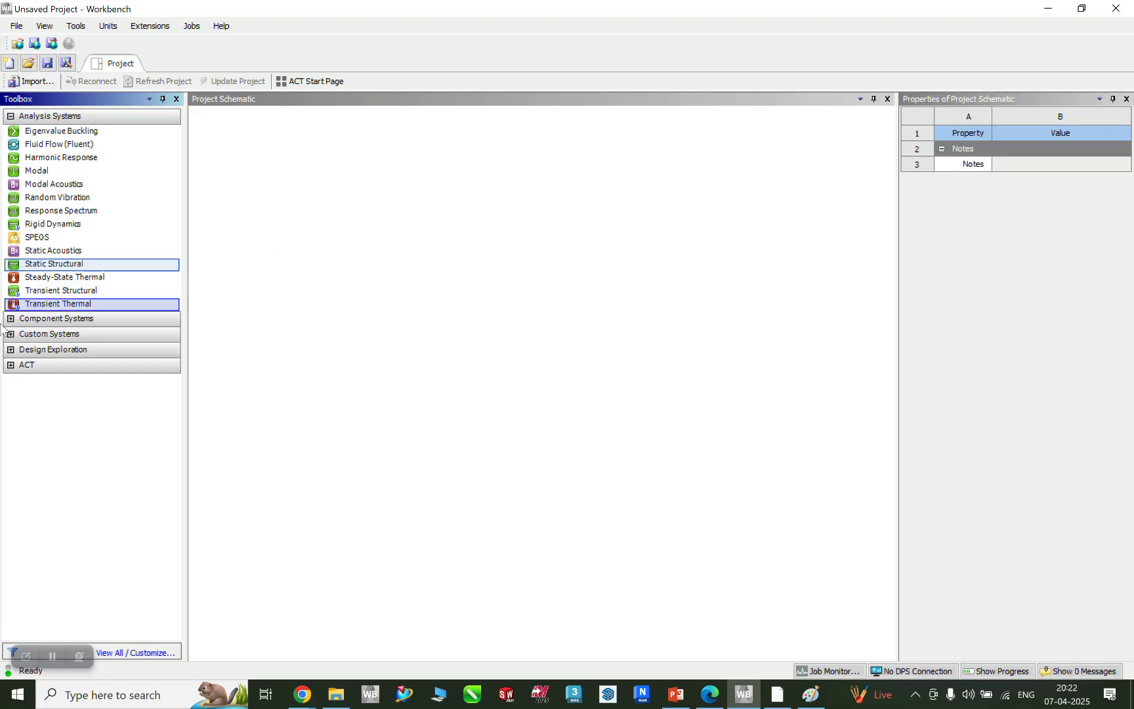
Step: Add two Static Structural systems to the project schematic and open the Engineering Data of system A
double_click(81, 263)
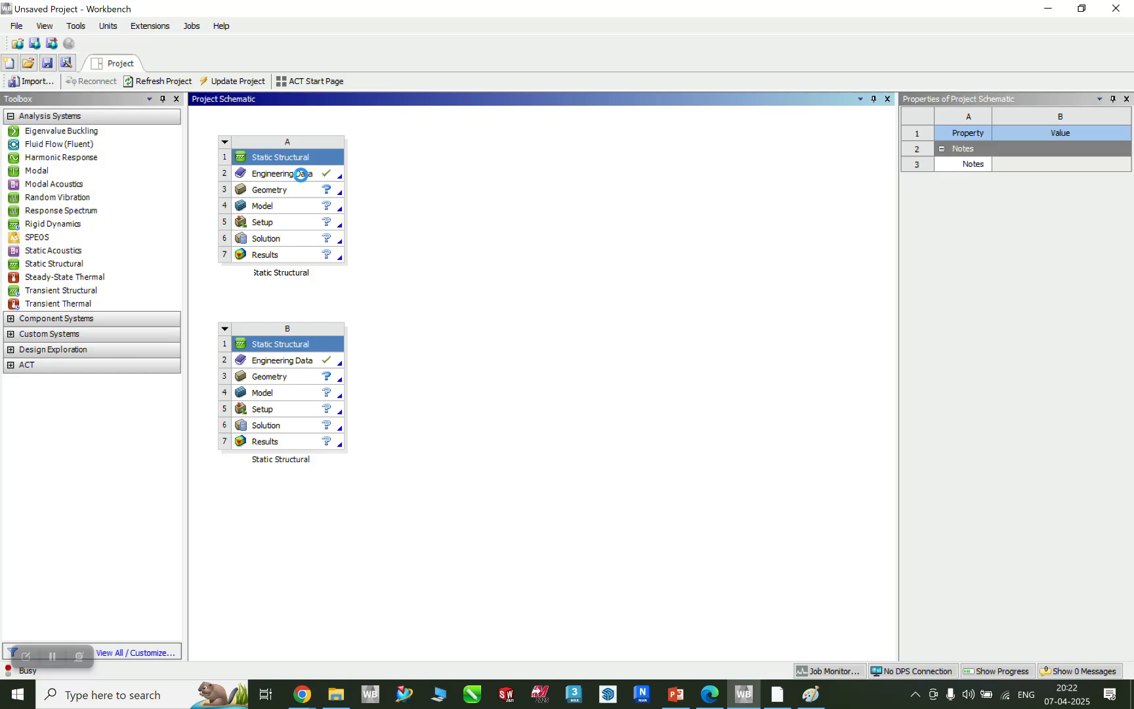
double_click(302, 177)
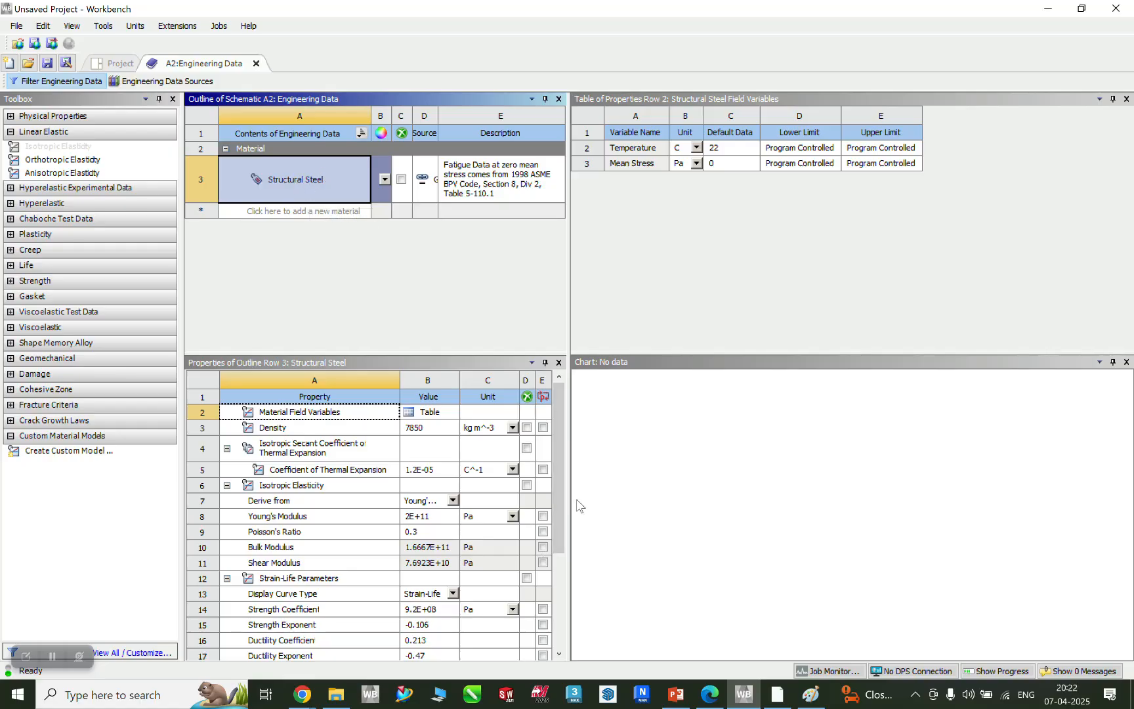
Step: Set the units of Structural Steel's Tensile Yield Strength and Tensile Ultimate Strength to MPa
drag(570, 500, 668, 486)
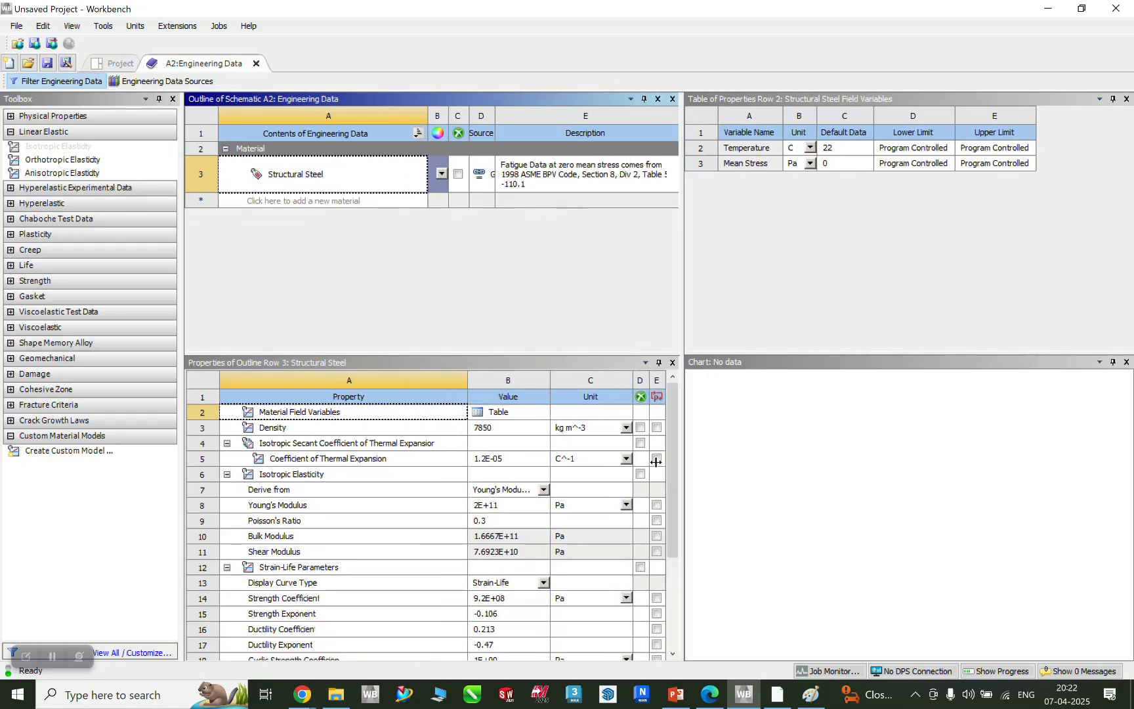
drag(660, 496, 659, 650)
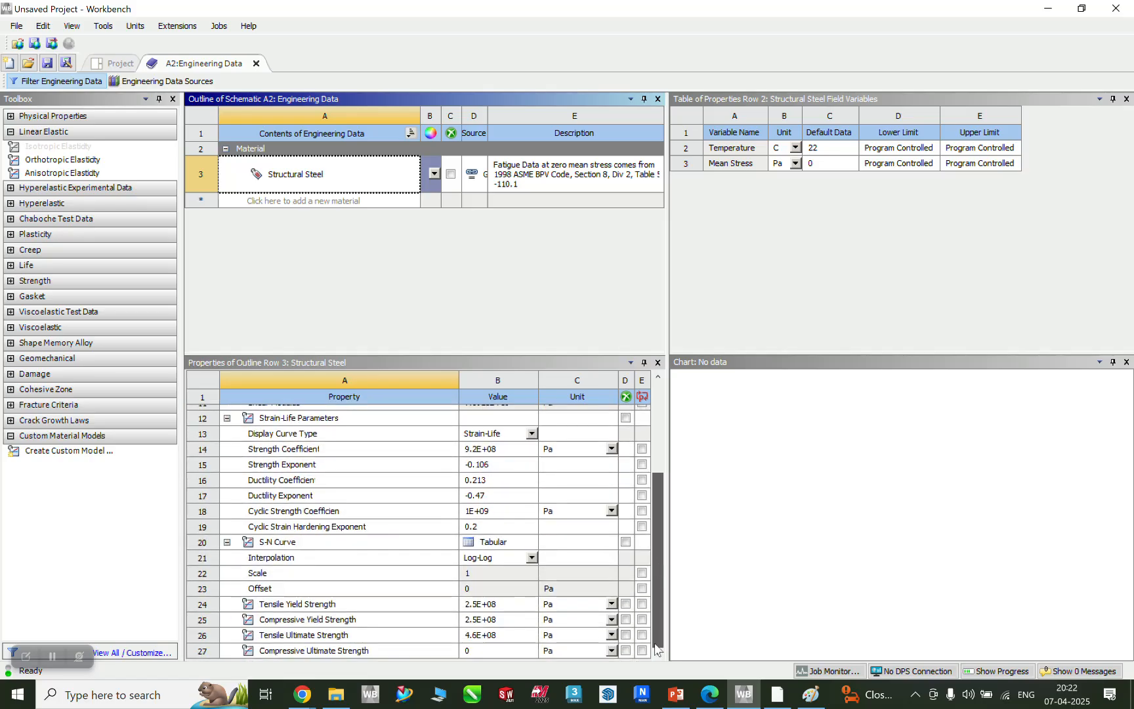
click(318, 605)
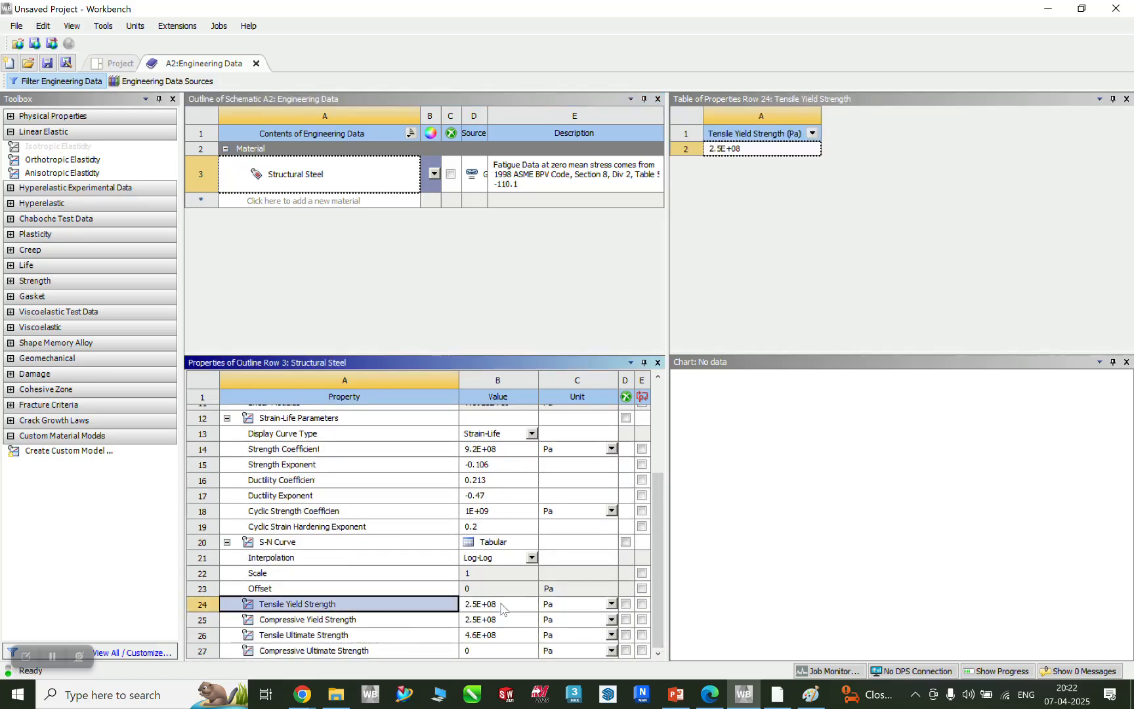
click(503, 605)
click(611, 604)
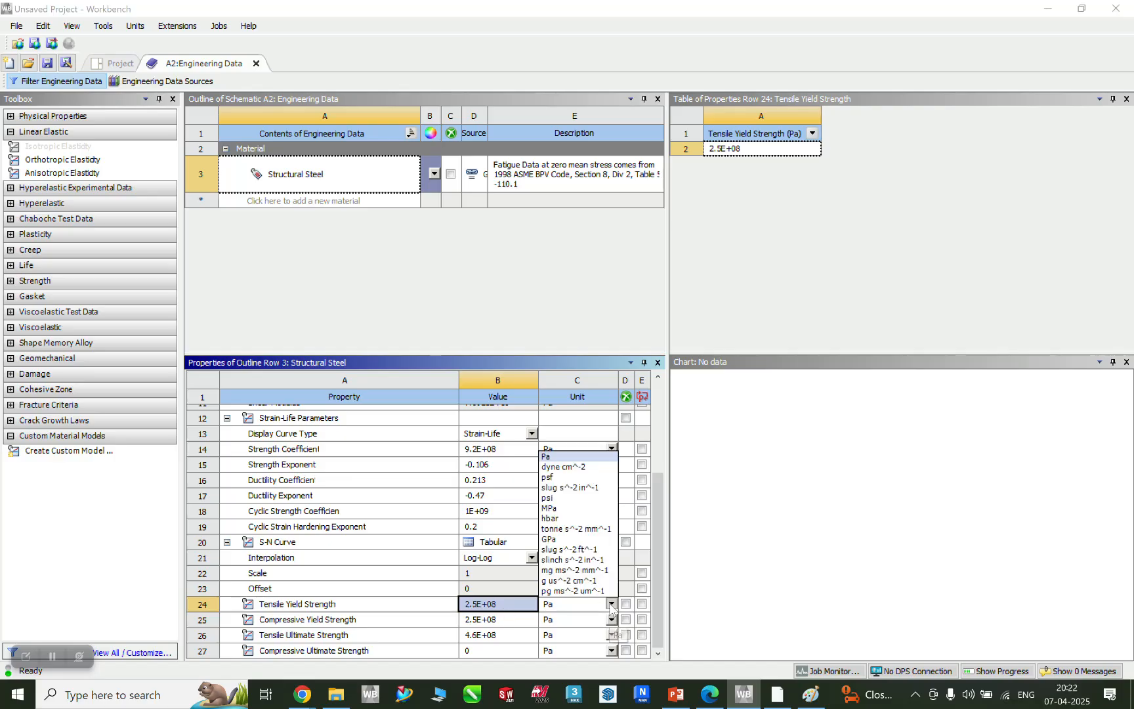
click(559, 508)
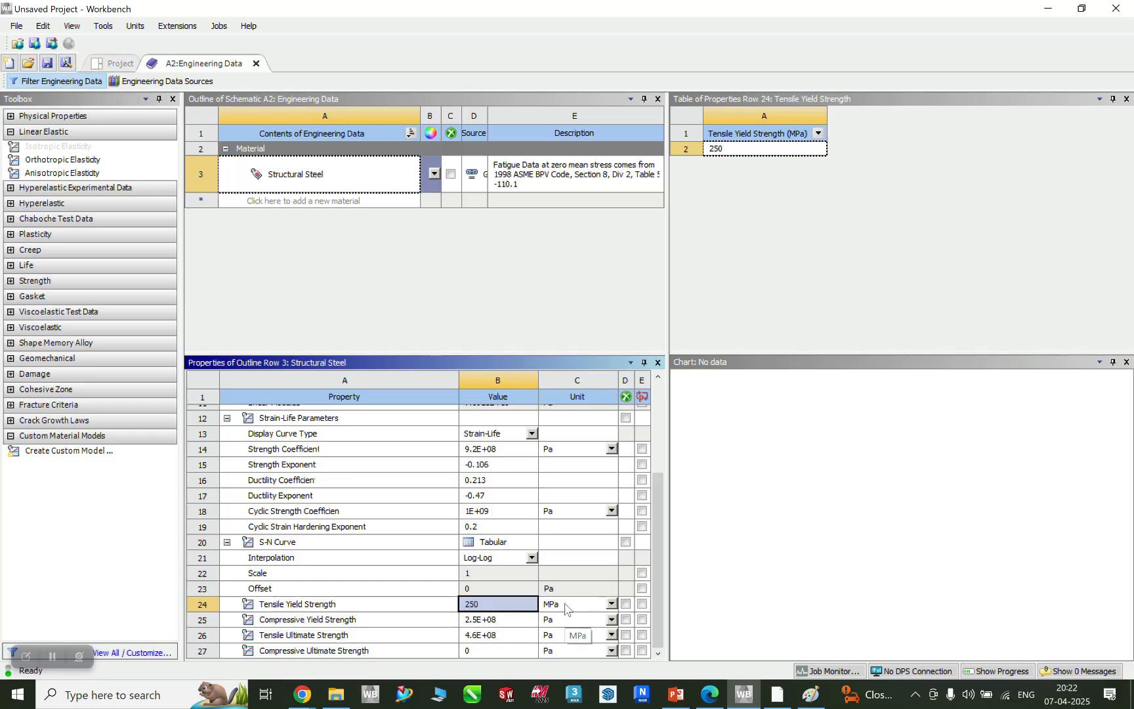
click(313, 637)
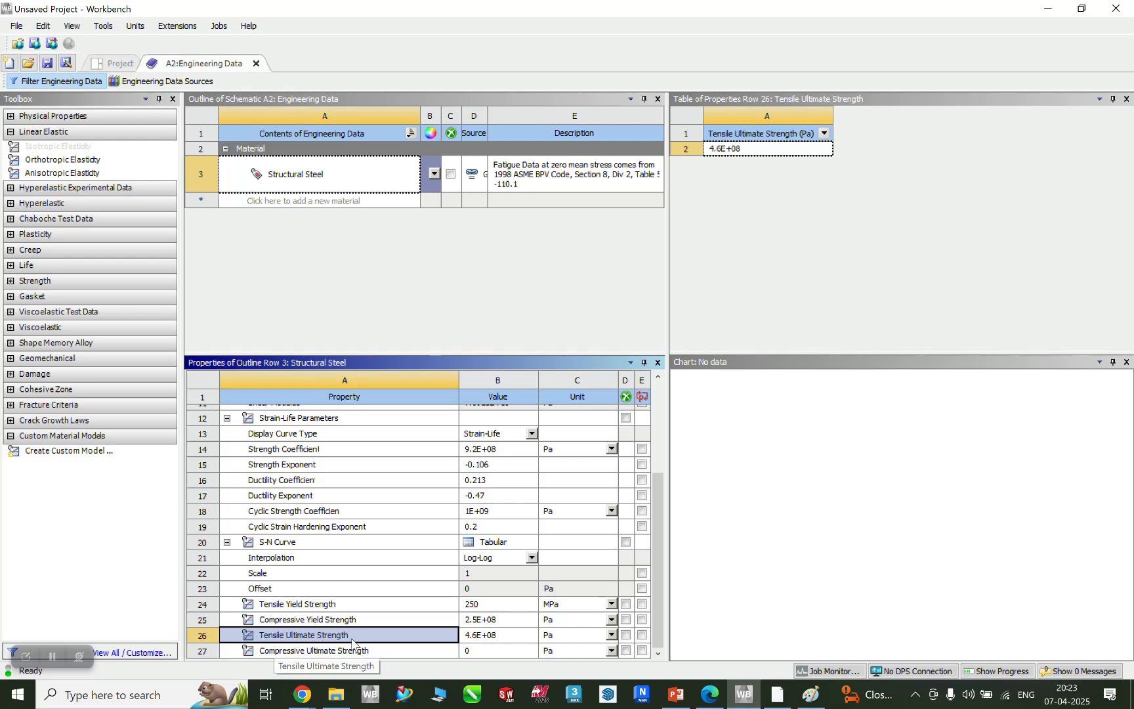
click(611, 635)
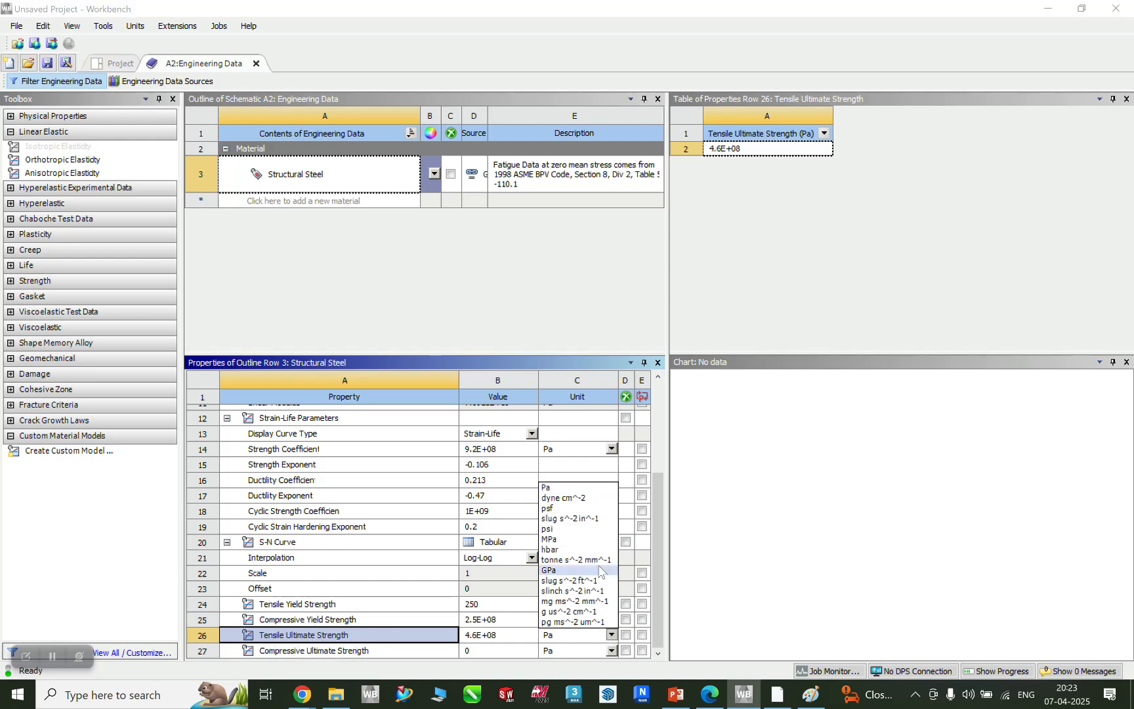
click(568, 539)
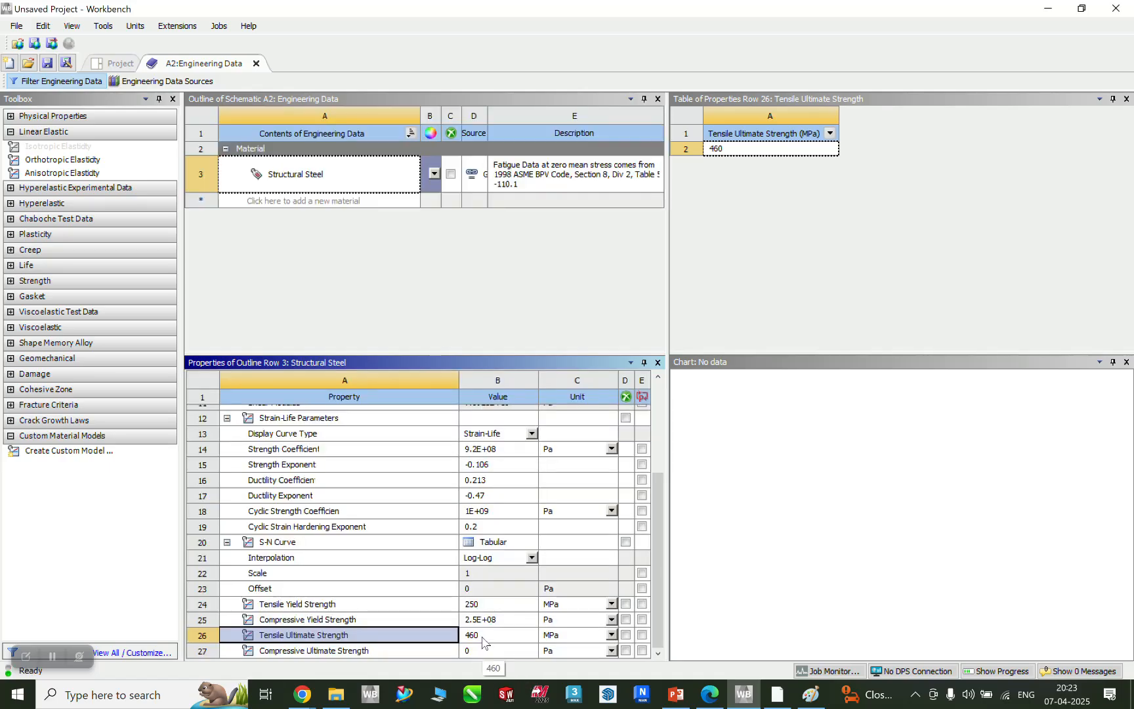
Step: Compare the tensile yield and tensile ultimate strength values of Structural Steel
click(489, 609)
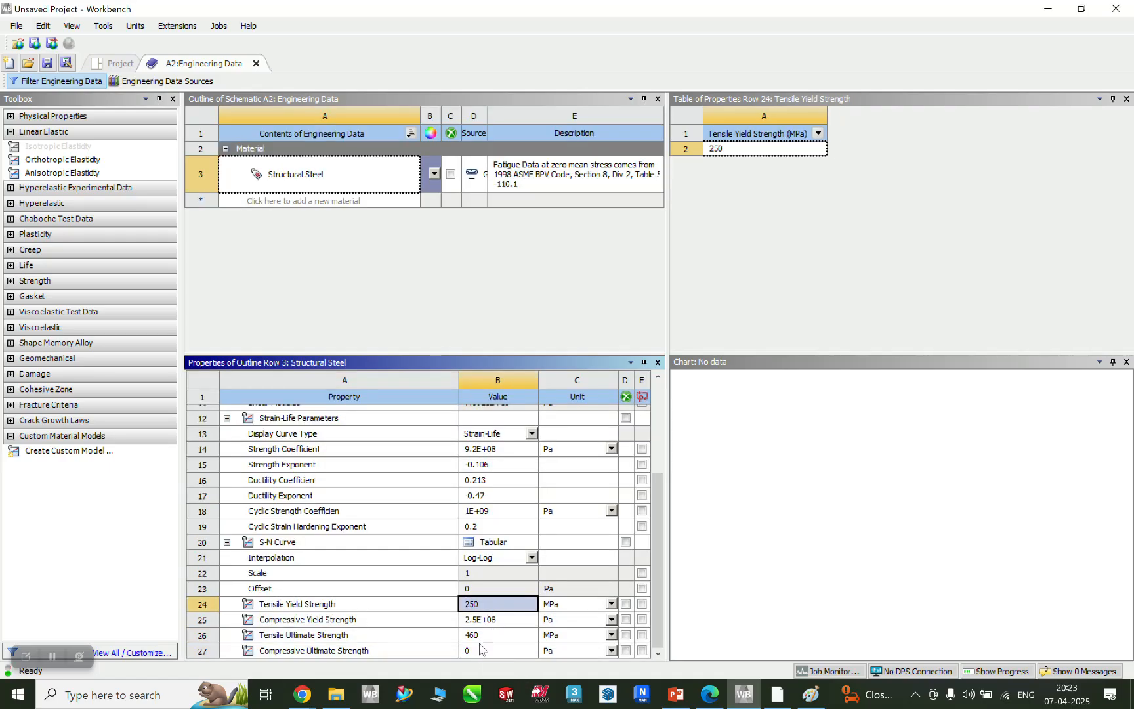
click(502, 634)
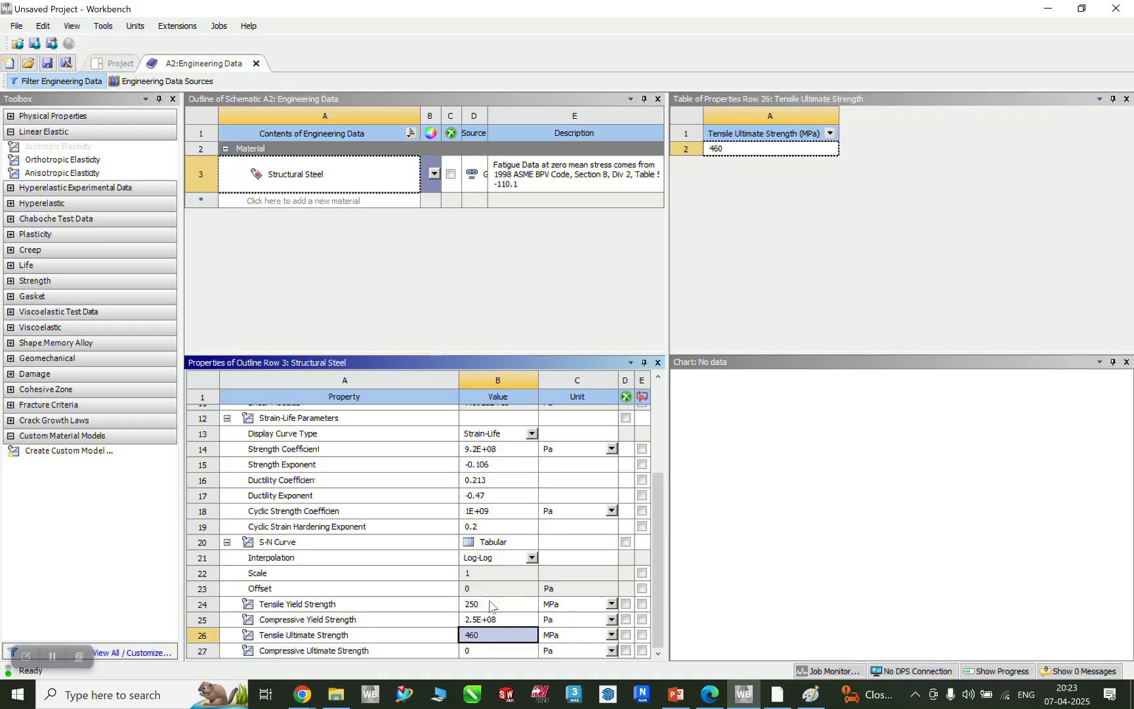
click(489, 606)
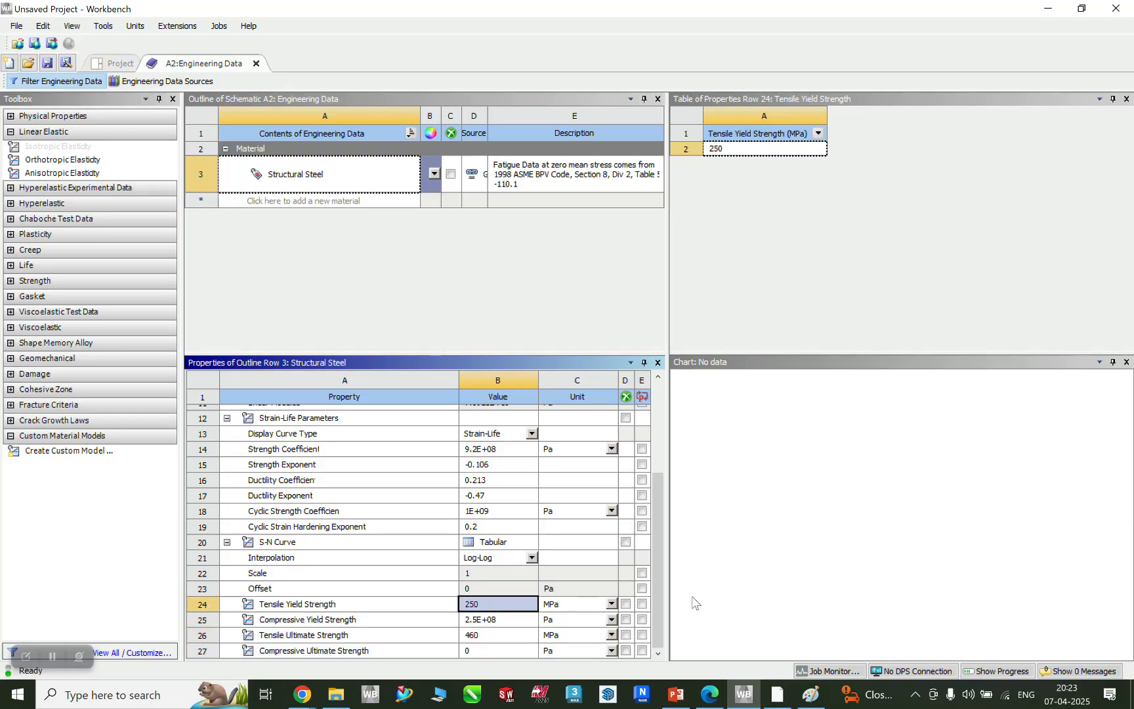
click(486, 641)
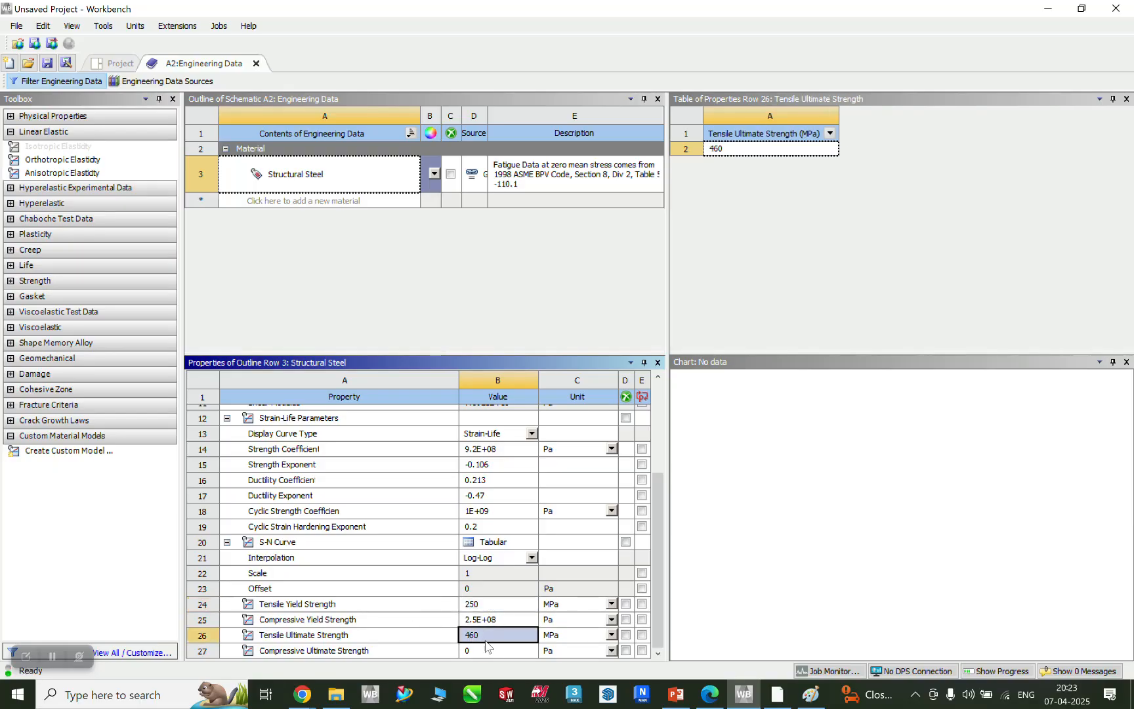
click(474, 604)
click(479, 636)
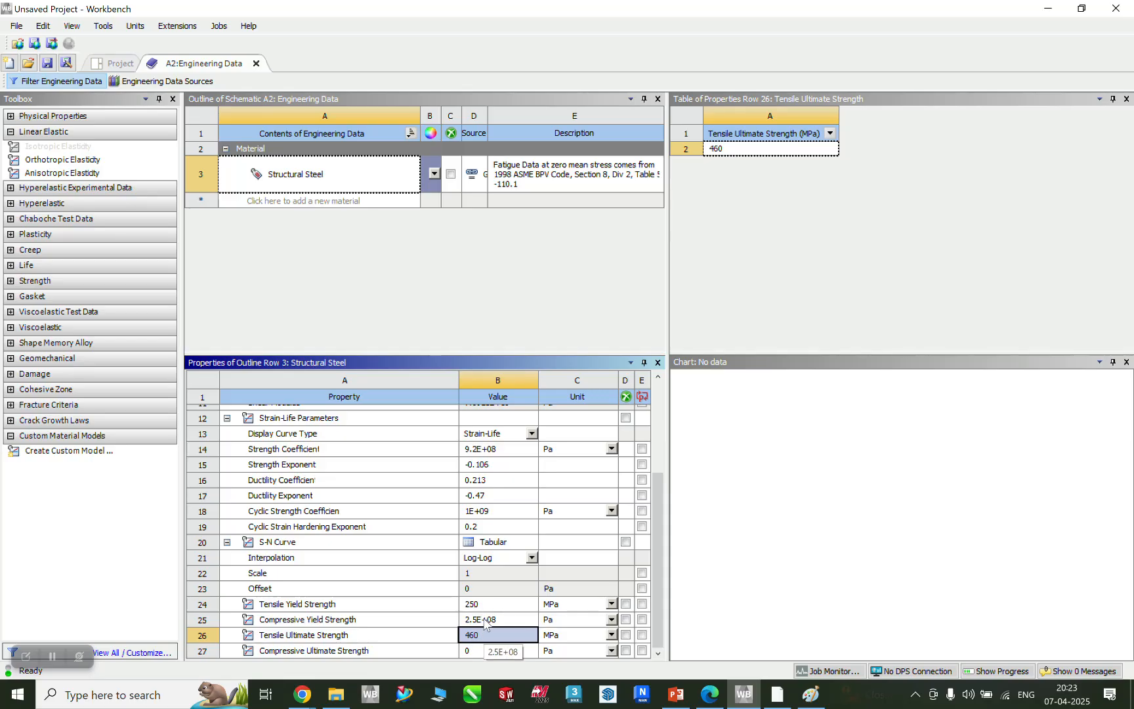
click(473, 602)
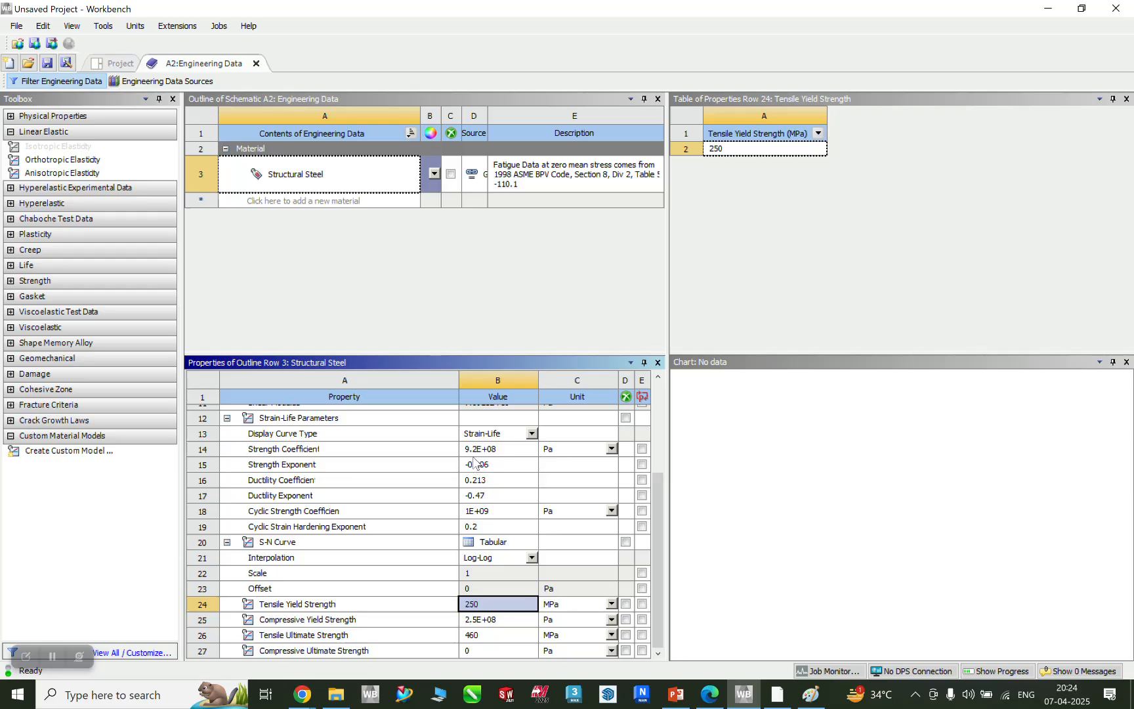
Step: Display Structural Steel's S-N curve data, set the Alternating Stress unit to MPa and examine the stress at 1E+06 cycles
click(296, 560)
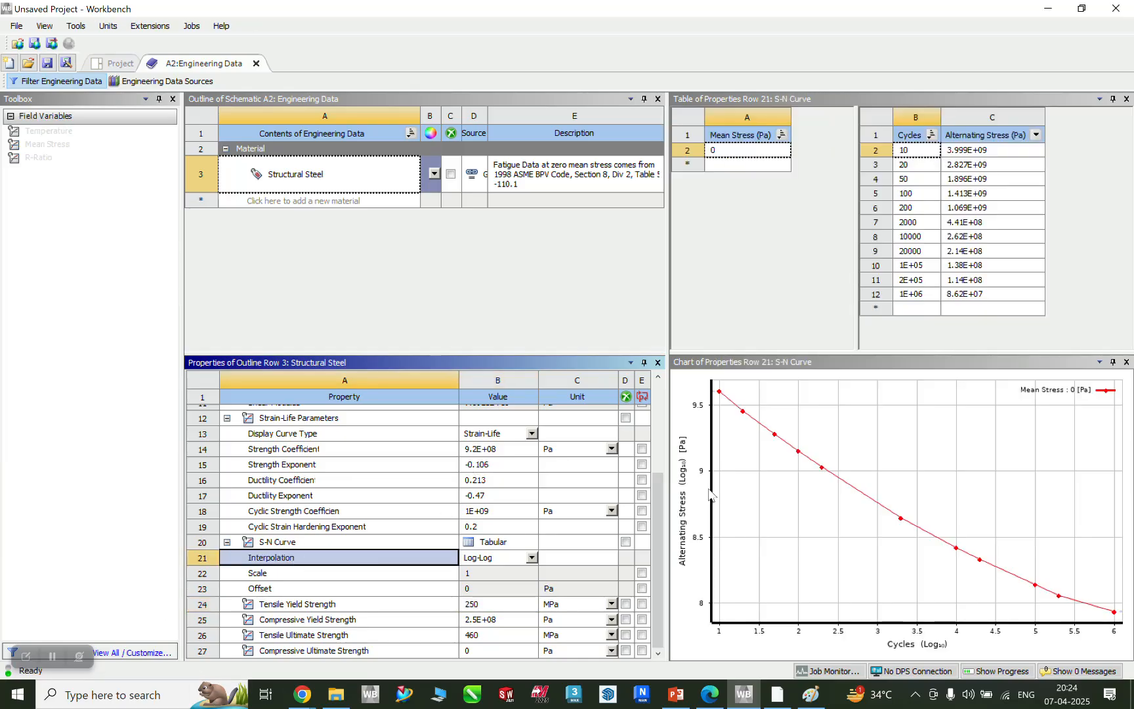
click(958, 155)
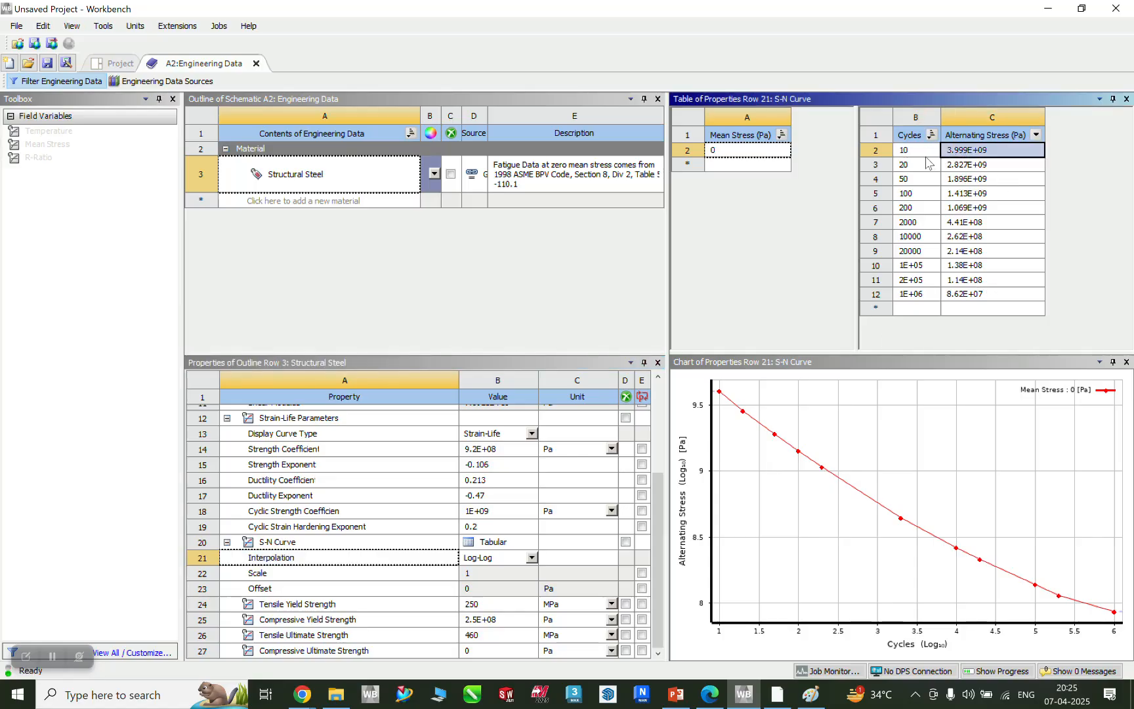
click(1036, 135)
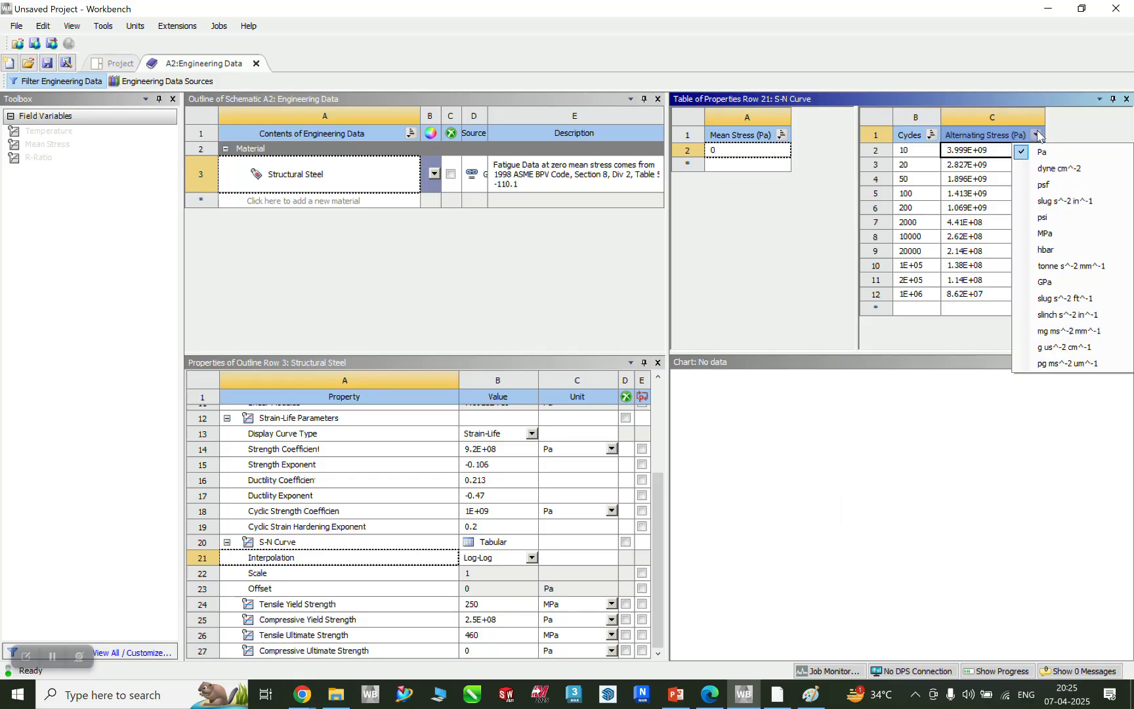
click(1046, 233)
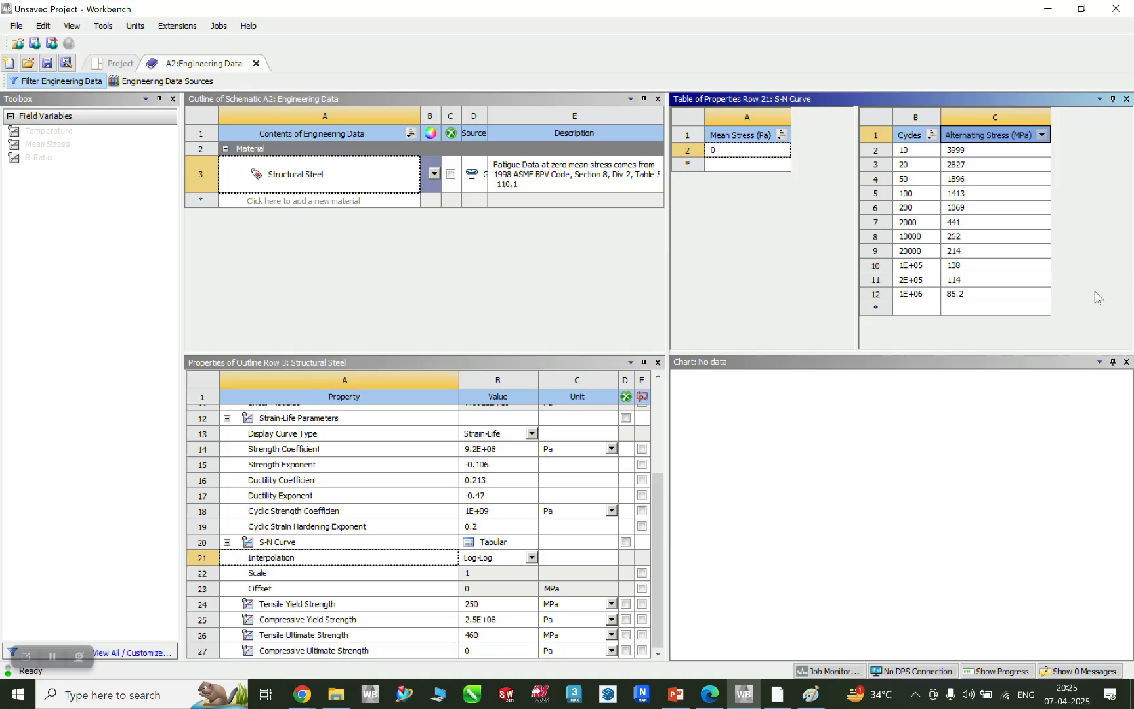
click(986, 296)
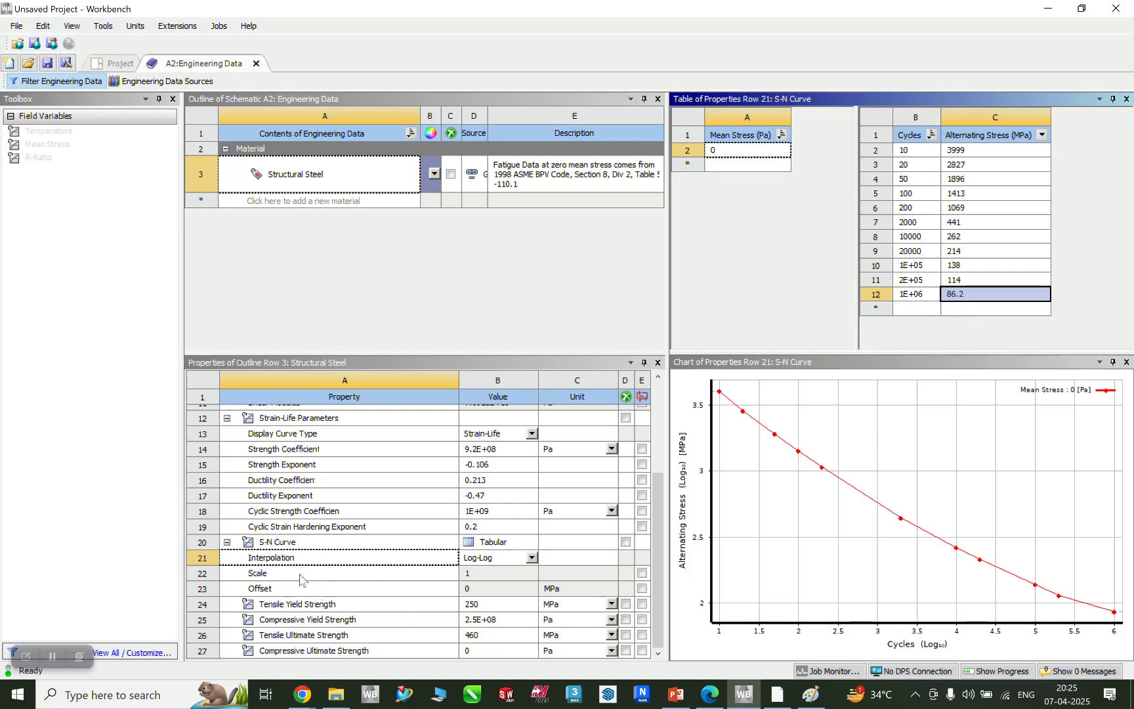
Step: Try Semi-Log interpolation for the S-N curve, and return it to Log-Log
click(279, 577)
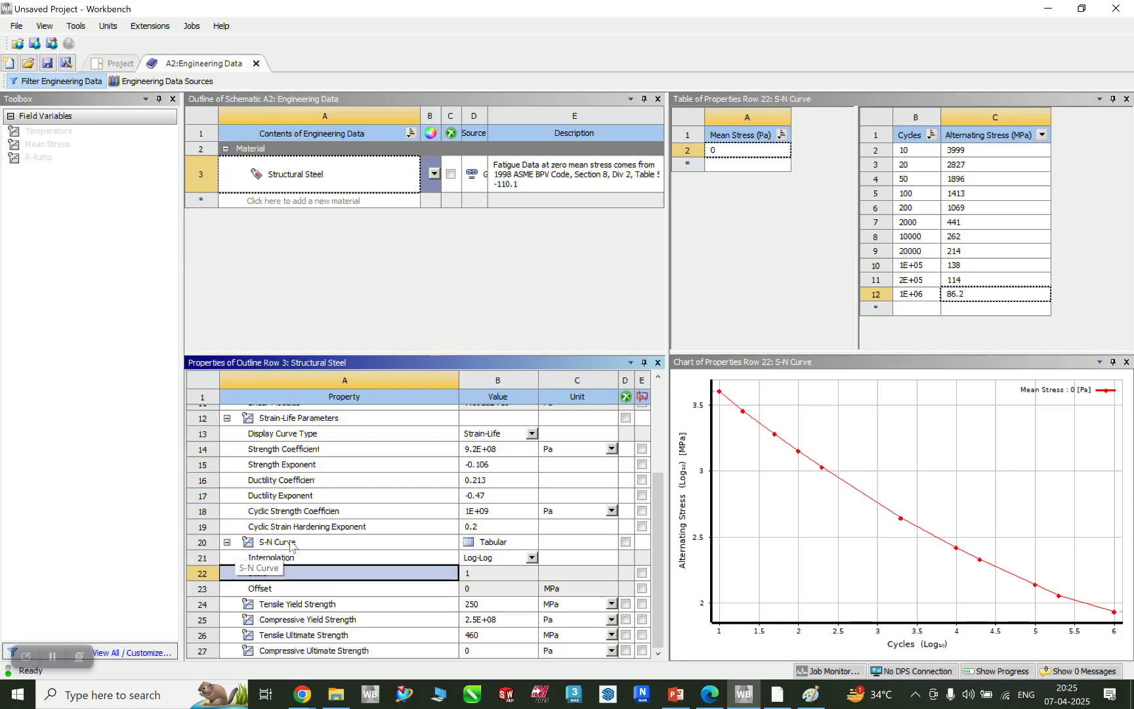
click(291, 558)
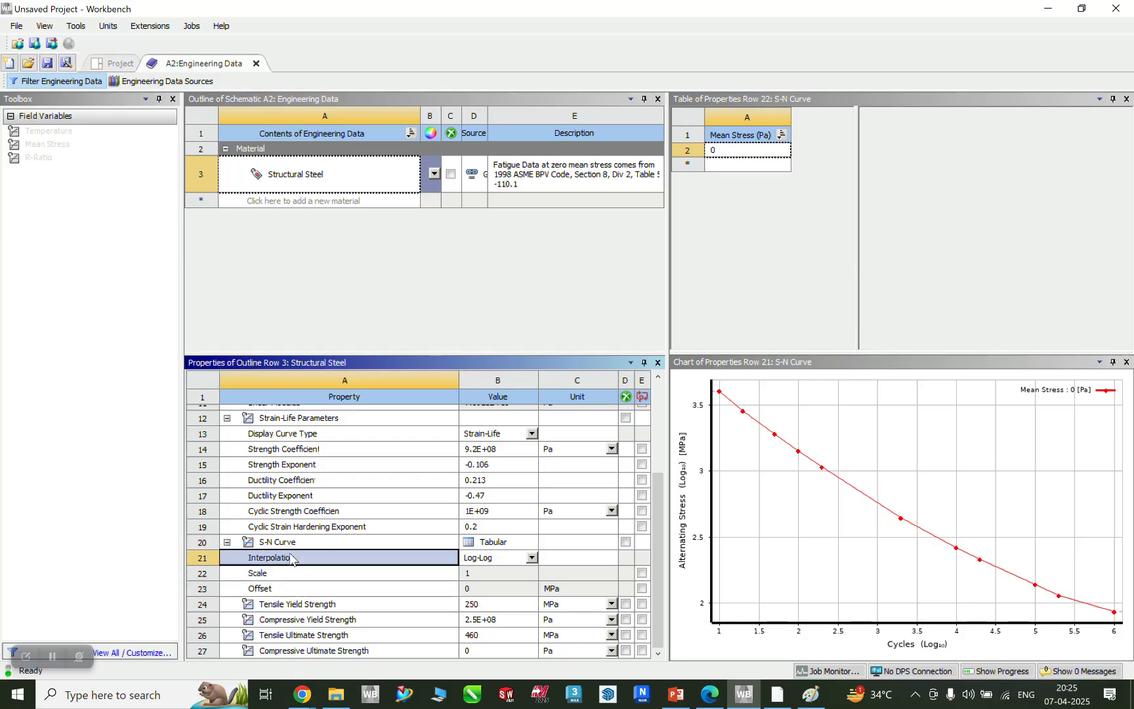
click(532, 558)
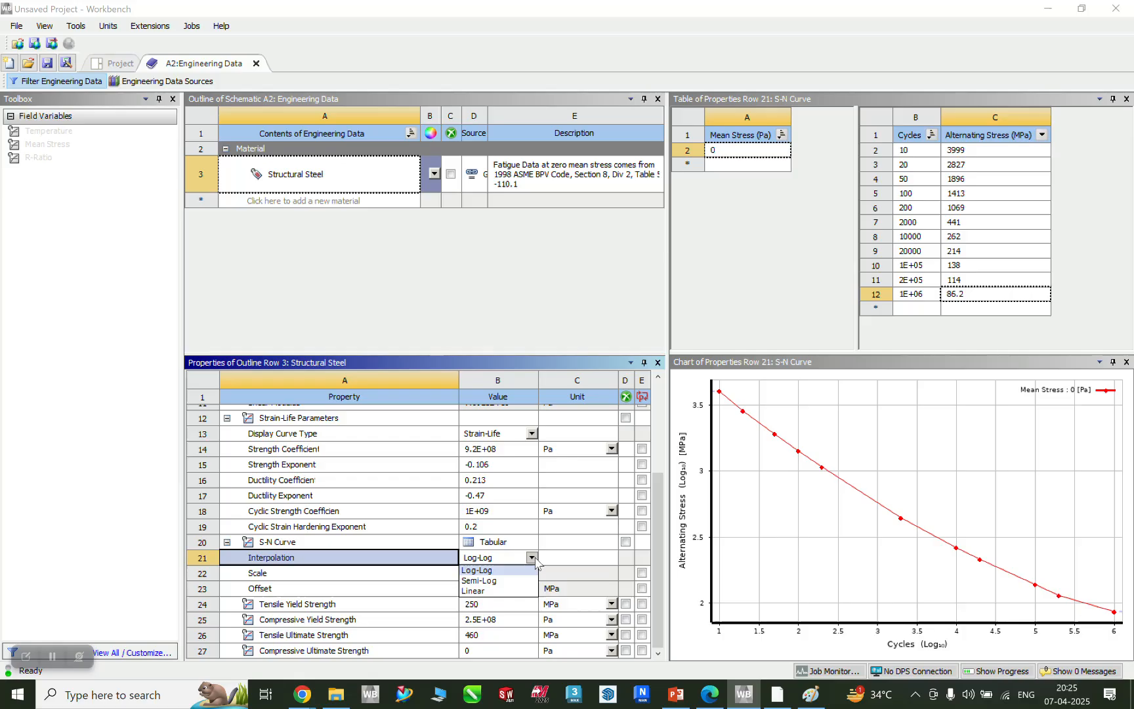
click(512, 582)
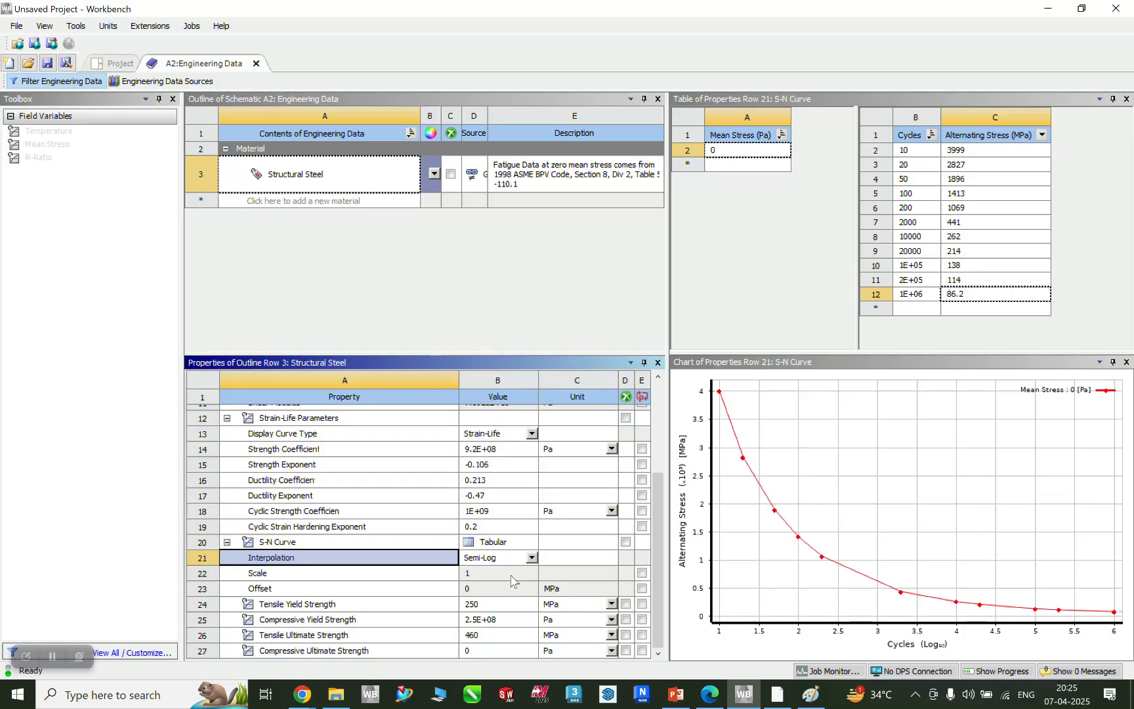
click(531, 559)
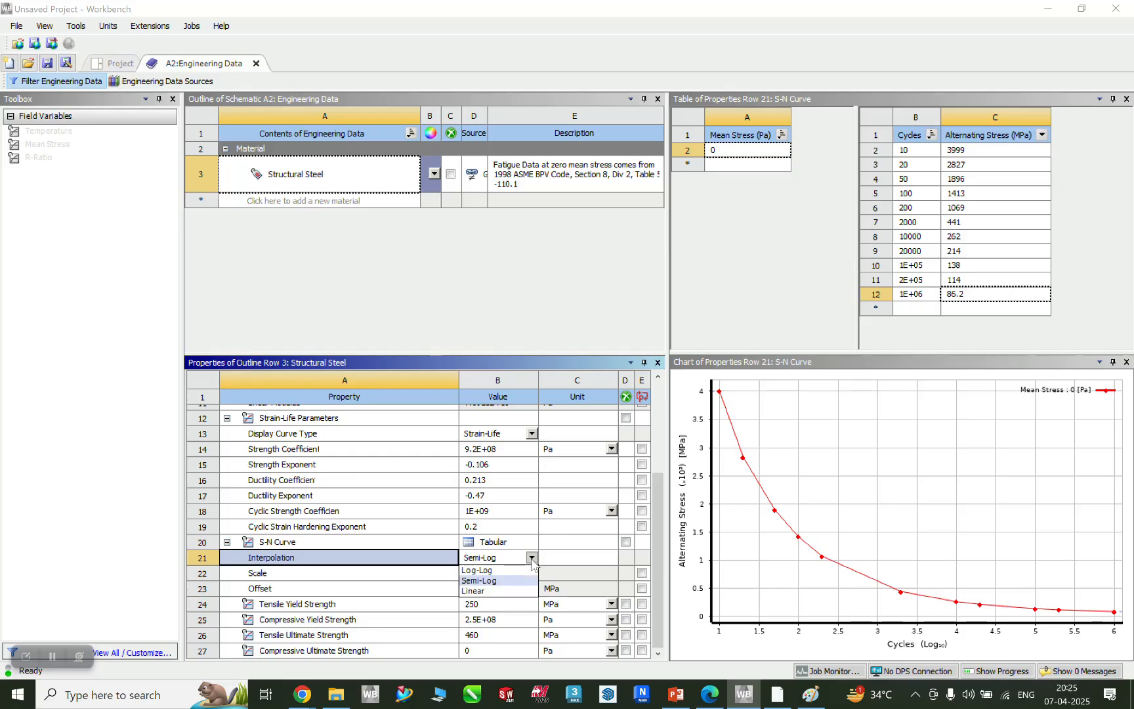
click(505, 570)
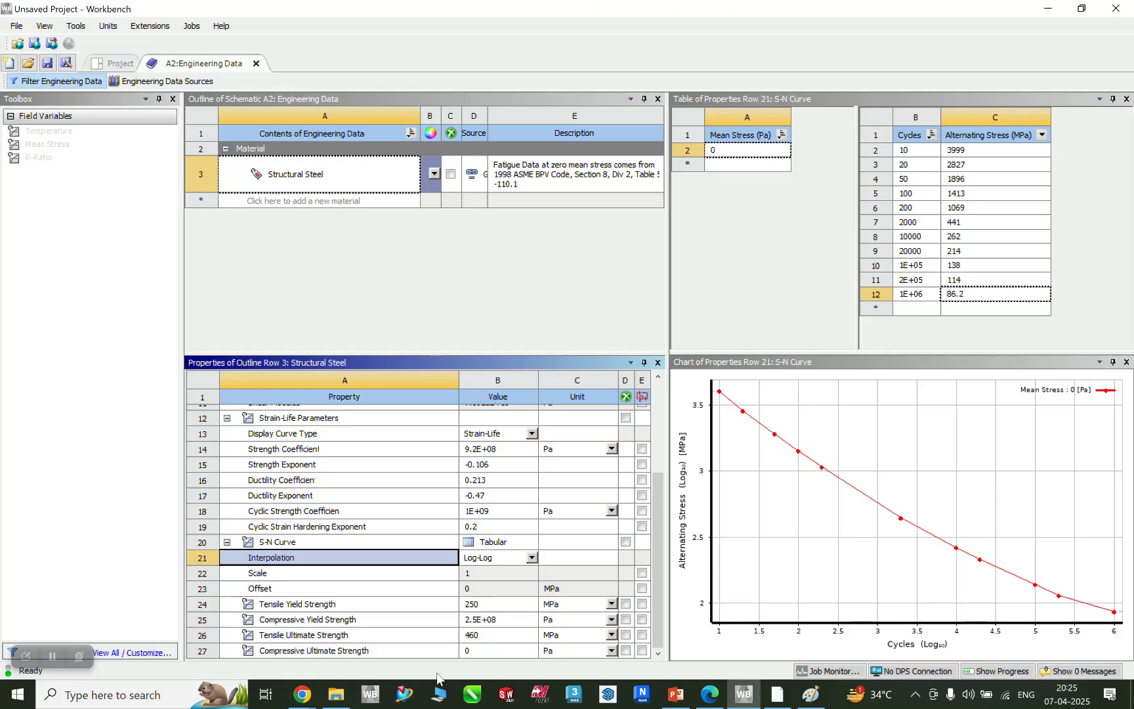
Step: Set the unit of Structural Steel's Young's Modulus to MPa, and check its value and the Poisson's Ratio
scroll(387, 539, up, 4)
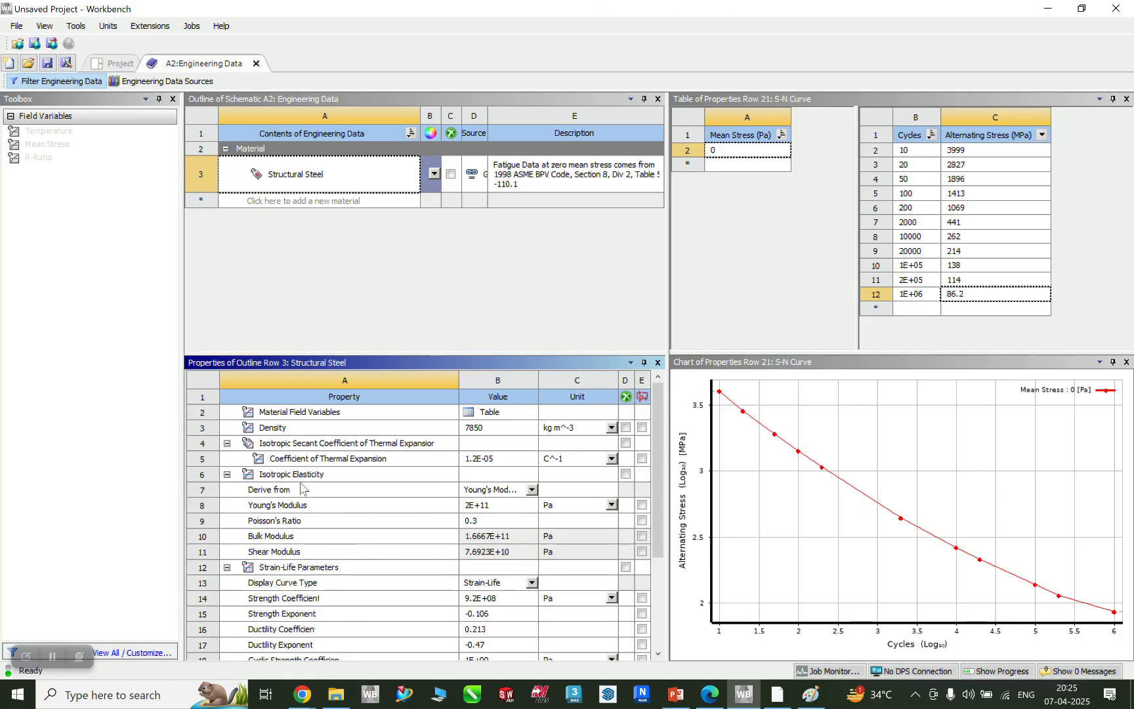
scroll(303, 491, down, 3)
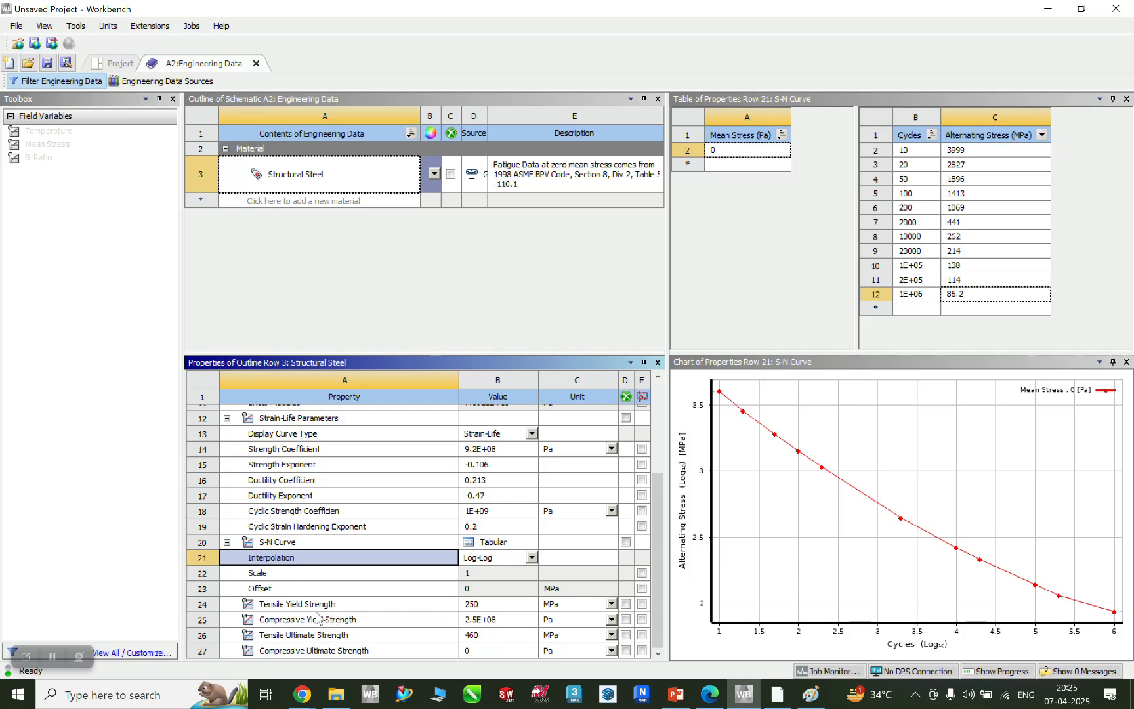
scroll(332, 643, up, 3)
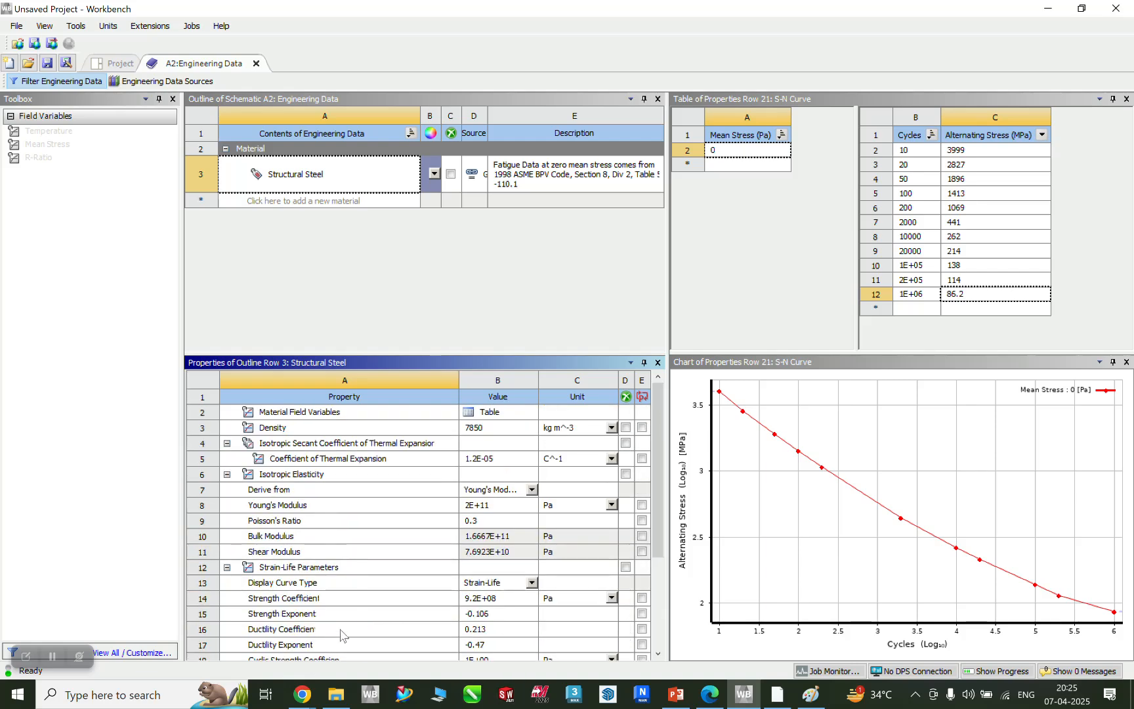
click(301, 508)
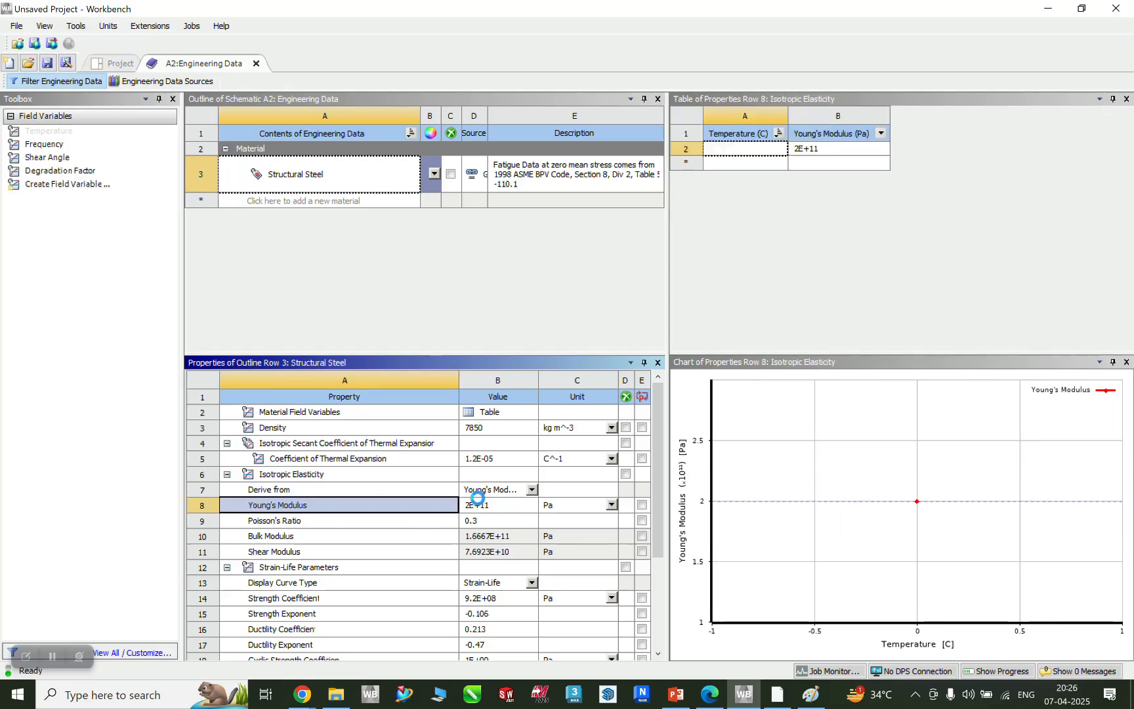
click(474, 504)
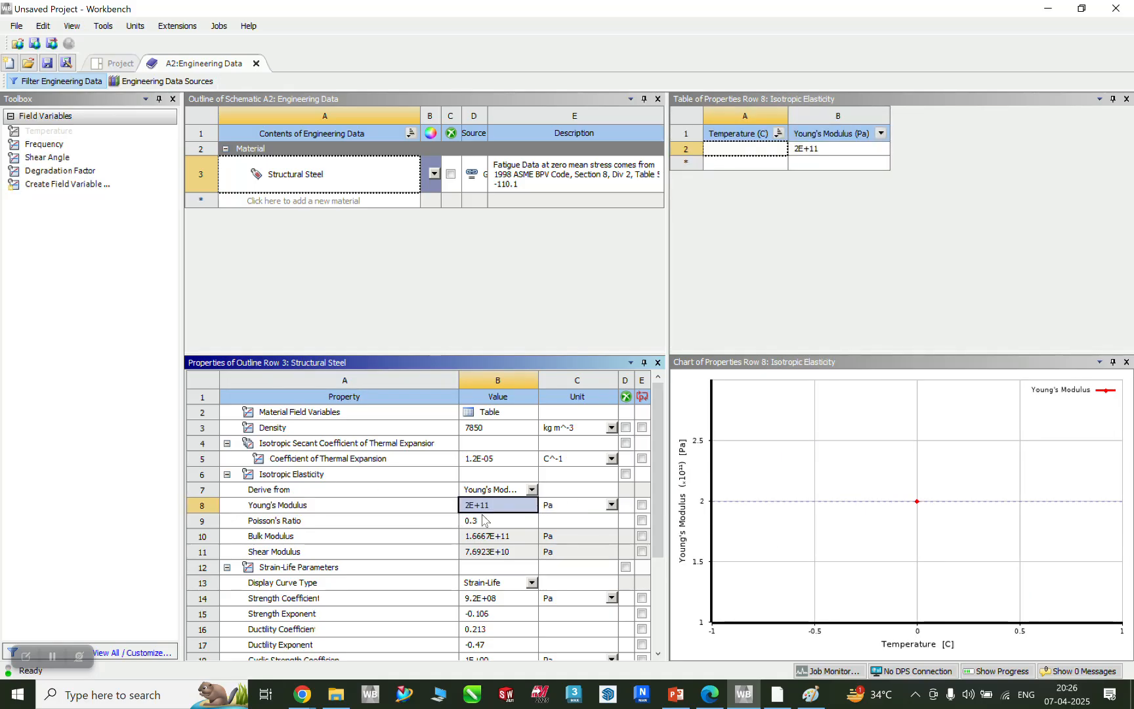
click(611, 505)
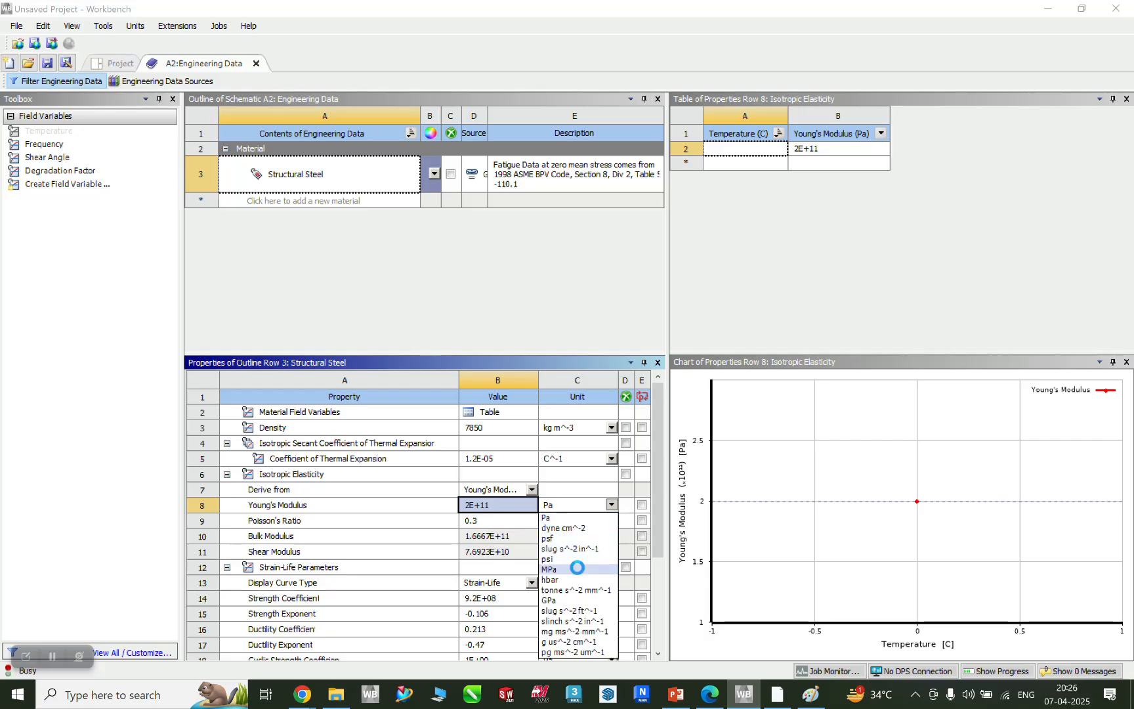
click(567, 571)
click(501, 510)
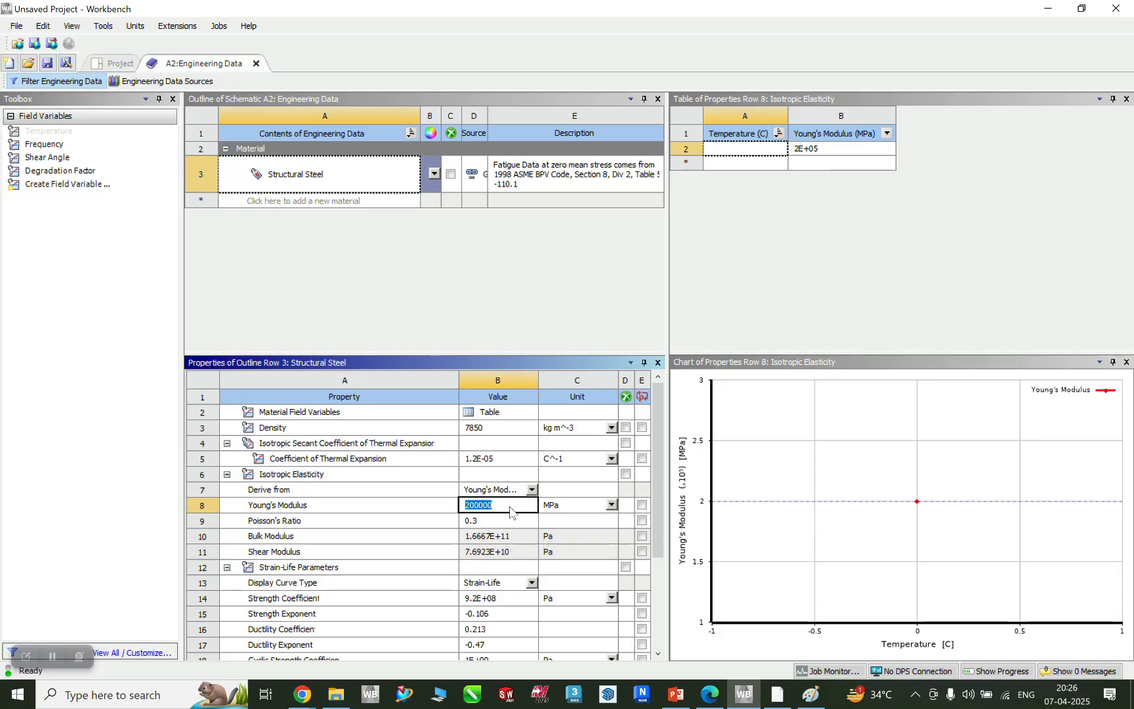
click(497, 520)
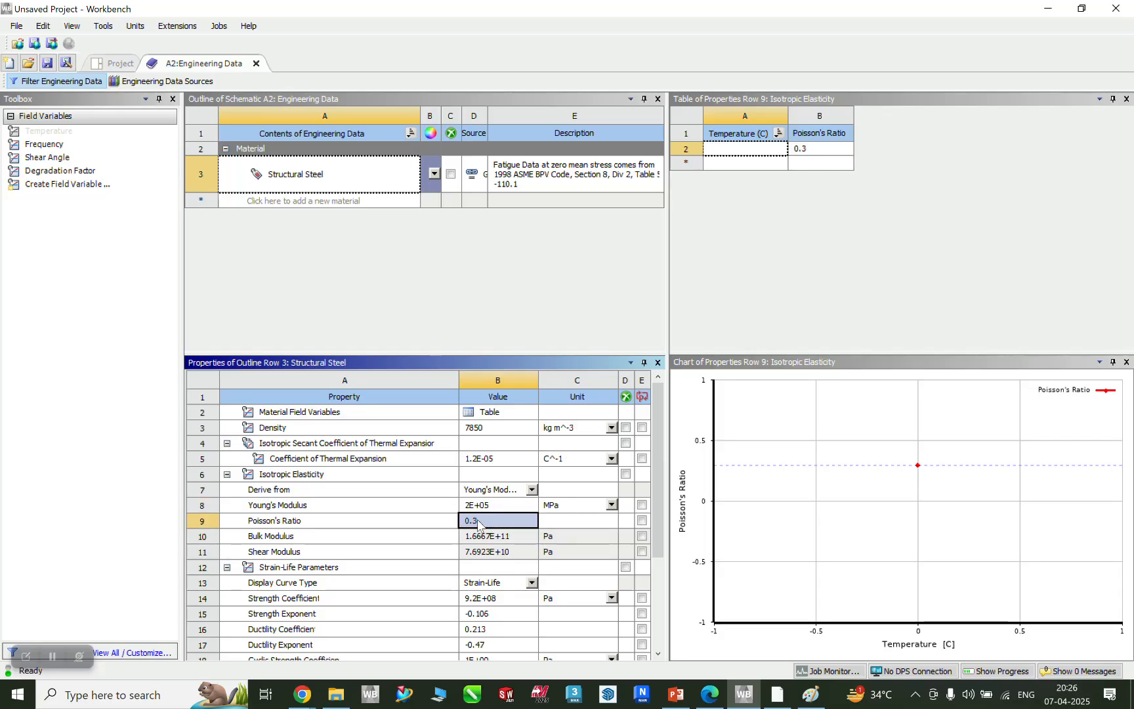
Step: Inspect the Poisson's Ratio value of Structural Steel and its table entry
click(479, 520)
click(493, 522)
click(510, 525)
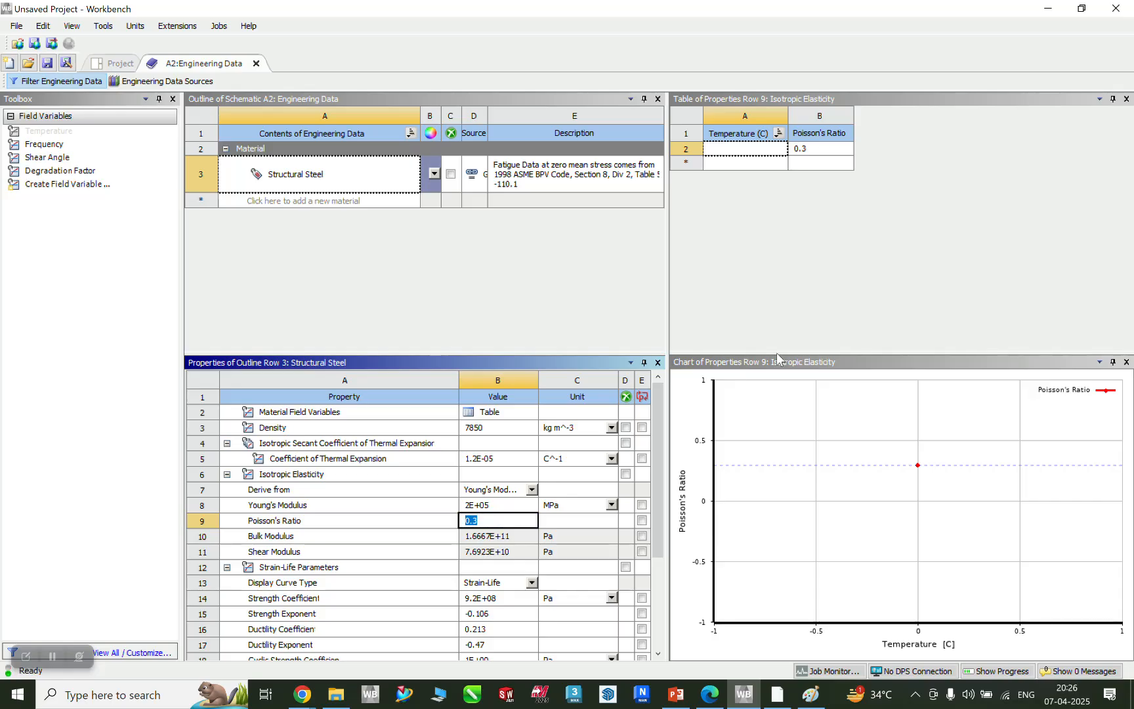
click(822, 236)
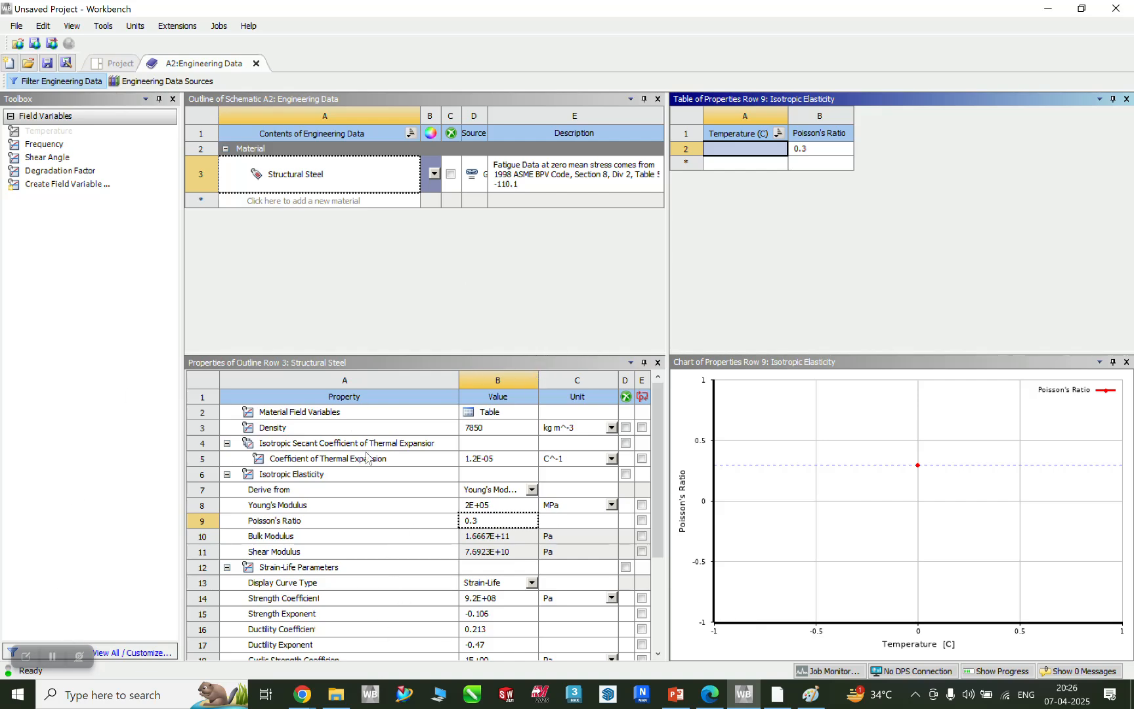
click(269, 227)
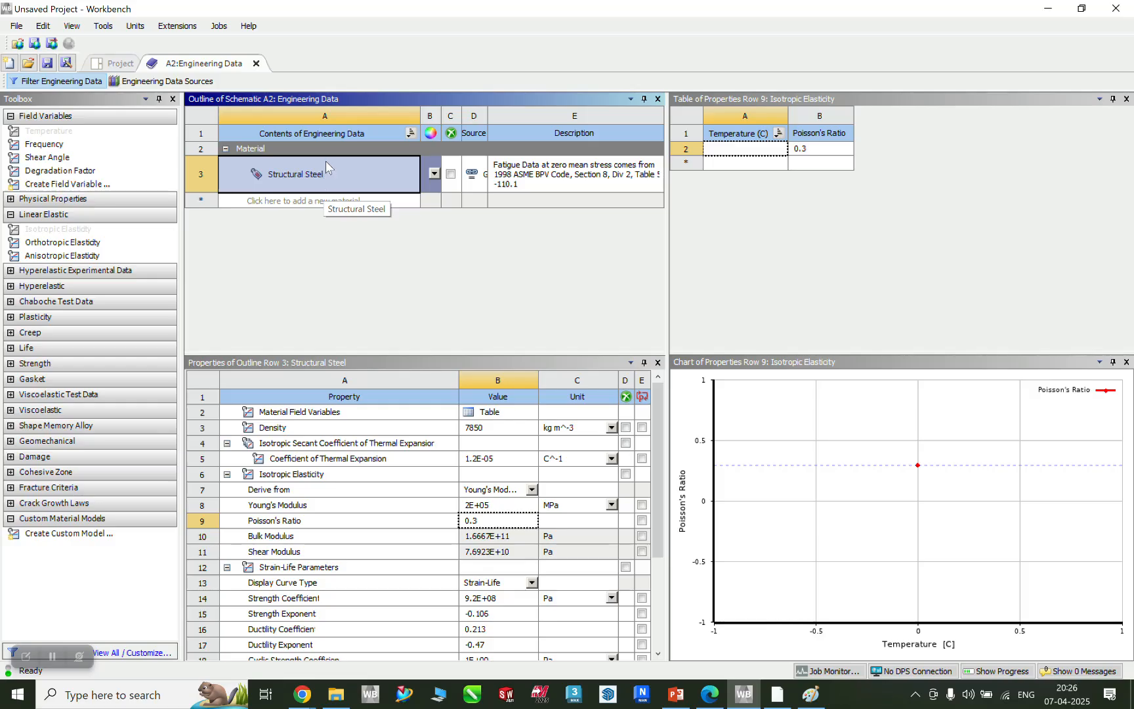
Step: Open the engineering data sources, enlarge the list and look through the available material libraries
click(146, 82)
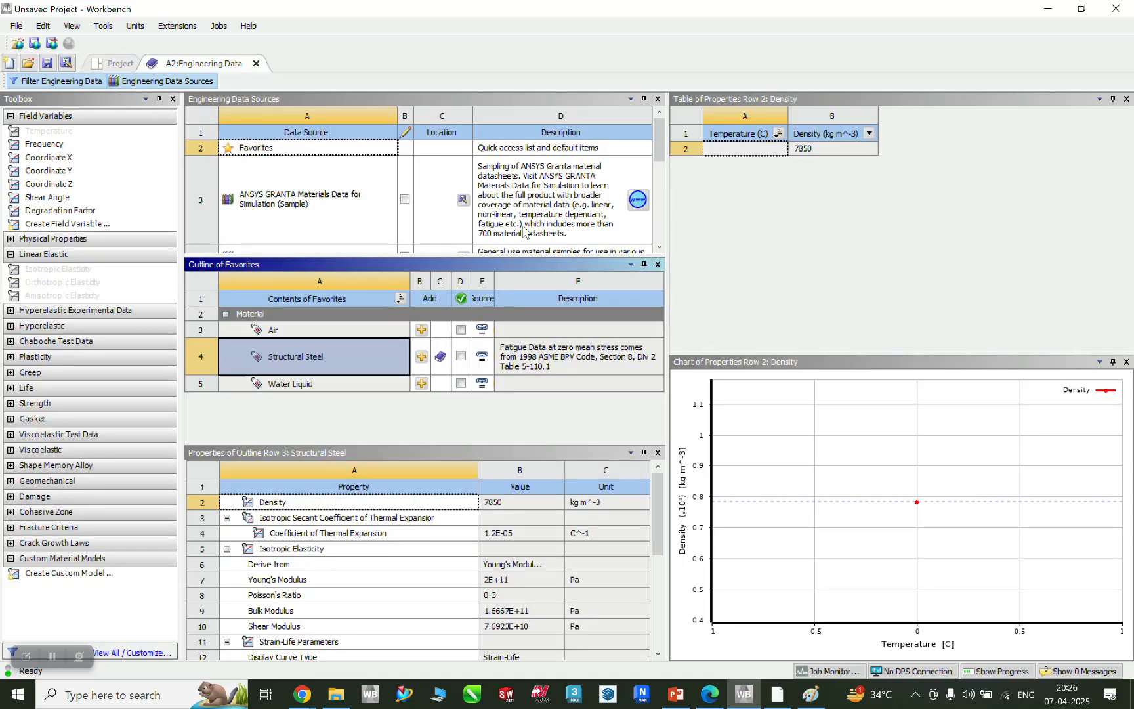
drag(524, 257, 524, 322)
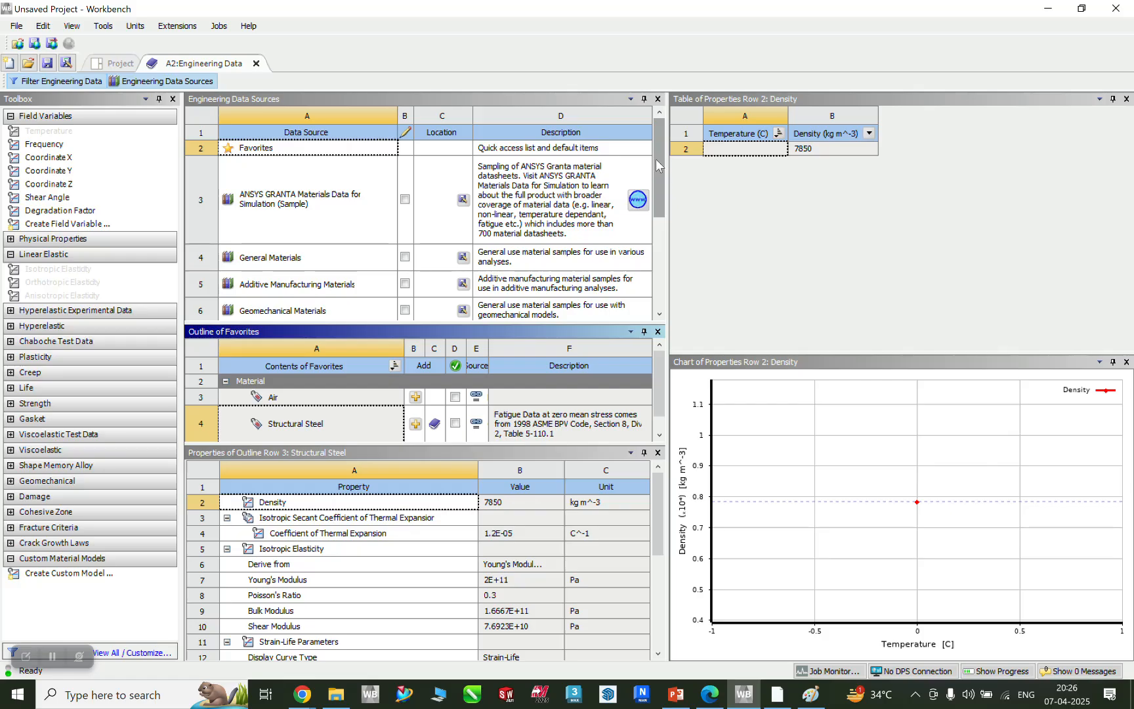
drag(656, 170, 656, 205)
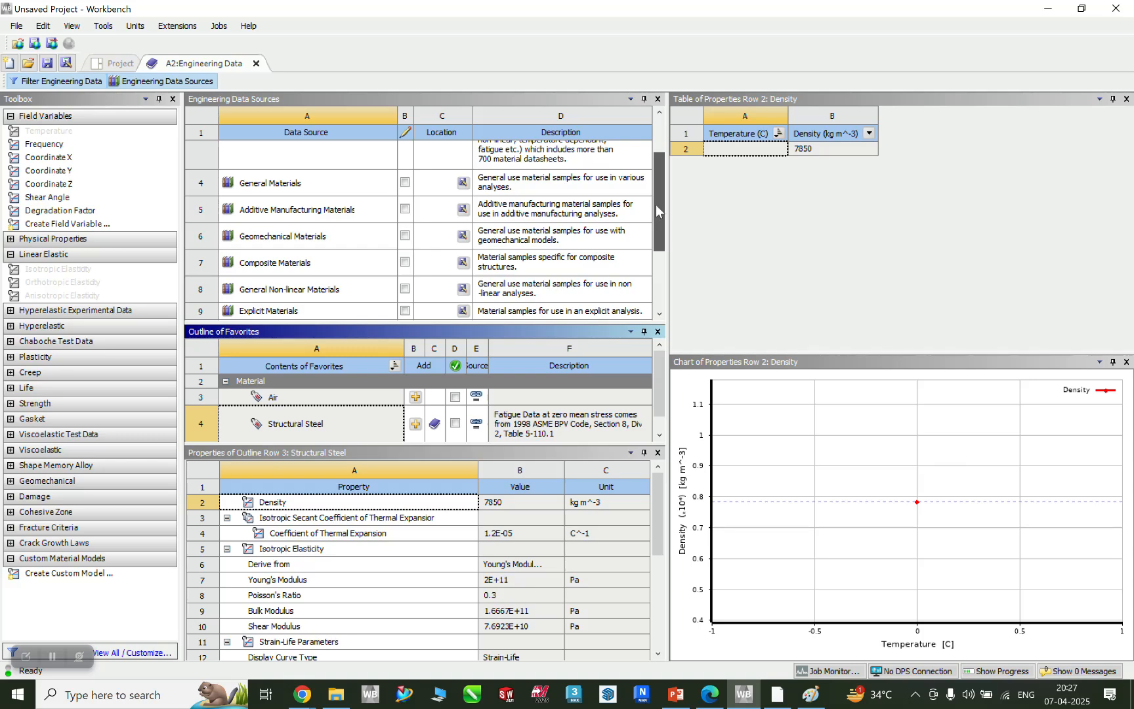
drag(656, 205, 656, 248)
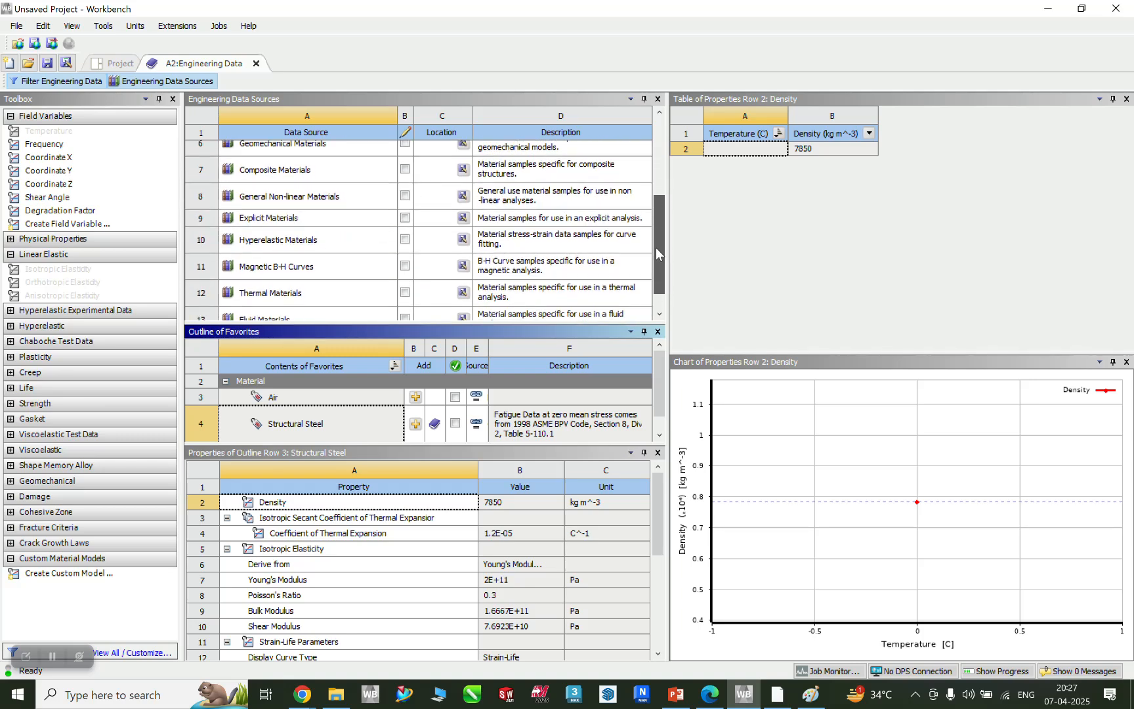
drag(656, 247, 655, 266)
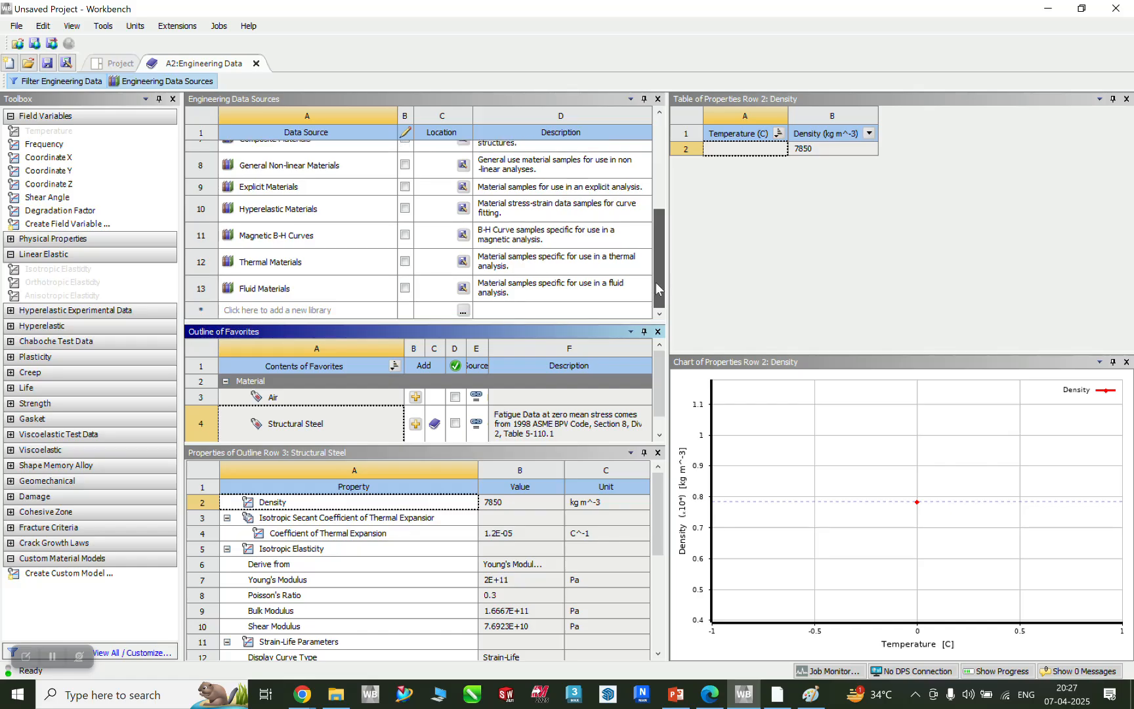
drag(656, 289, 678, 184)
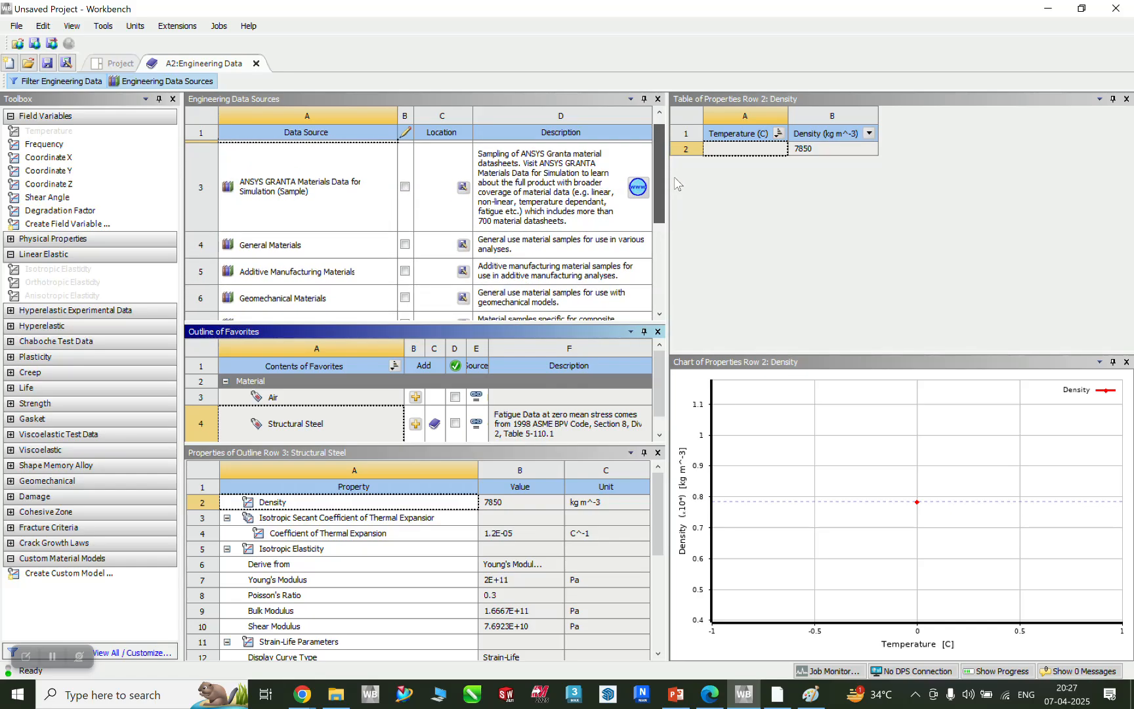
scroll(307, 246, up, 1)
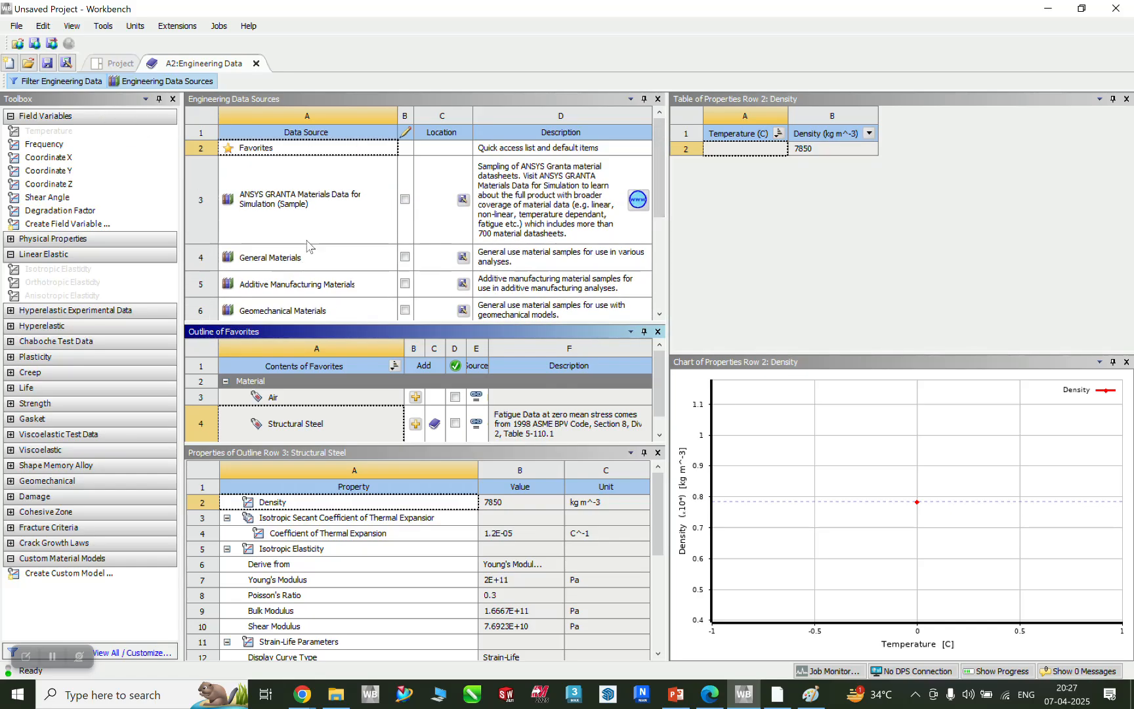
Step: Look through the materials contained in the Favorites source
scroll(340, 397, down, 1)
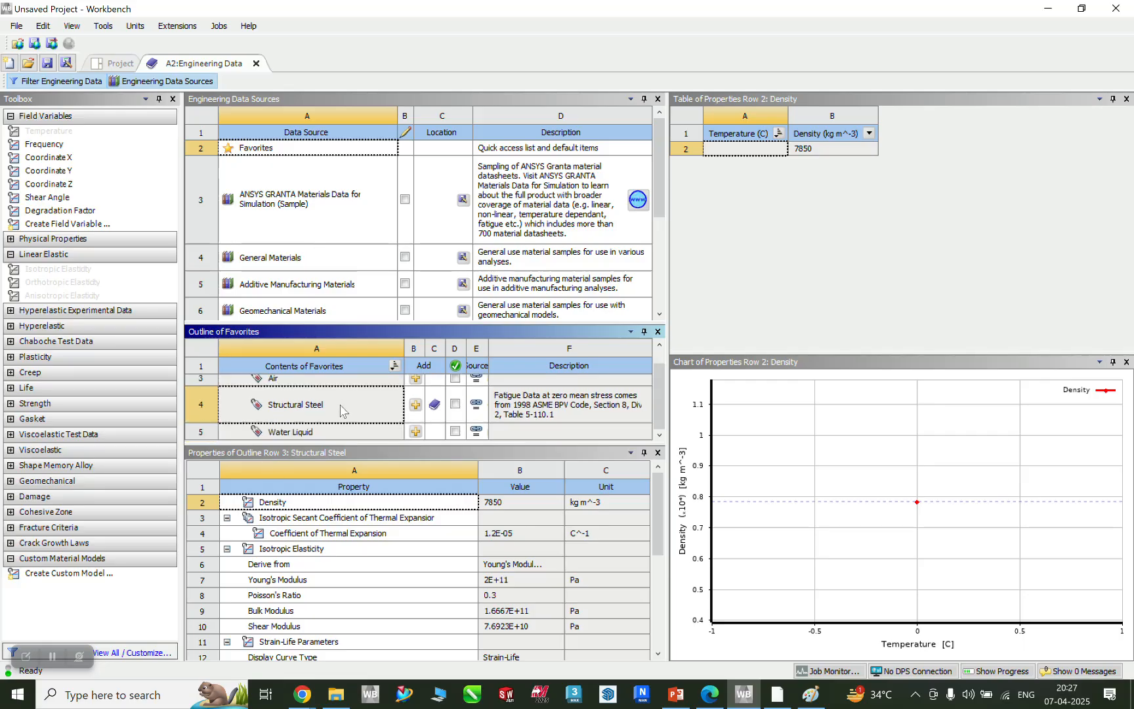
scroll(335, 401, up, 1)
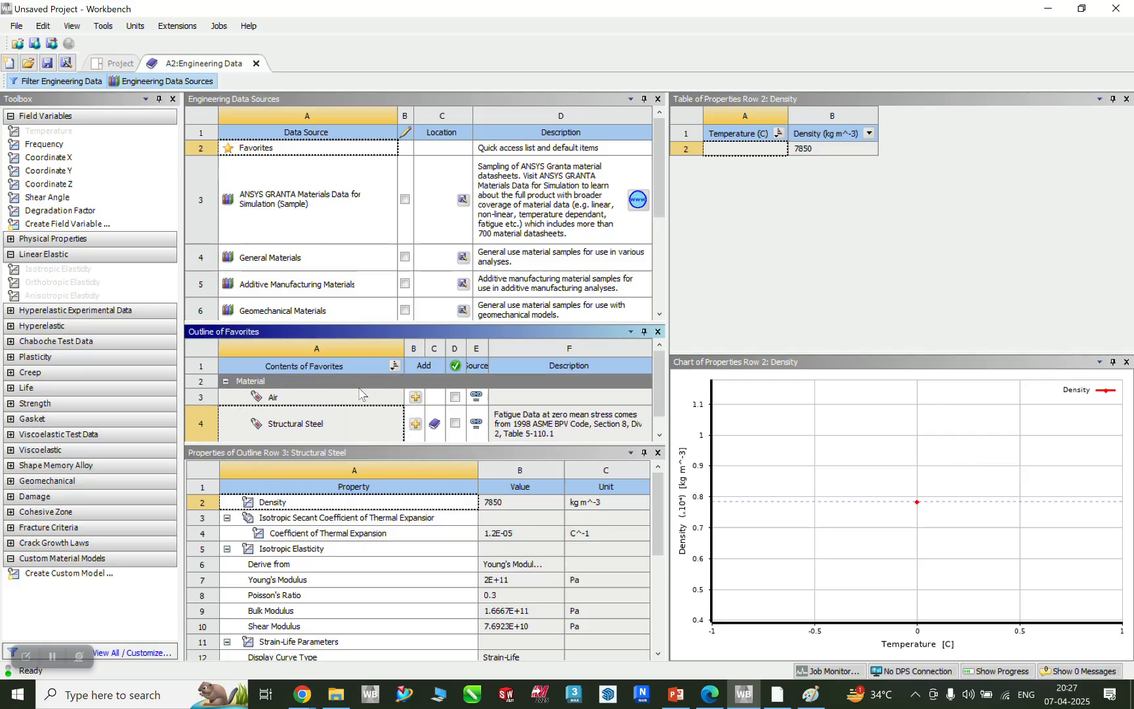
scroll(342, 410, down, 1)
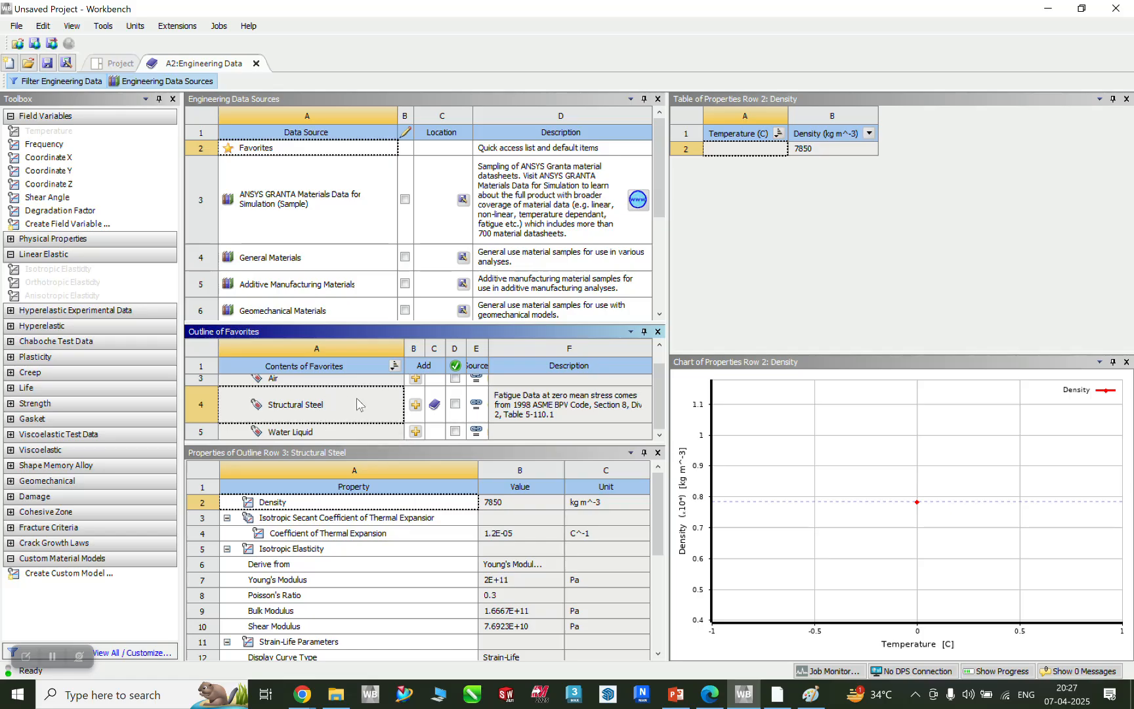
scroll(359, 400, up, 1)
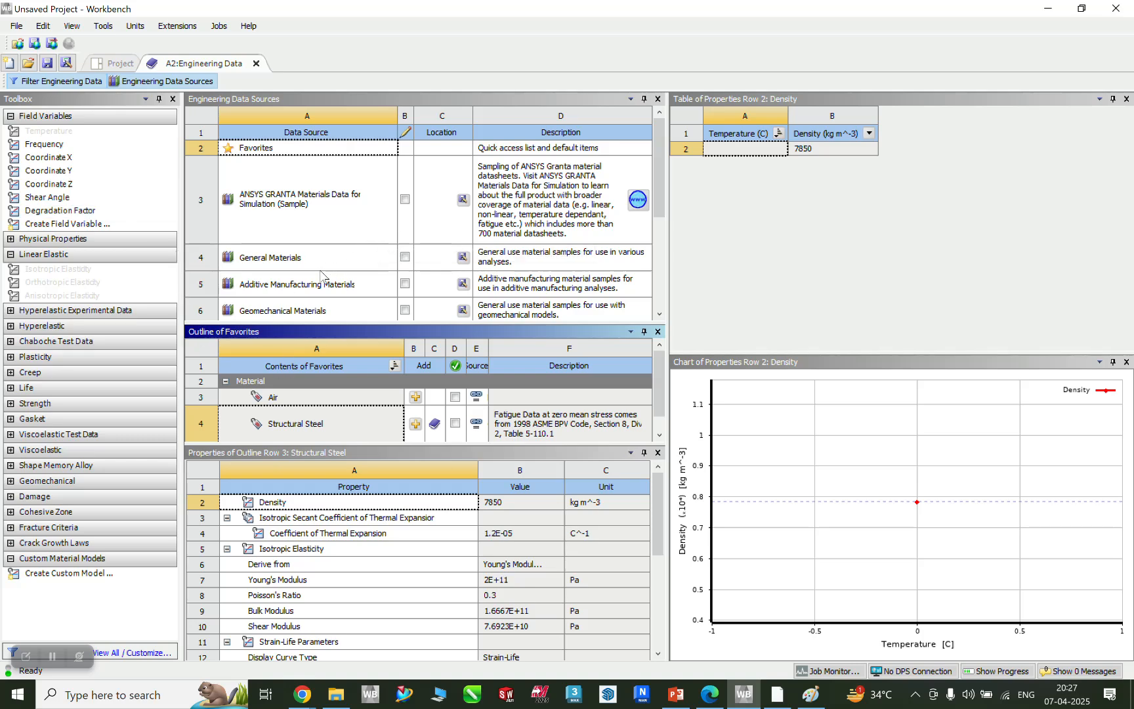
Step: Display the Composite Materials library, enlarge its outline and look through the materials it contains
scroll(295, 252, down, 3)
scroll(290, 239, up, 1)
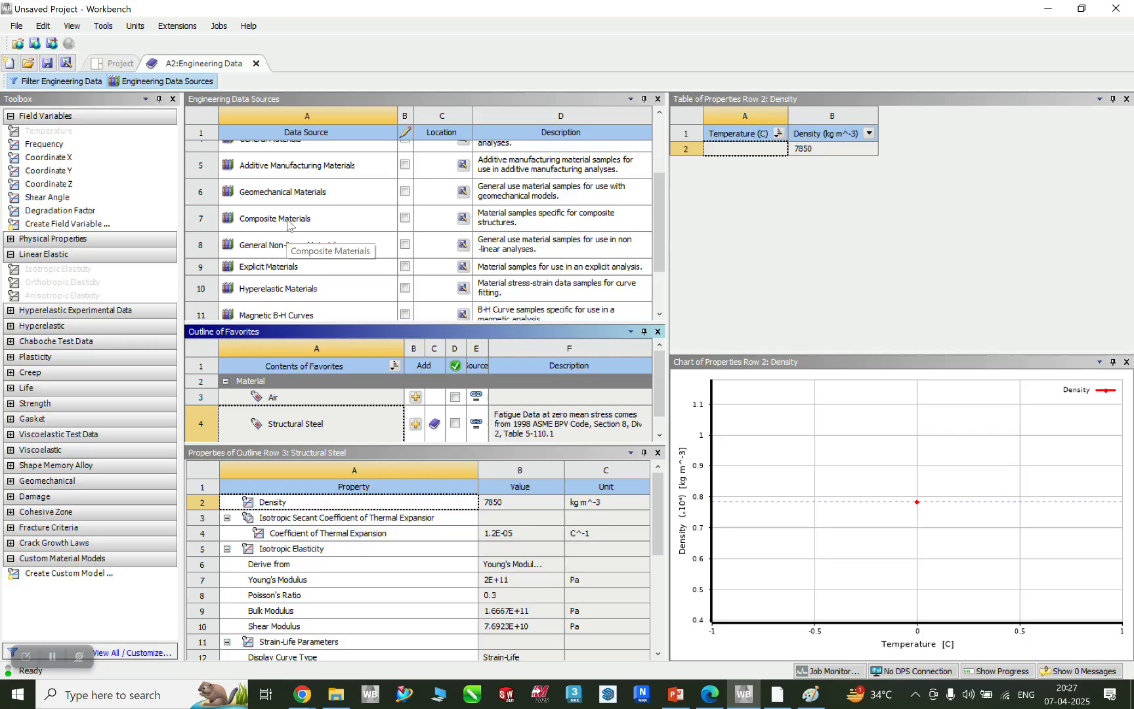
click(287, 219)
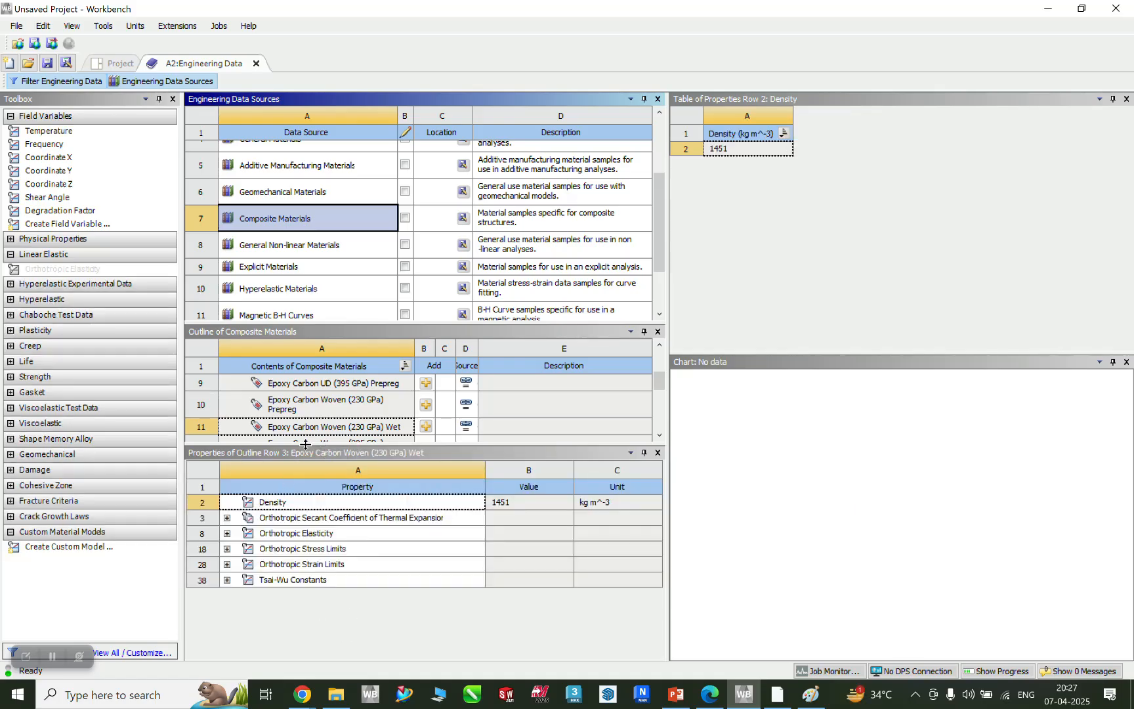
drag(305, 441, 305, 526)
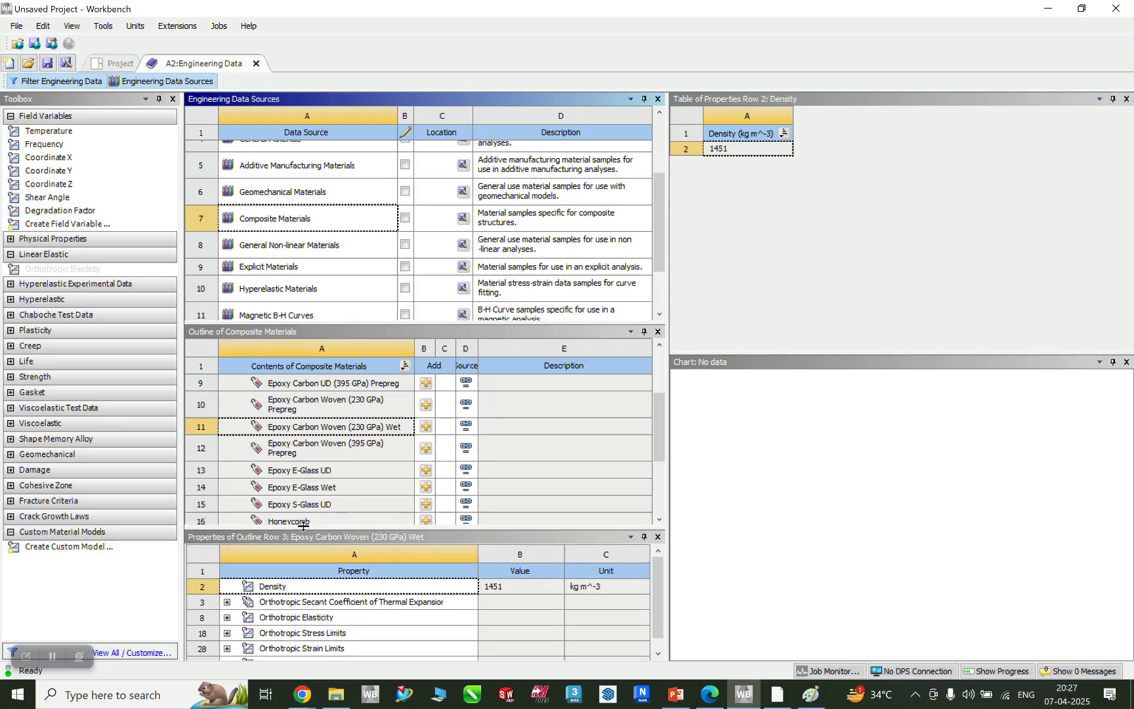
drag(659, 429, 652, 388)
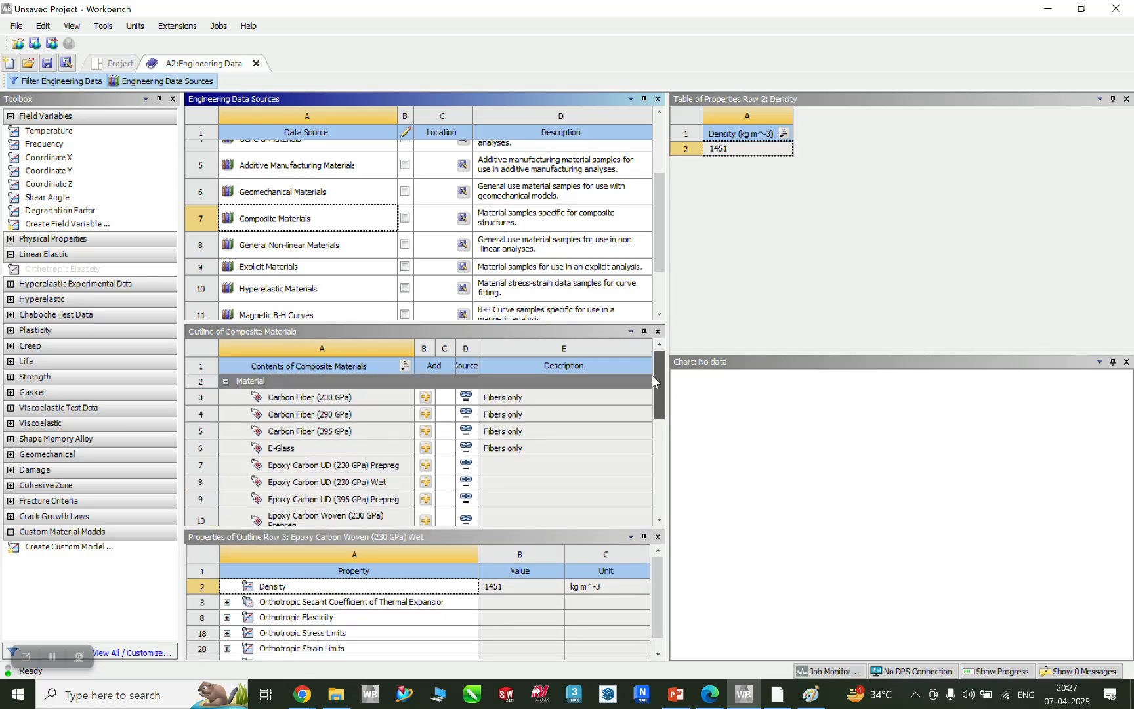
drag(652, 383, 634, 536)
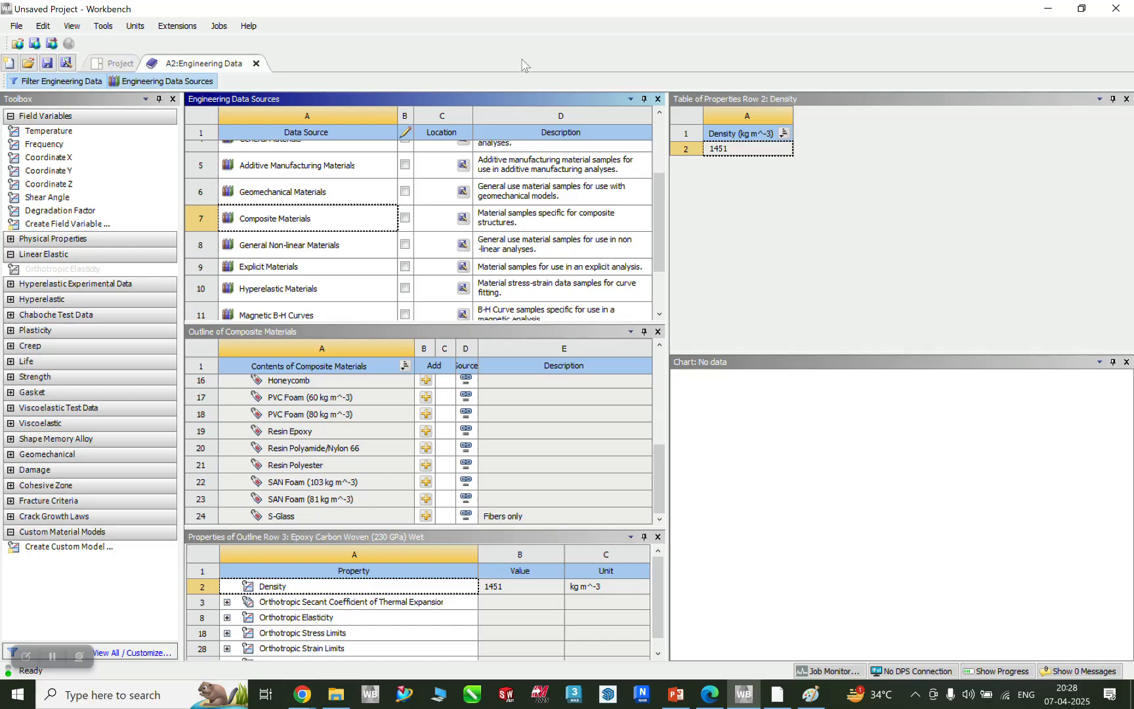
Step: Display the General Materials library and view the properties of Stainless Steel, Titanium Alloy and Structural Steel
scroll(325, 288, up, 3)
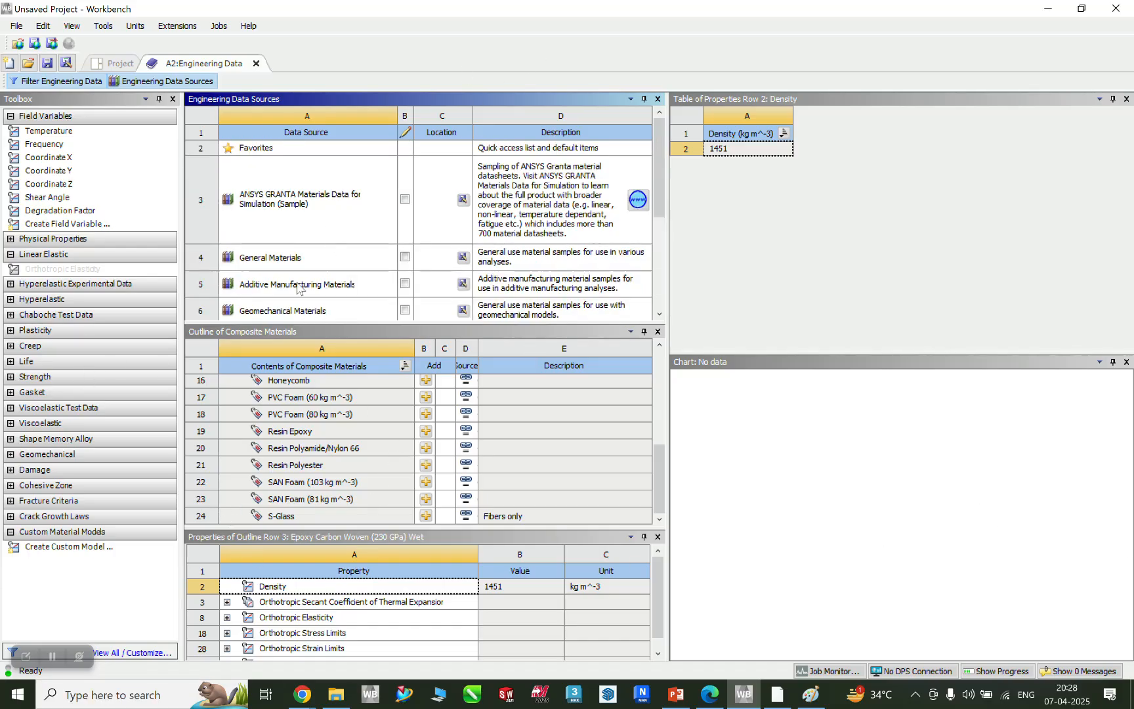
click(295, 263)
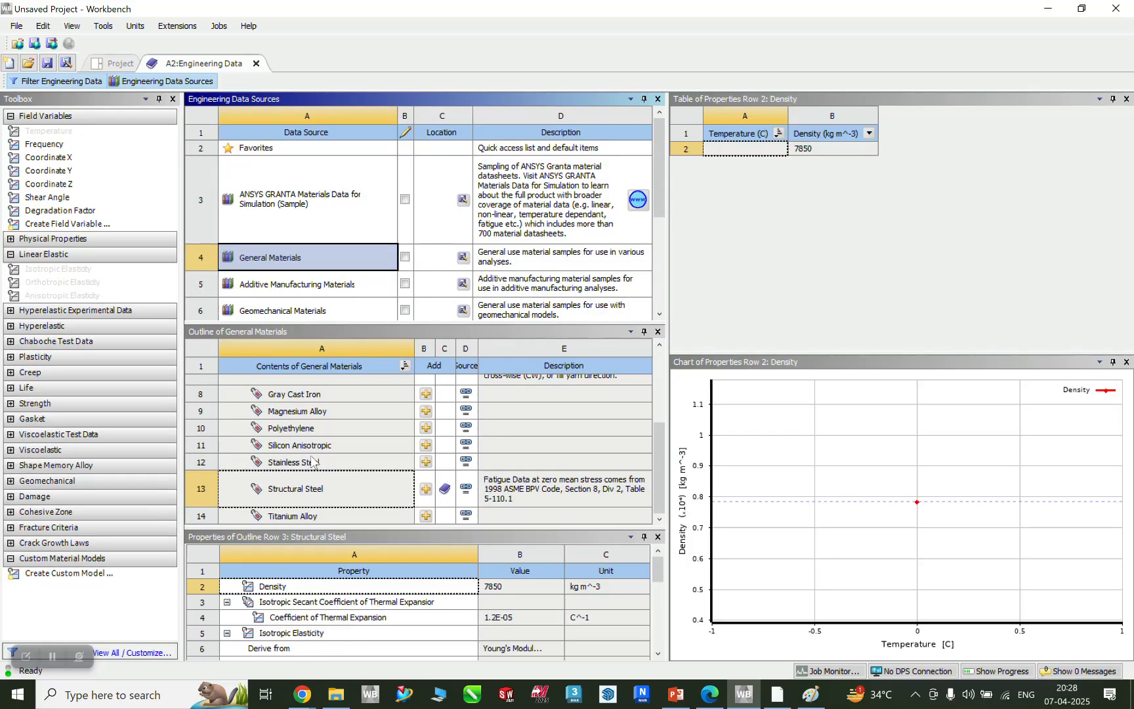
click(303, 463)
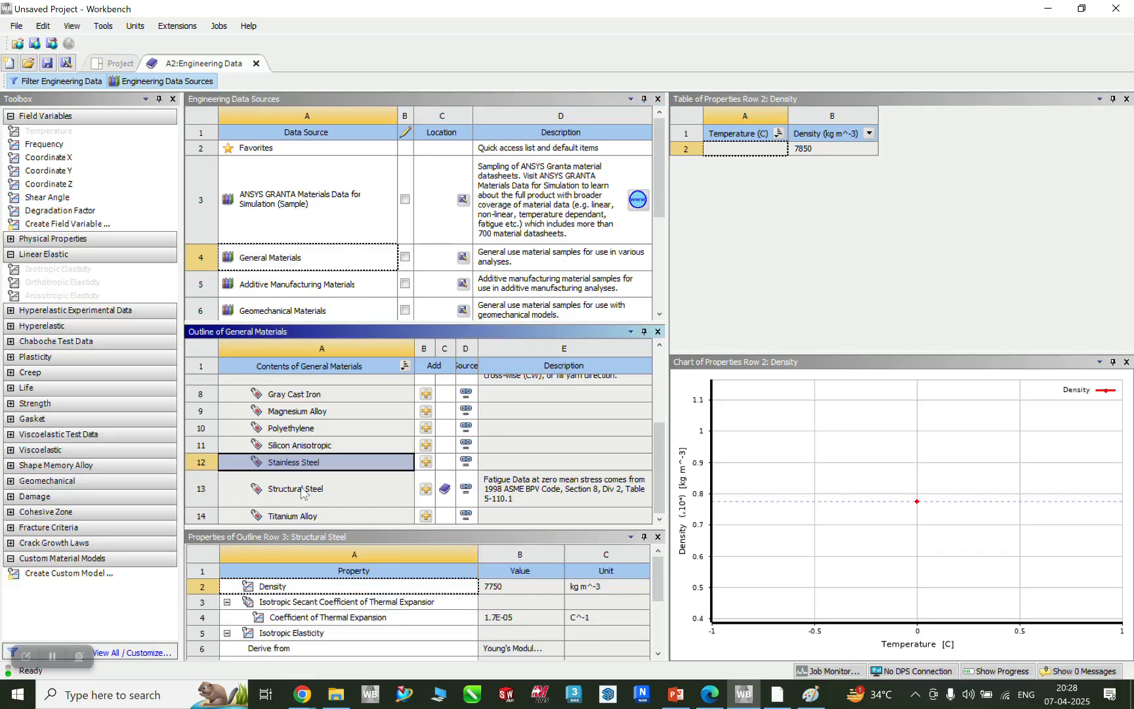
click(295, 500)
click(289, 516)
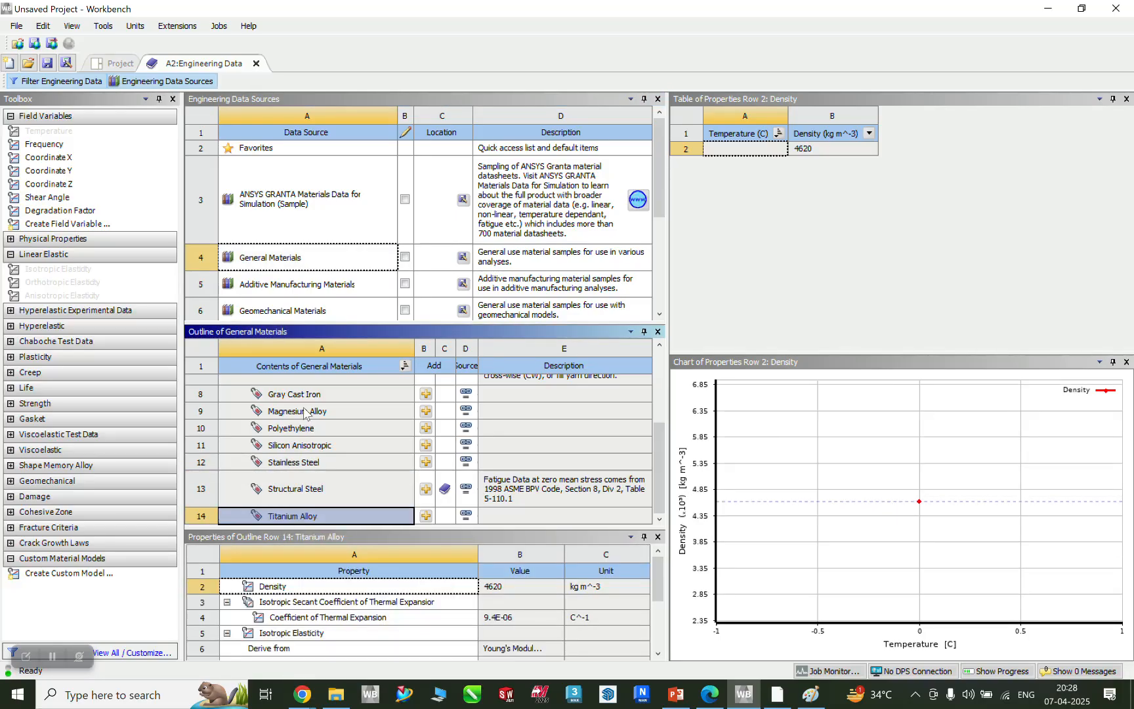
scroll(301, 411, up, 5)
scroll(299, 423, down, 5)
click(311, 489)
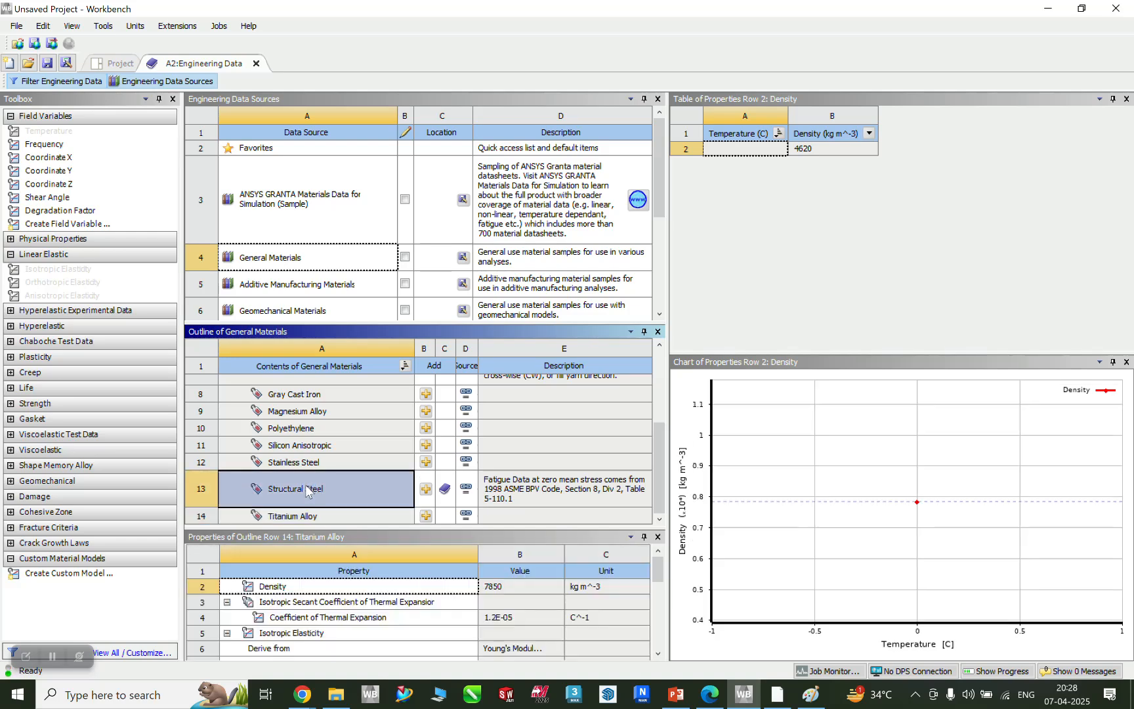
Step: View the library properties of Gray Cast Iron and Aluminum Alloy
click(302, 396)
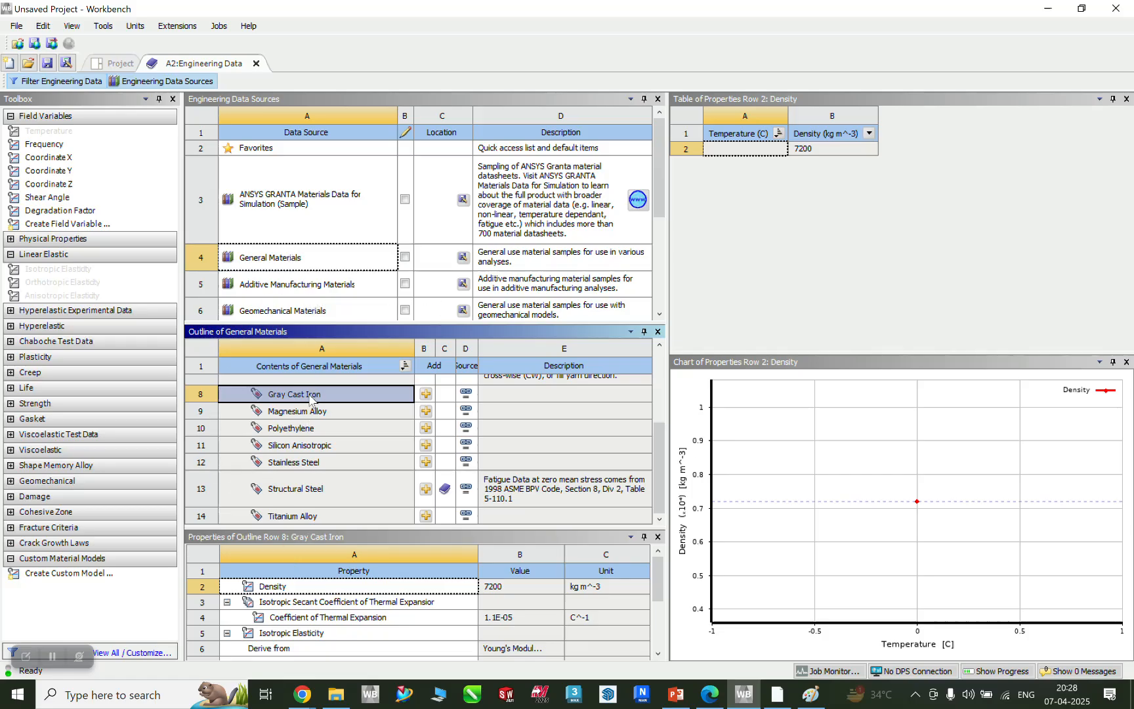
scroll(305, 421, up, 3)
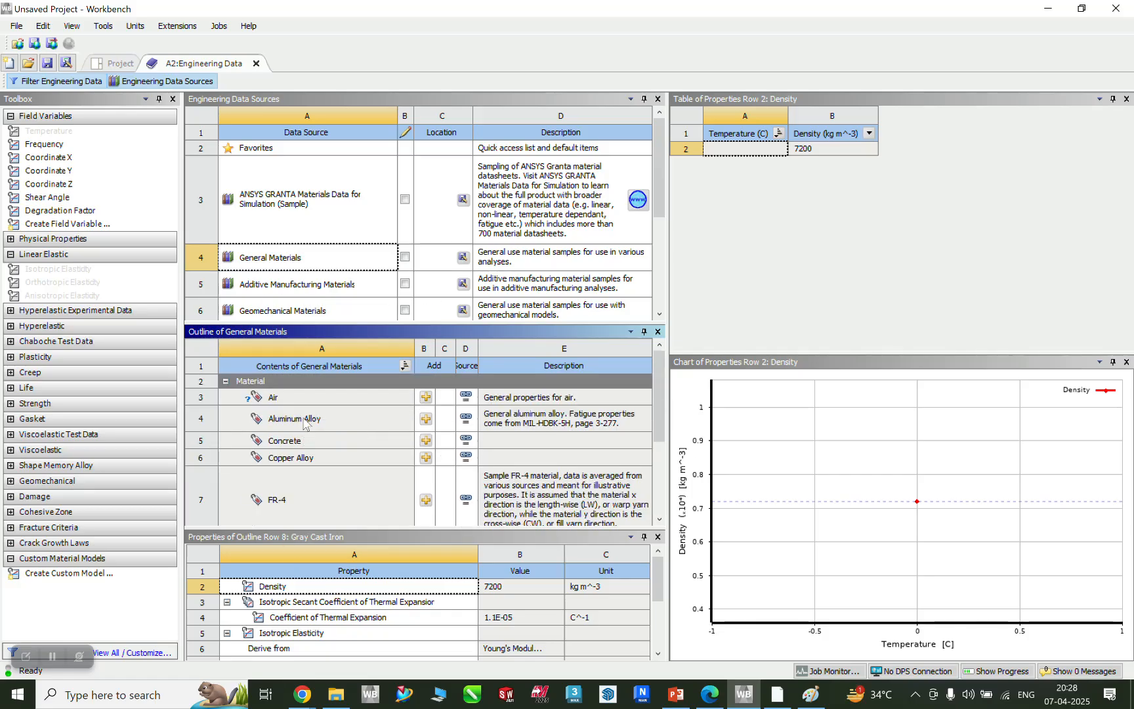
click(304, 421)
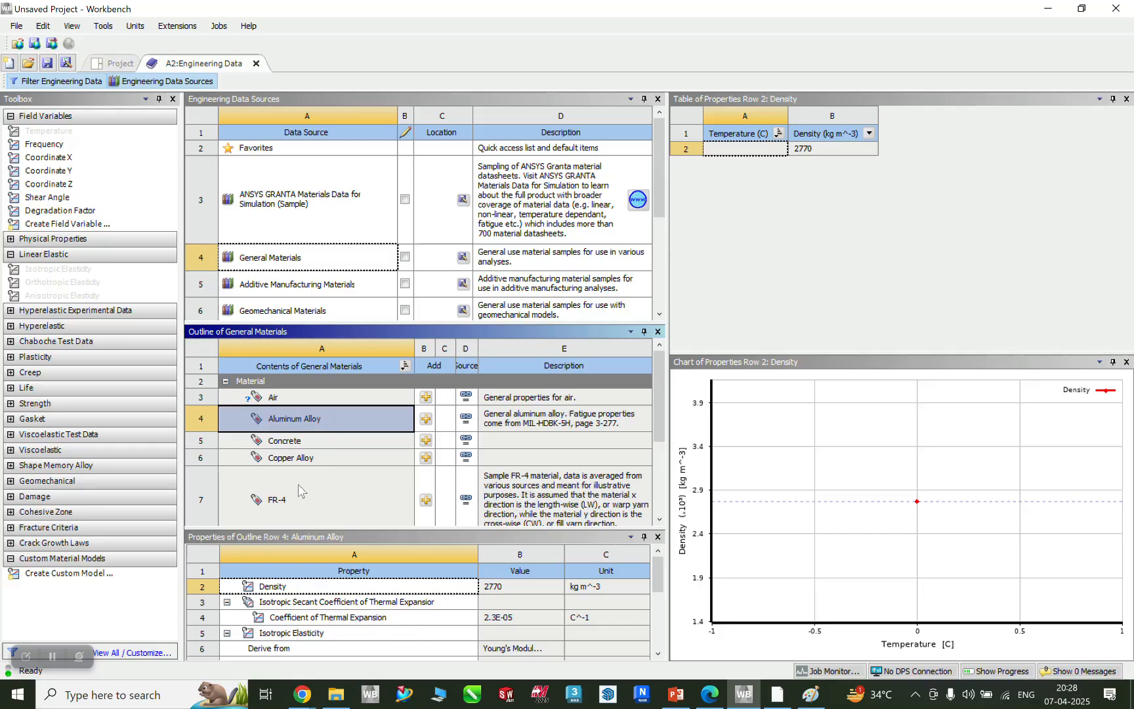
Step: Add Gray Cast Iron and Titanium Alloy from the General Materials library to the analysis's engineering data
scroll(298, 486, down, 3)
click(314, 397)
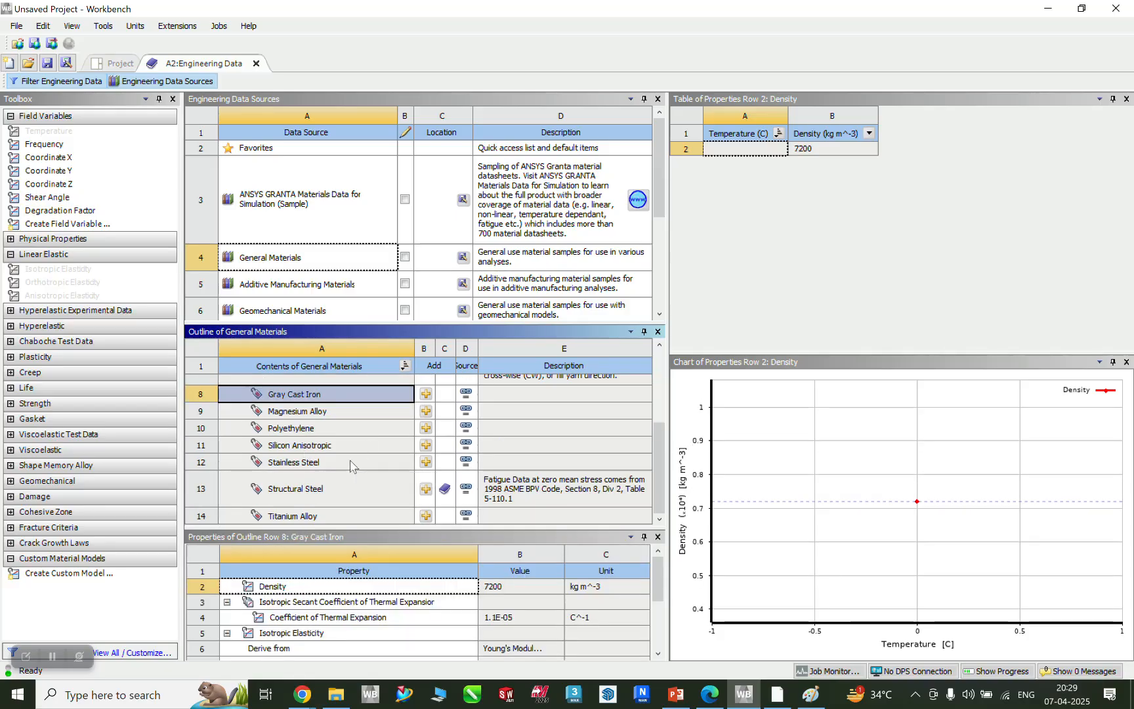
click(430, 396)
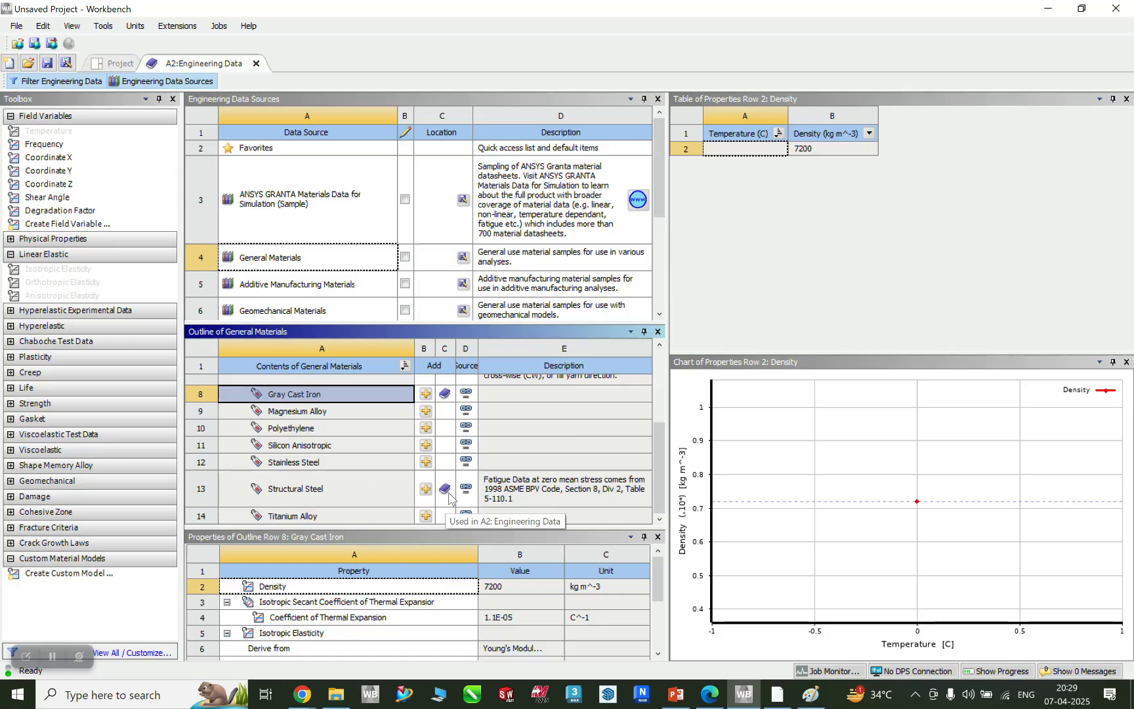
click(425, 516)
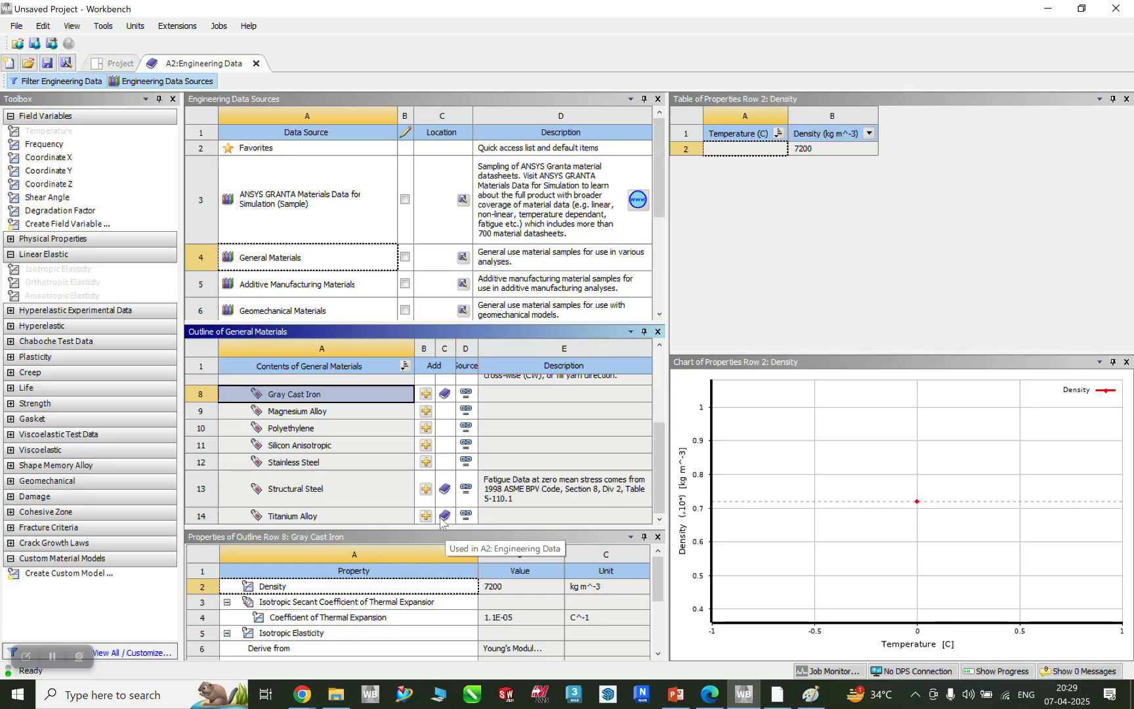
Step: Return to the analysis's material list, enlarge the properties area and compare Gray Cast Iron, Titanium Alloy and Structural Steel
click(174, 82)
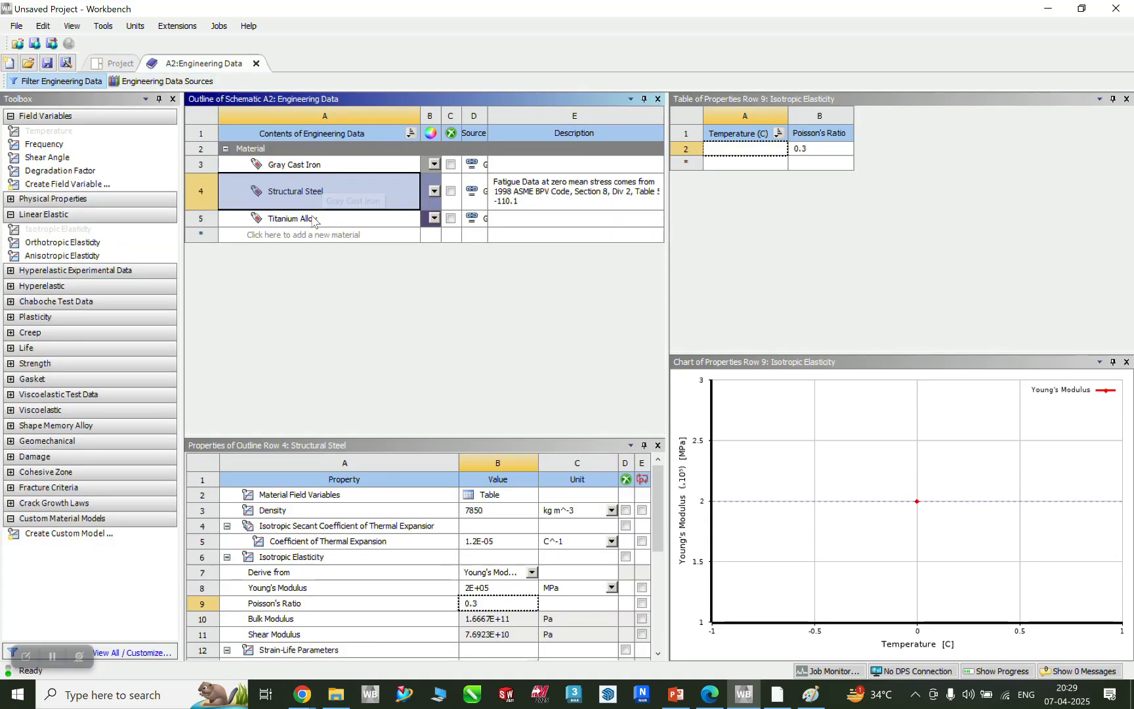
drag(488, 437, 496, 293)
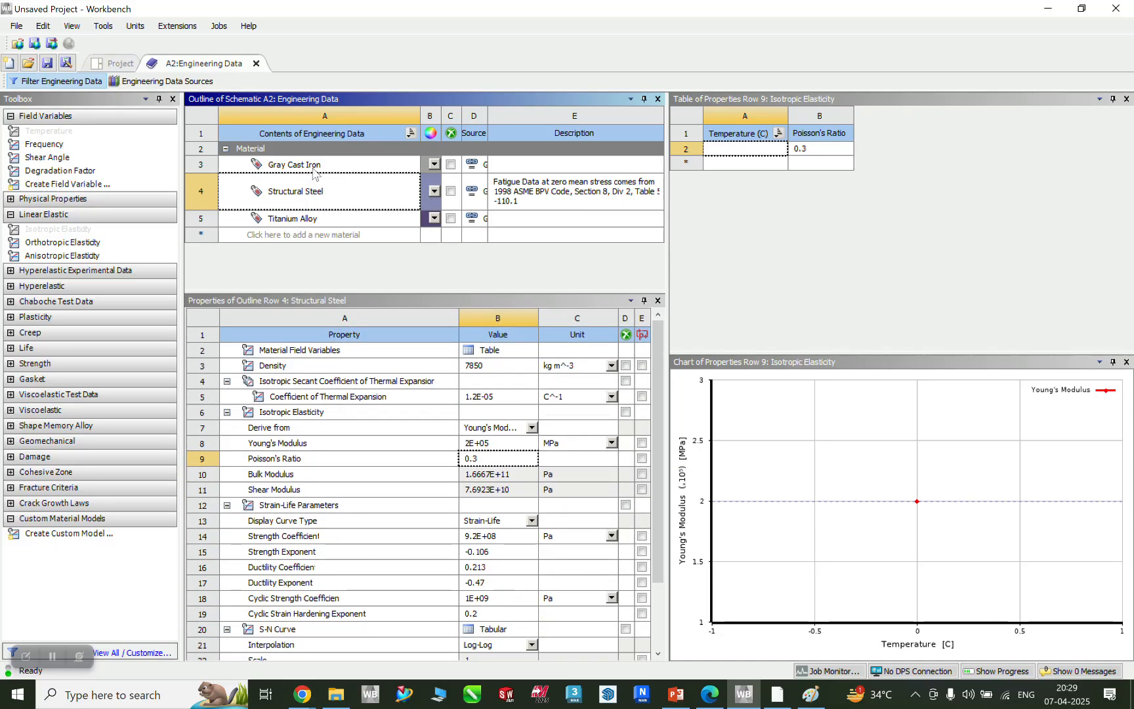
click(312, 171)
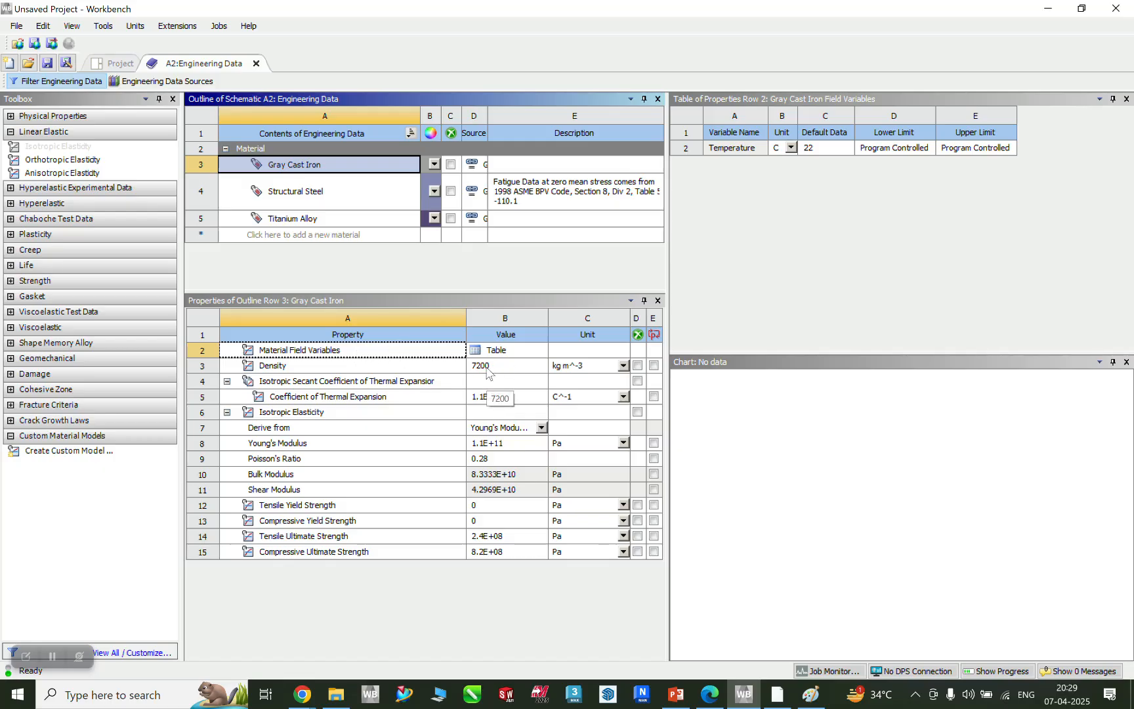
click(316, 220)
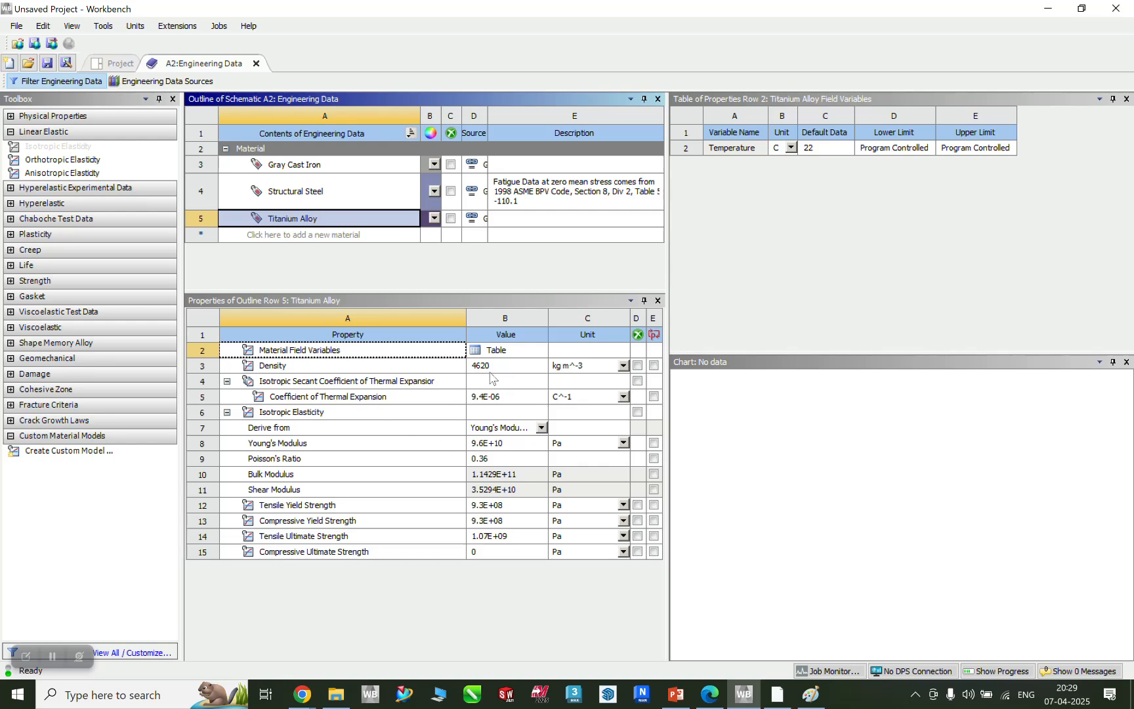
click(332, 194)
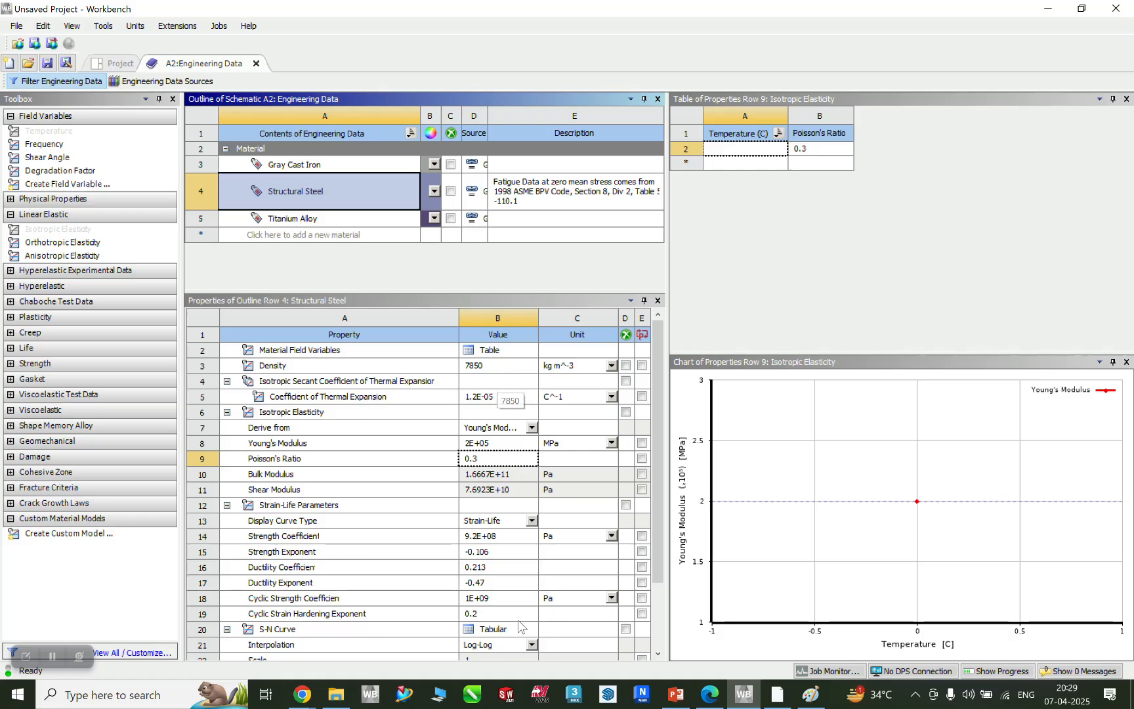
Step: Change the units of Titanium Alloy's Tensile Yield Strength and Tensile Ultimate Strength to MPa
click(316, 221)
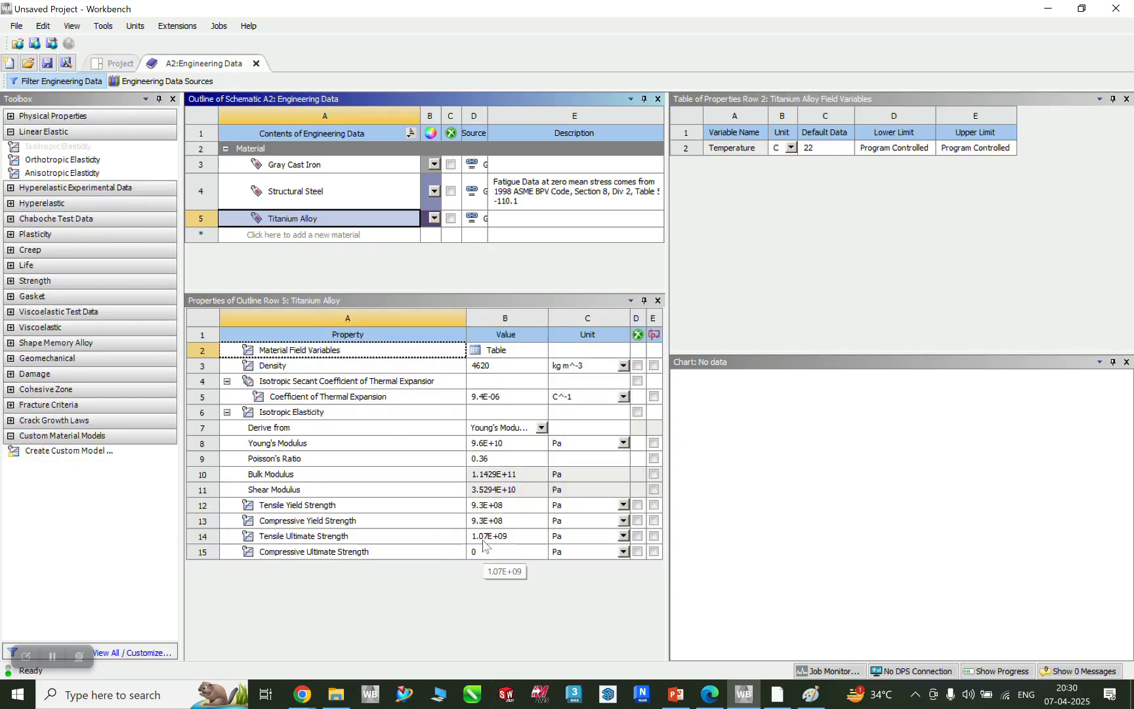
click(498, 509)
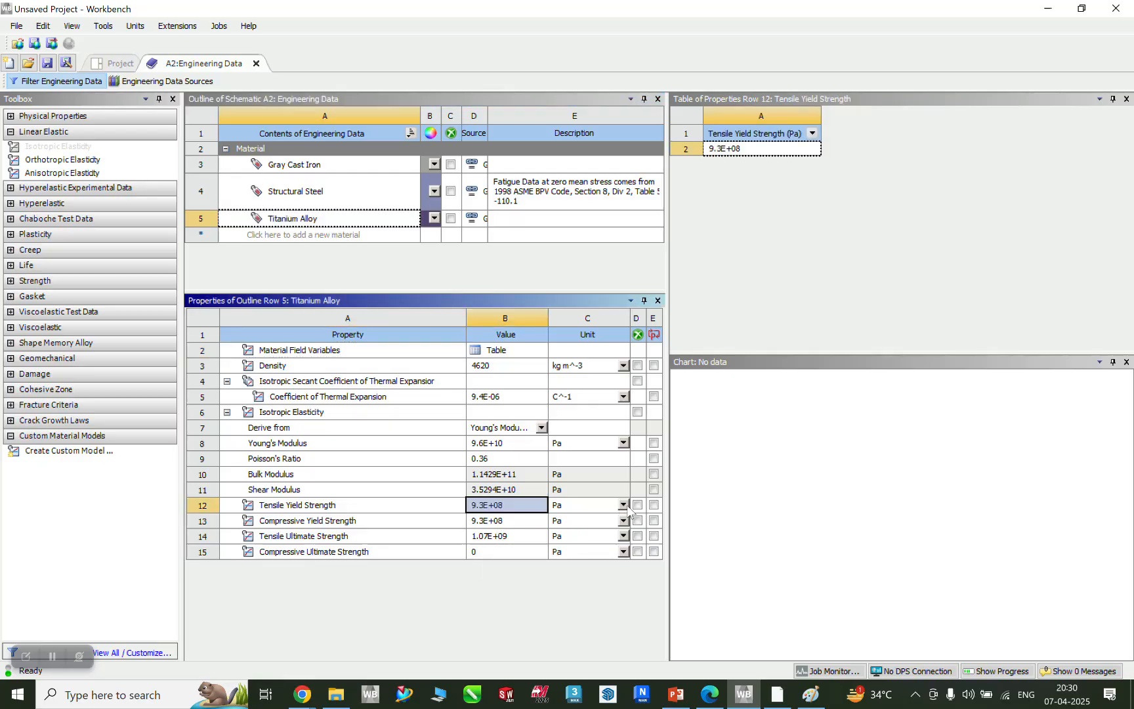
click(624, 506)
click(567, 569)
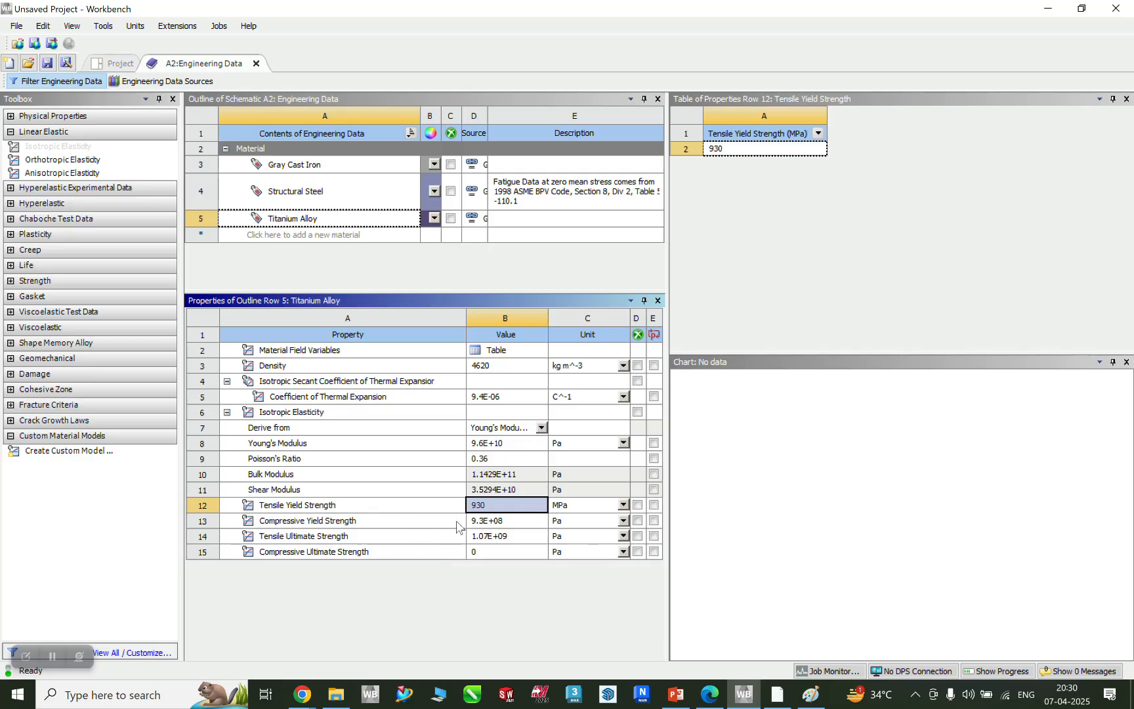
click(508, 537)
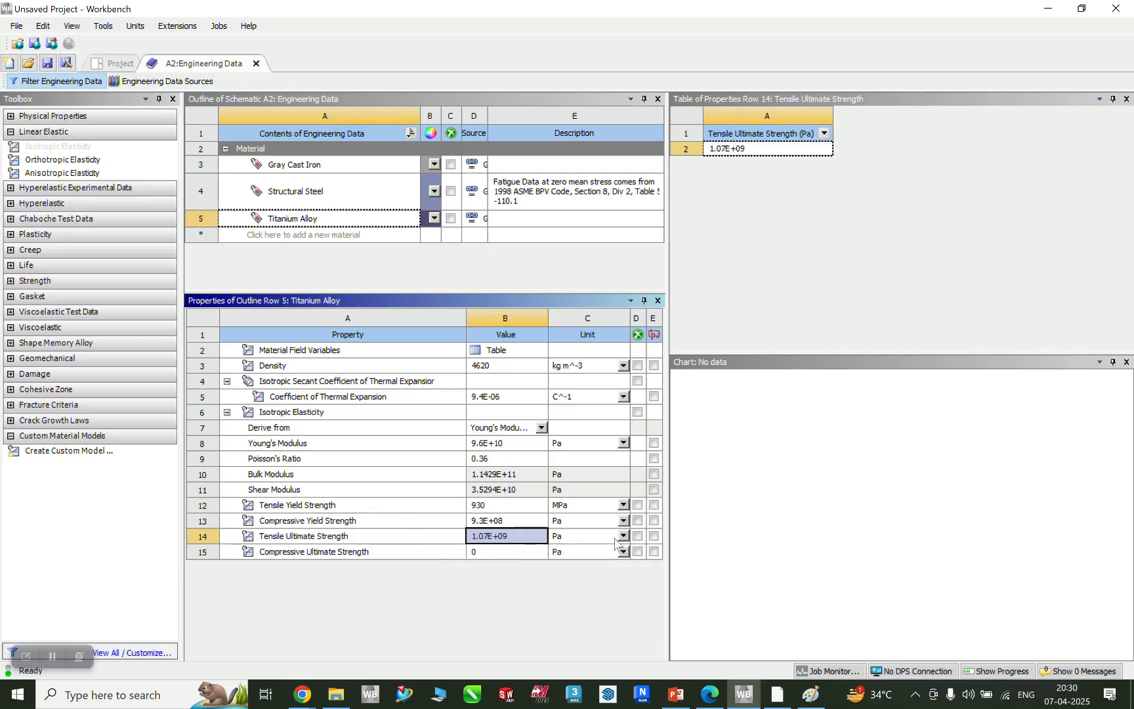
click(622, 537)
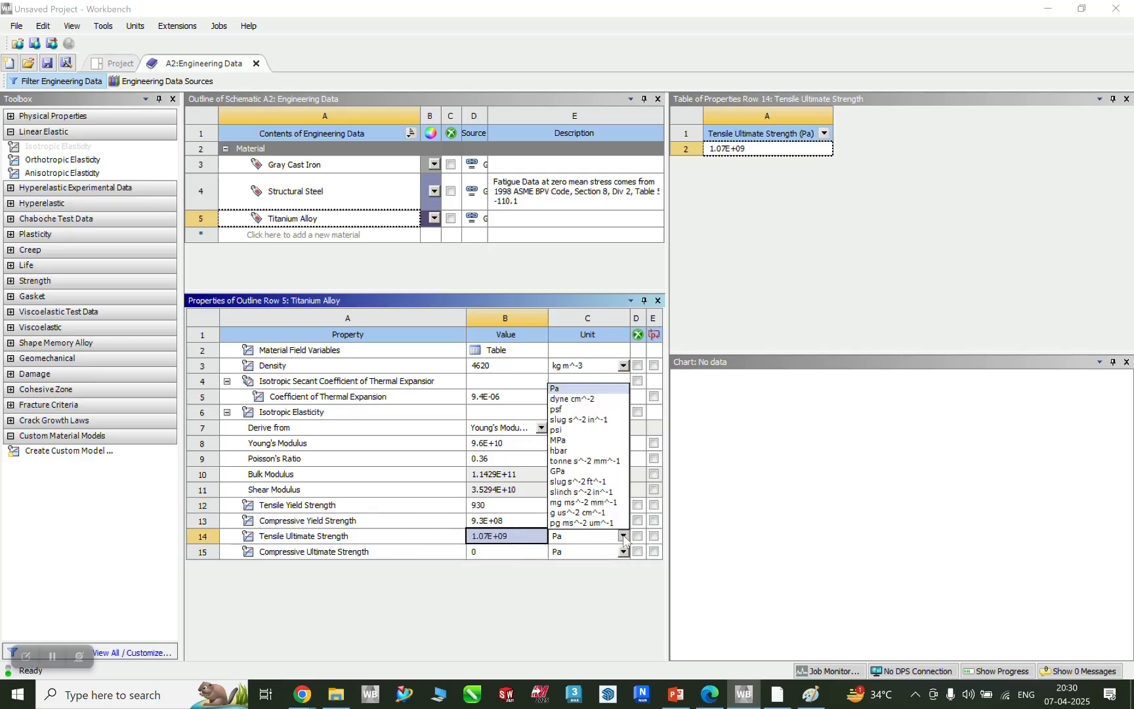
click(623, 538)
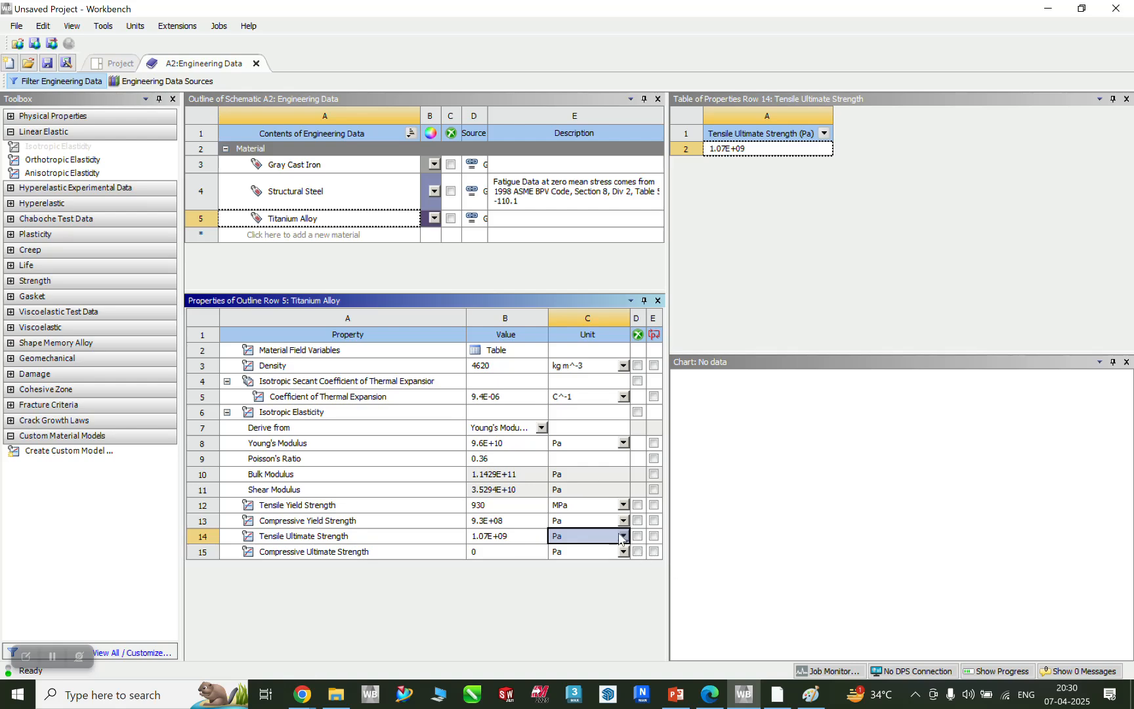
click(622, 536)
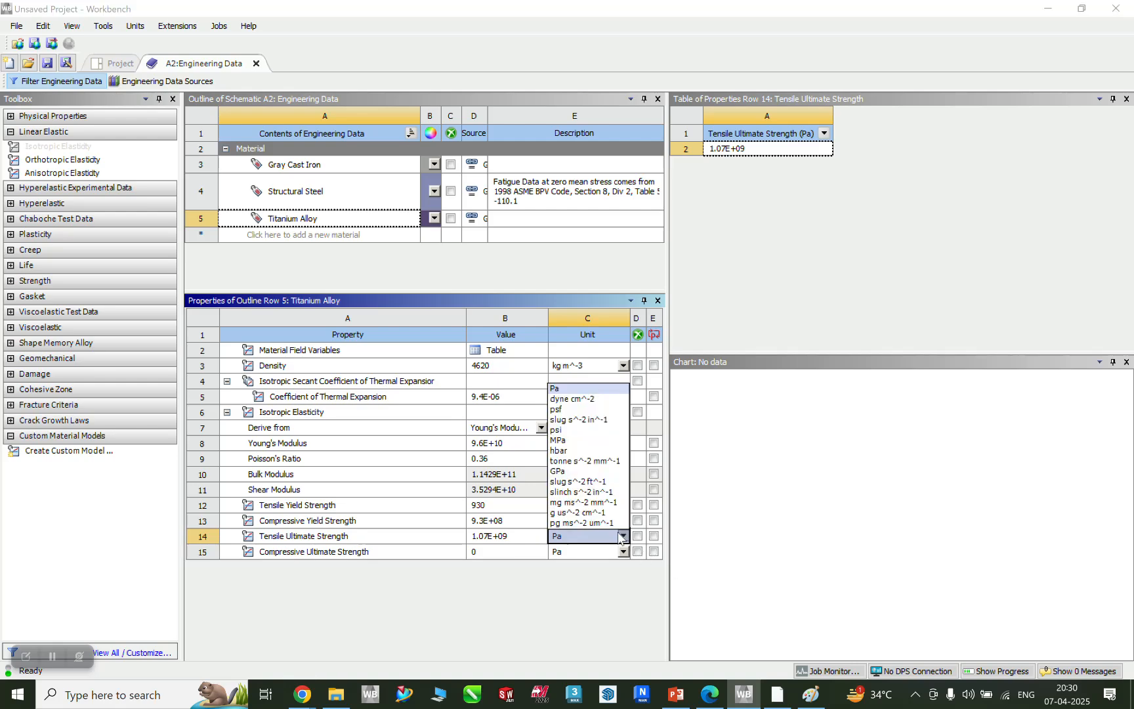
click(569, 440)
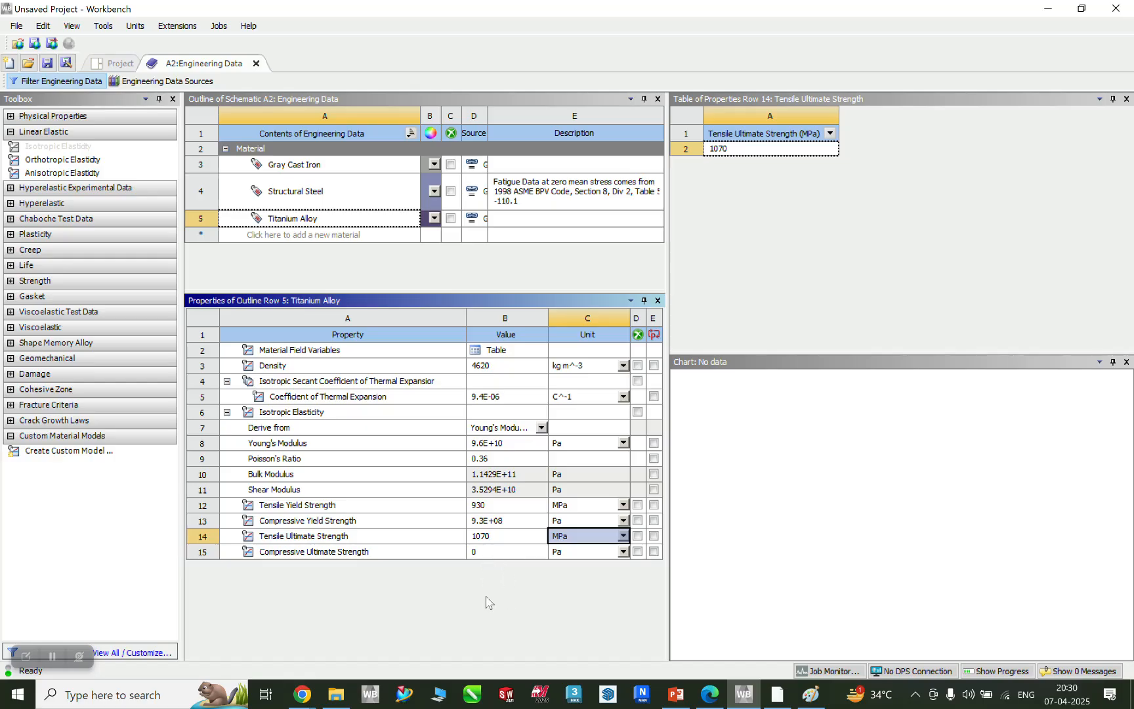
Step: Delete Titanium Alloy and Gray Cast Iron from the analysis's engineering data
double_click(286, 219)
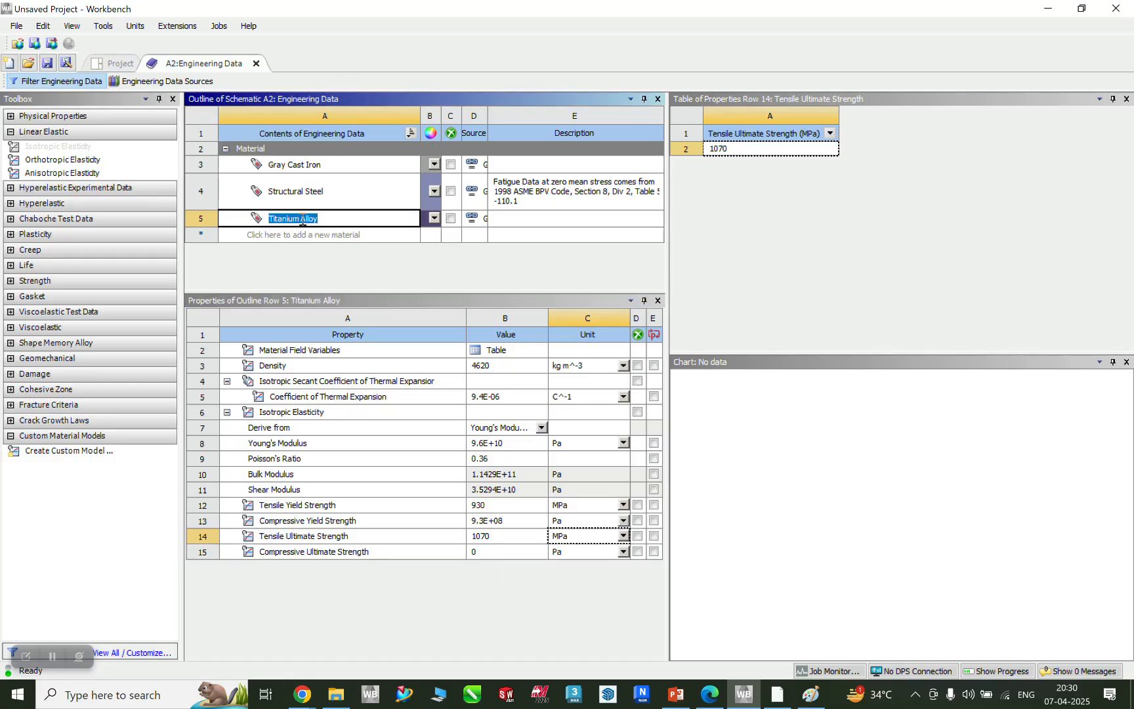
click(408, 258)
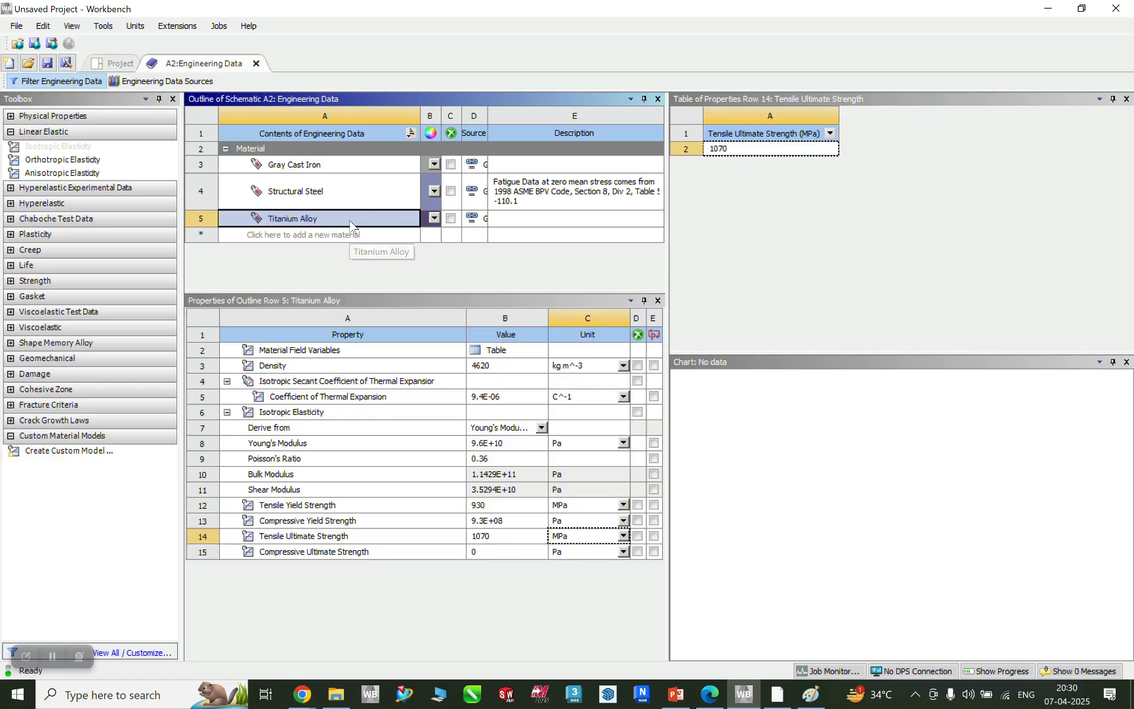
right_click(350, 223)
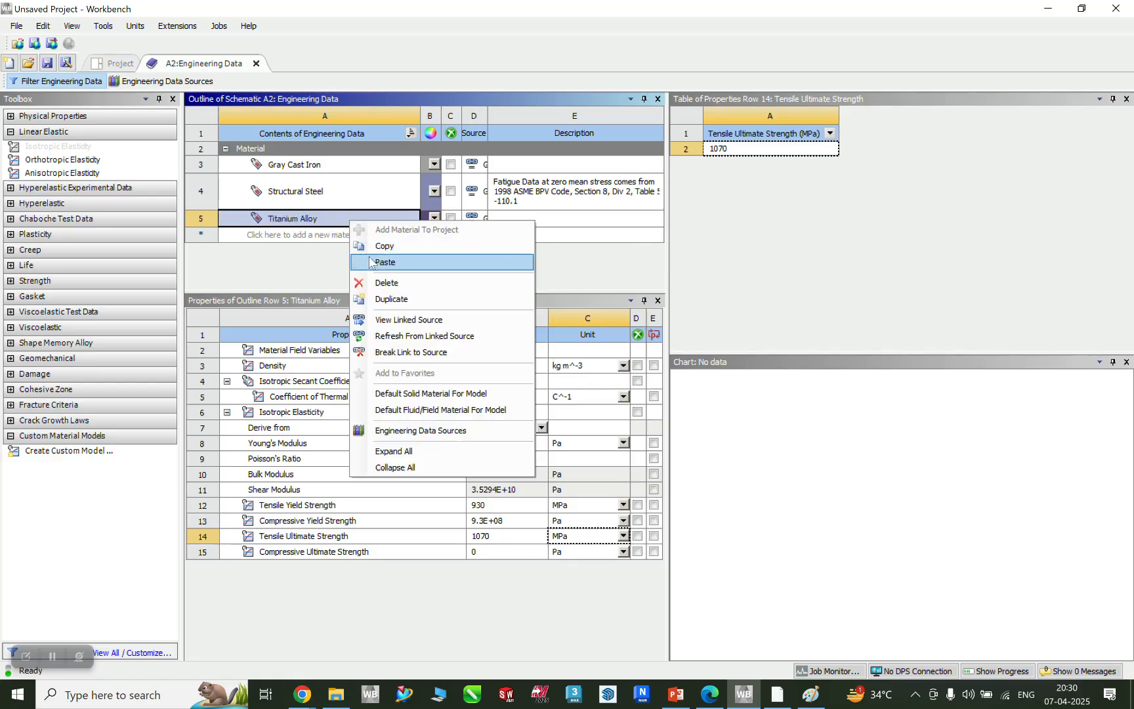
click(392, 282)
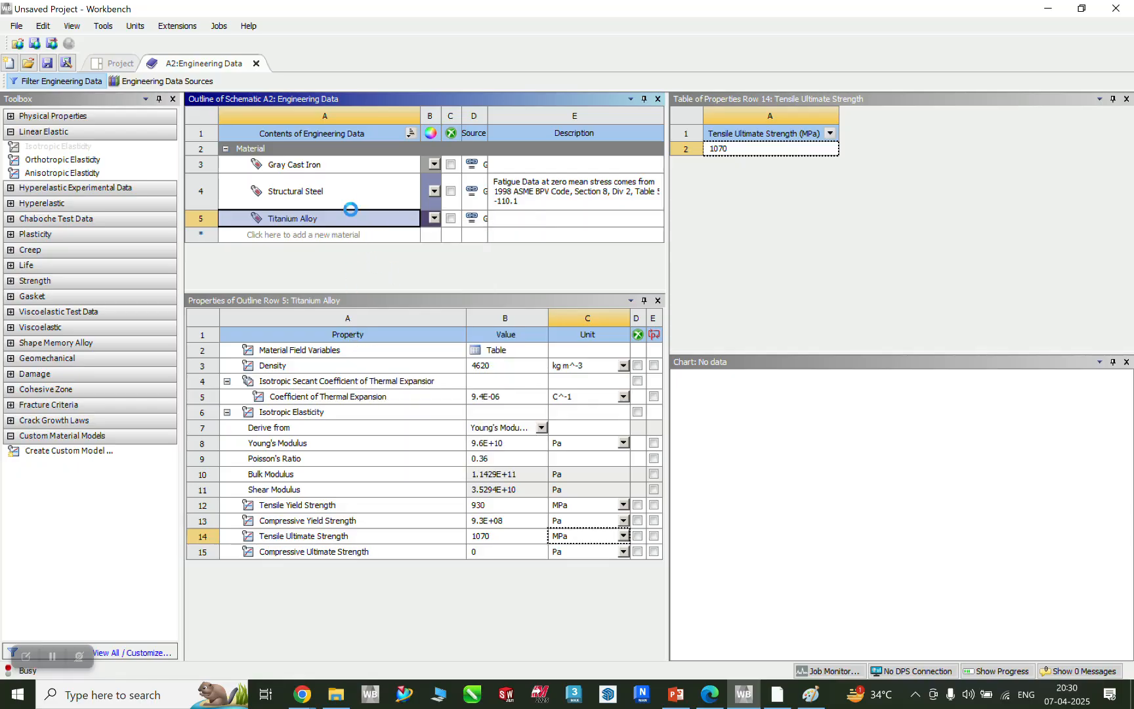
click(329, 164)
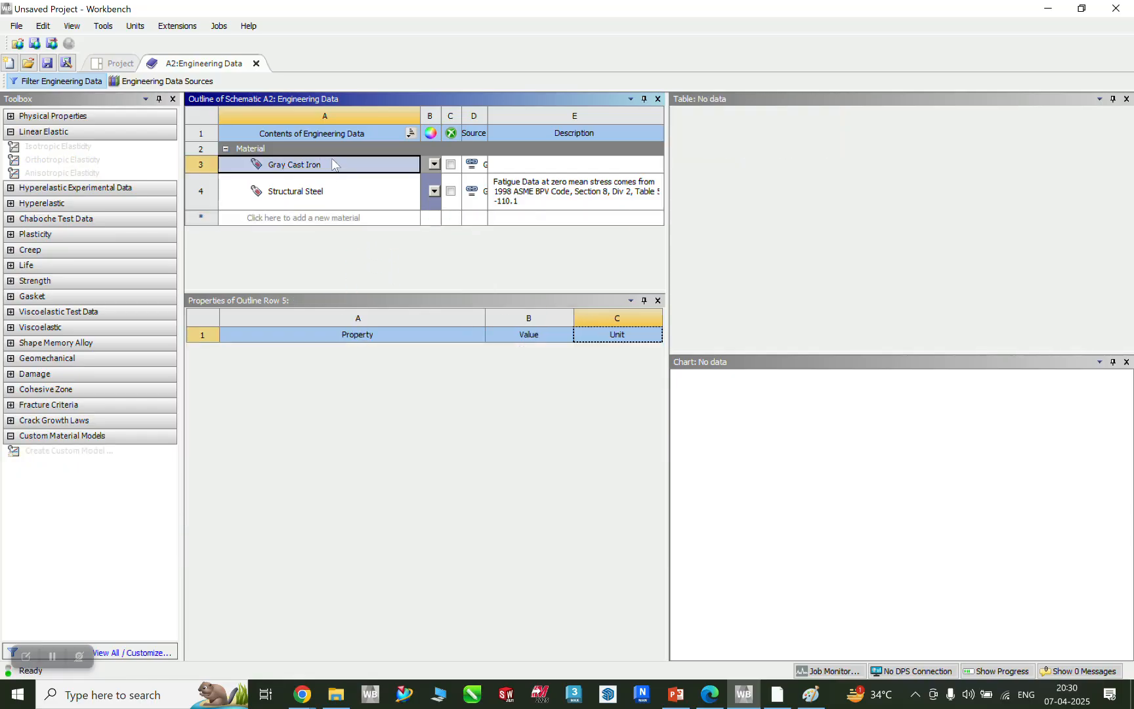
right_click(333, 164)
click(379, 218)
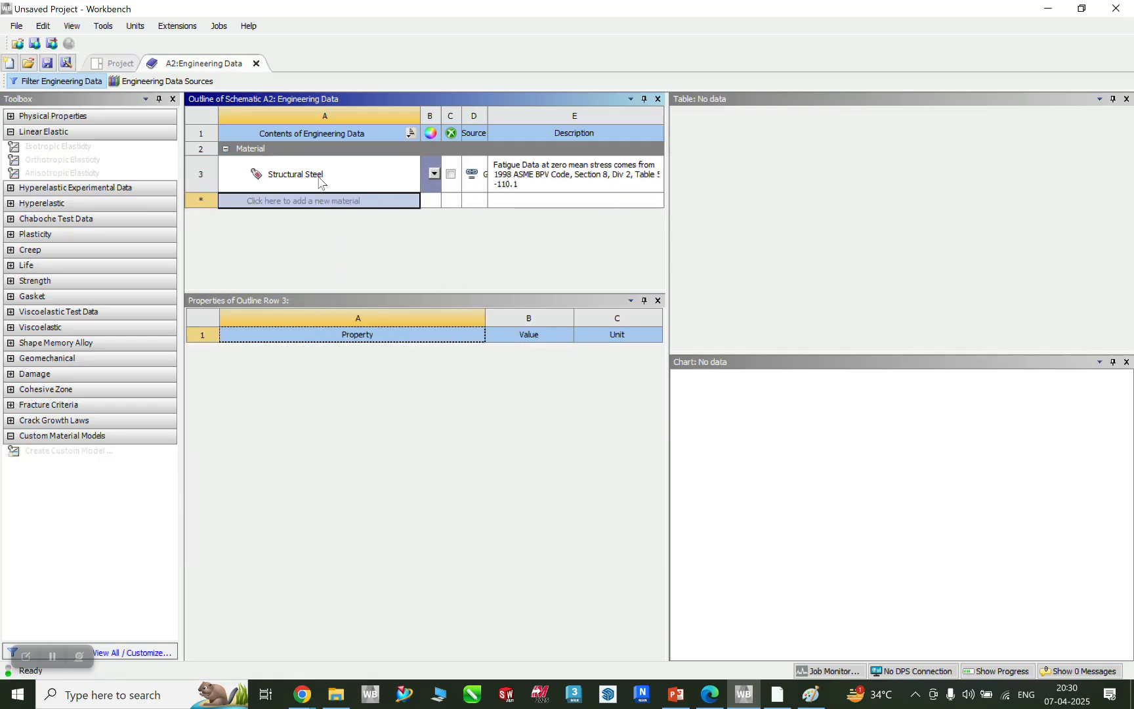
Step: Review Structural Steel's properties, switch to PowerPoint to read the 1D bar axial load slide, and return to Workbench
click(289, 179)
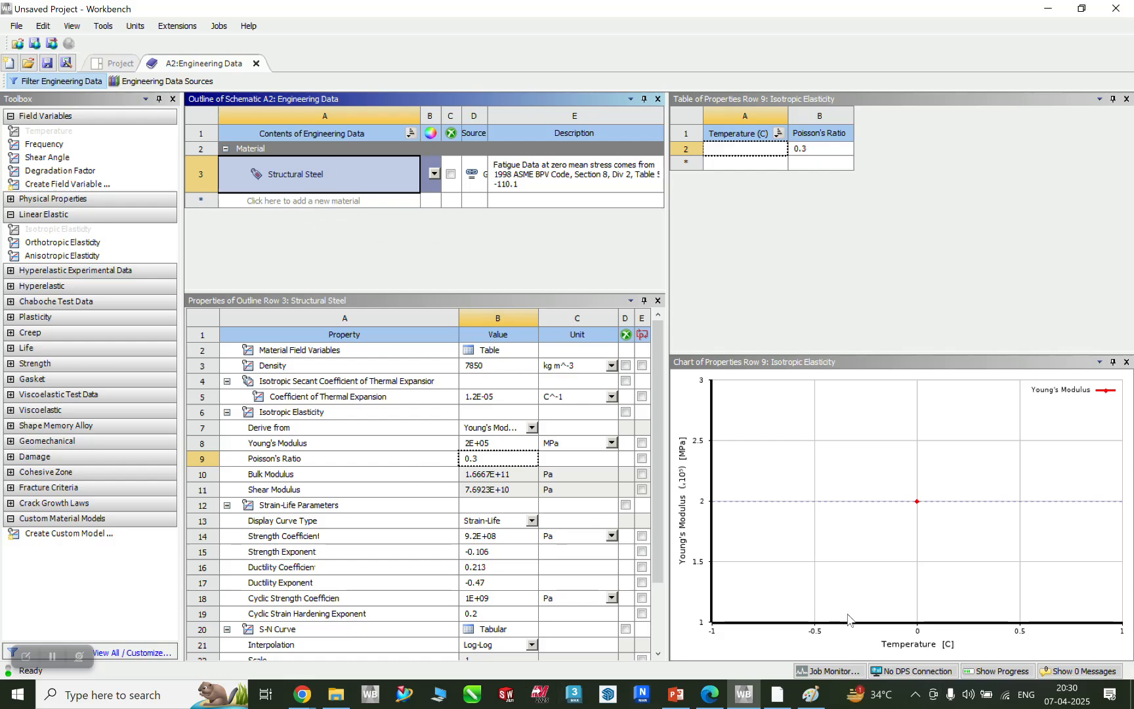
click(676, 695)
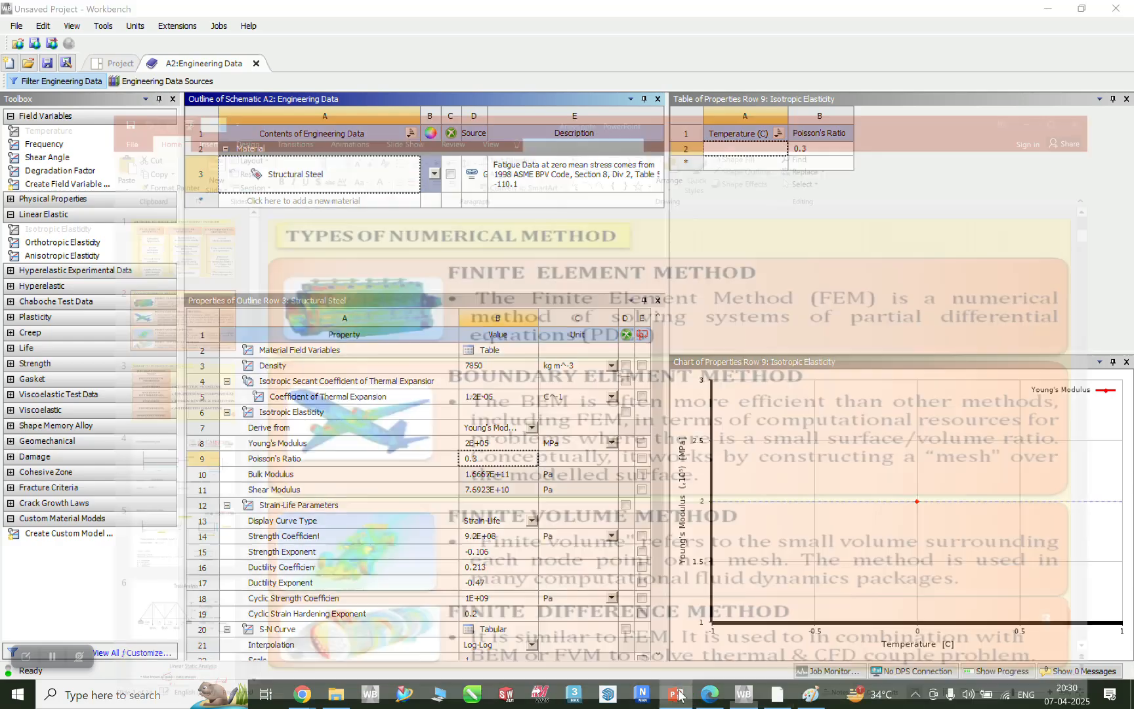
click(50, 509)
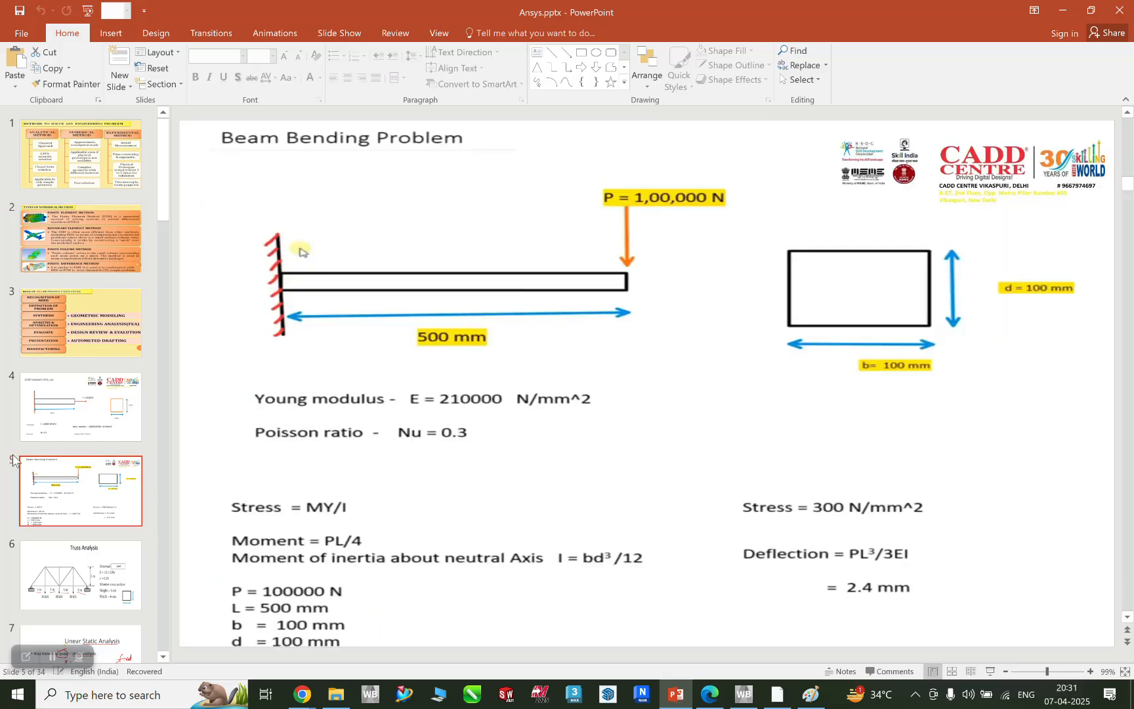
click(72, 407)
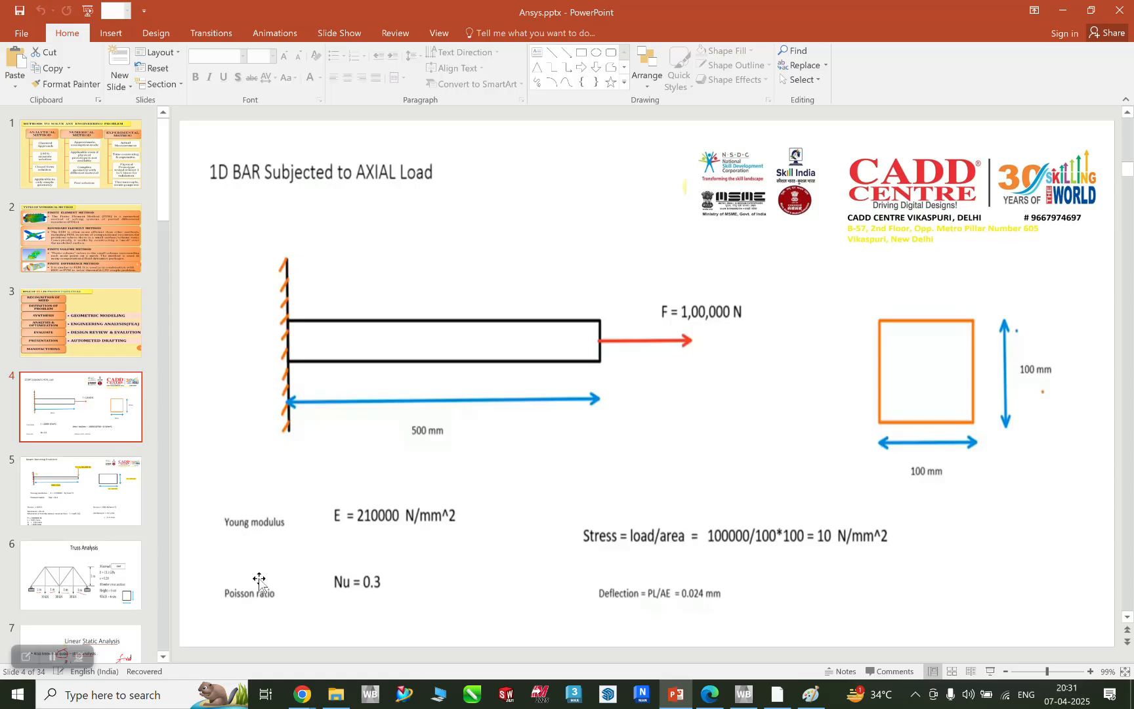
click(1064, 12)
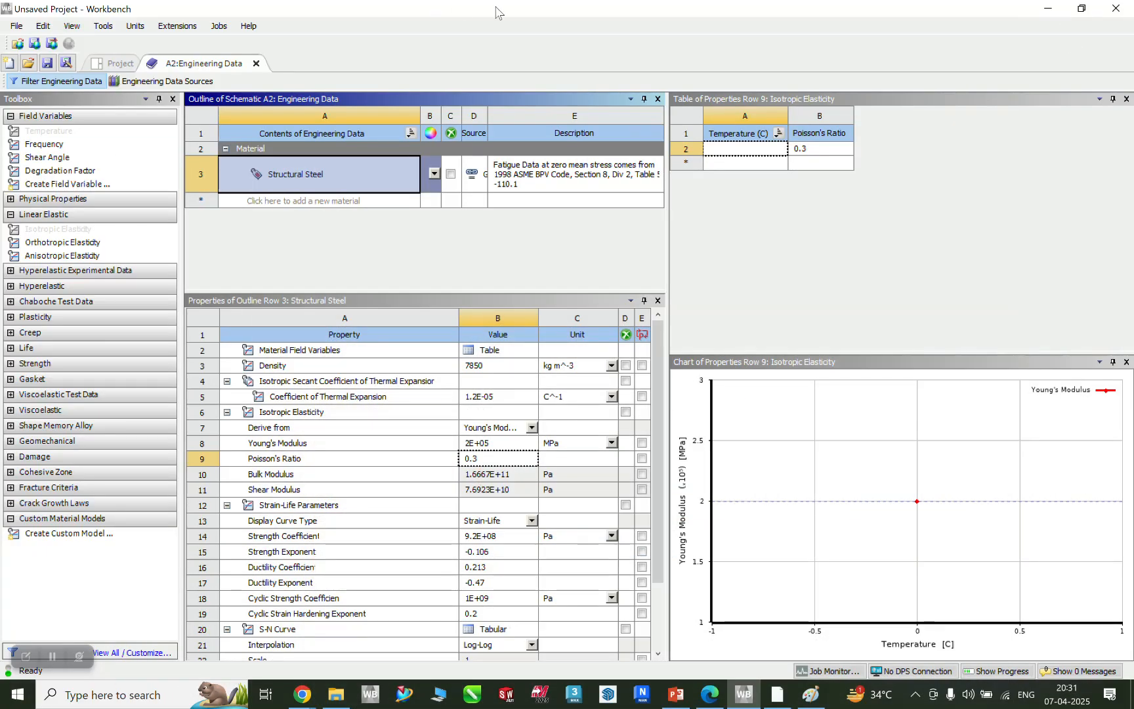
Step: Add a new material named Steel to the engineering data and give it the Isotropic Elasticity property
click(336, 206)
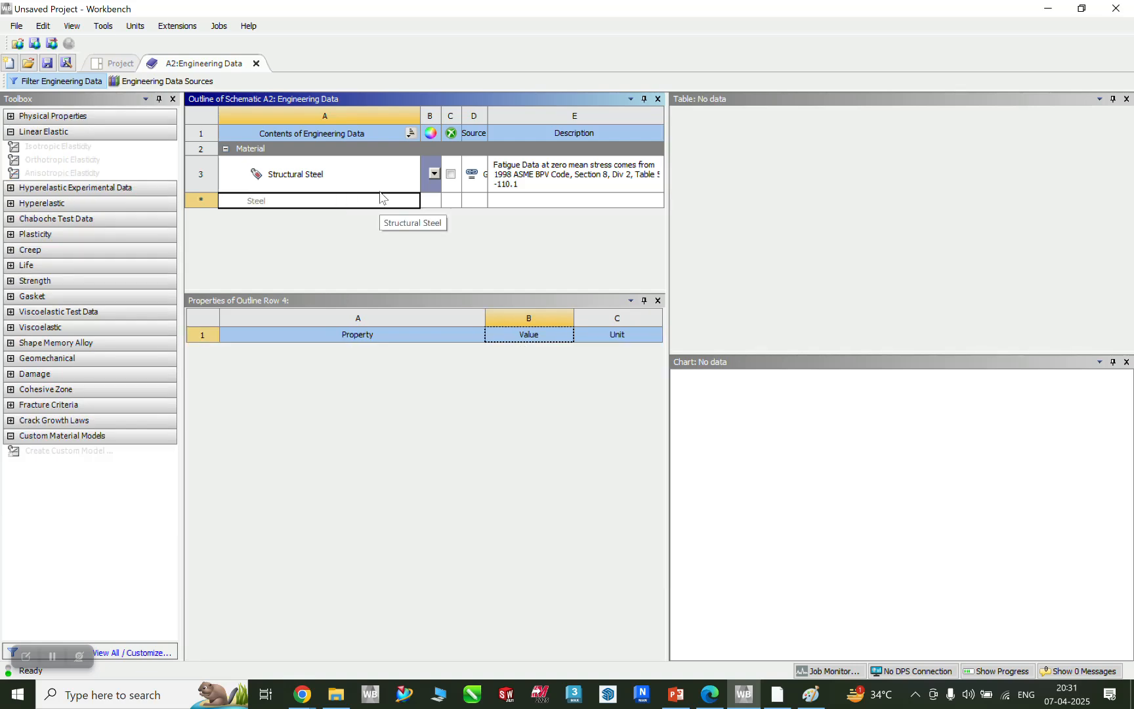
key(Return)
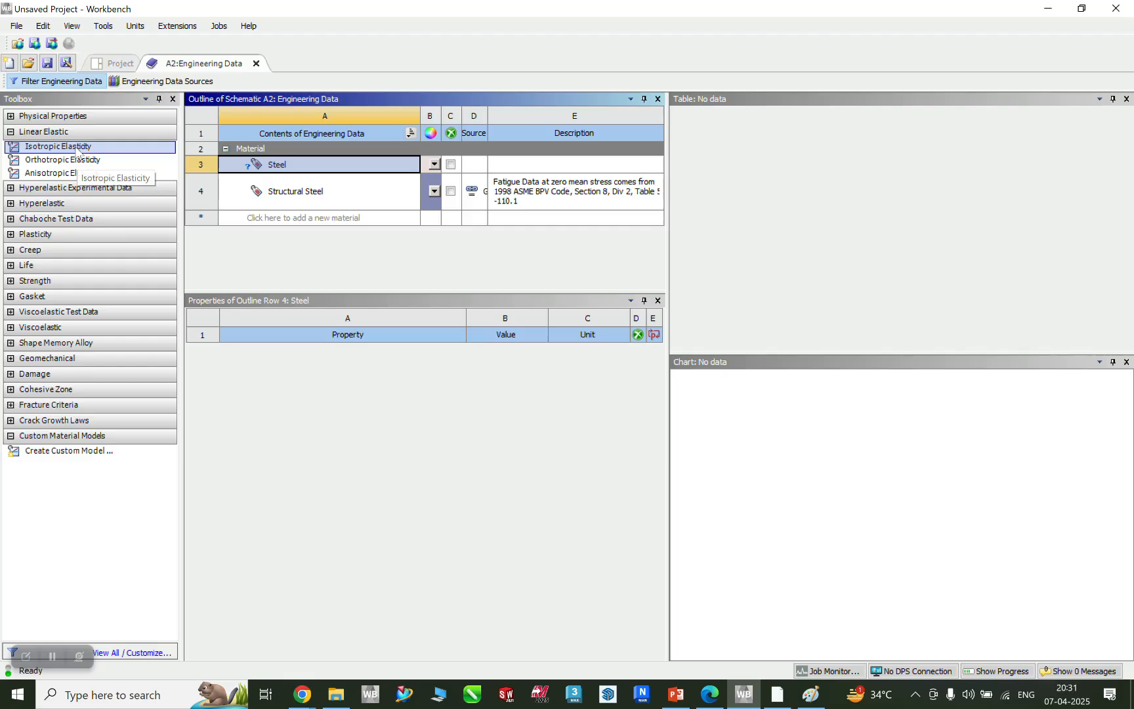
drag(76, 149, 277, 169)
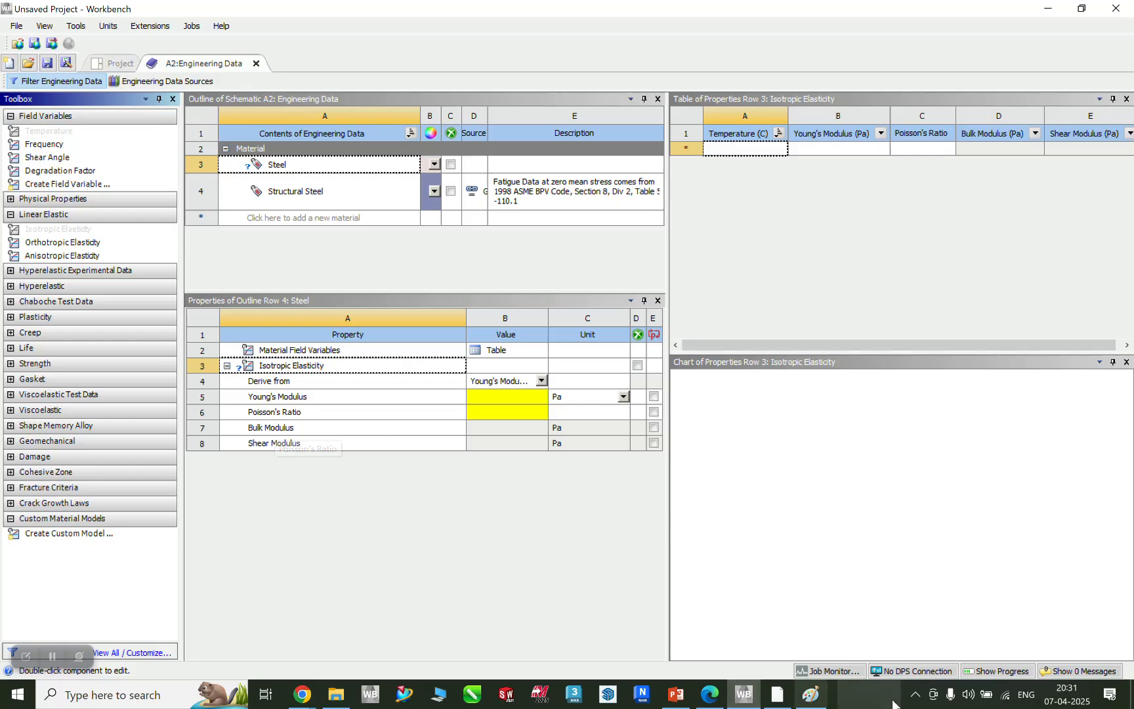
Step: Consult the 1D bar slide in PowerPoint, then in Workbench set Steel's Young's Modulus to 210000 MPa and Poisson's Ratio to 0.3
click(678, 695)
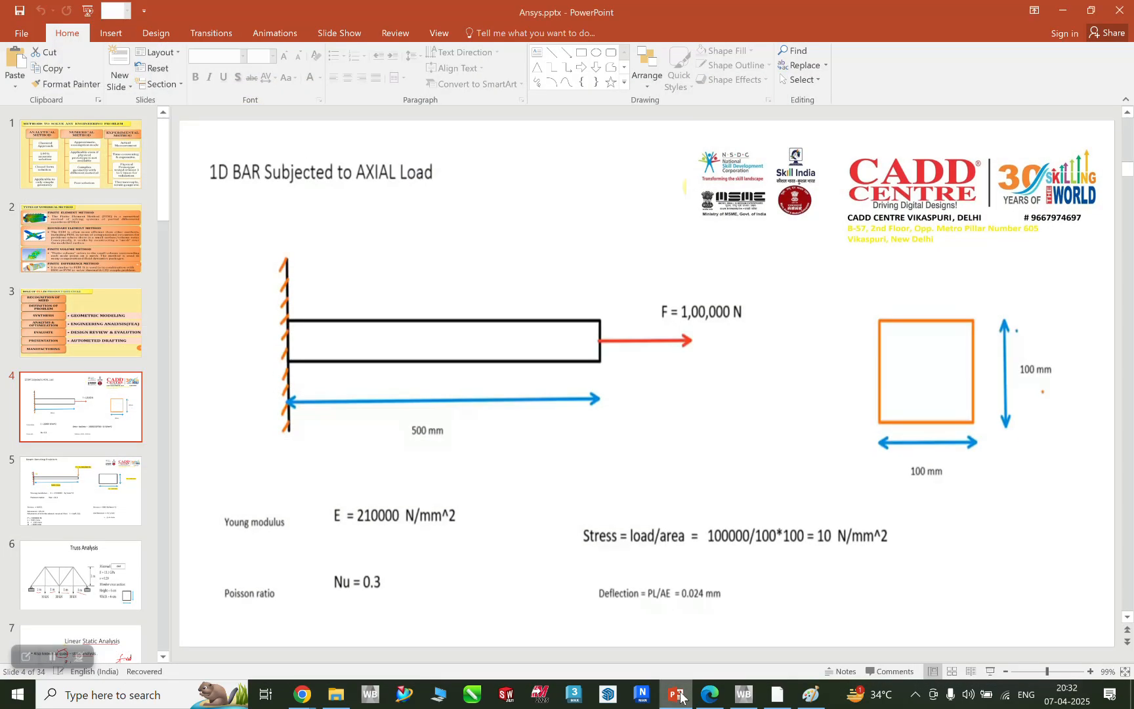
click(711, 693)
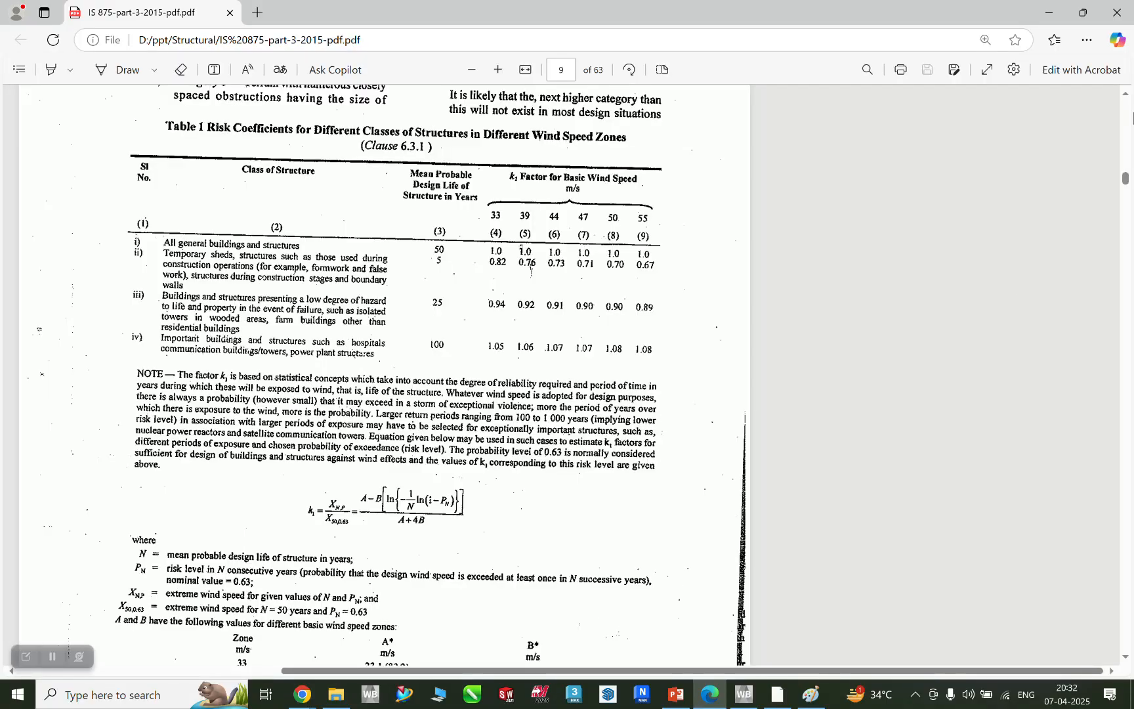
click(676, 694)
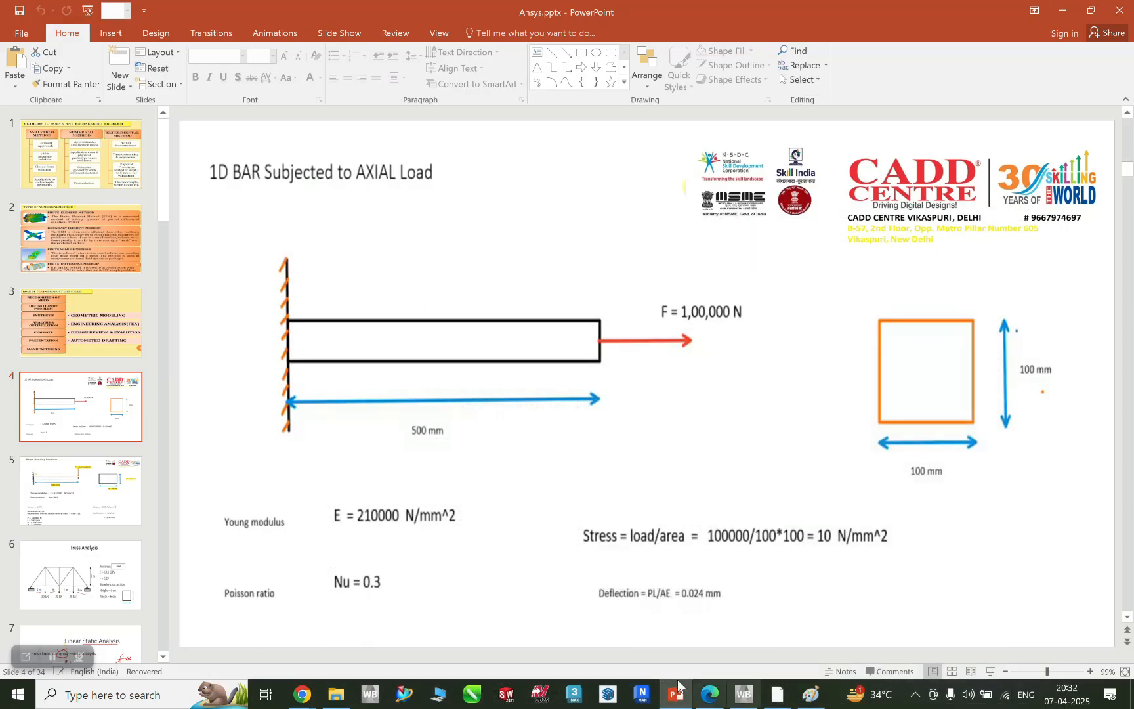
click(745, 695)
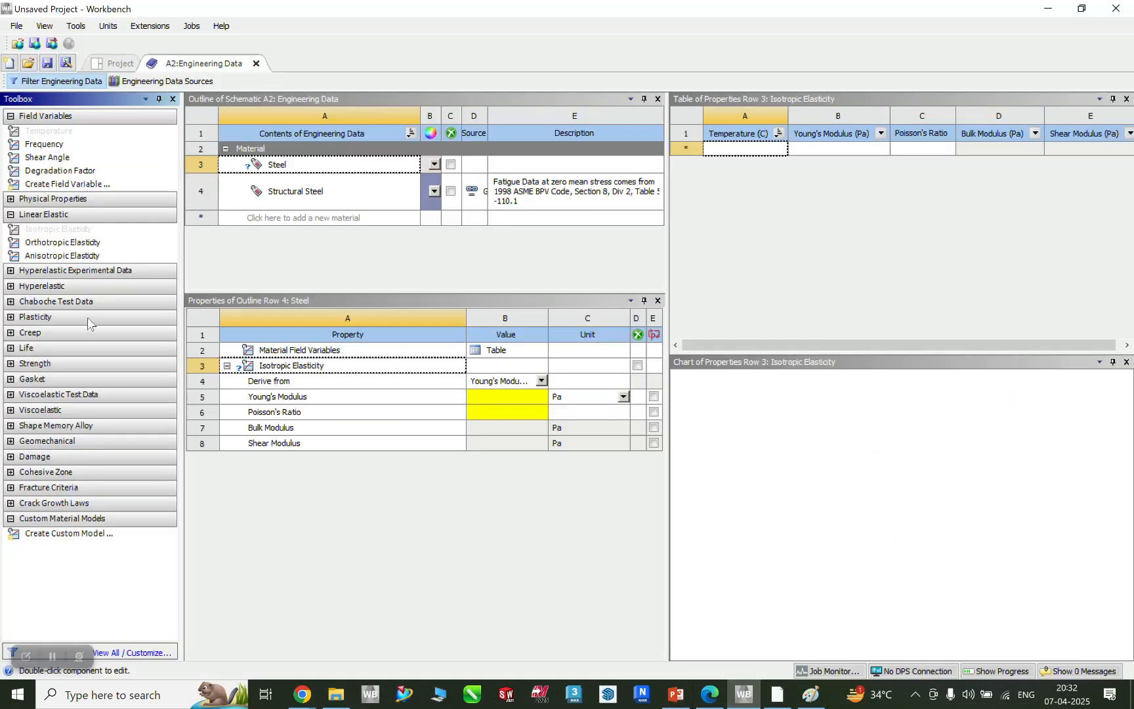
click(623, 398)
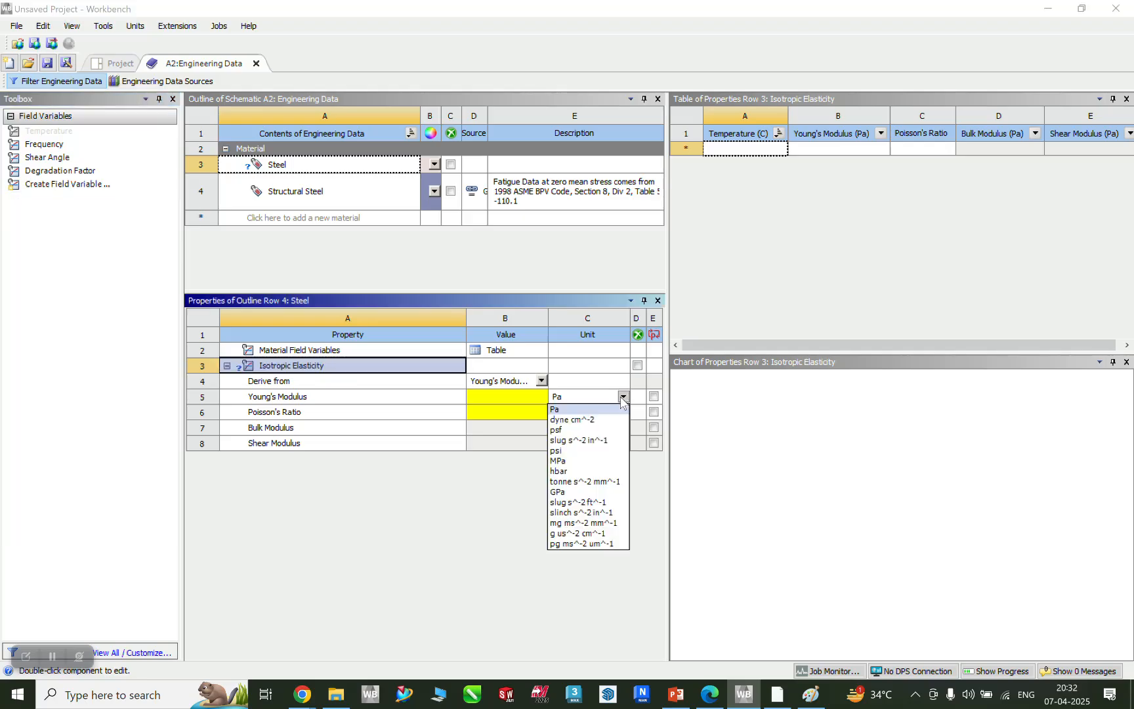
click(565, 461)
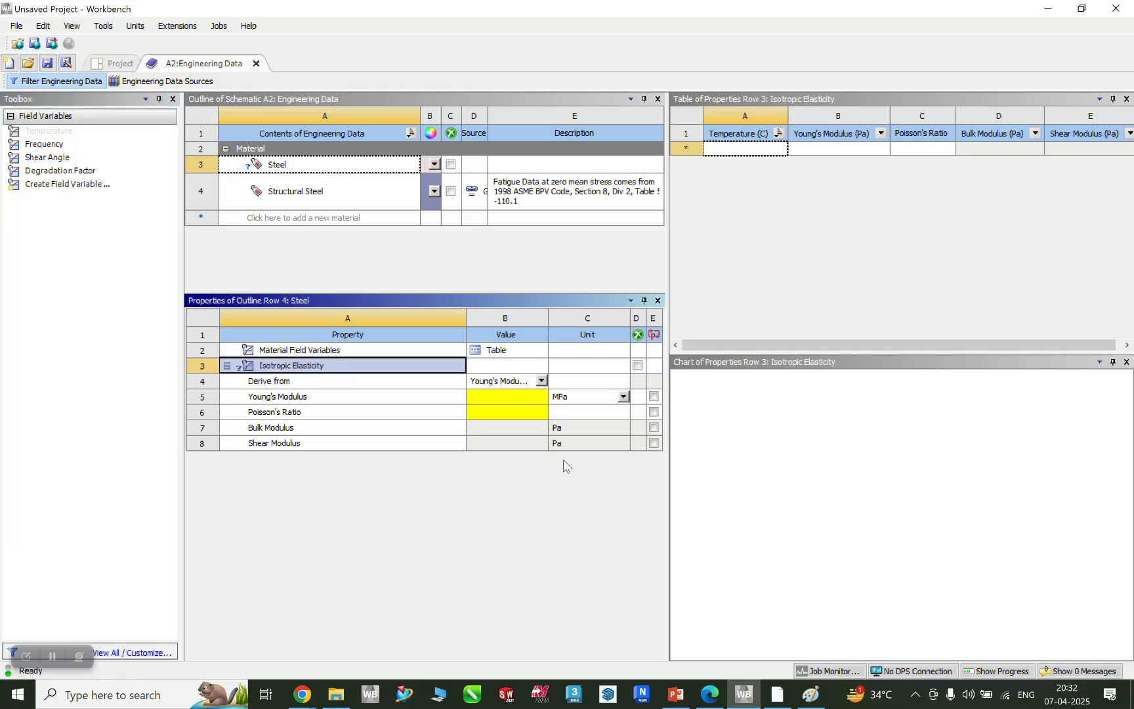
click(512, 395)
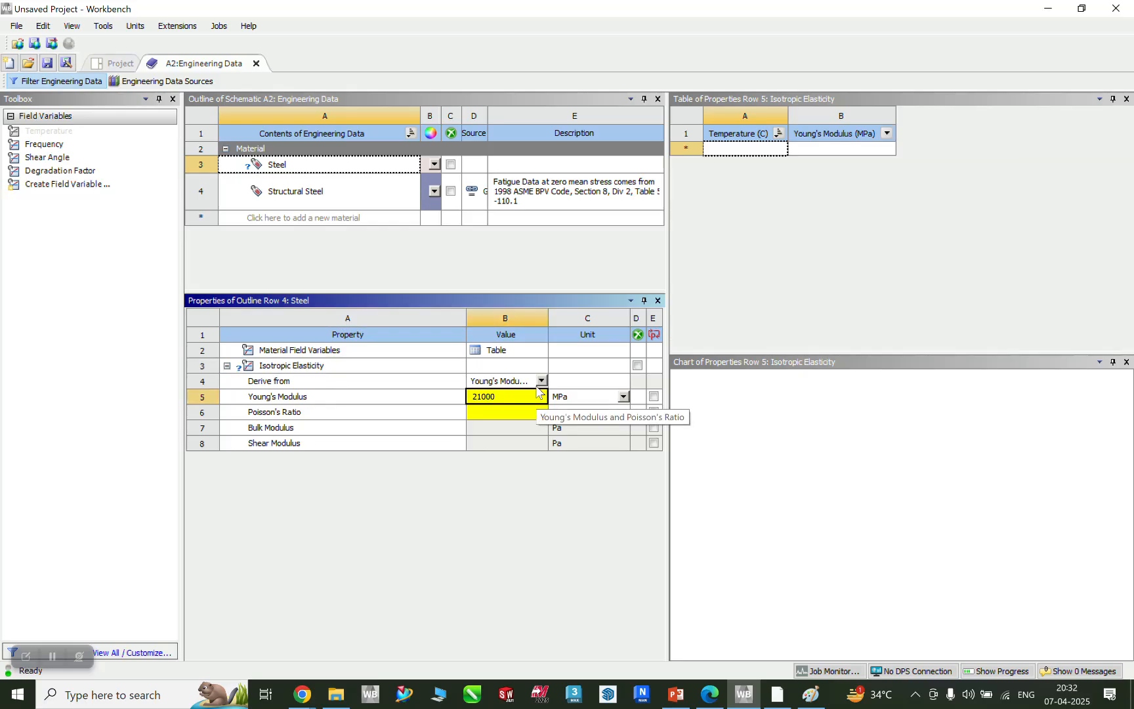
text(0)
click(527, 524)
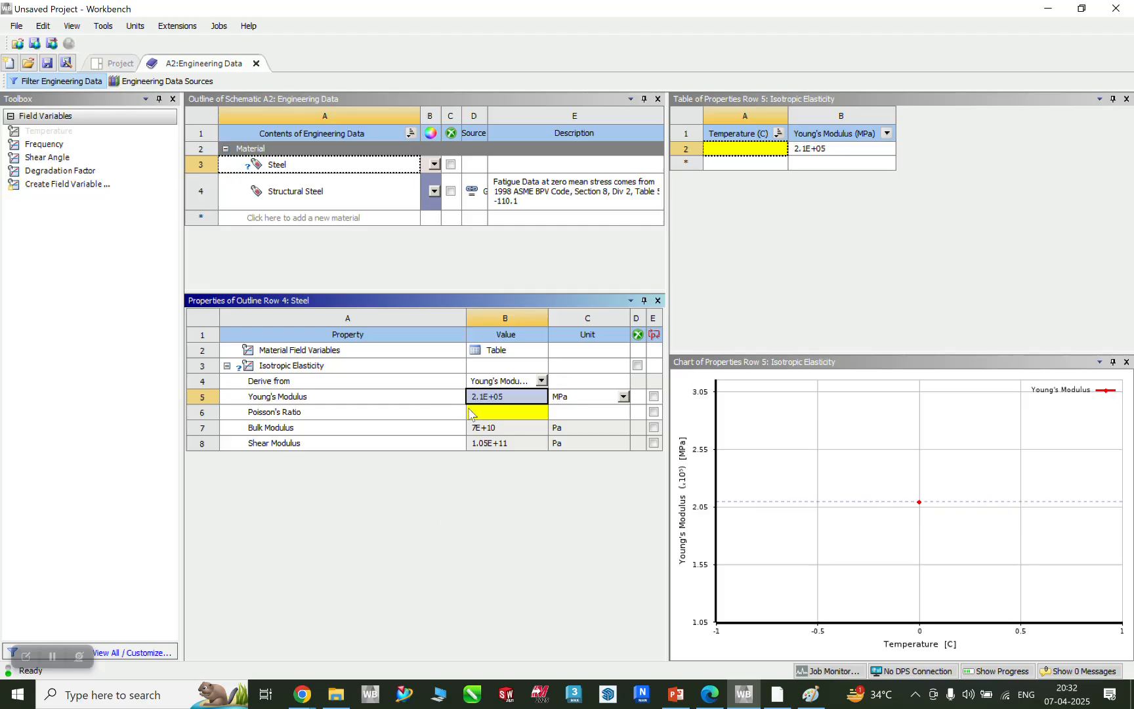
click(513, 412)
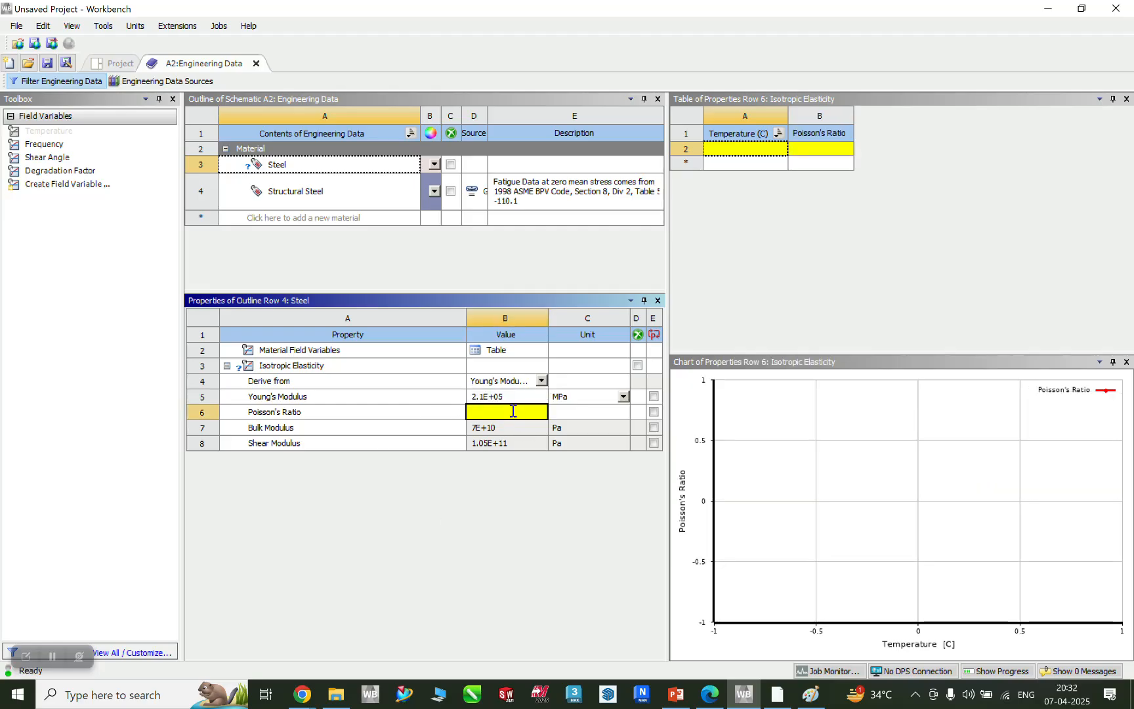
text(0.3)
click(403, 554)
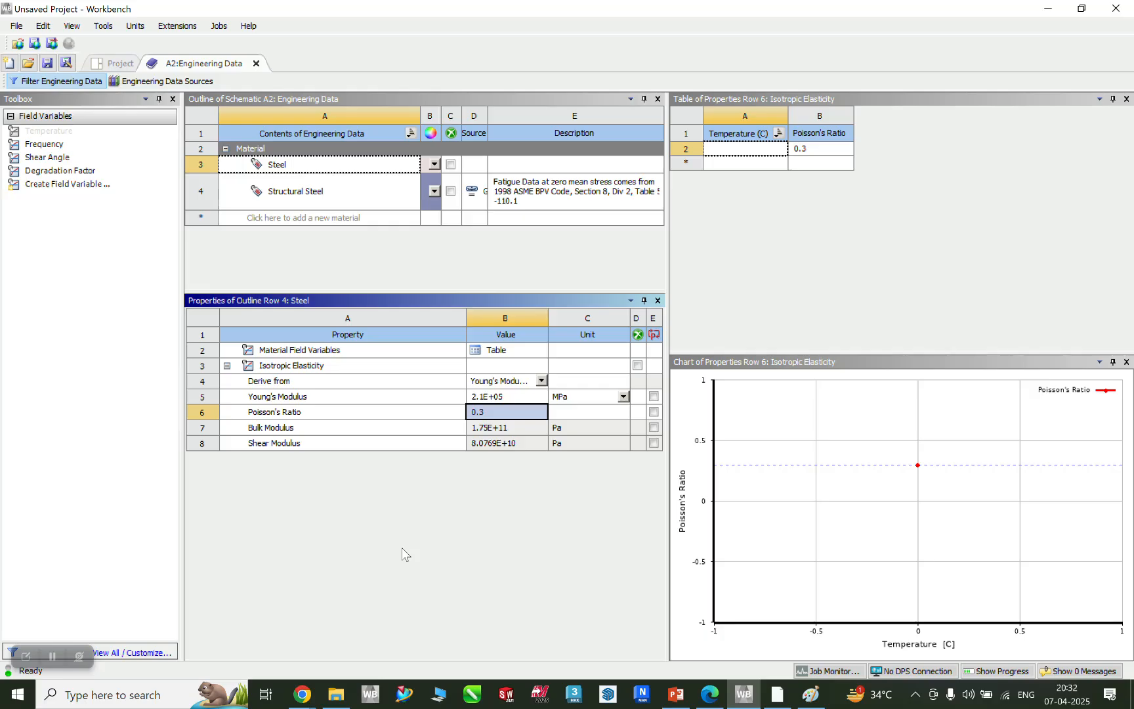
Step: Add the Tensile Yield Strength and Tensile Ultimate Strength properties to the Steel material
click(322, 165)
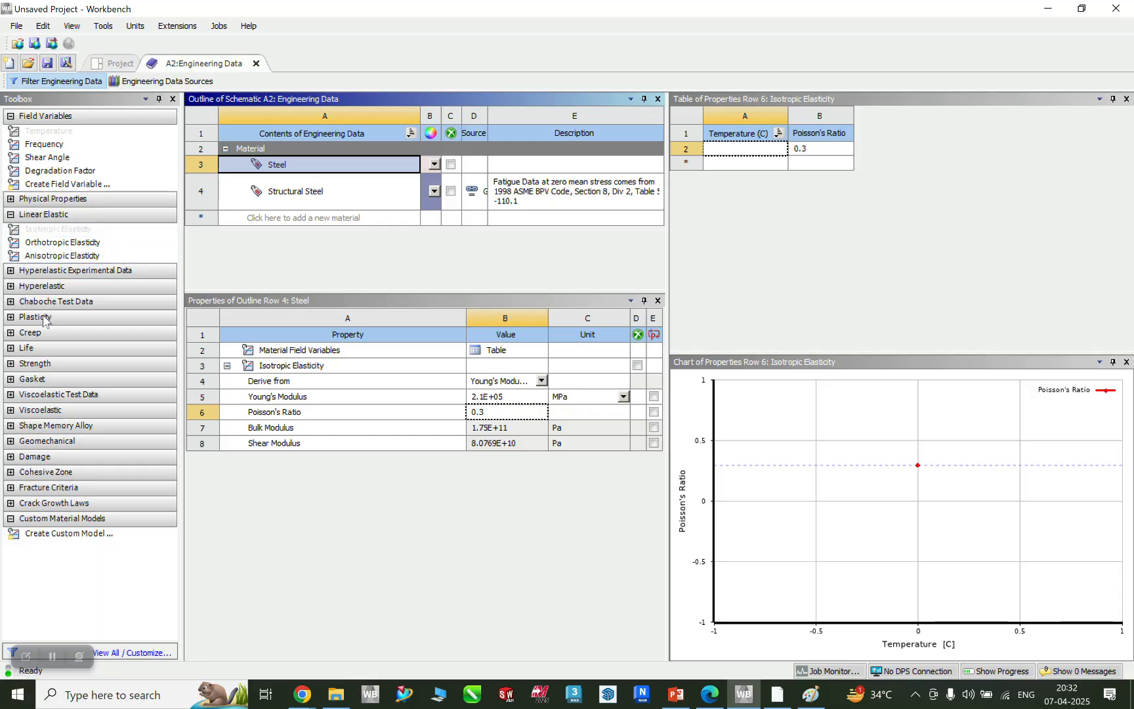
click(12, 364)
click(11, 364)
click(110, 392)
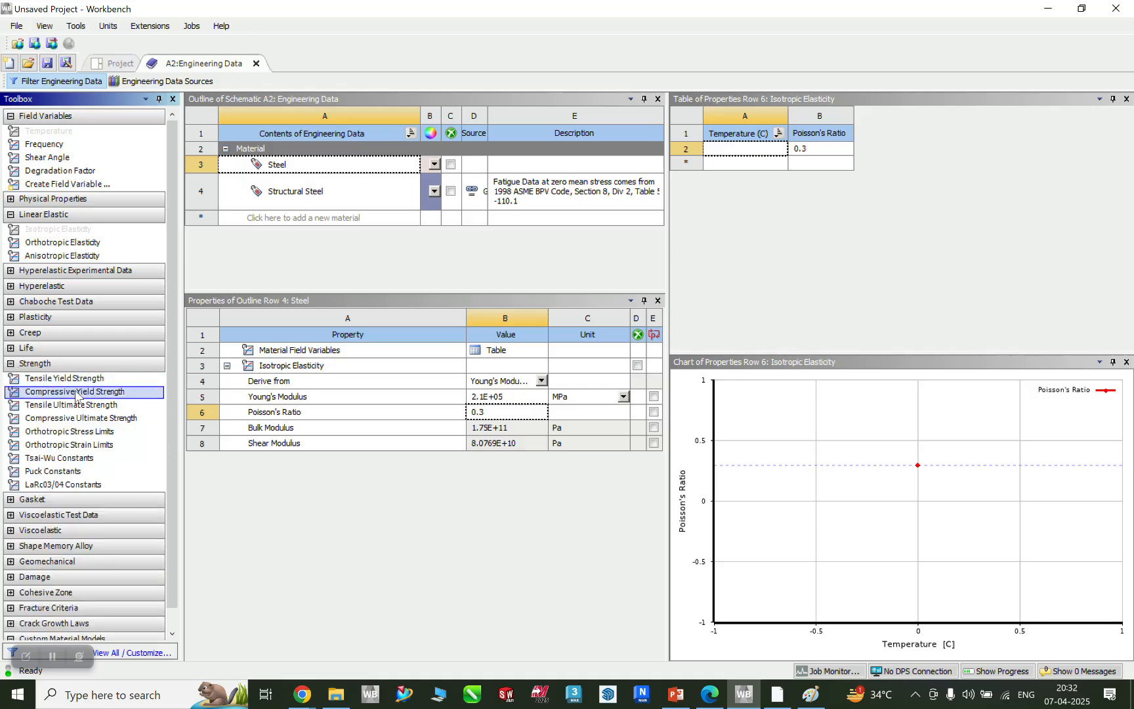
click(72, 380)
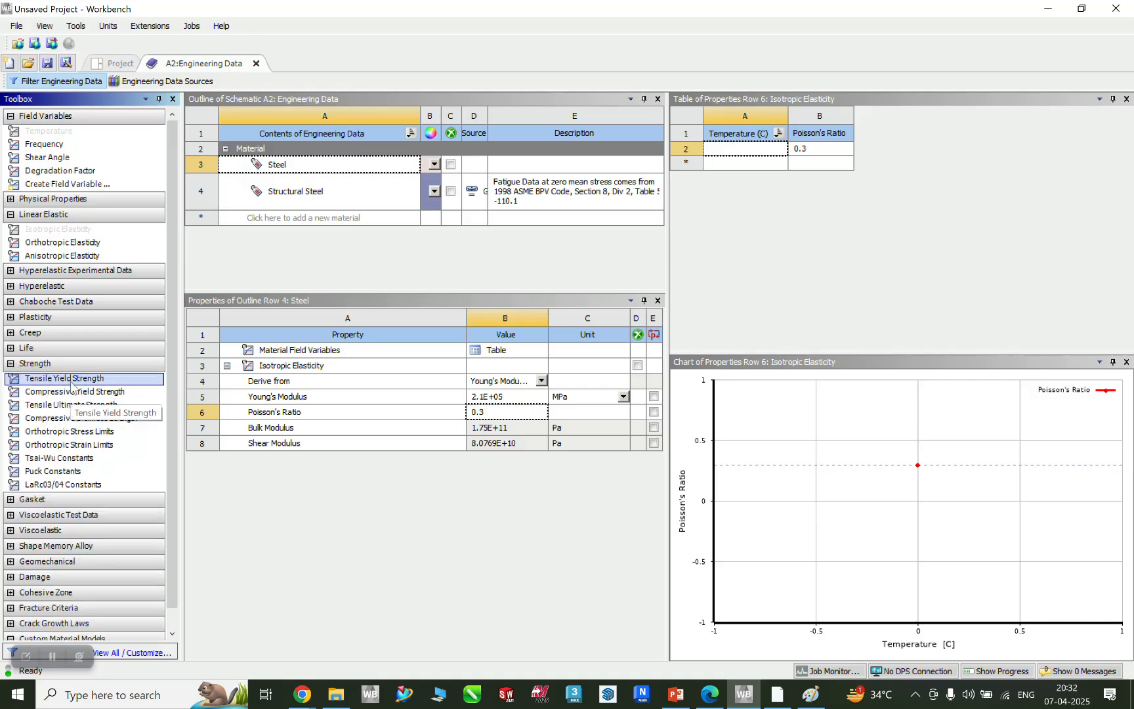
drag(71, 387, 313, 168)
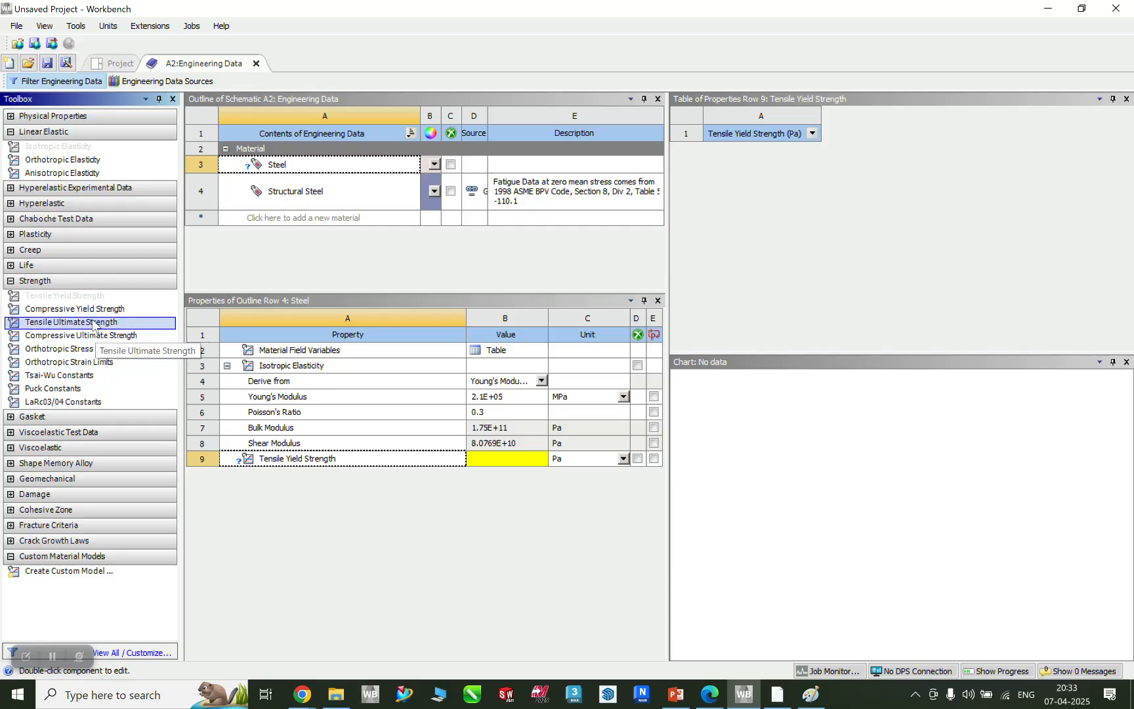
drag(100, 323, 291, 166)
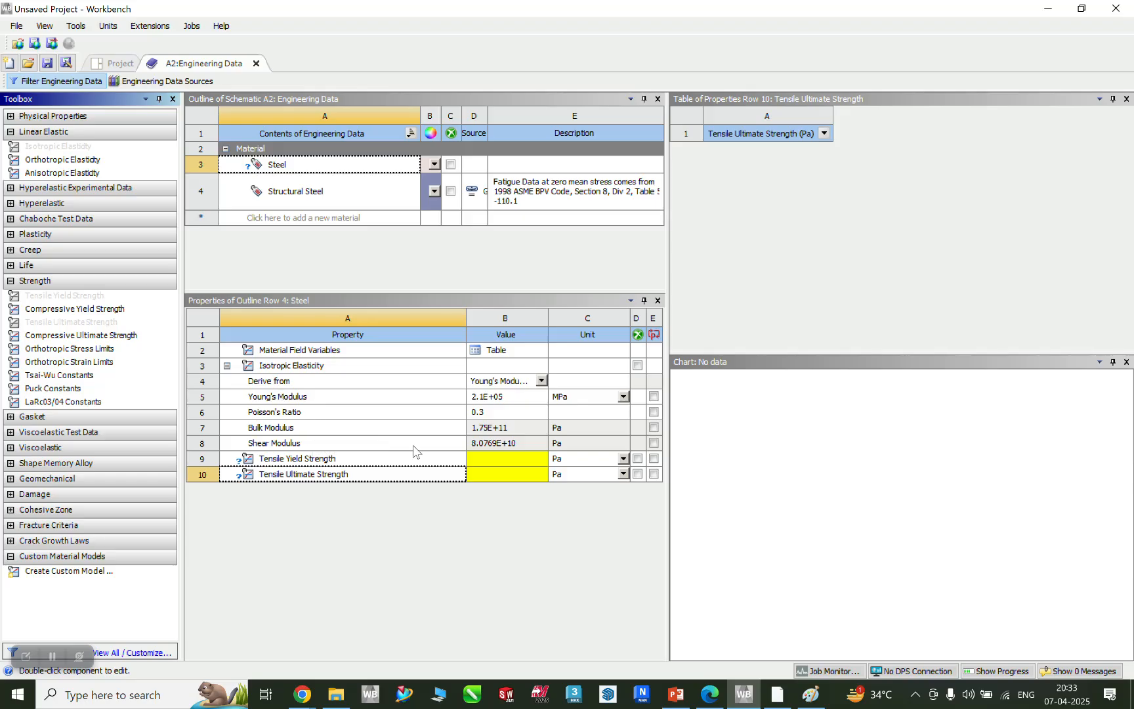
Step: Set Steel's Tensile Yield Strength to 220 with MPa as its unit
click(518, 457)
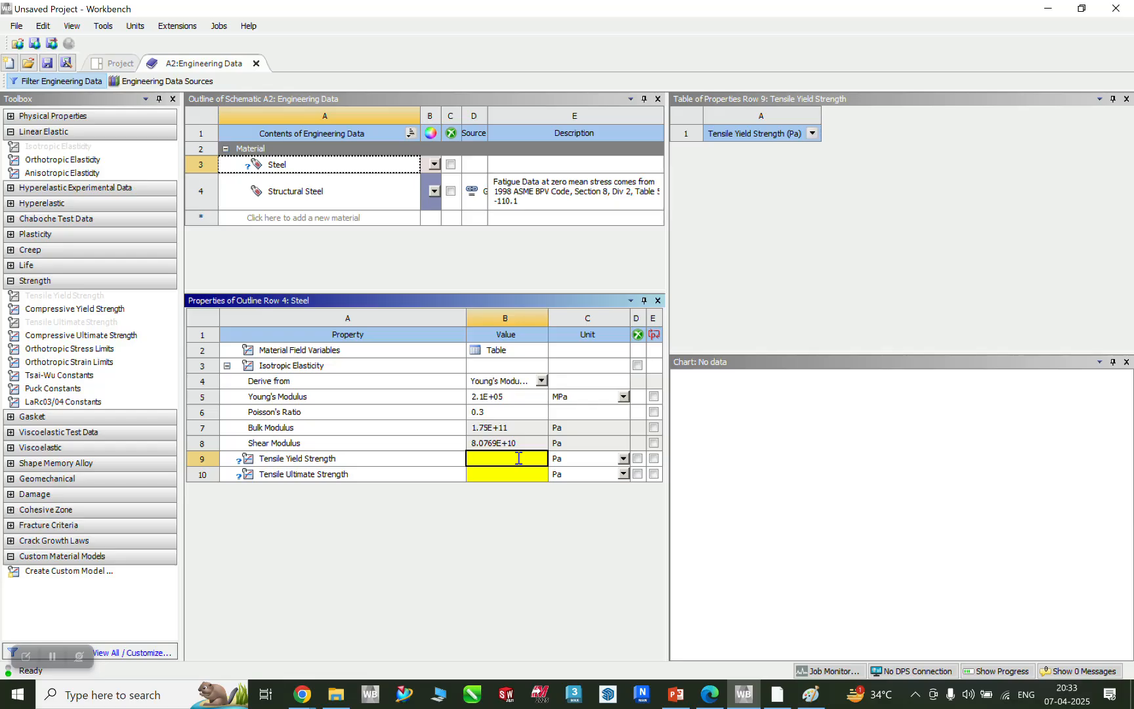
text(220)
click(625, 459)
click(625, 459)
click(624, 459)
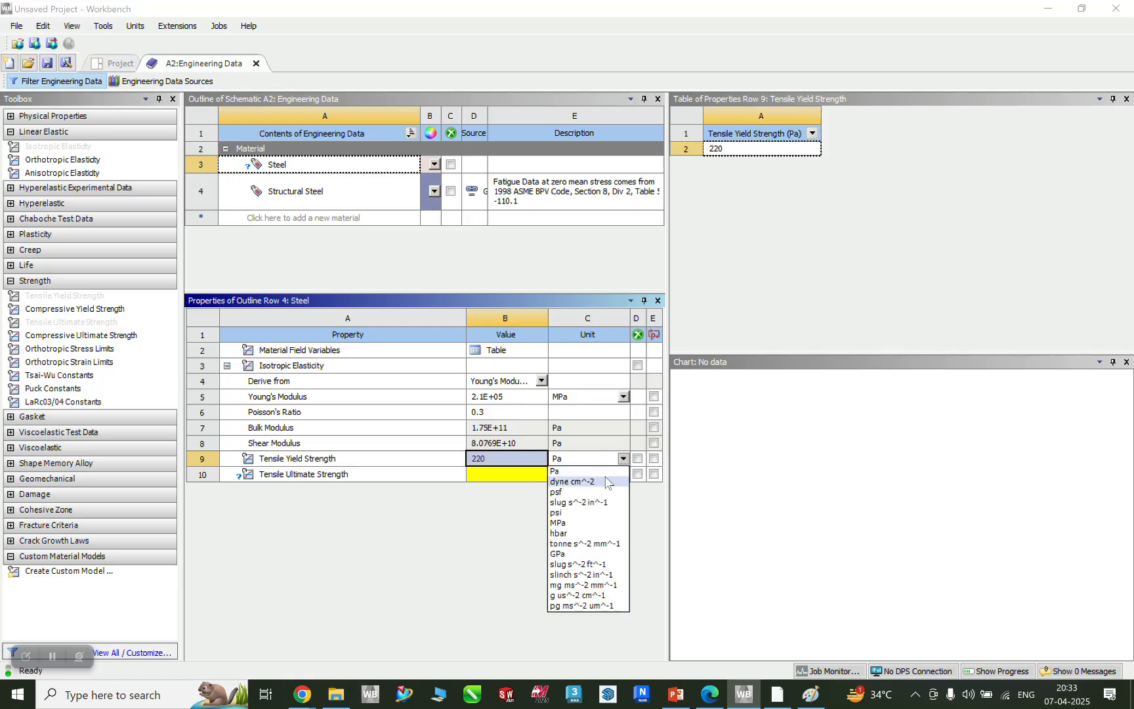
click(562, 524)
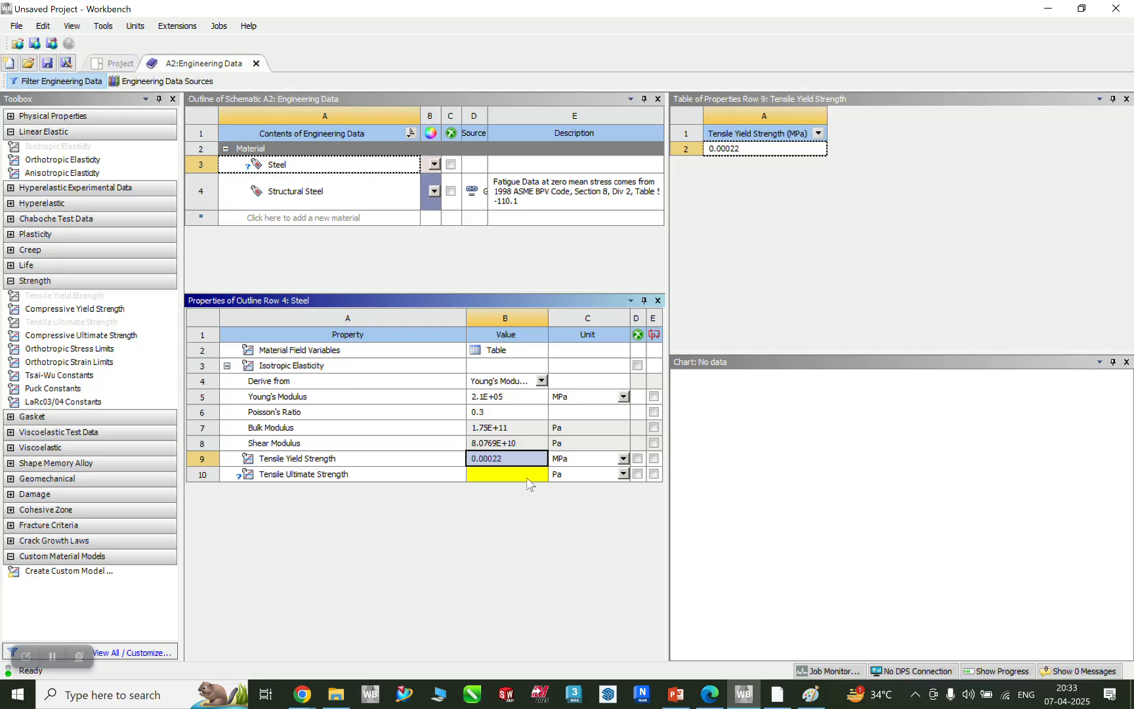
click(523, 459)
text(220)
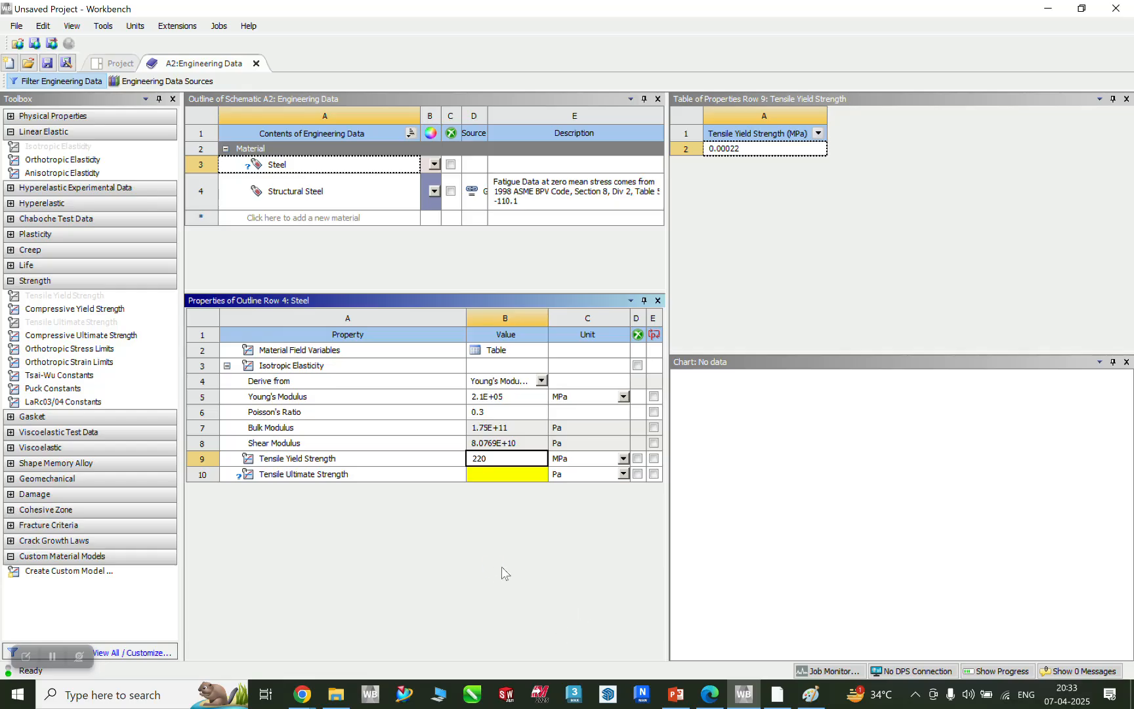
key(Return)
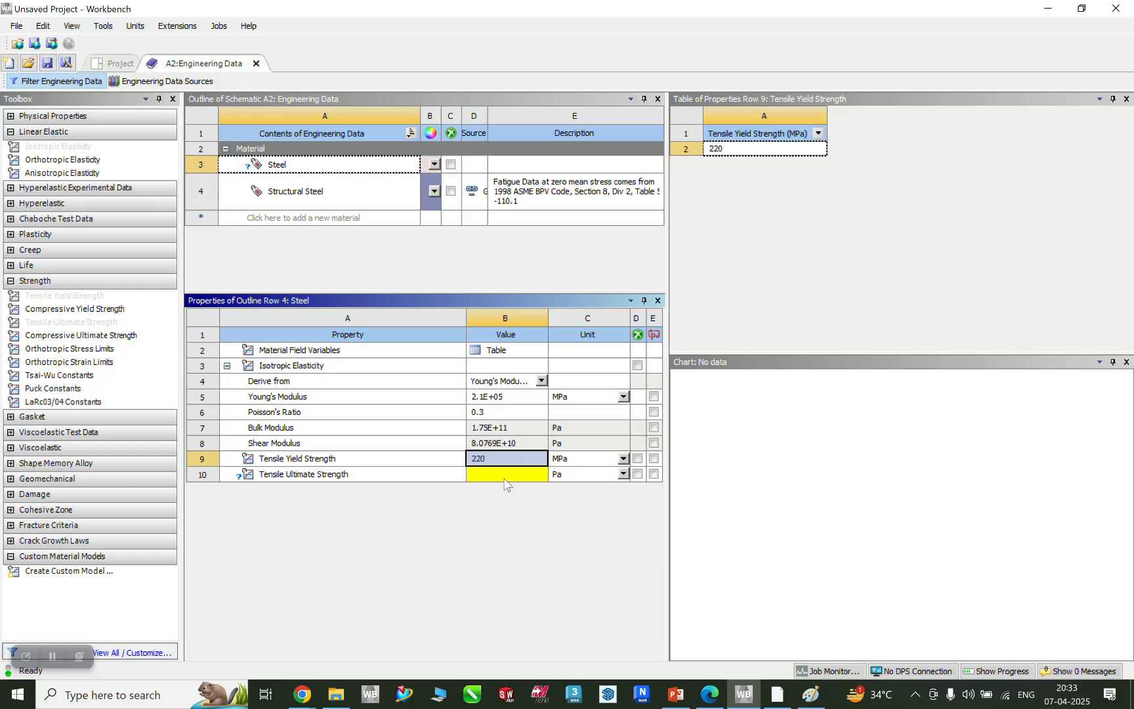
Step: Set Steel's Tensile Ultimate Strength unit to MPa and its value to 430
click(504, 481)
text(429)
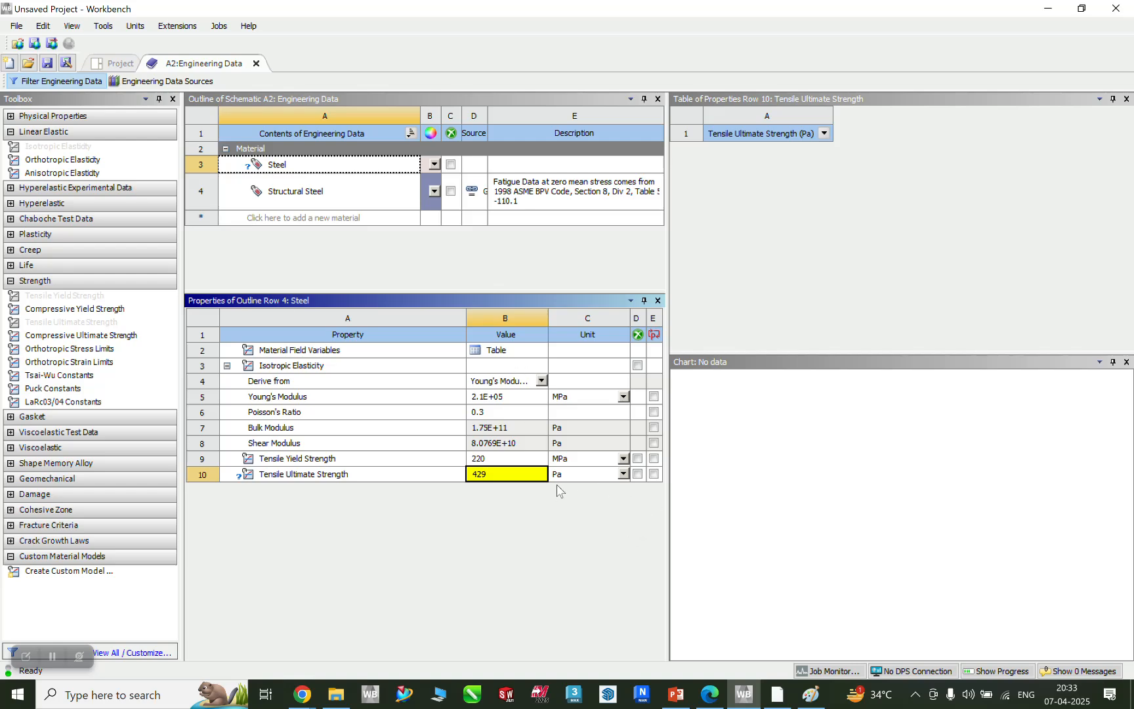
key(BackSpace)
key(BackSpace)
key(BackSpace)
click(623, 474)
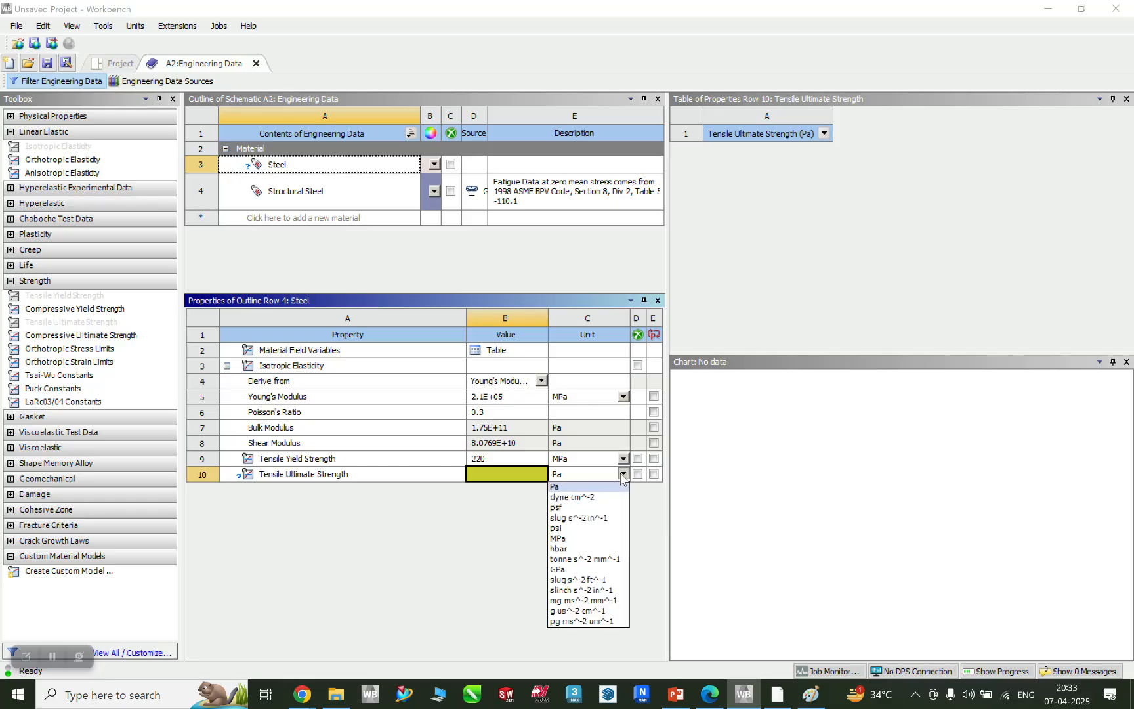
click(583, 542)
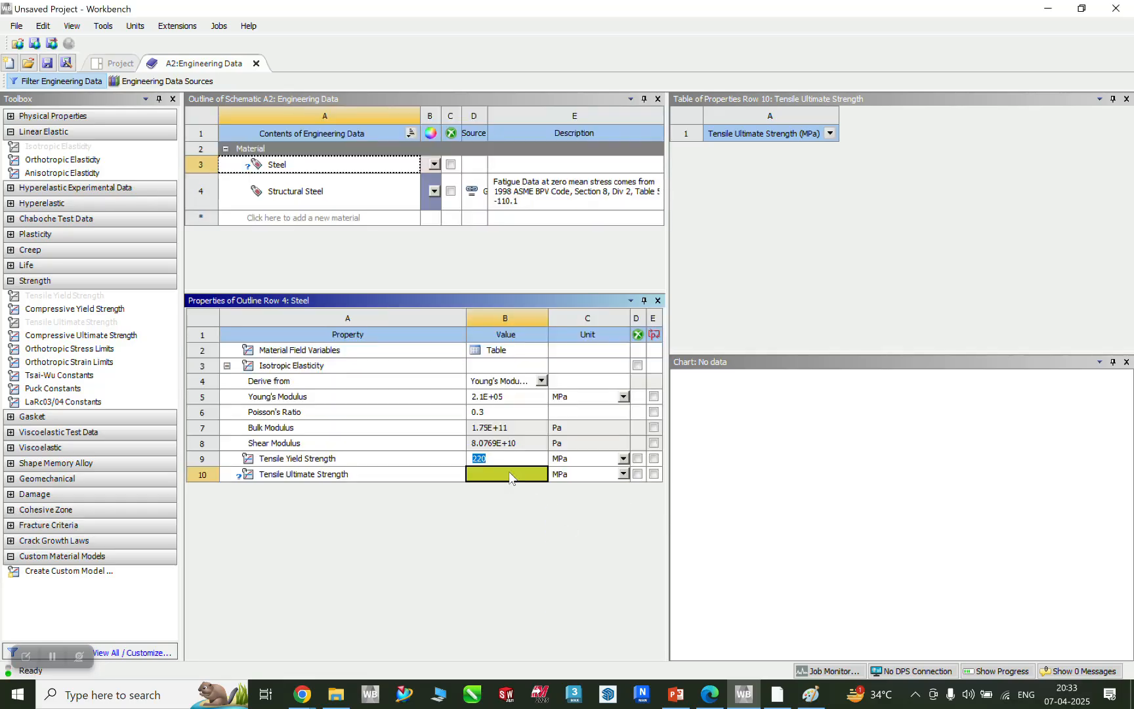
click(510, 474)
text(430)
click(489, 554)
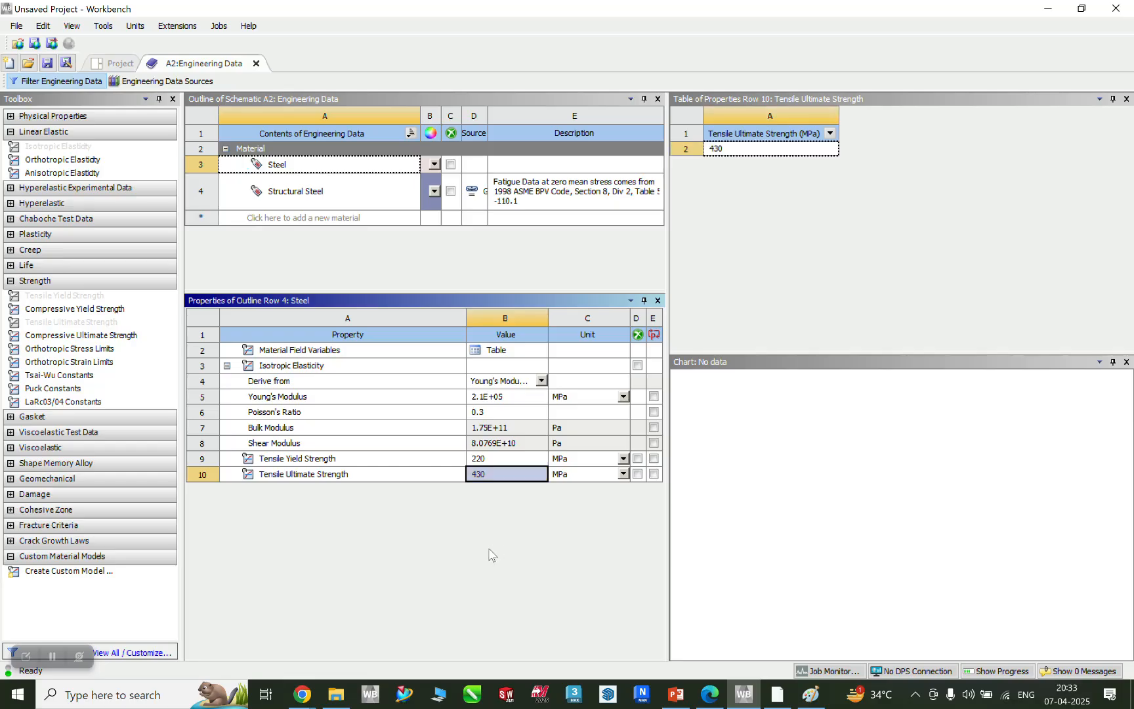
Step: Compare the property lists of Steel and Structural Steel in the engineering data
click(298, 162)
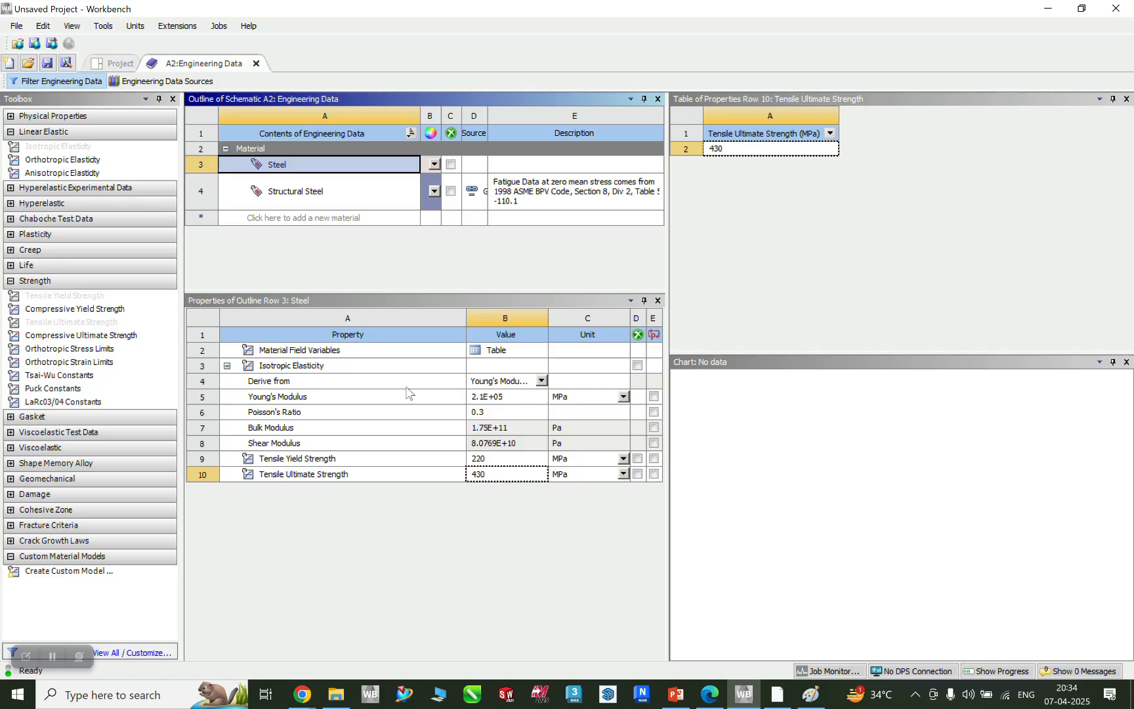
click(302, 197)
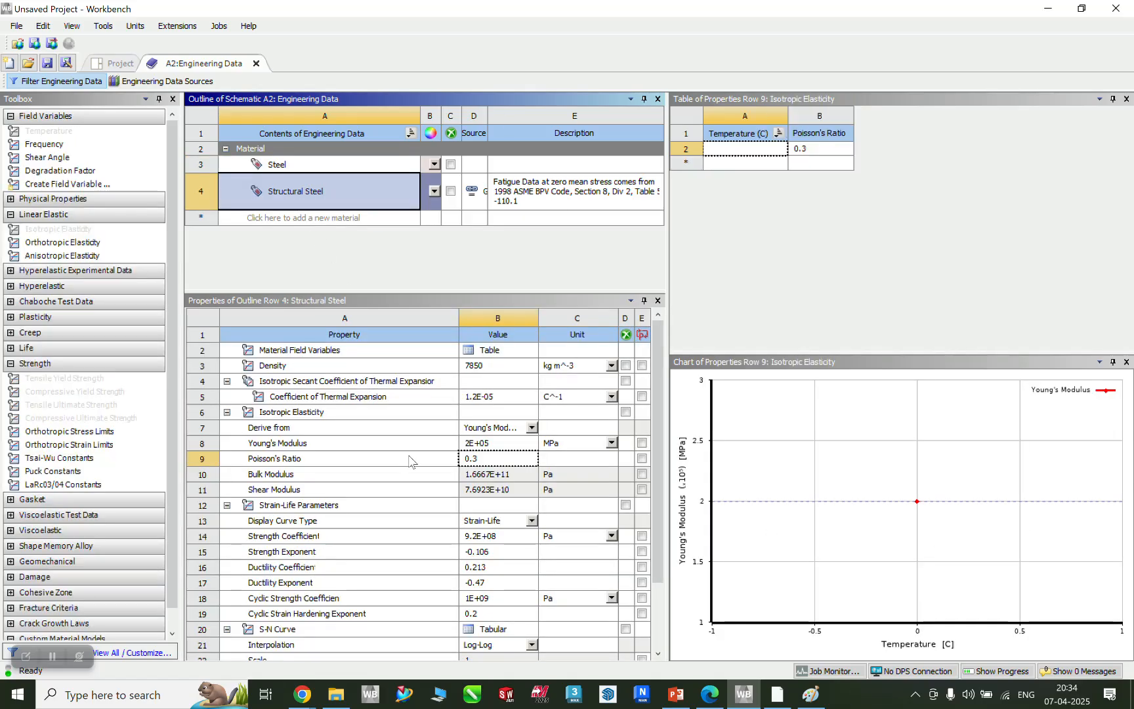
click(292, 165)
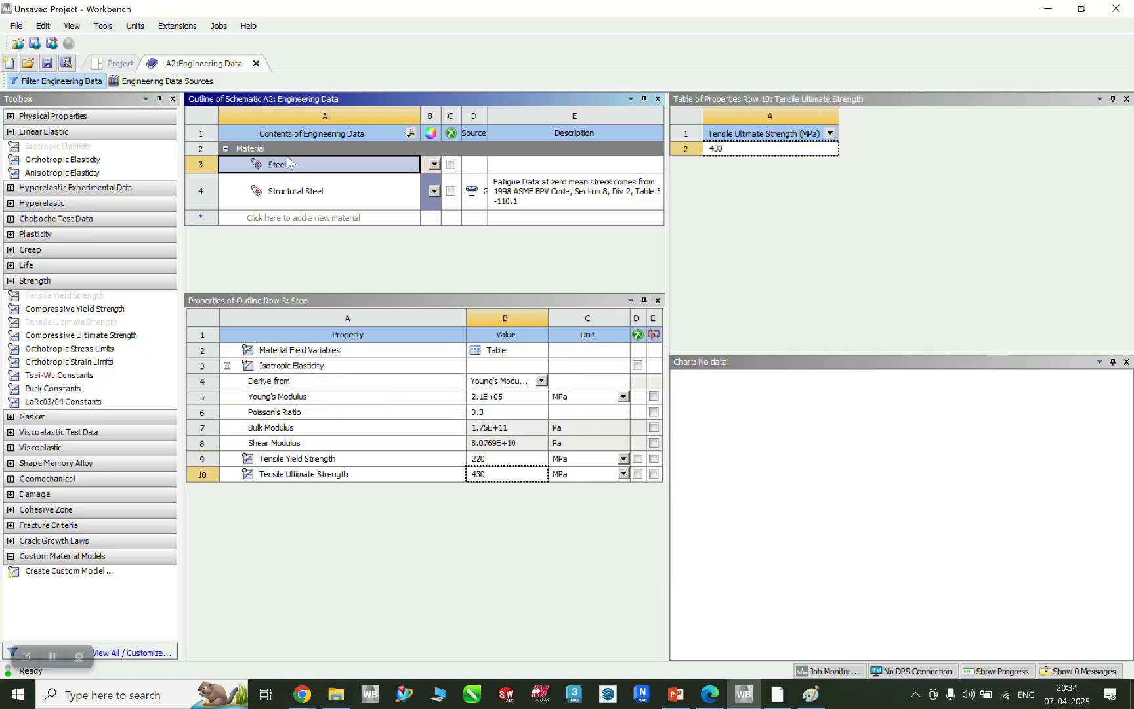
Step: Return to the project schematic and delete the duplicate Static Structural system B
click(117, 63)
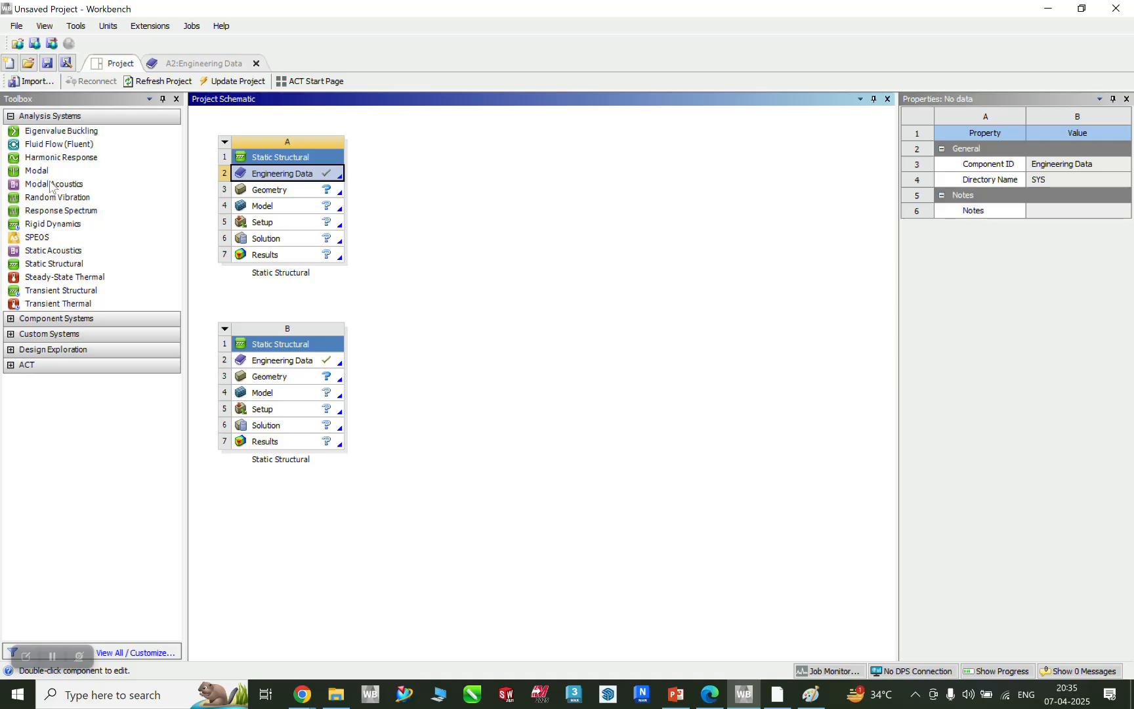
click(225, 331)
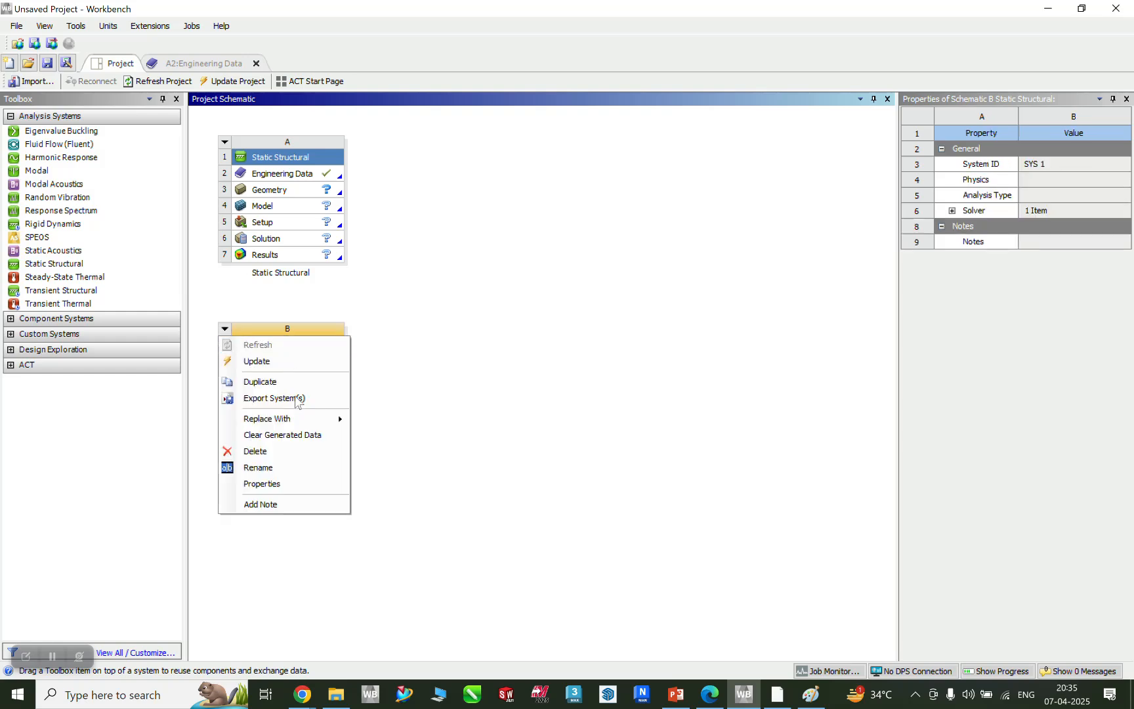
click(287, 452)
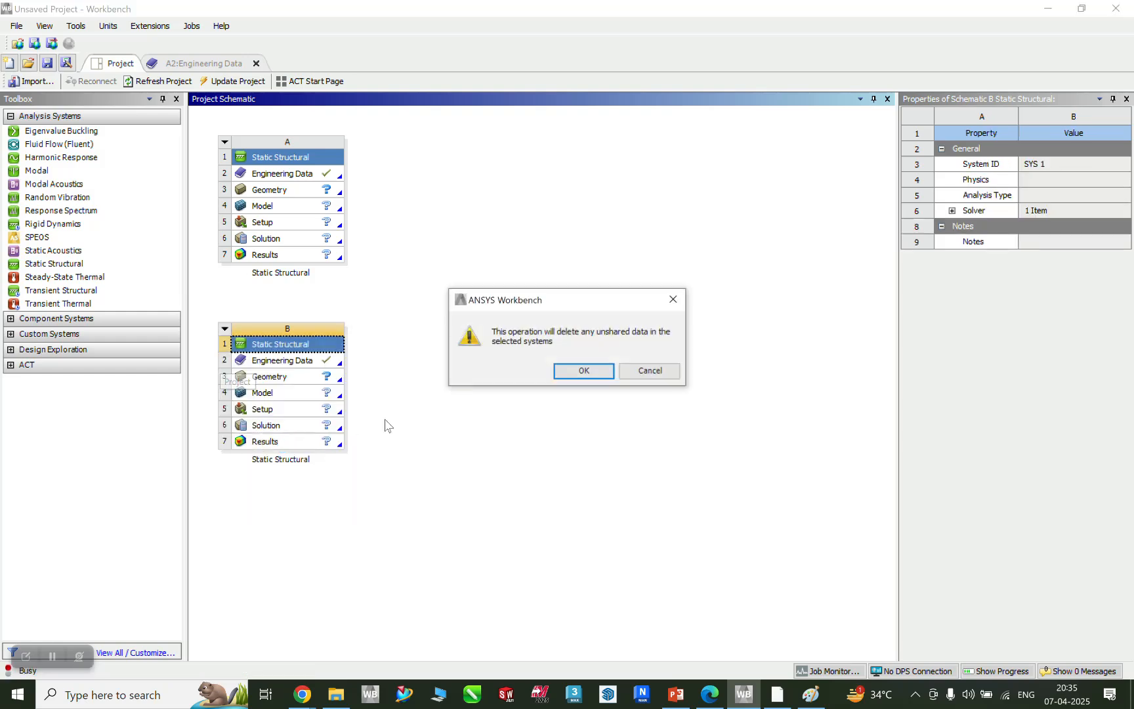
click(568, 372)
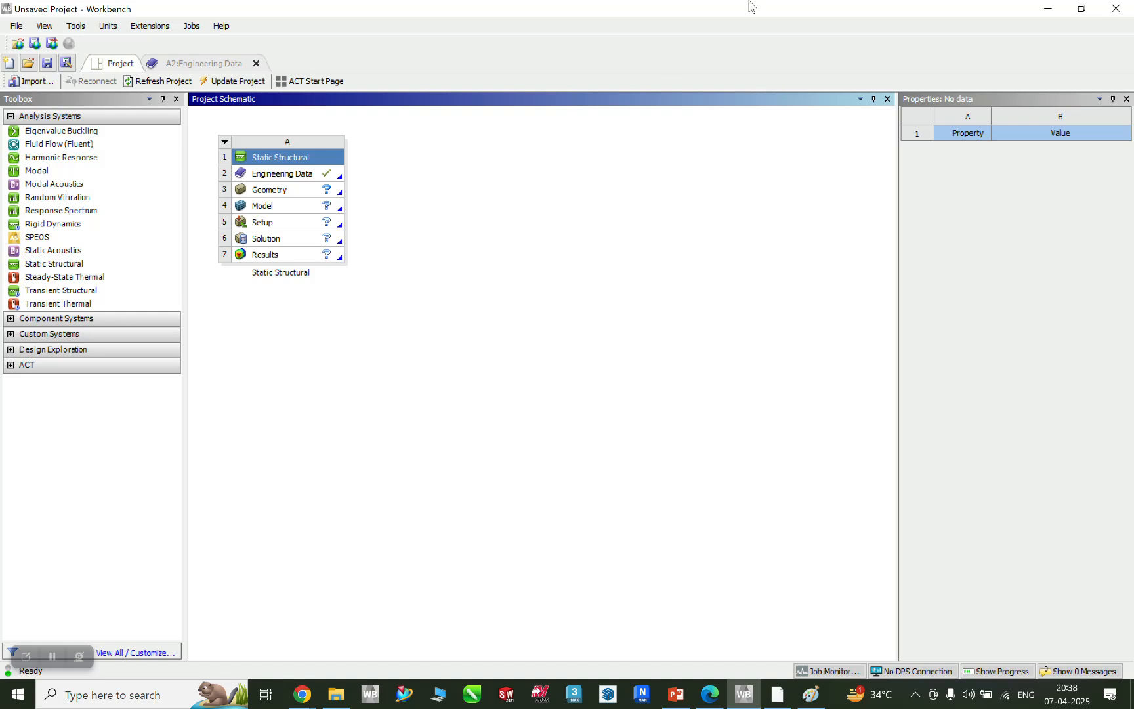
Step: Start a new DesignModeler geometry for the Geometry cell of Static Structural system A
click(292, 190)
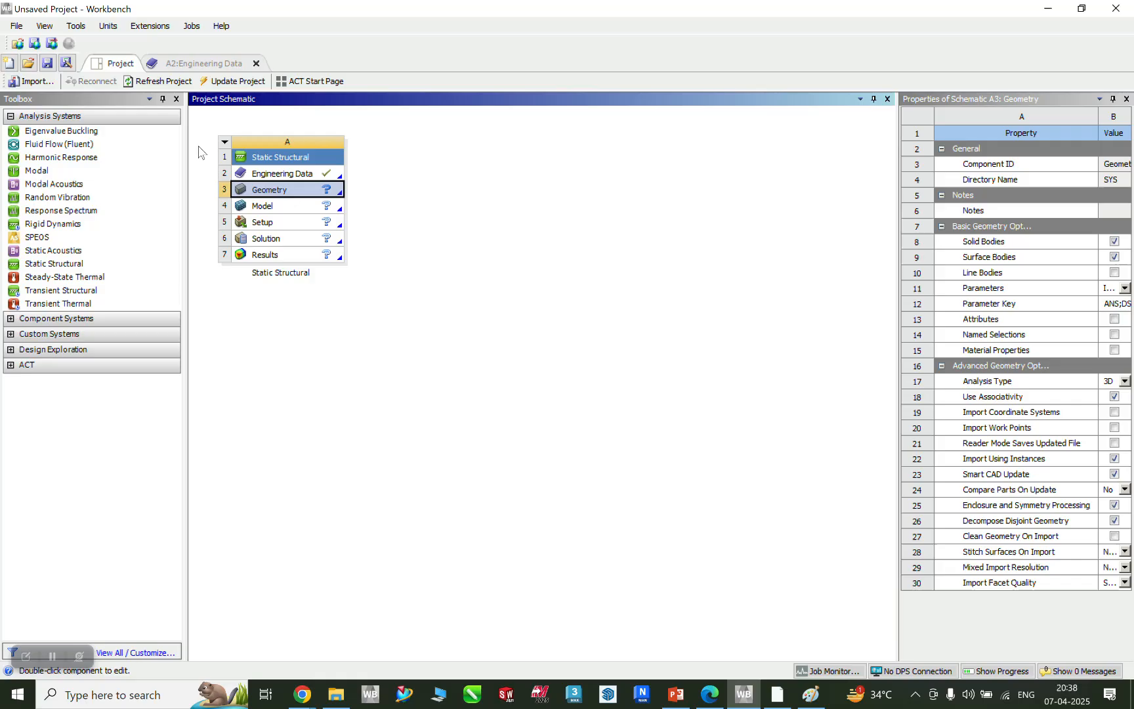
click(295, 177)
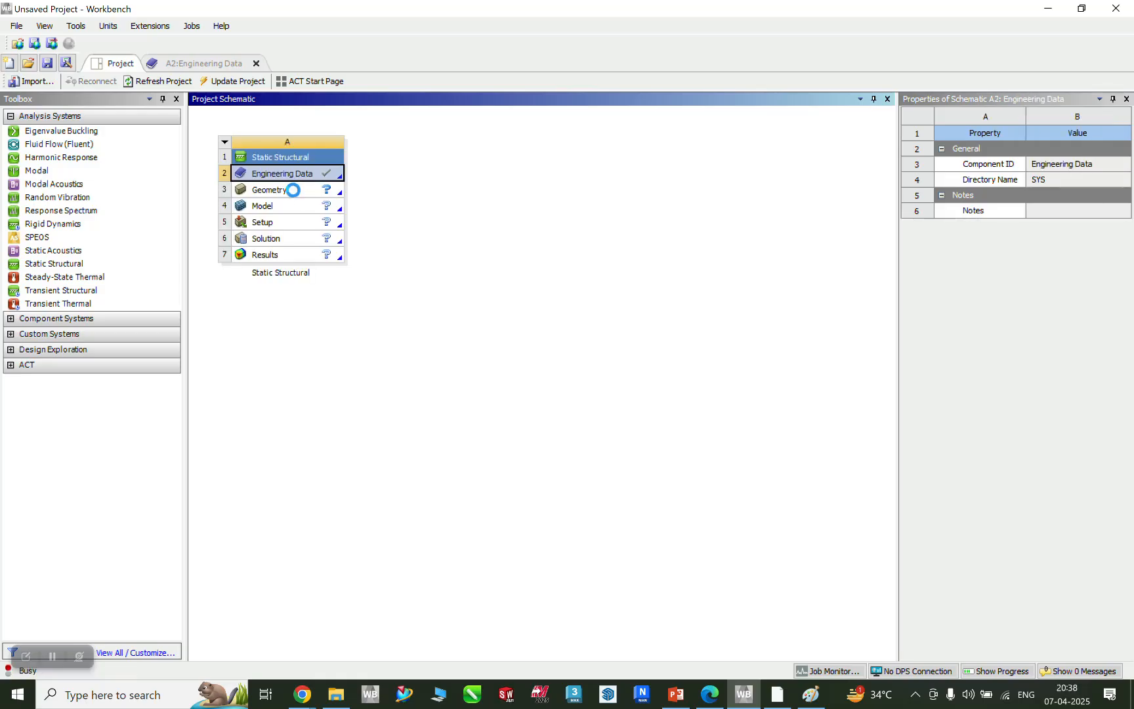
click(295, 194)
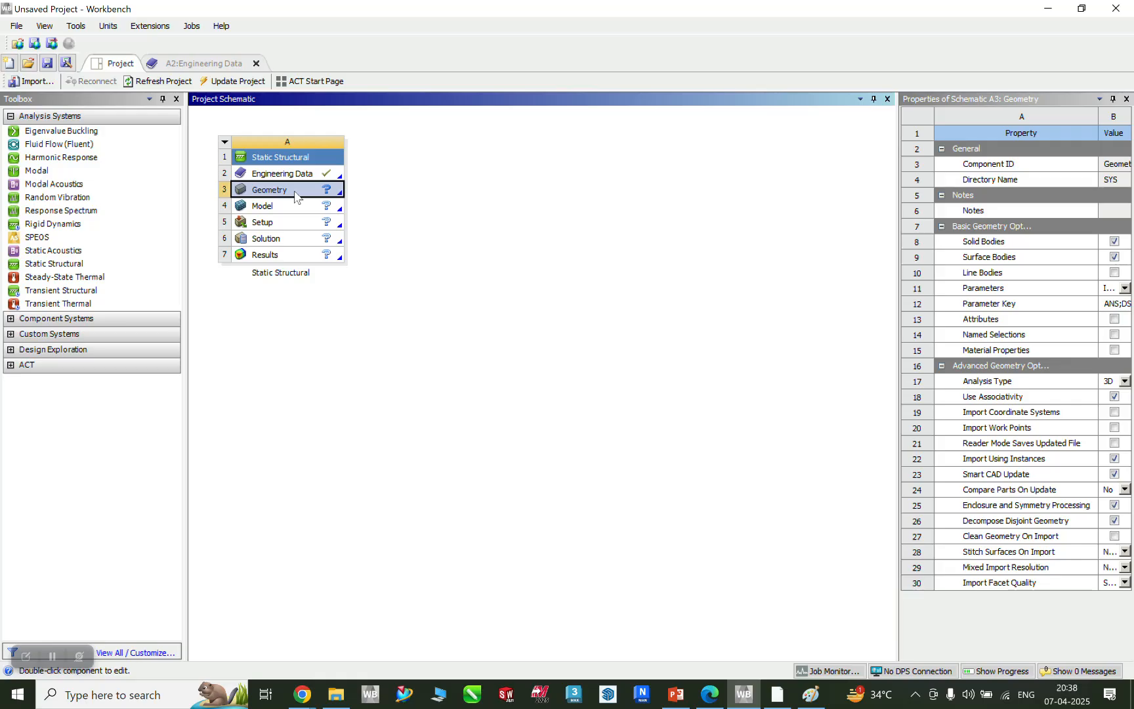
right_click(294, 191)
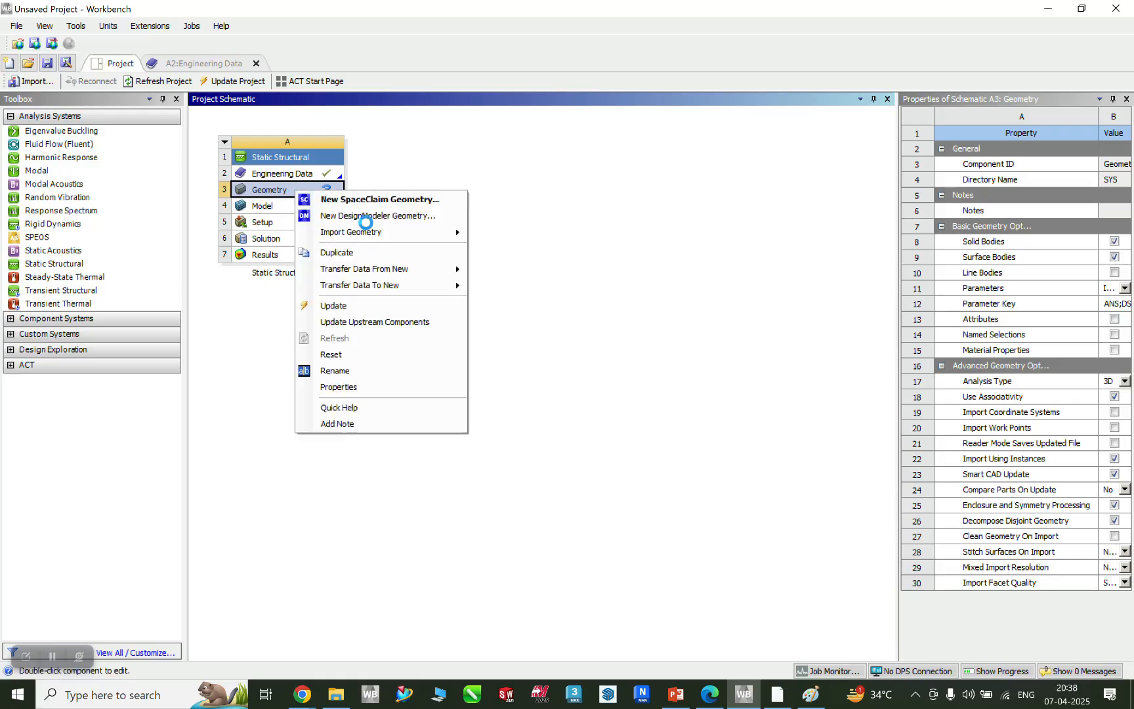
click(367, 217)
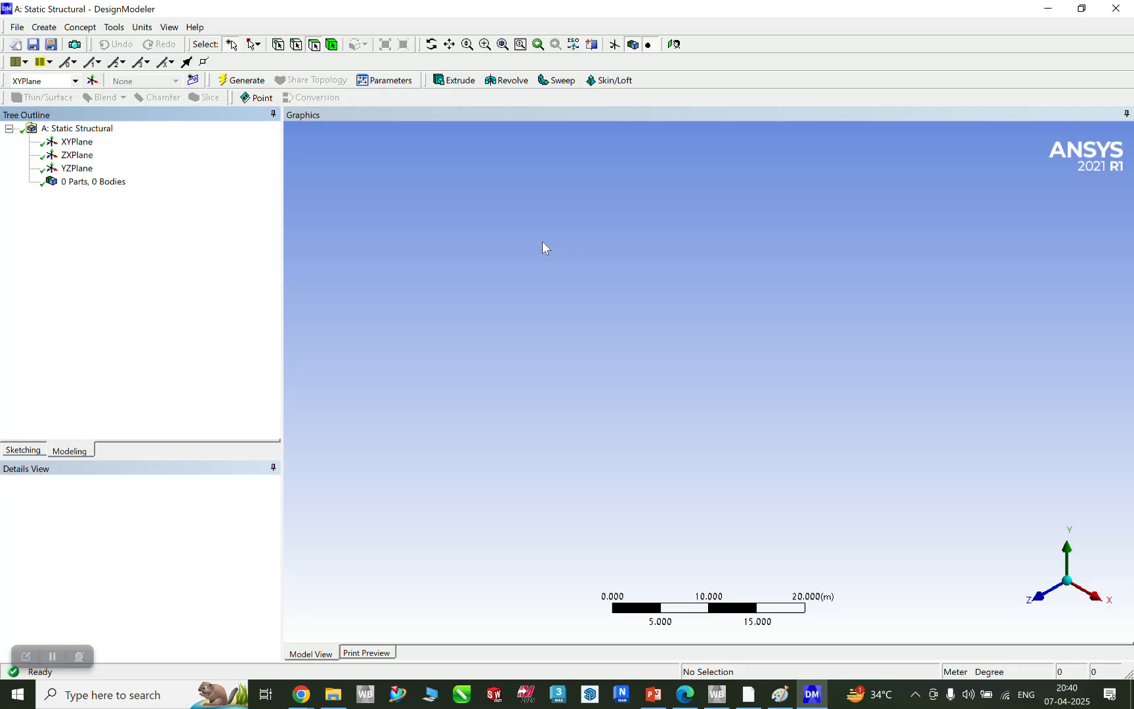
click(44, 27)
mouse_move(81, 30)
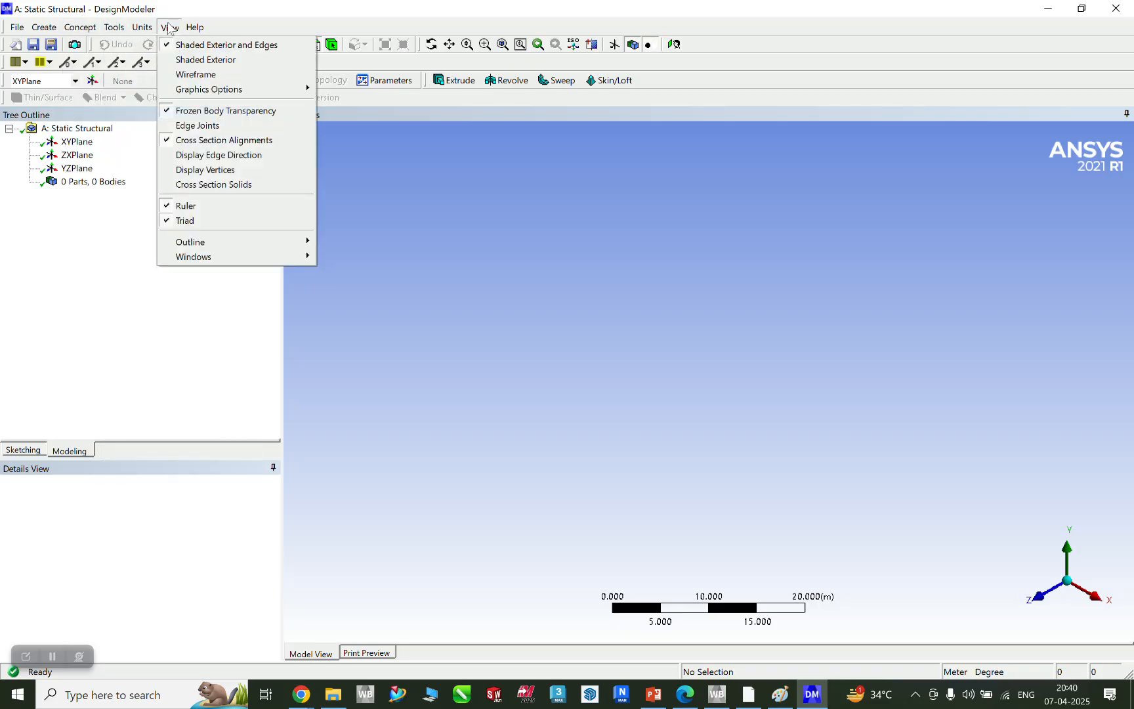
click(127, 4)
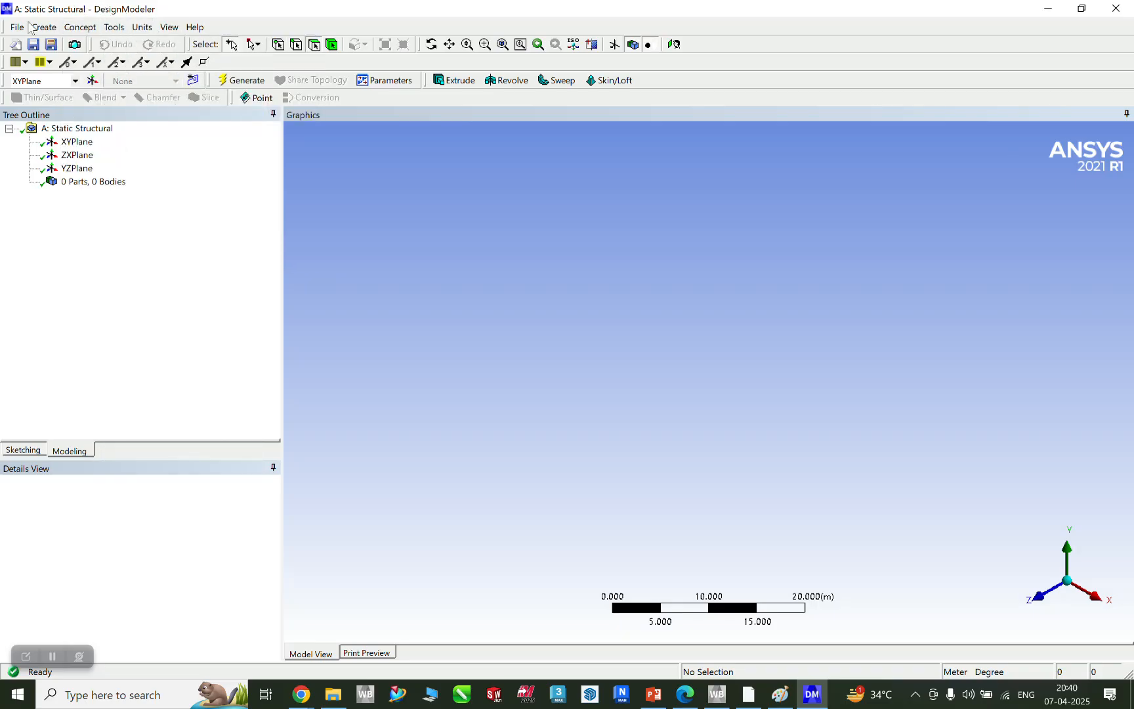
click(80, 27)
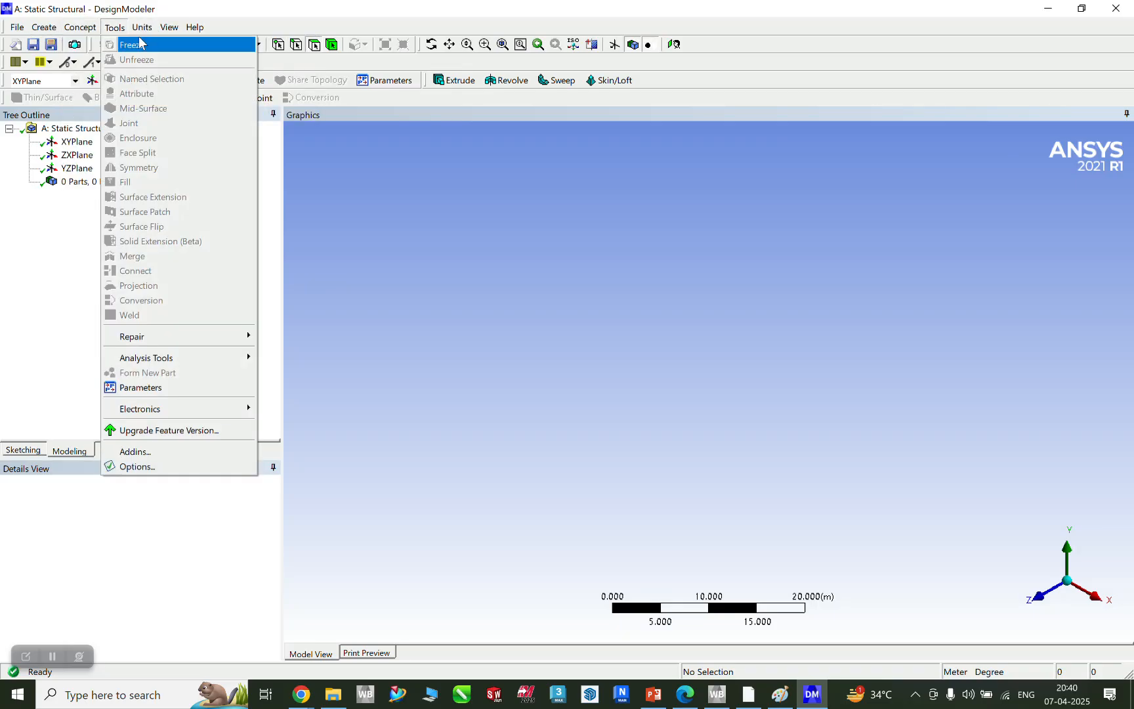
click(114, 27)
click(140, 28)
mouse_move(33, 30)
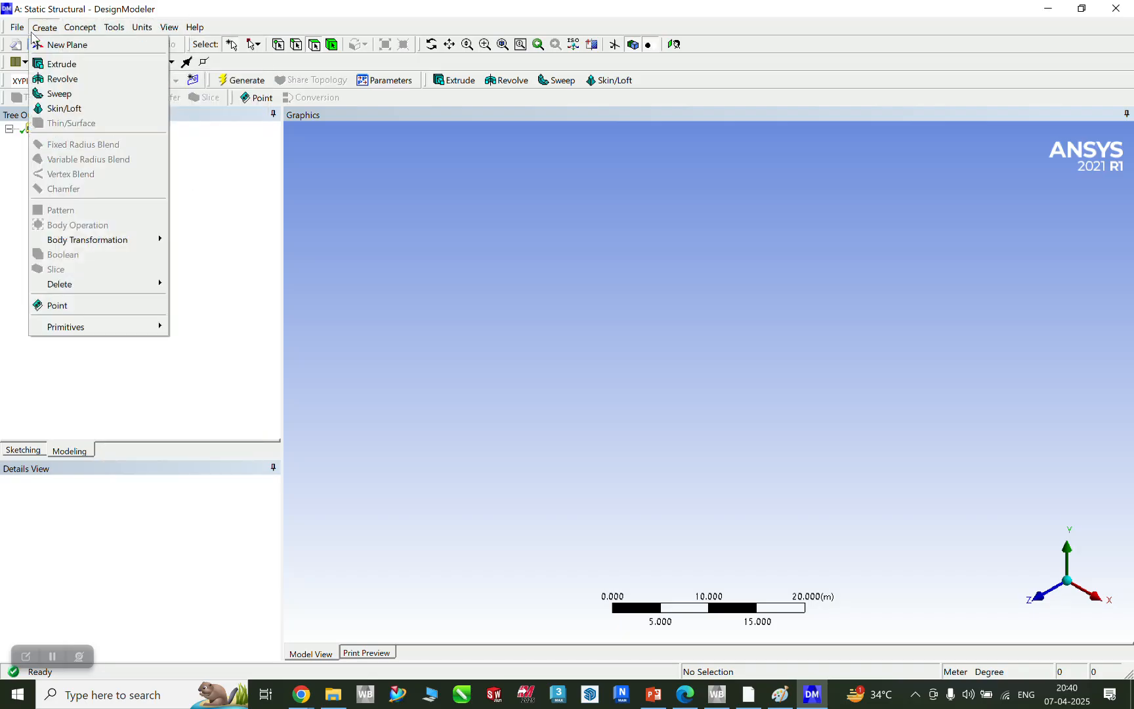
click(902, 62)
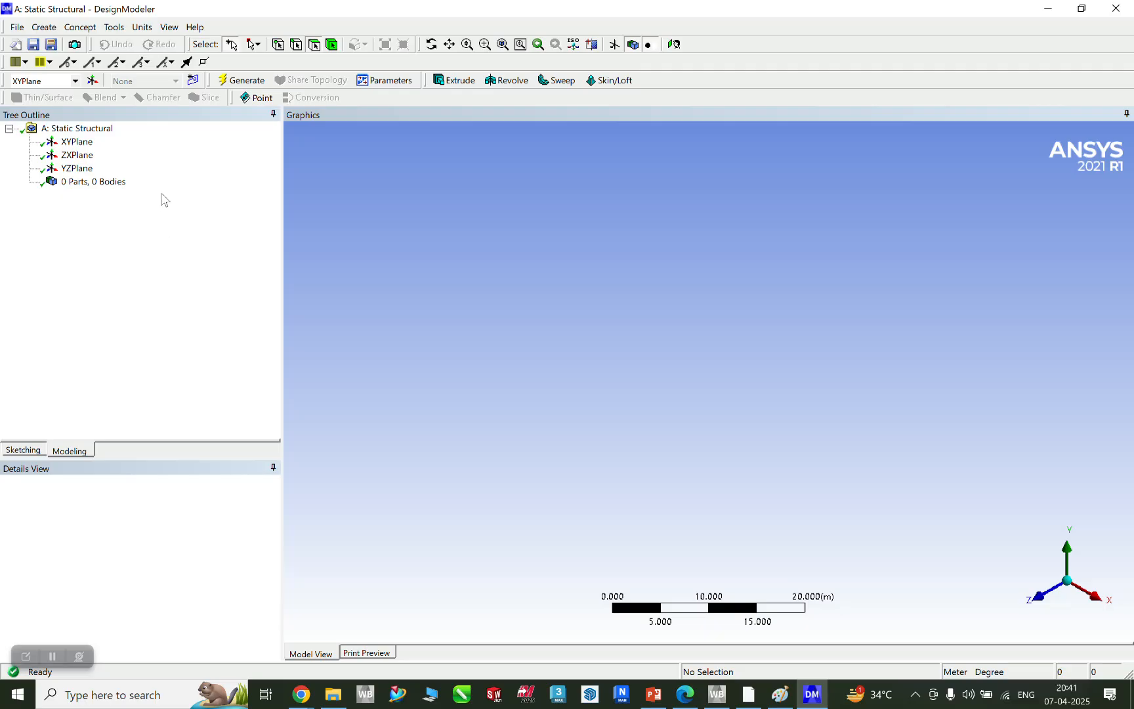
Step: Orient the view face-on to the XYPlane using Look At
right_click(81, 144)
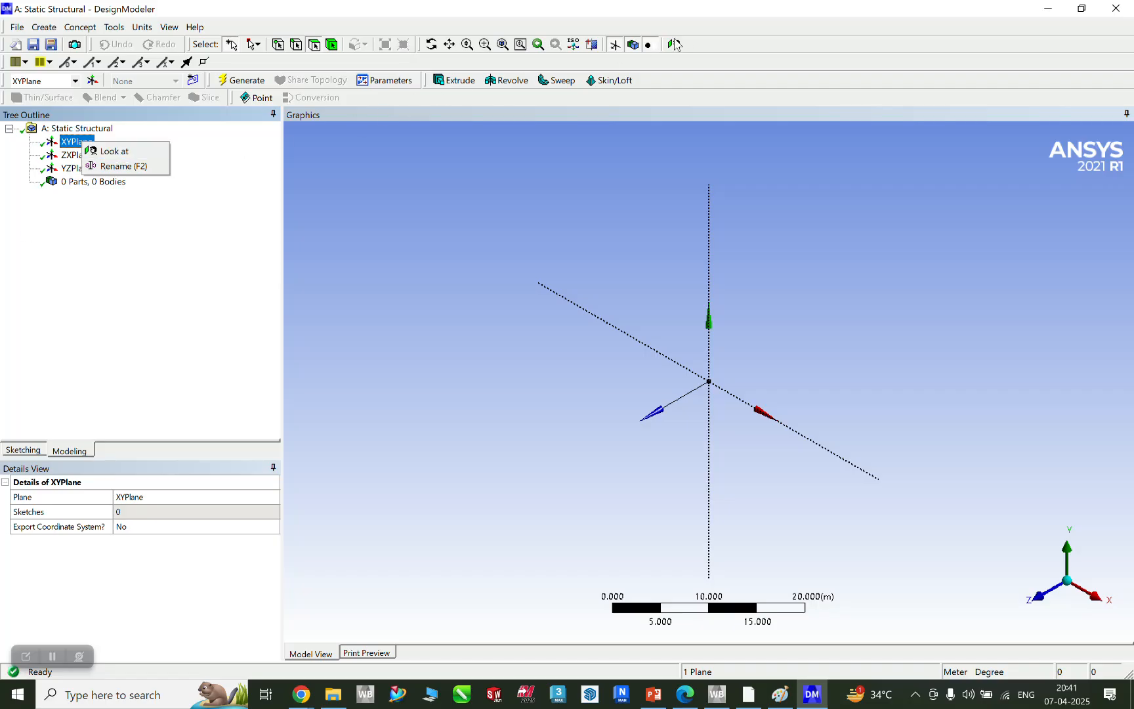
click(761, 100)
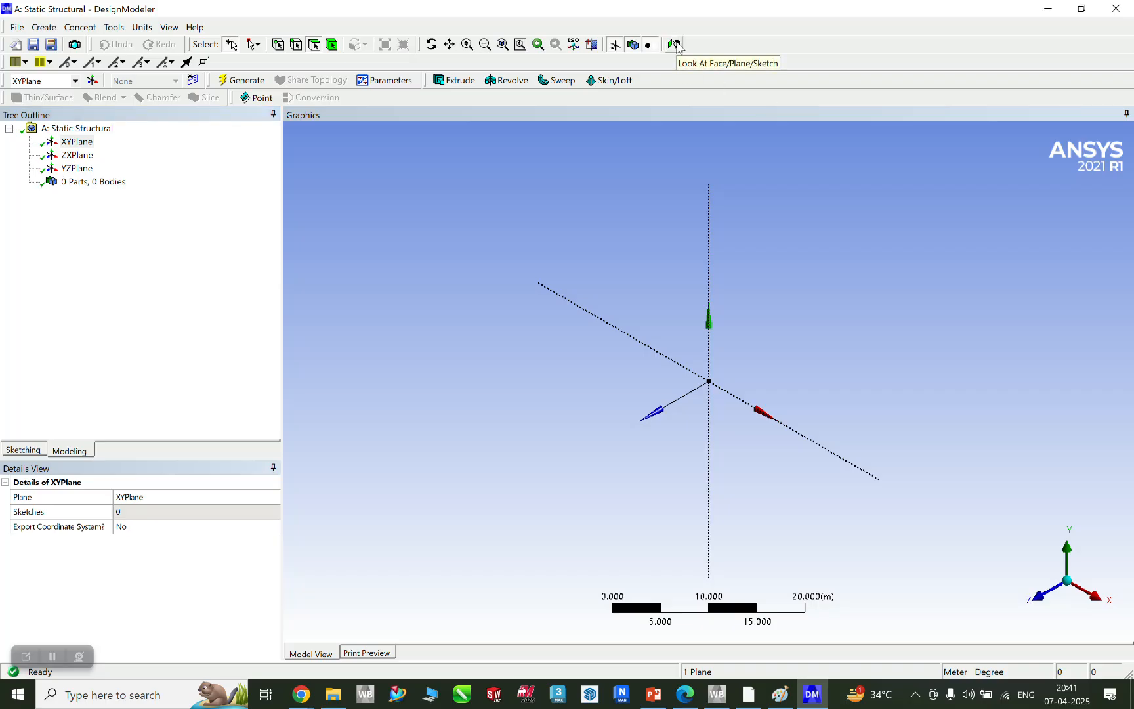
right_click(483, 208)
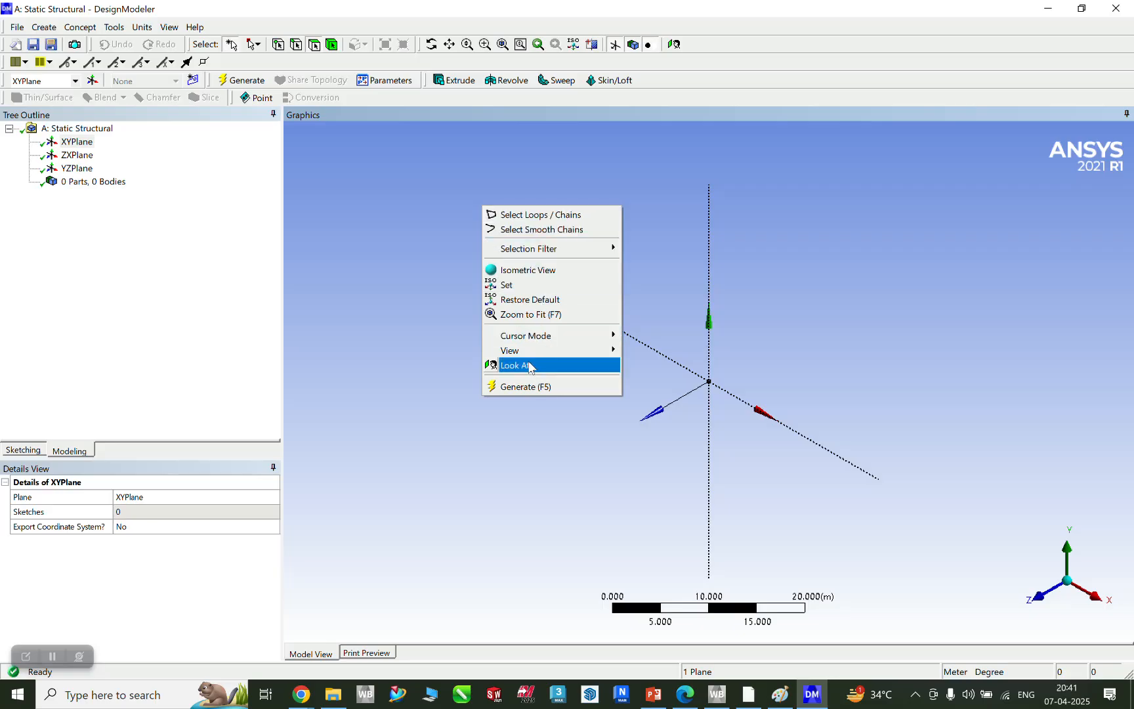
click(94, 144)
right_click(94, 143)
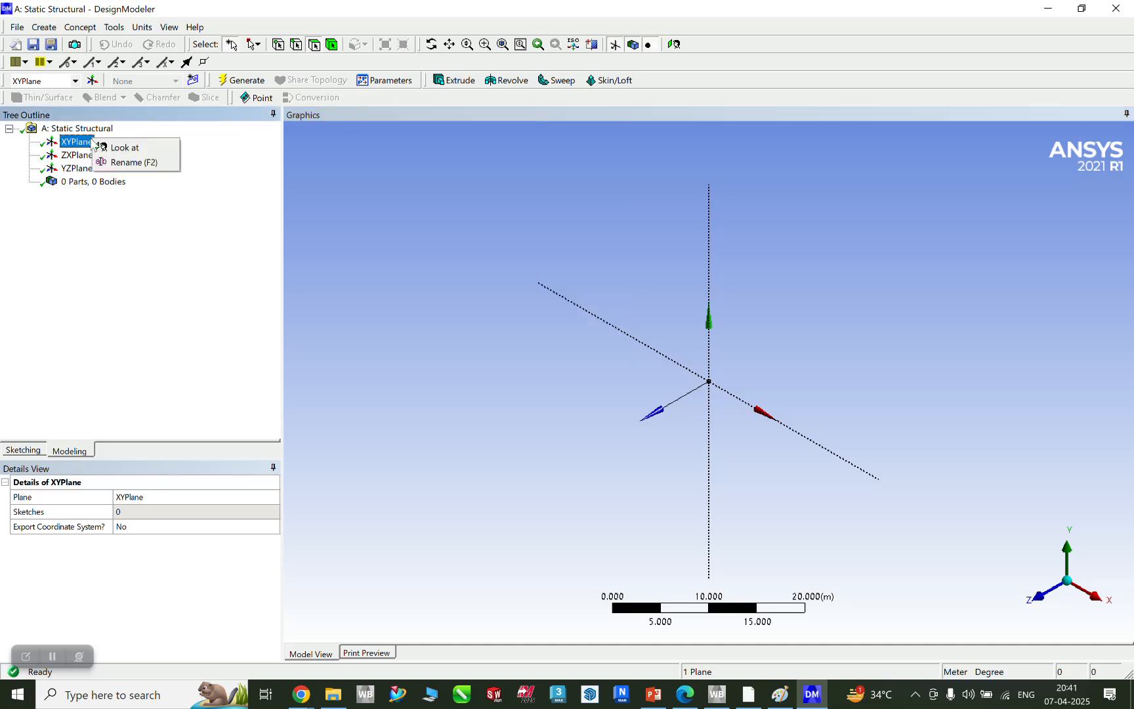
click(141, 147)
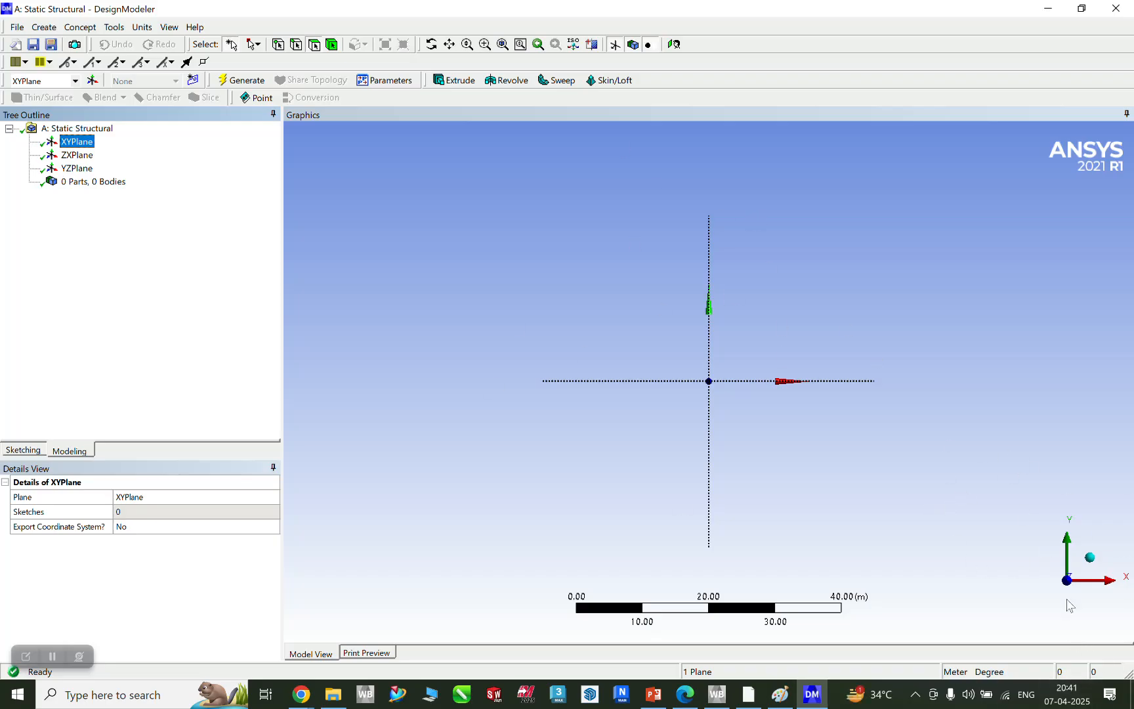
Step: Set the model's length unit to Millimeter
mouse_move(1024, 586)
click(145, 30)
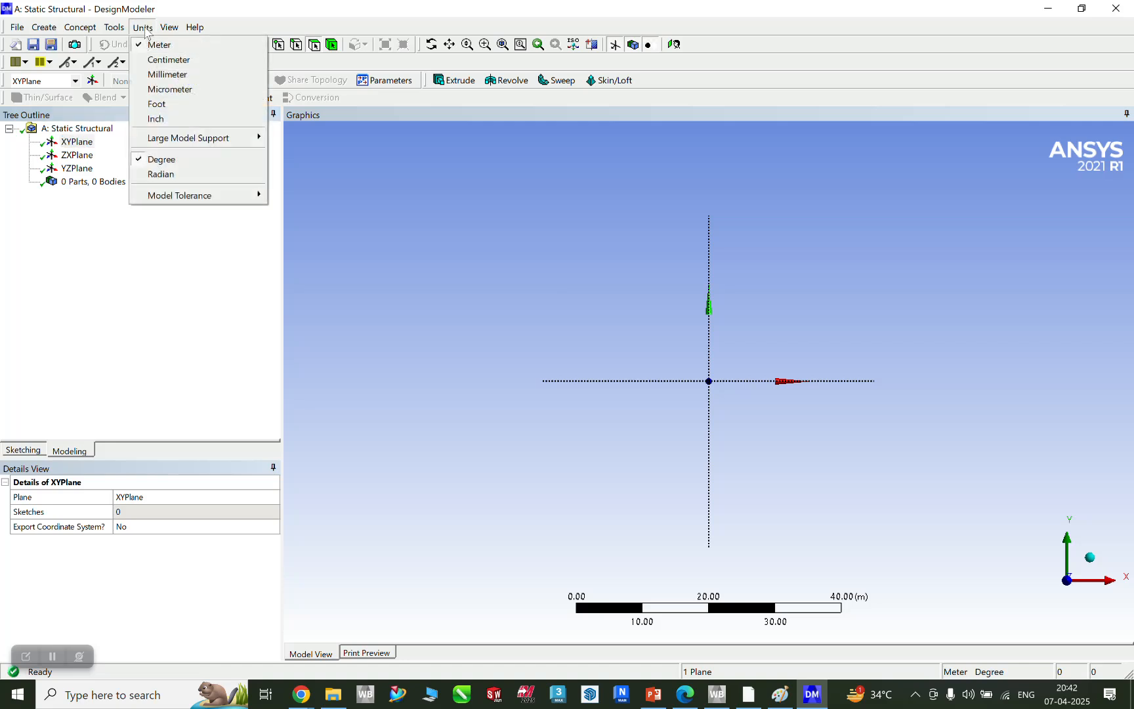
click(165, 76)
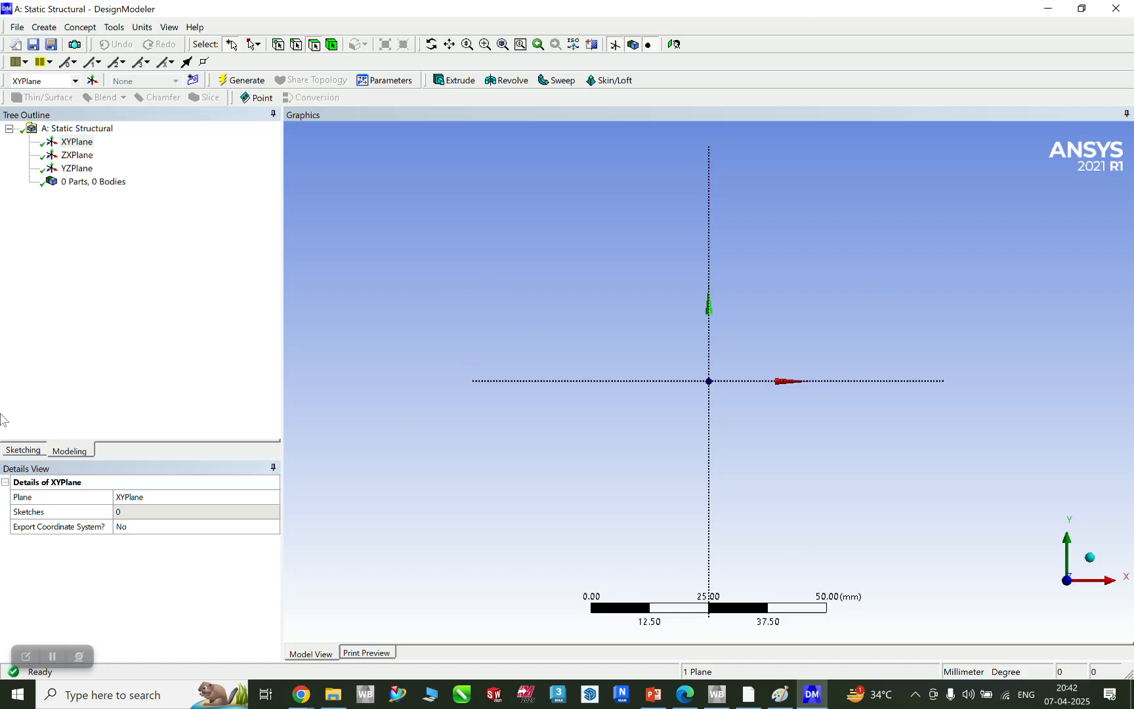
Step: Sketch a rectangle about 33 mm wide and 25 mm high around the origin on the XYPlane
click(9, 453)
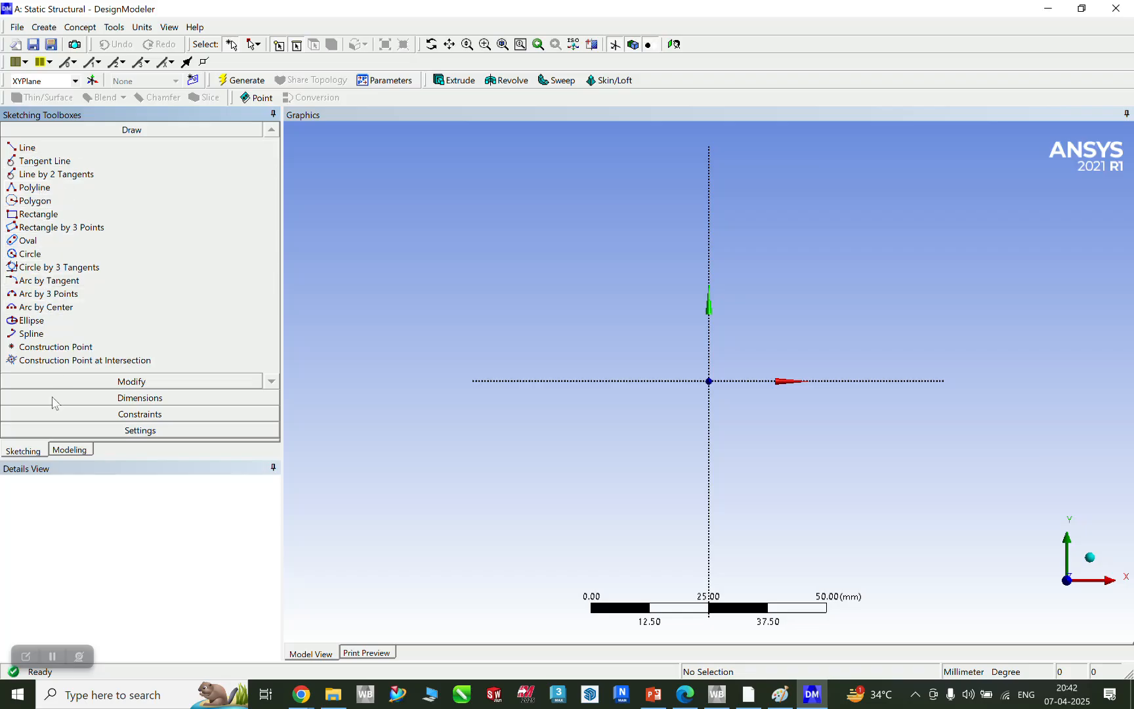
click(30, 214)
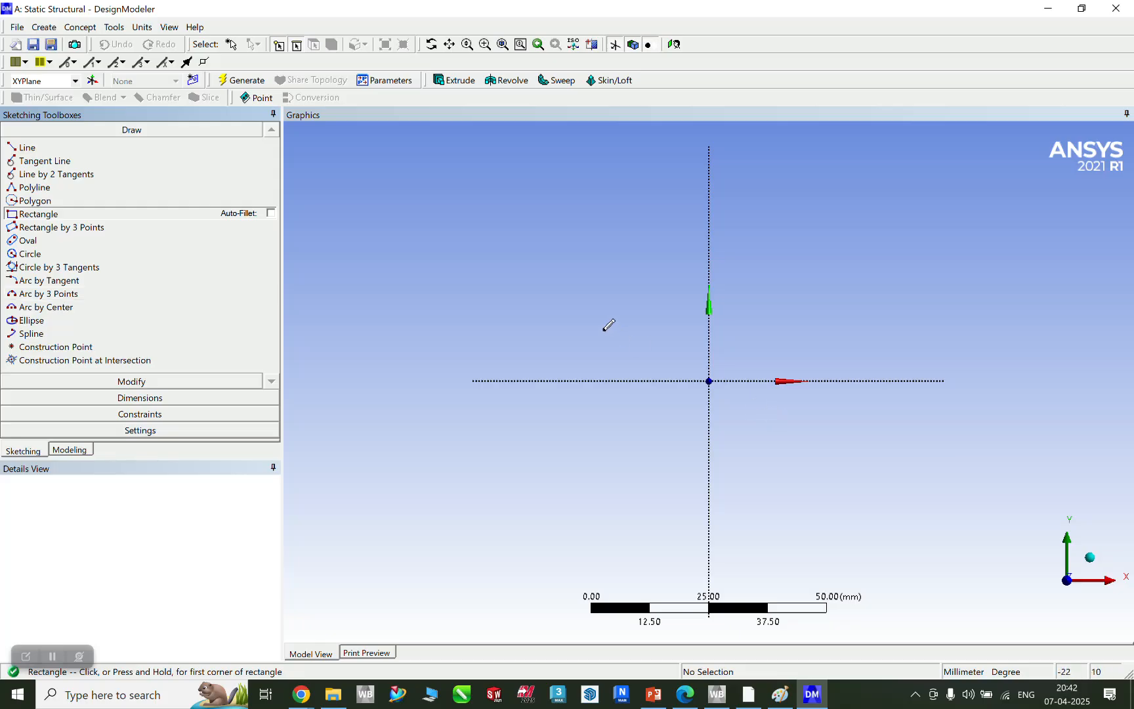
click(641, 315)
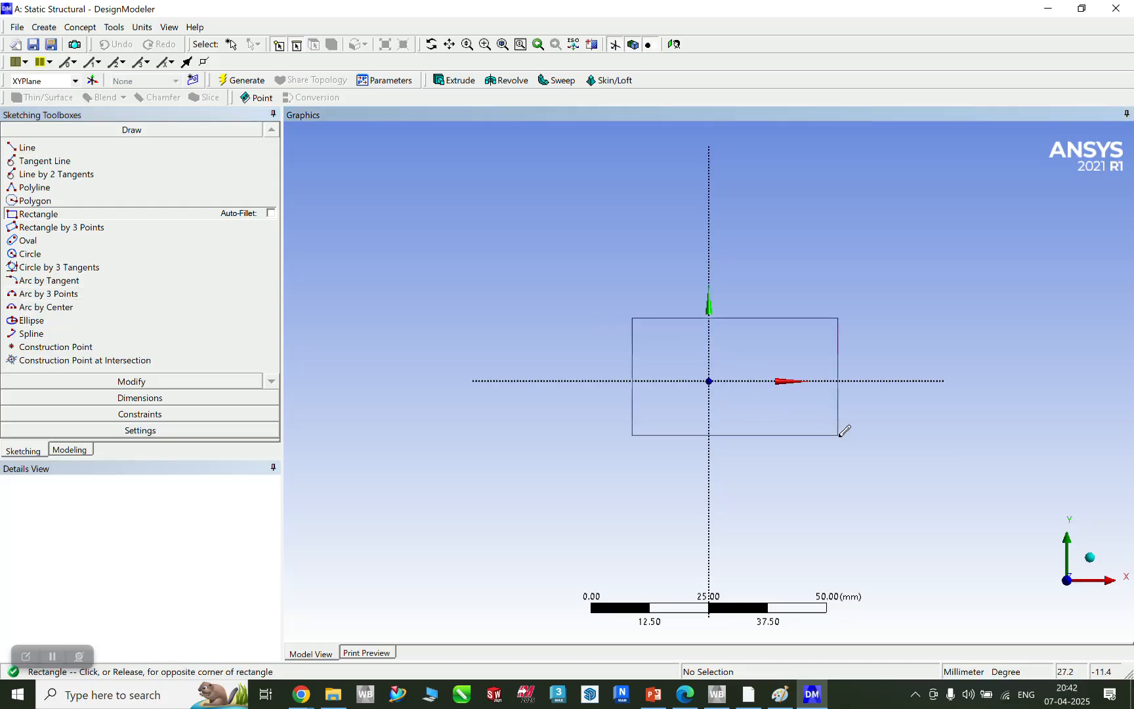
click(787, 434)
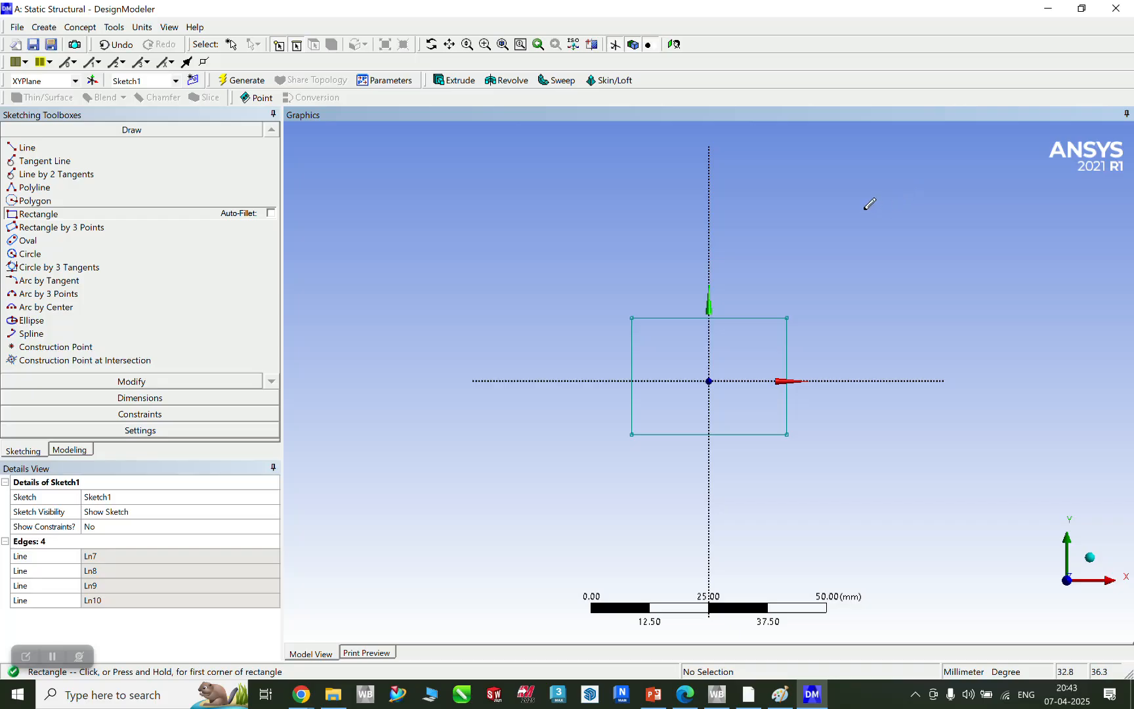
key(Escape)
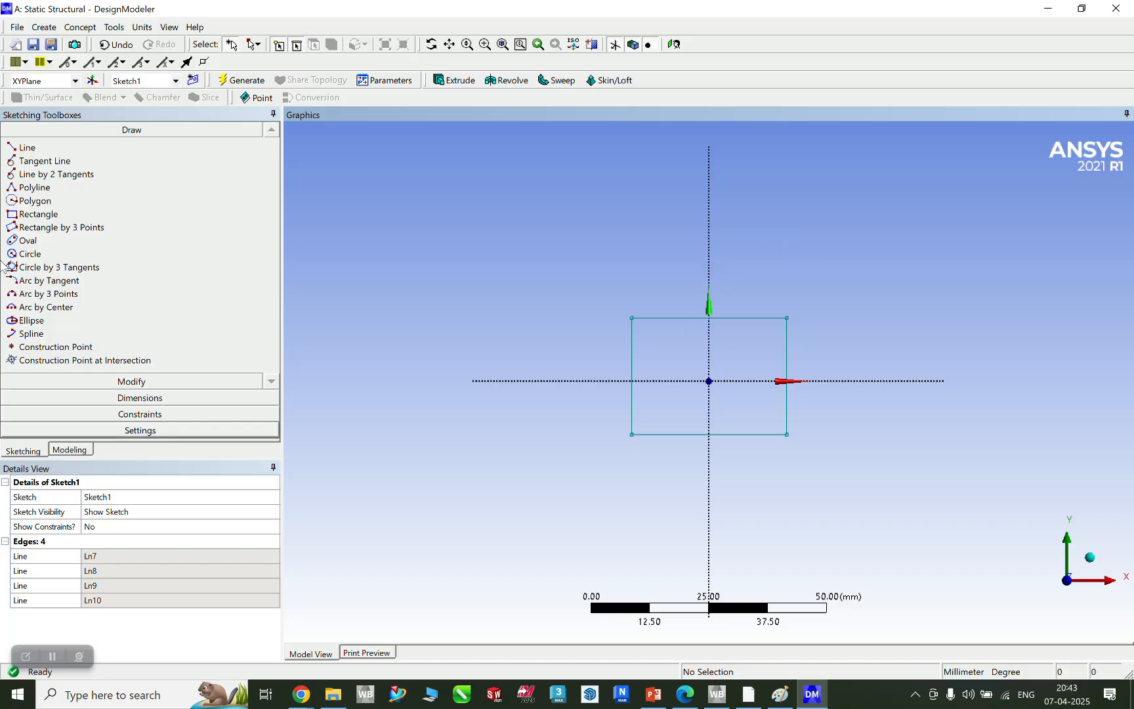
Step: Constrain the rectangle's two vertical edges to be symmetric about the vertical Y axis
click(157, 420)
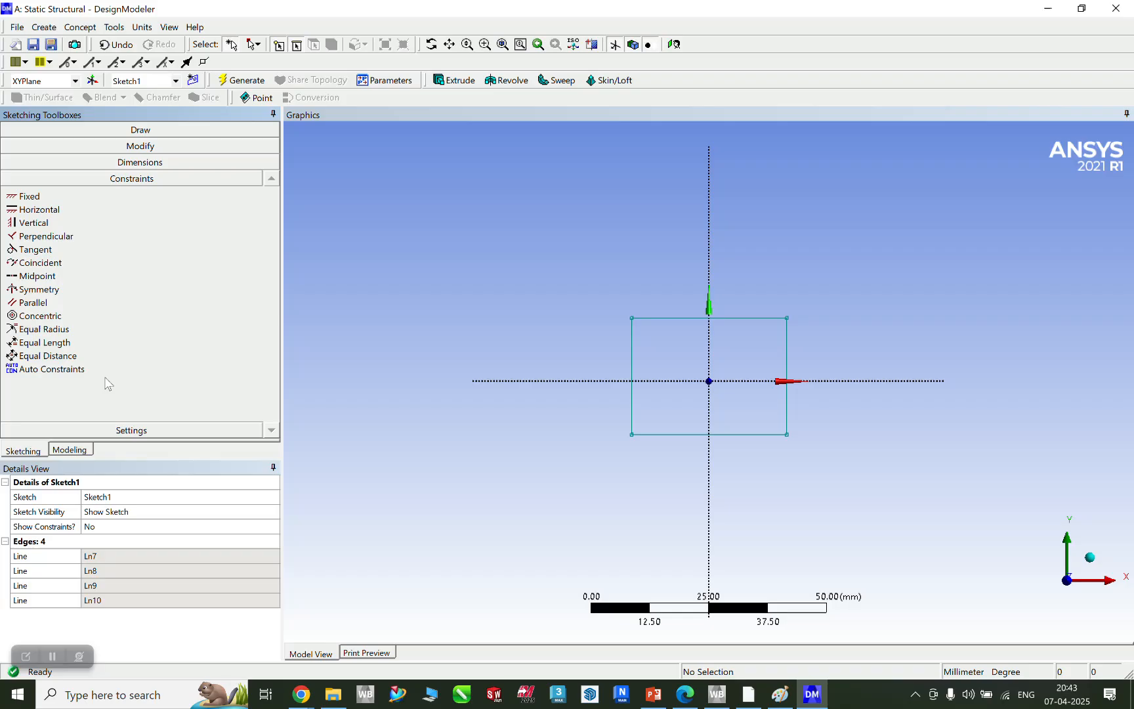
click(46, 290)
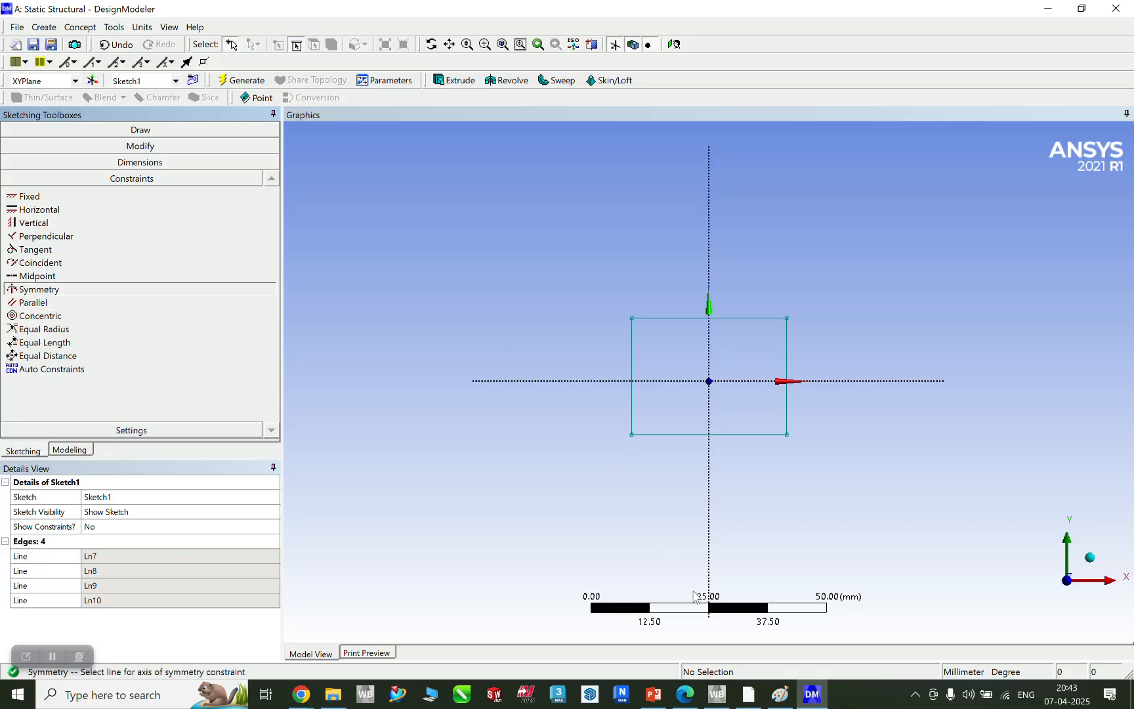
click(710, 353)
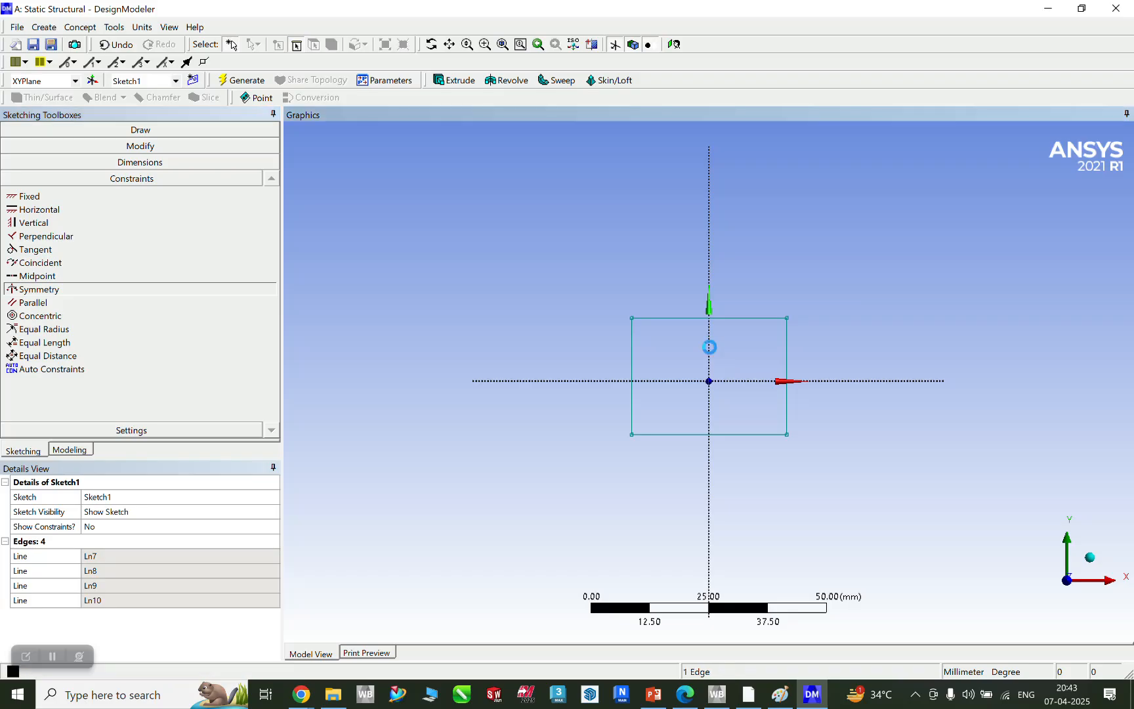
click(786, 368)
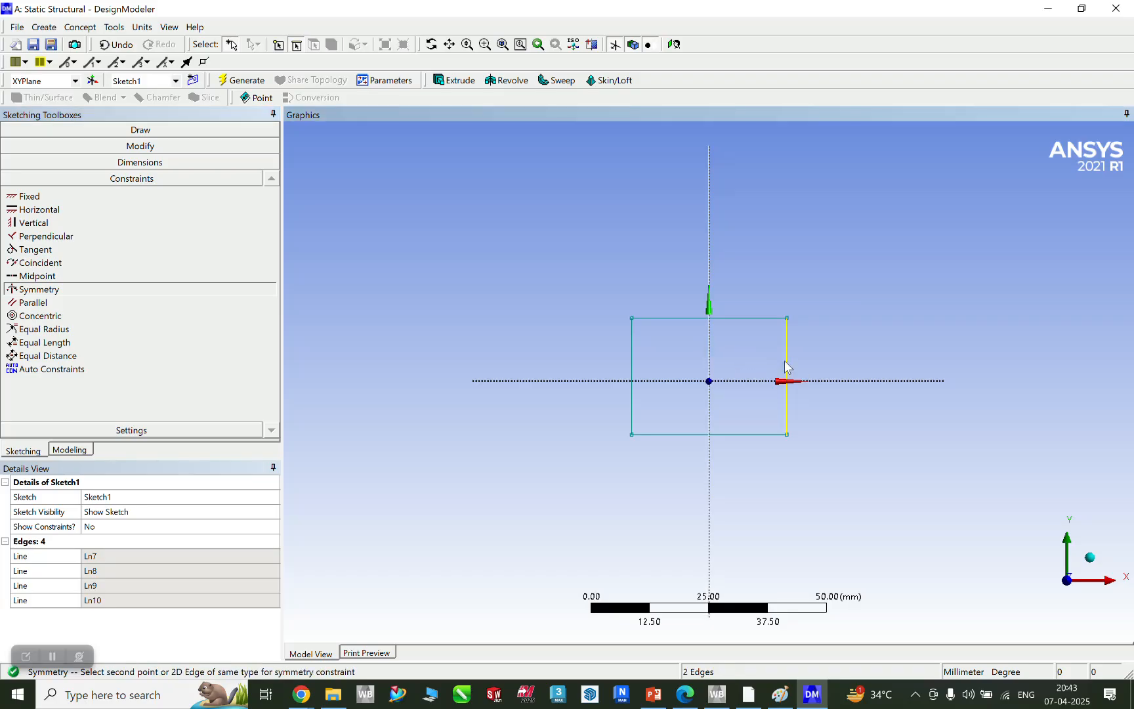
click(632, 358)
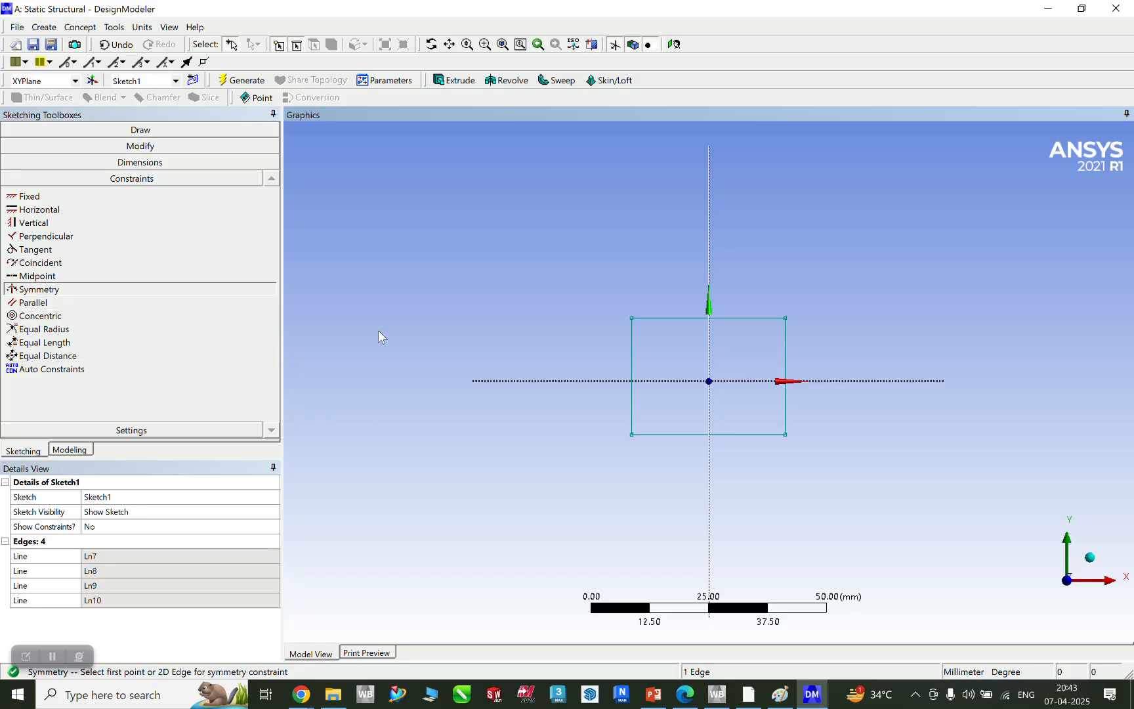
key(Escape)
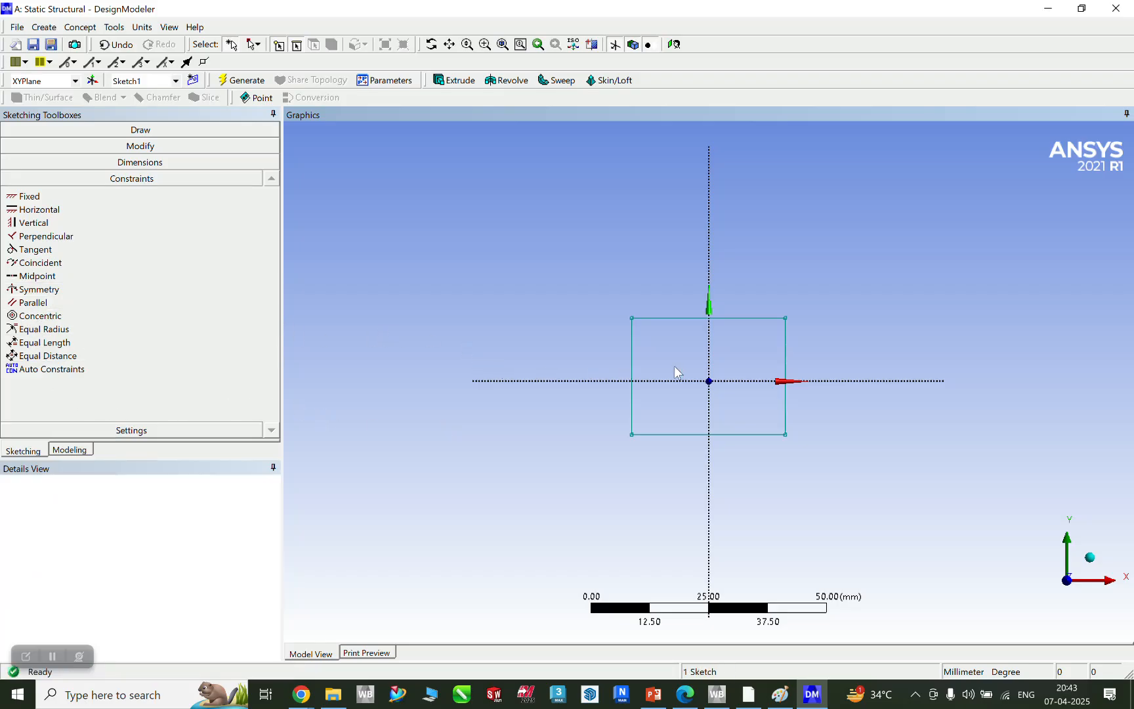
Step: Constrain the rectangle's two horizontal edges to be symmetric about the horizontal X axis
click(38, 290)
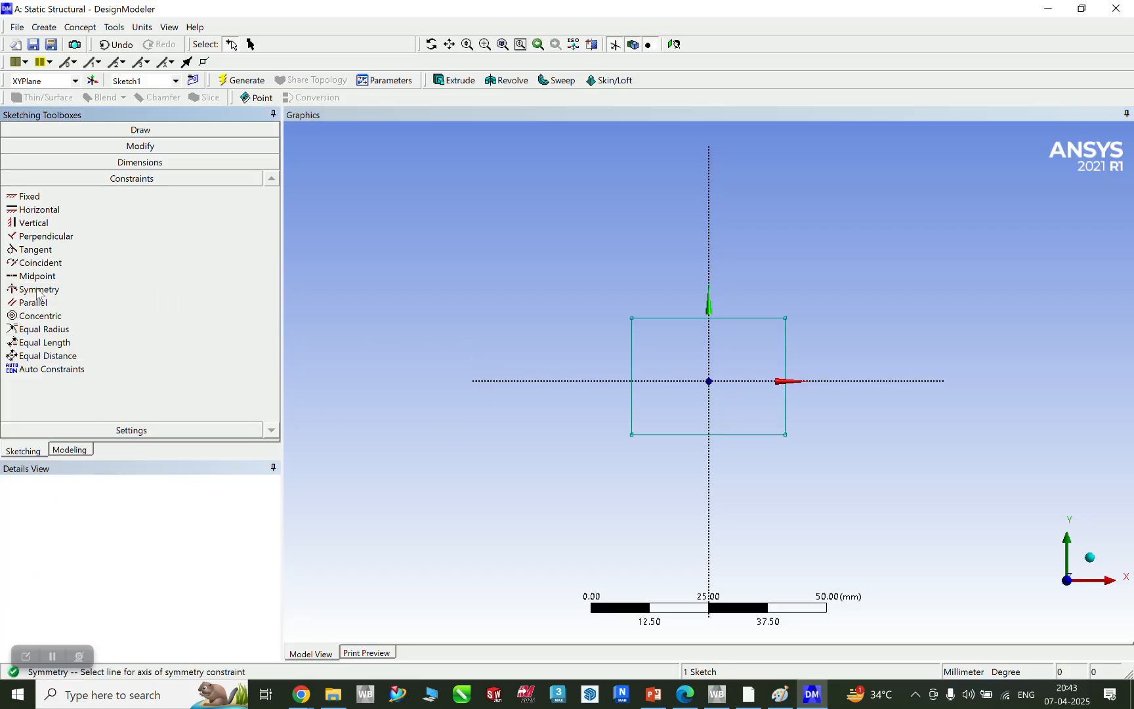
click(672, 381)
click(674, 317)
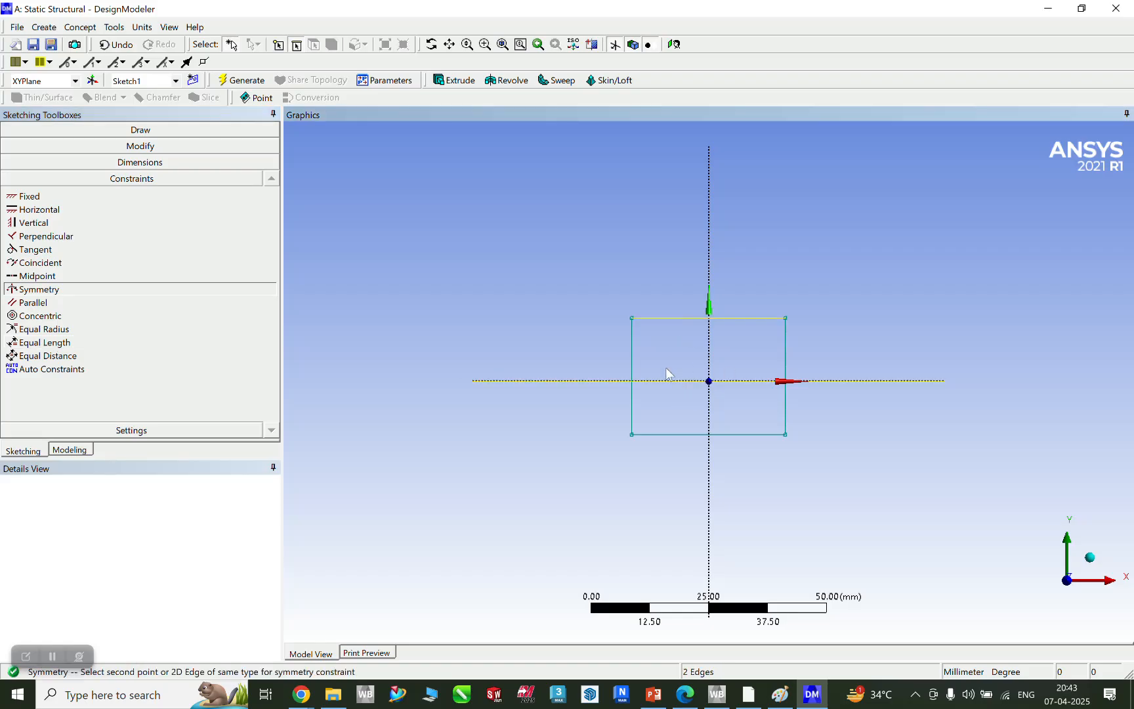
click(672, 435)
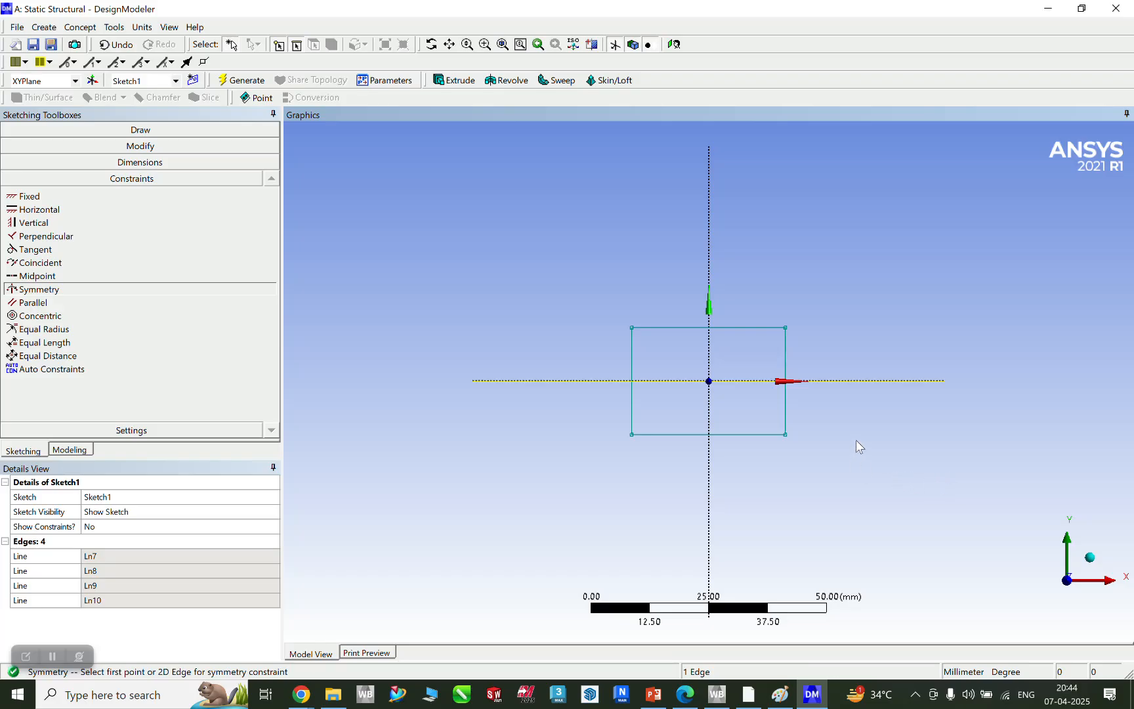
key(Escape)
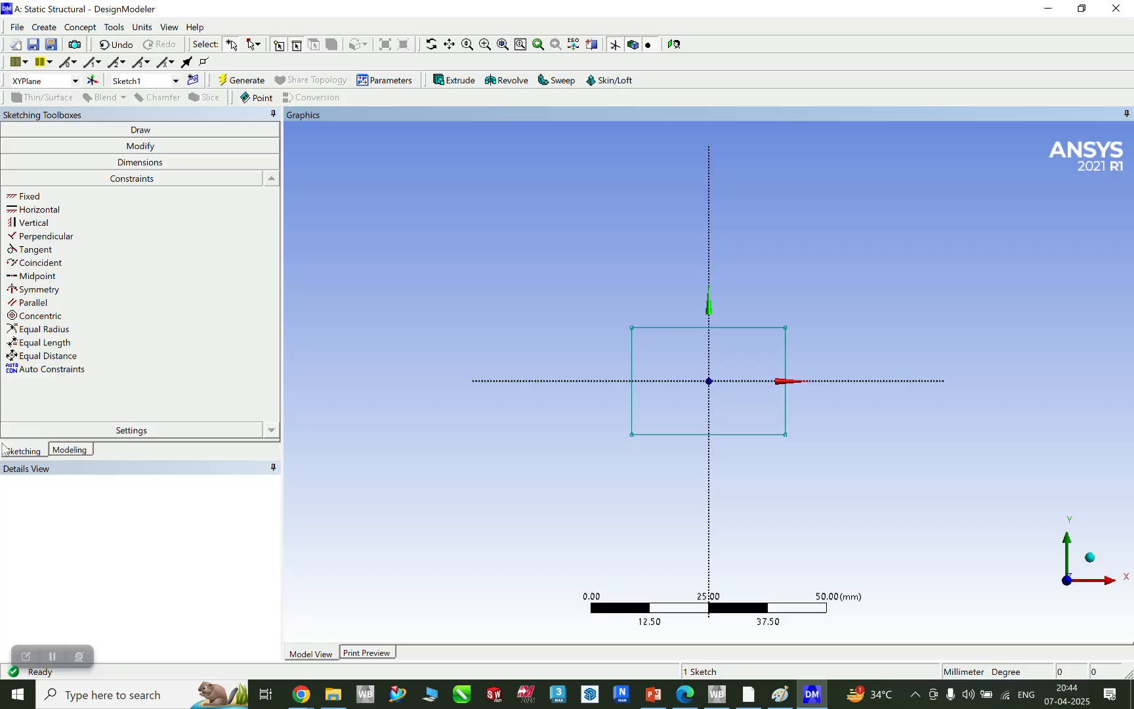
Step: Add general dimensions to the rectangle's upper edge and right edge
click(154, 165)
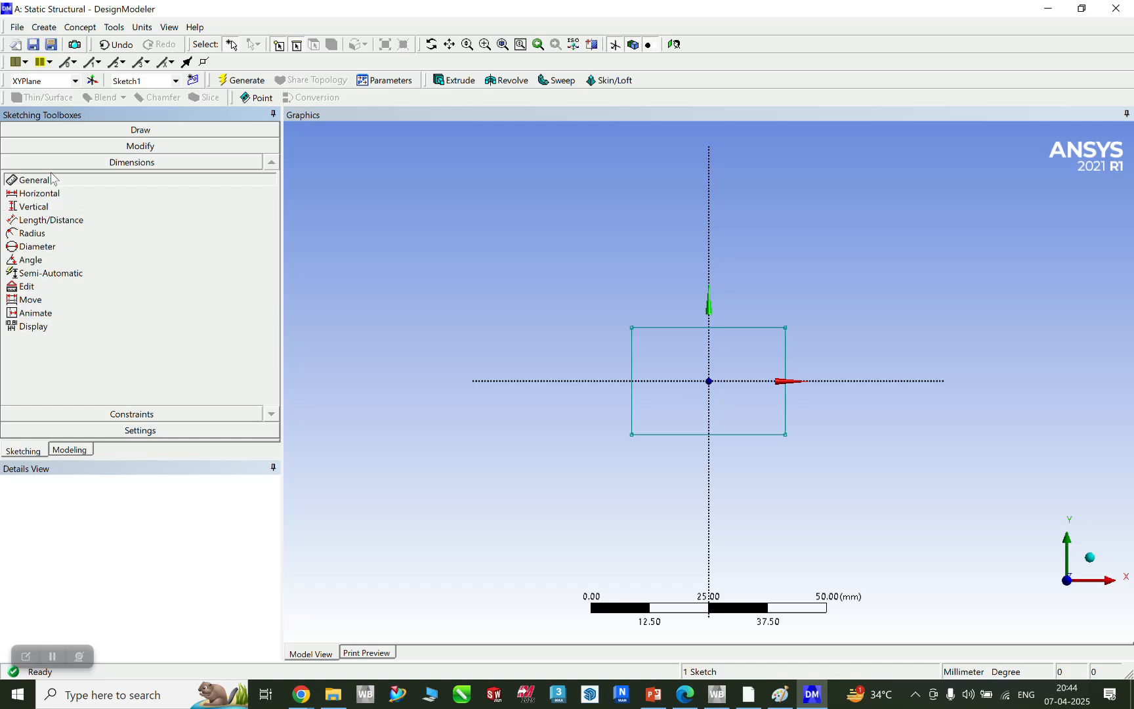
click(673, 327)
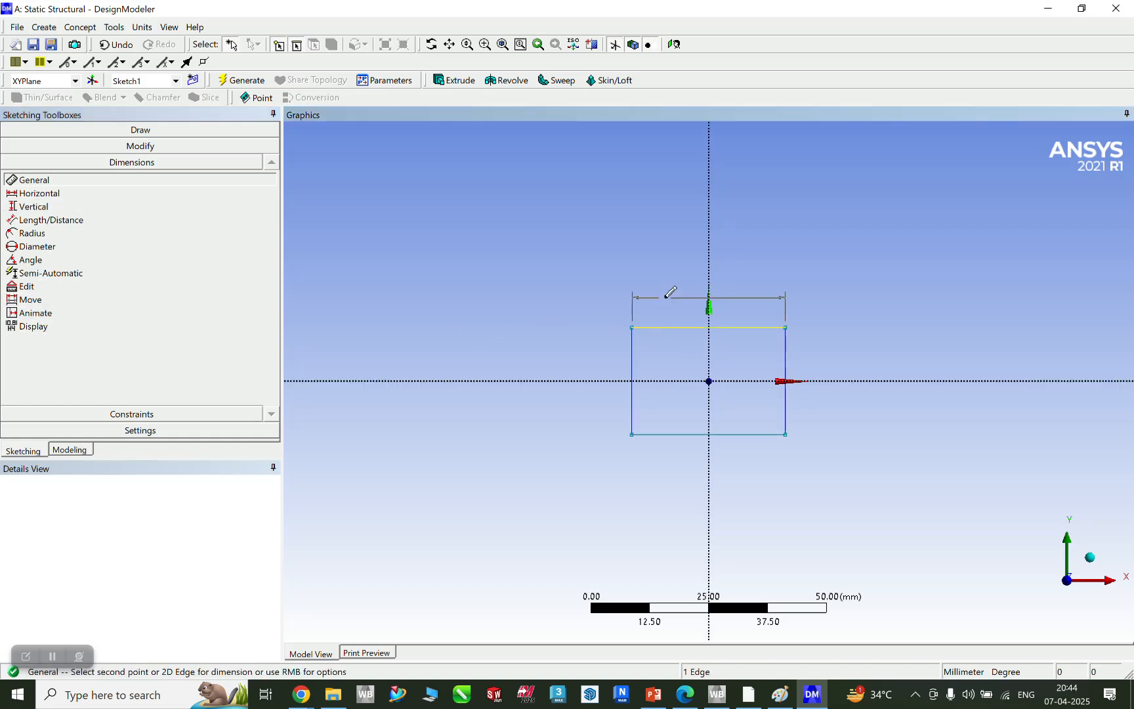
click(667, 296)
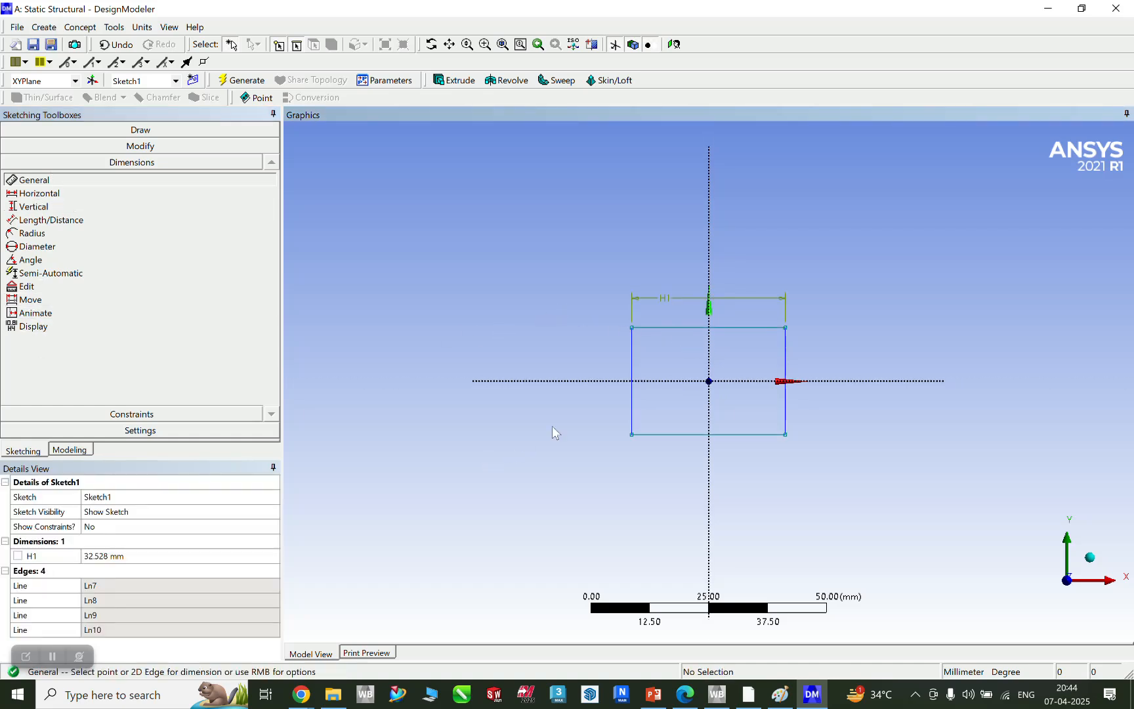
click(796, 371)
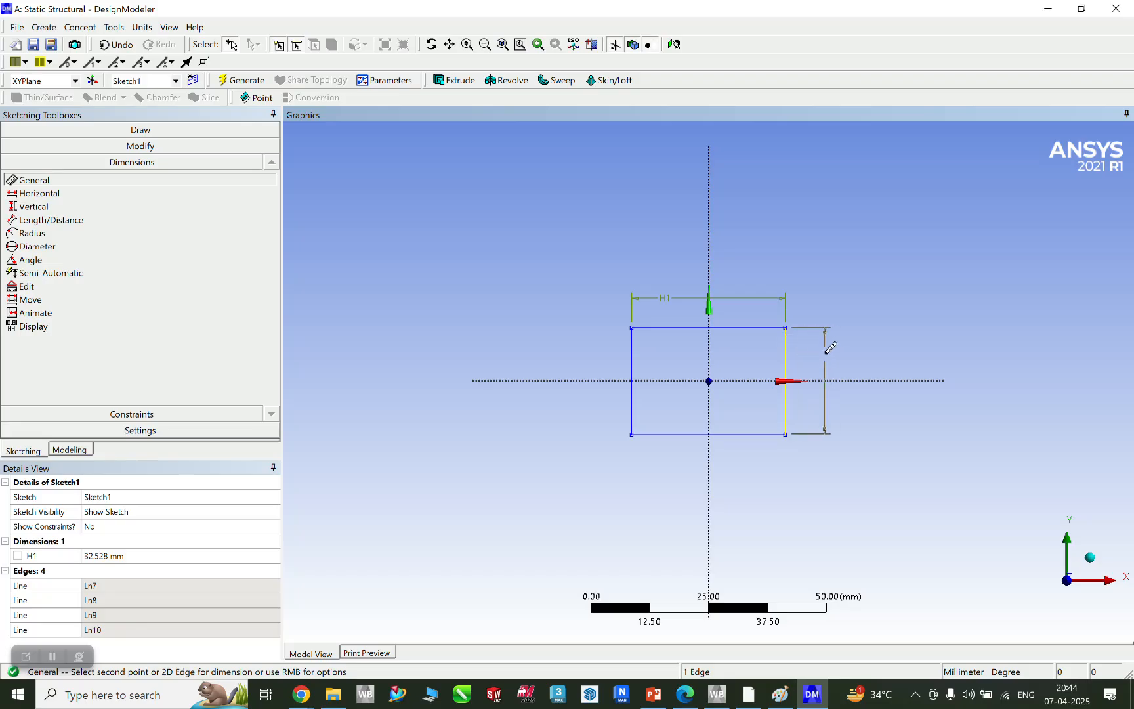
click(821, 348)
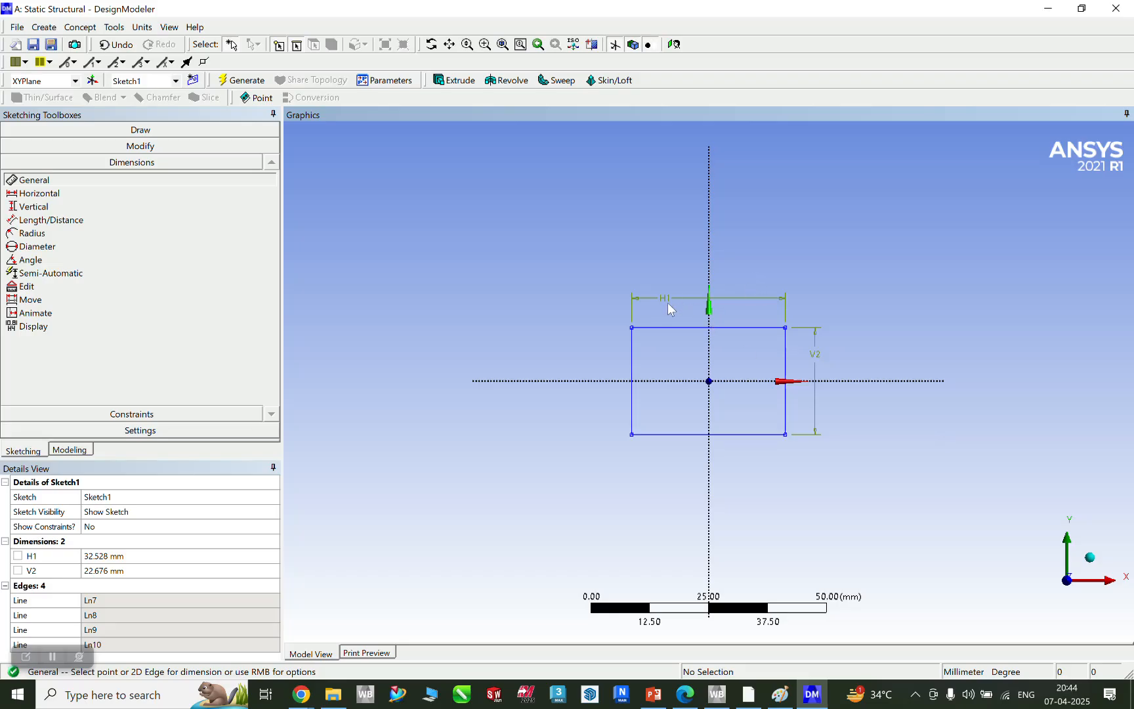
Step: Set the rectangle's horizontal dimension H1 and vertical dimension V2 to 100 mm each
click(139, 557)
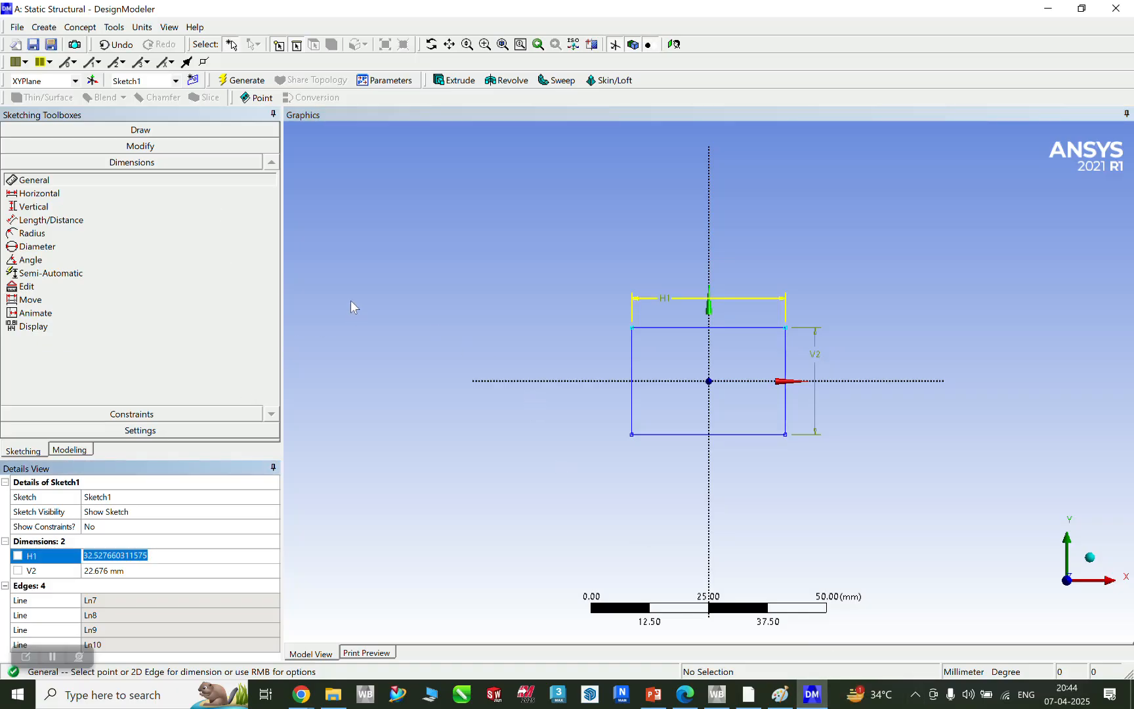
text(100)
click(157, 571)
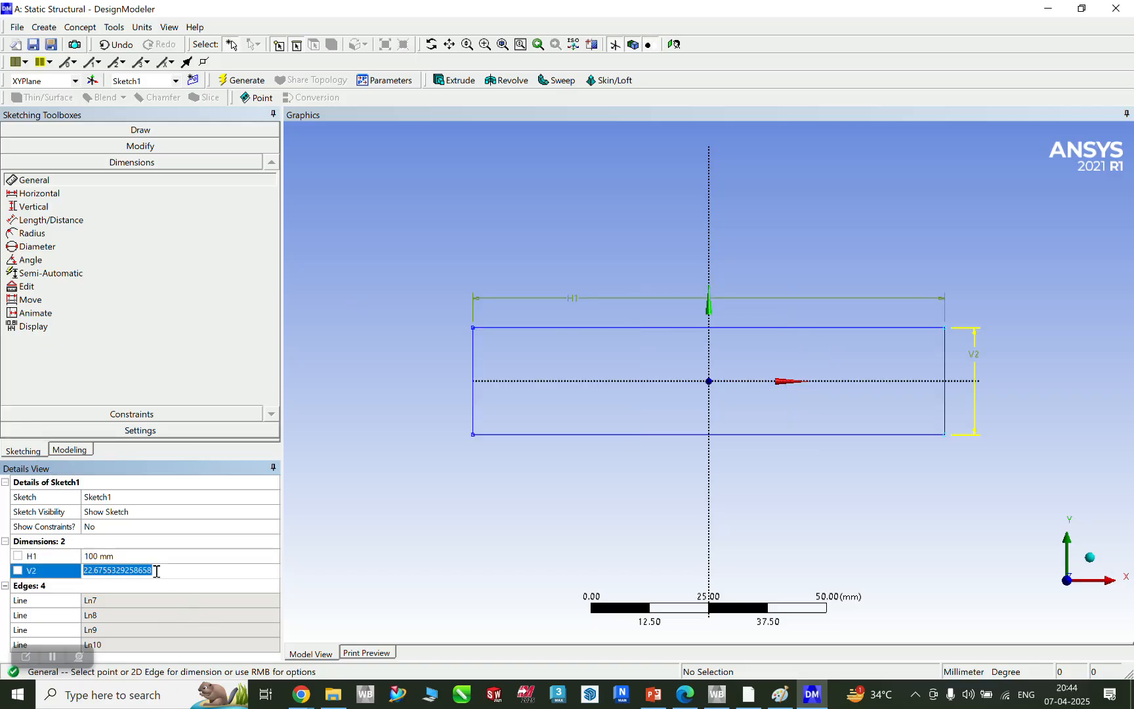
text(100)
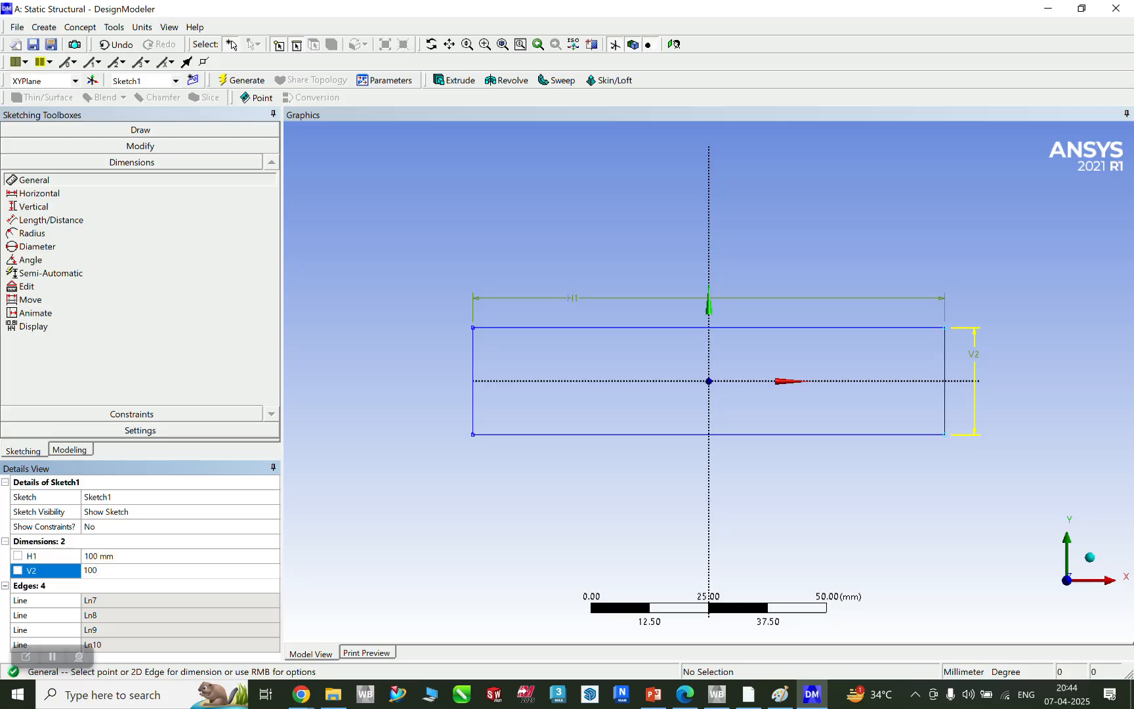
key(Return)
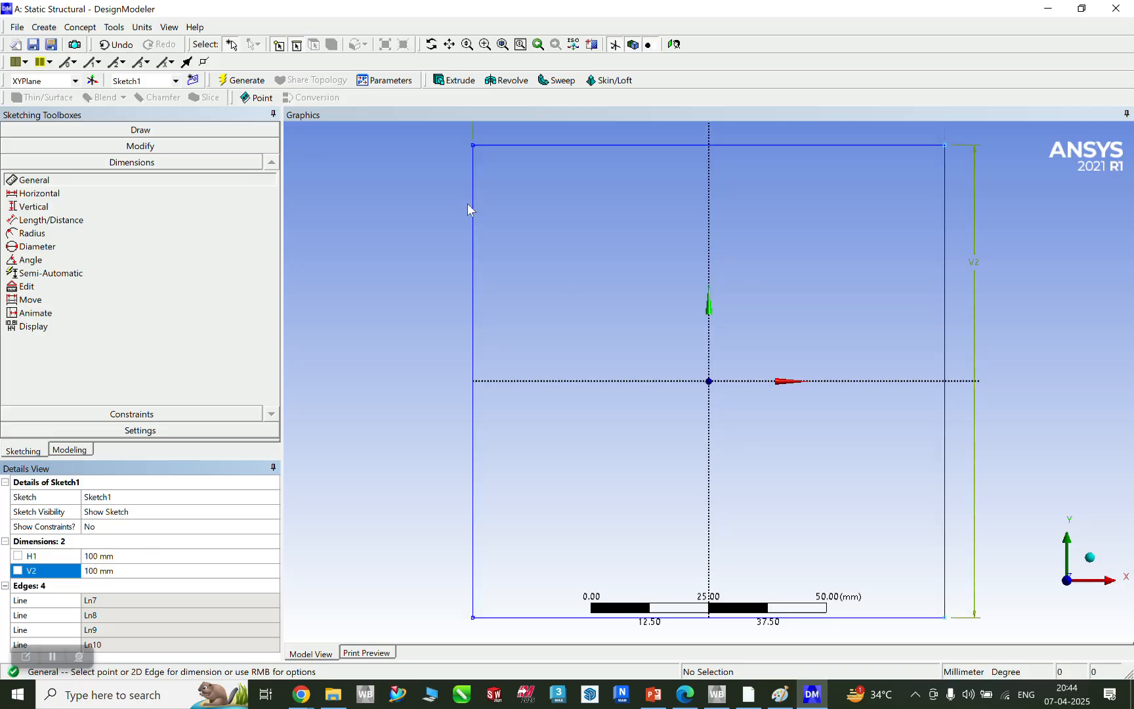
Step: Start an extrusion that uses Sketch1 on the XYPlane as its geometry
right_click(1028, 241)
mouse_move(1082, 450)
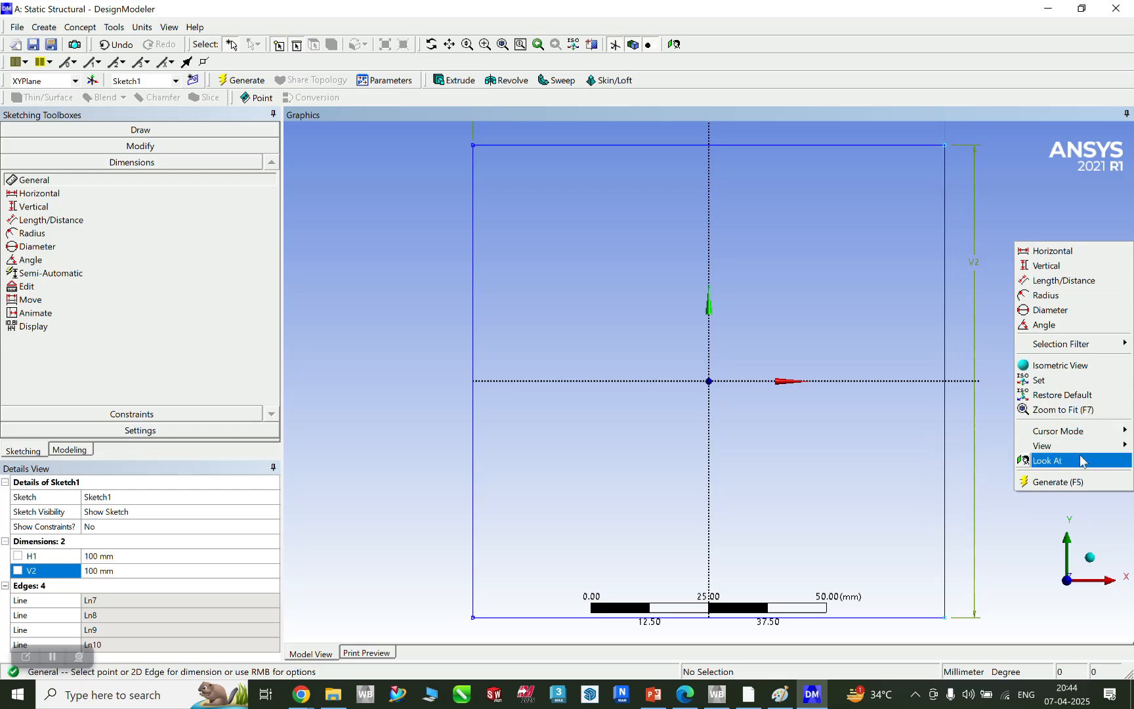
click(1101, 411)
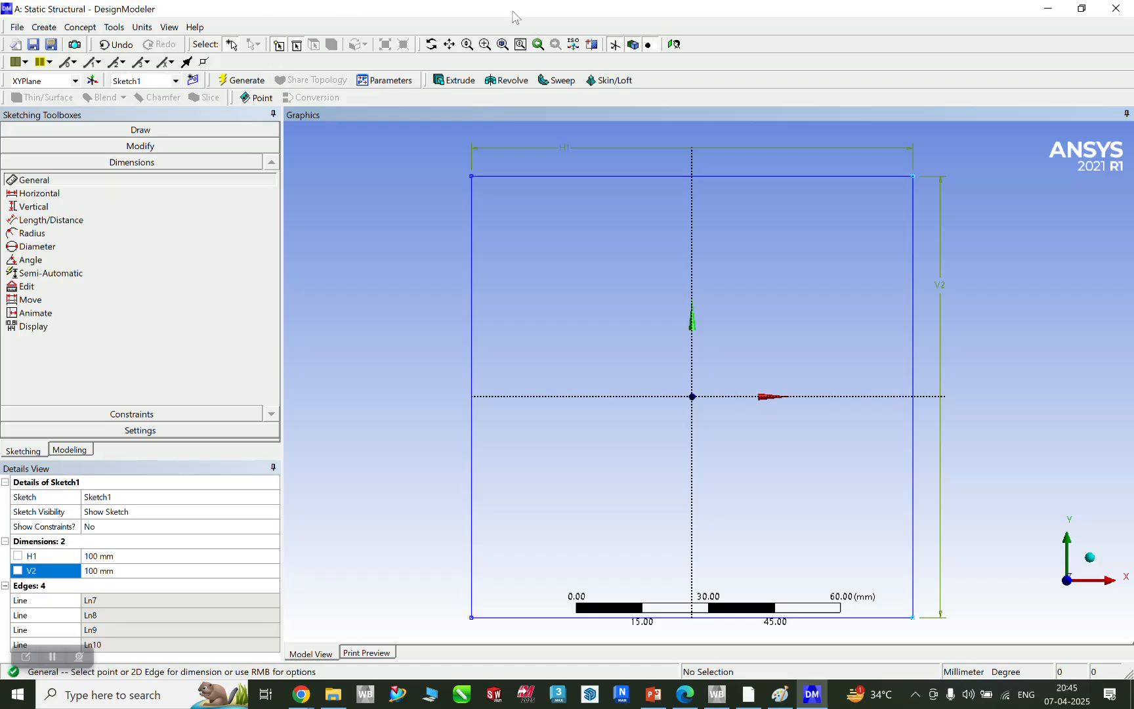
click(455, 81)
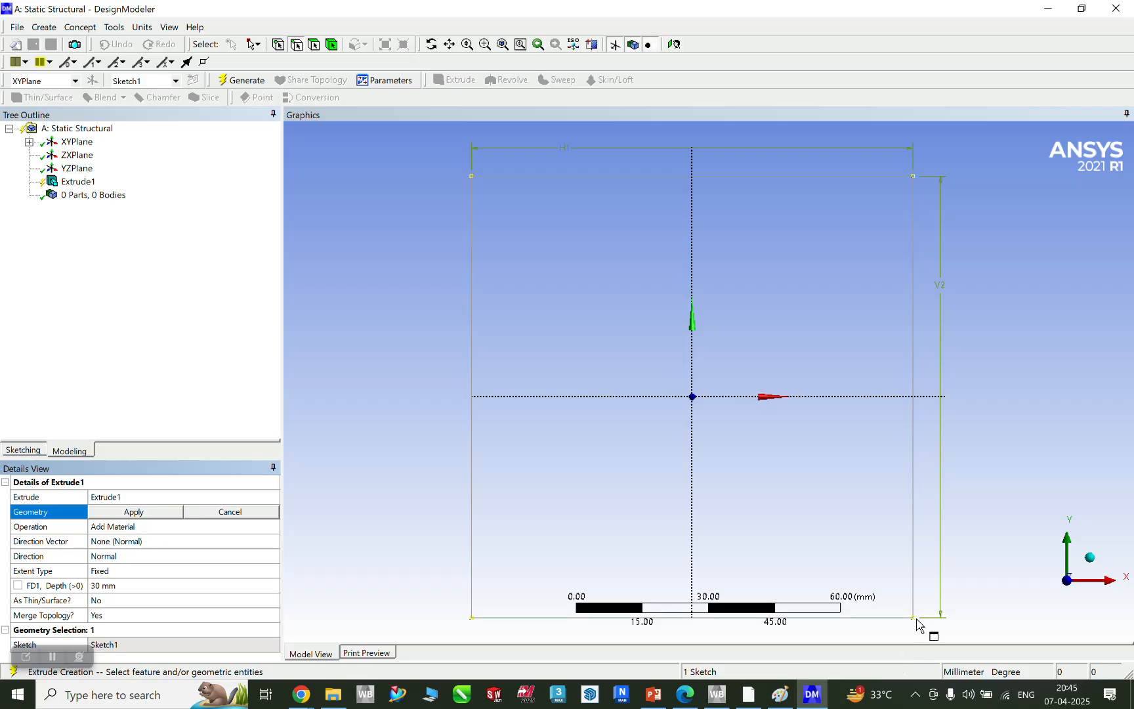
click(29, 143)
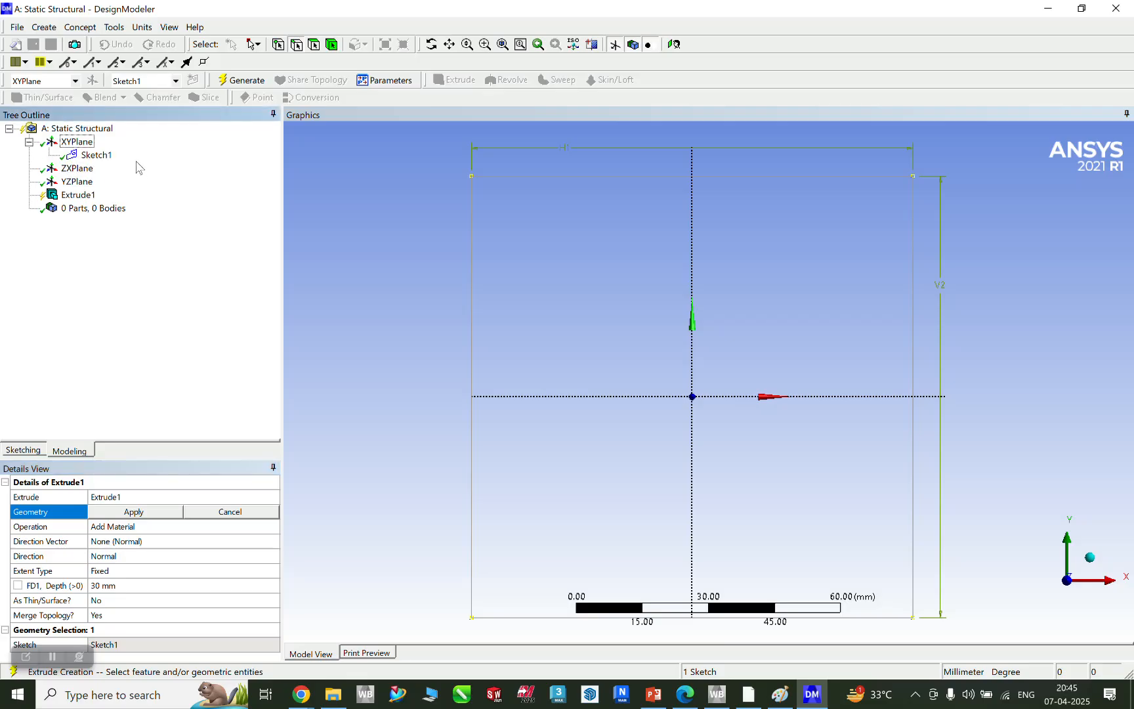
click(97, 156)
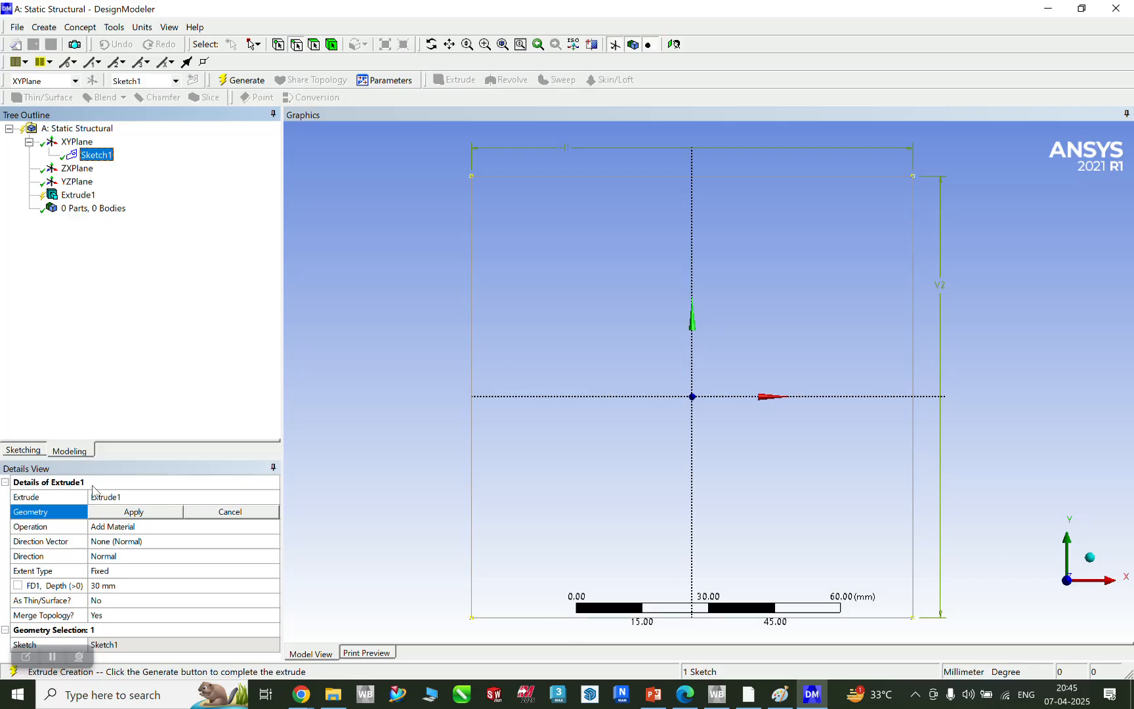
click(139, 513)
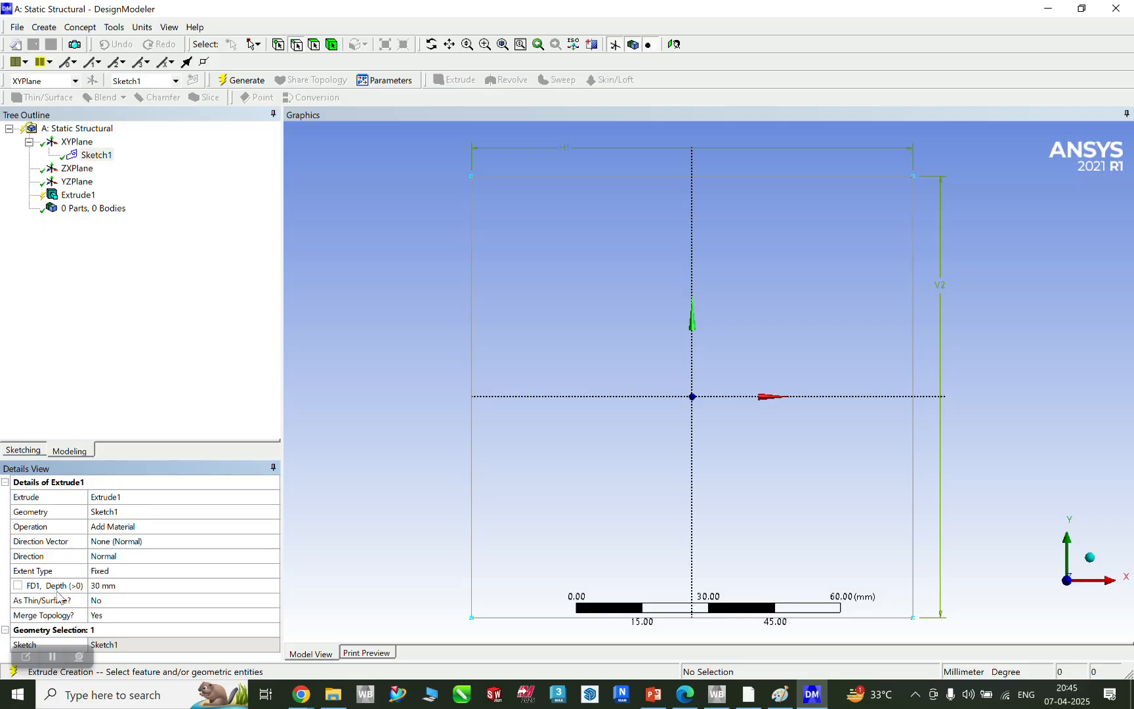
Step: Set the extrusion depth to 500 mm, generate the solid bar and show it in an isometric view
click(141, 586)
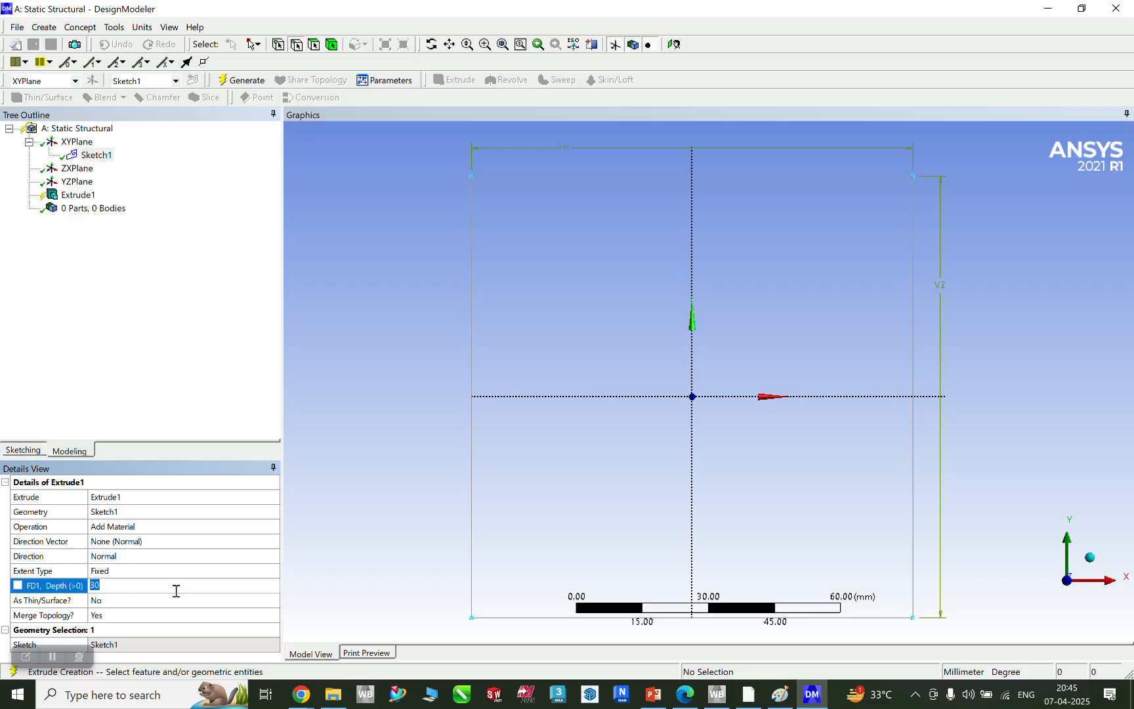
text(500)
key(Return)
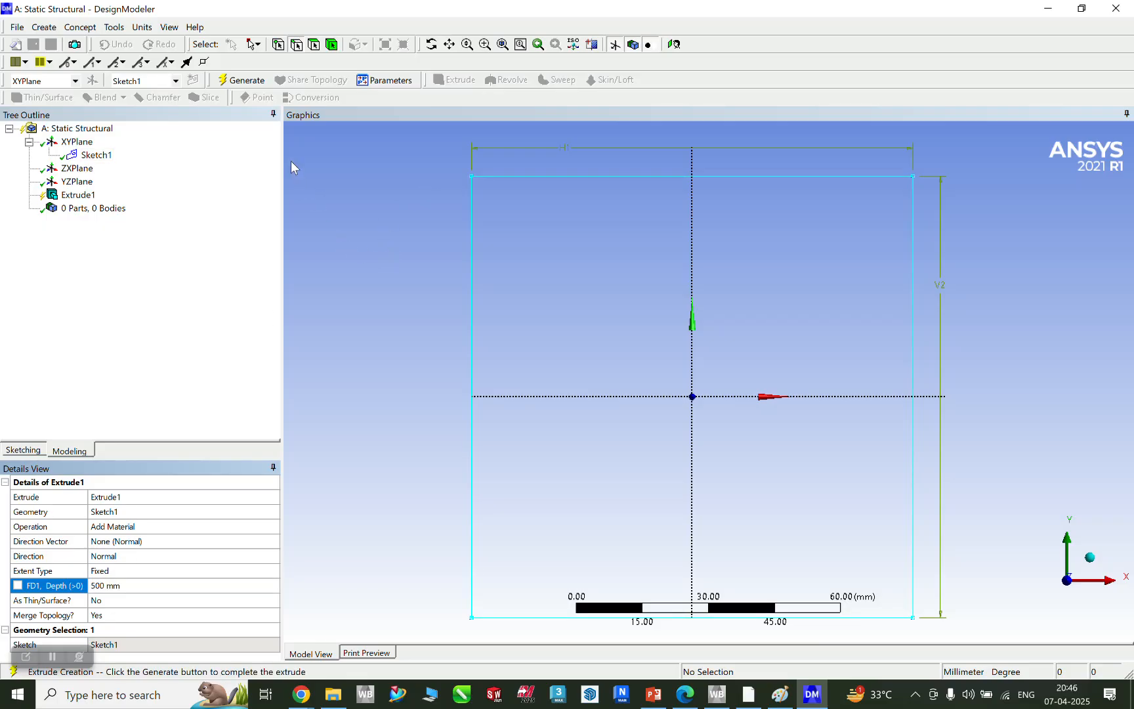
click(245, 80)
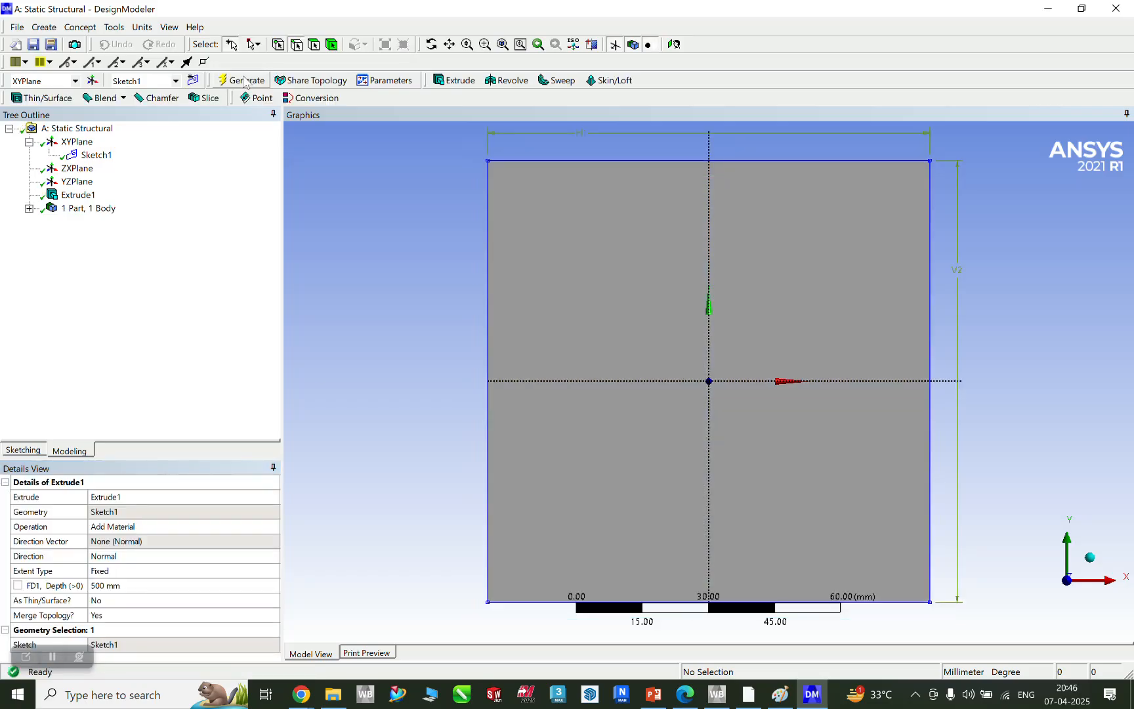
right_click(1009, 236)
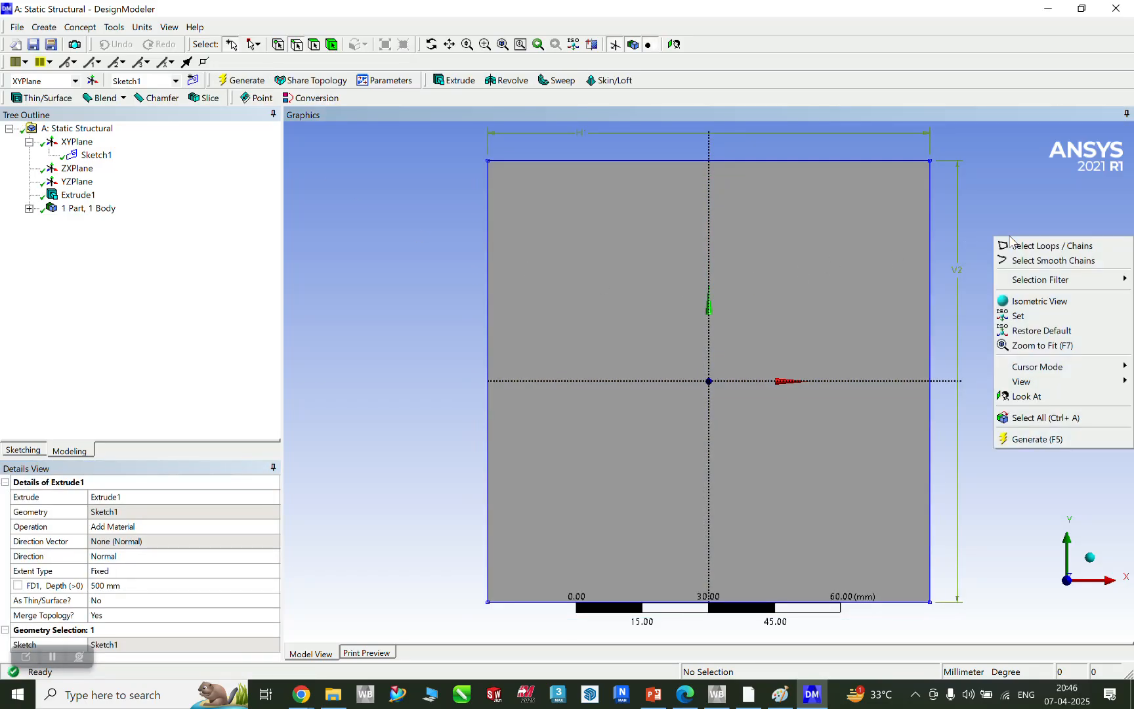
click(1033, 300)
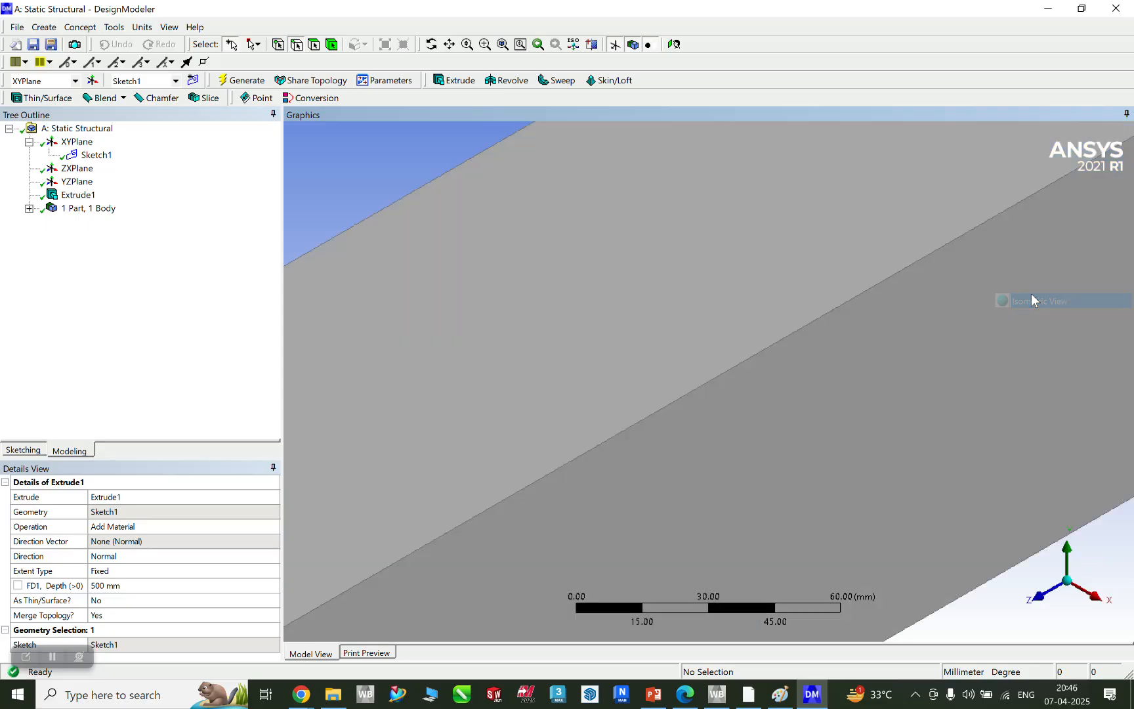
scroll(950, 412, up, 3)
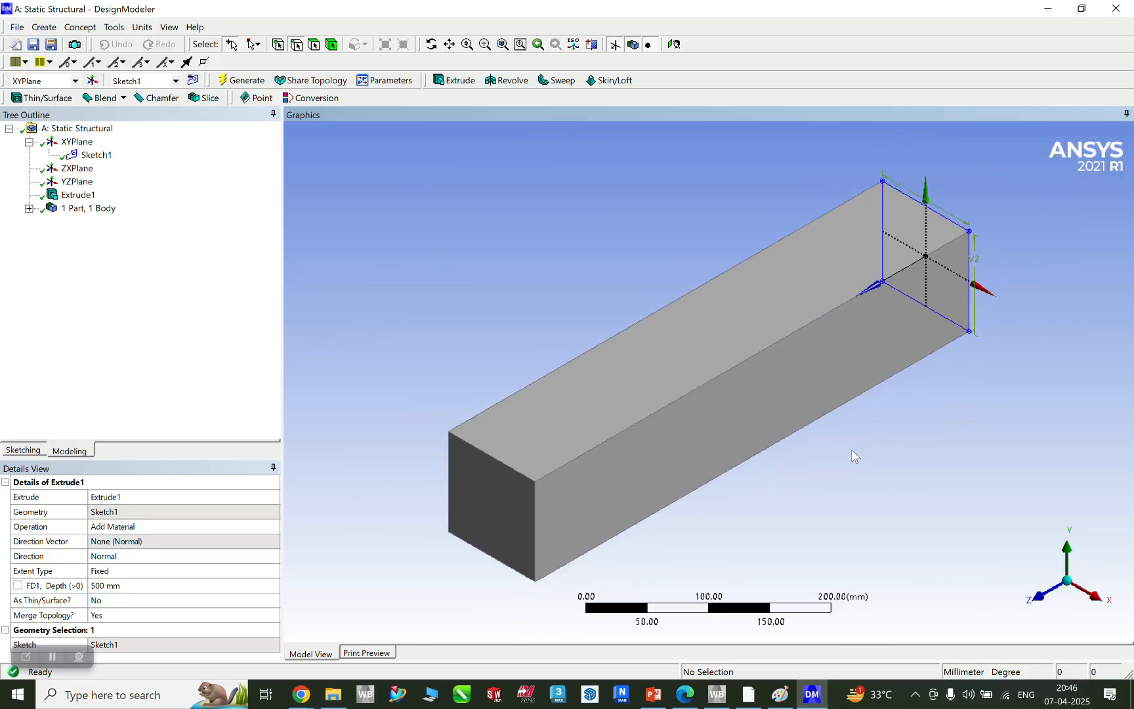
mouse_move(838, 465)
middle_down()
mouse_move(833, 433)
mouse_move(831, 482)
mouse_move(854, 463)
mouse_move(836, 463)
middle_up()
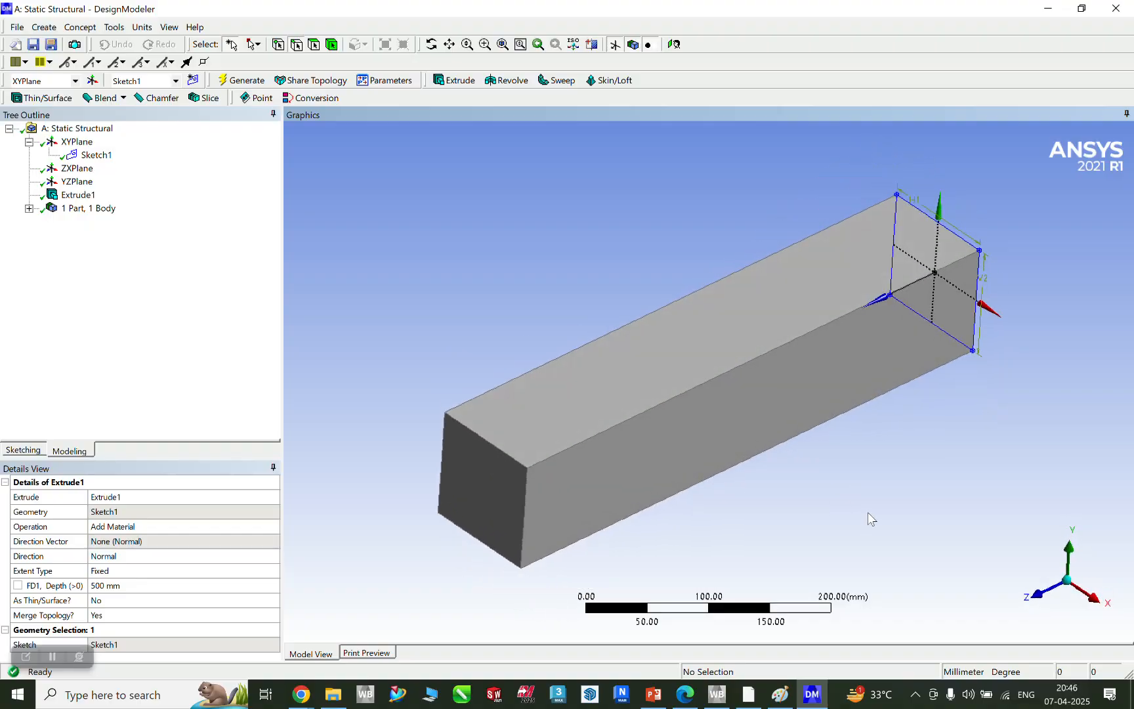
Step: Switch to Workbench and open the Static Structural system's Model in Mechanical, dismissing the CONNECTION Client sign-in window
click(1049, 8)
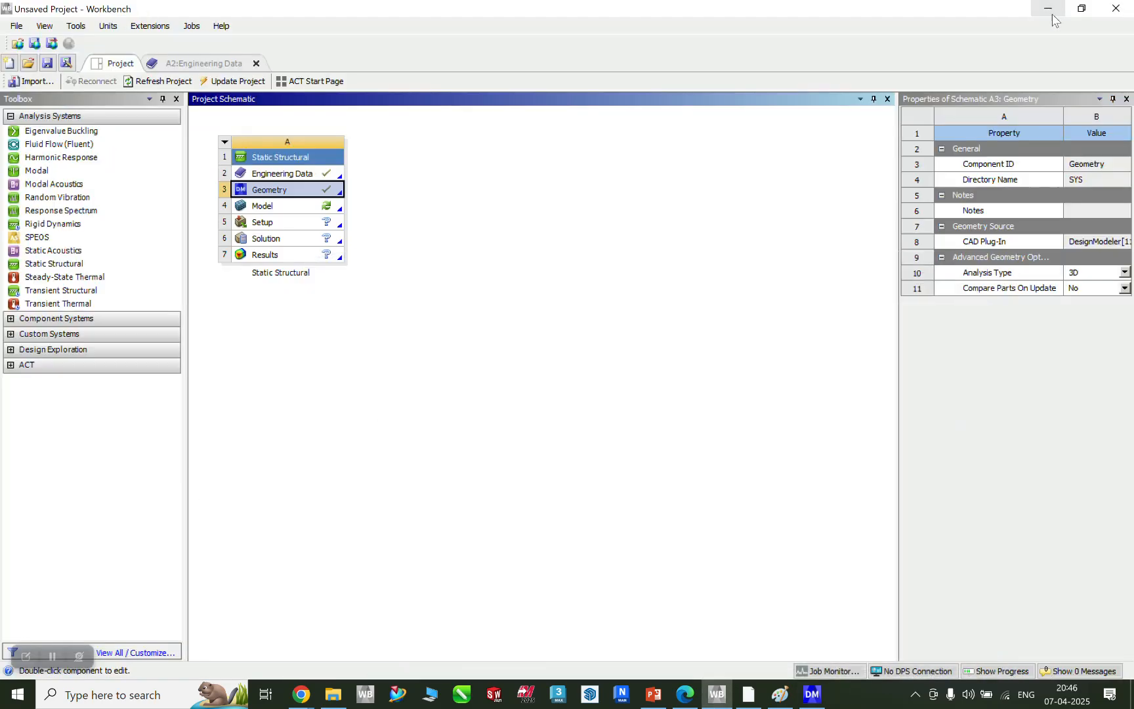
double_click(282, 207)
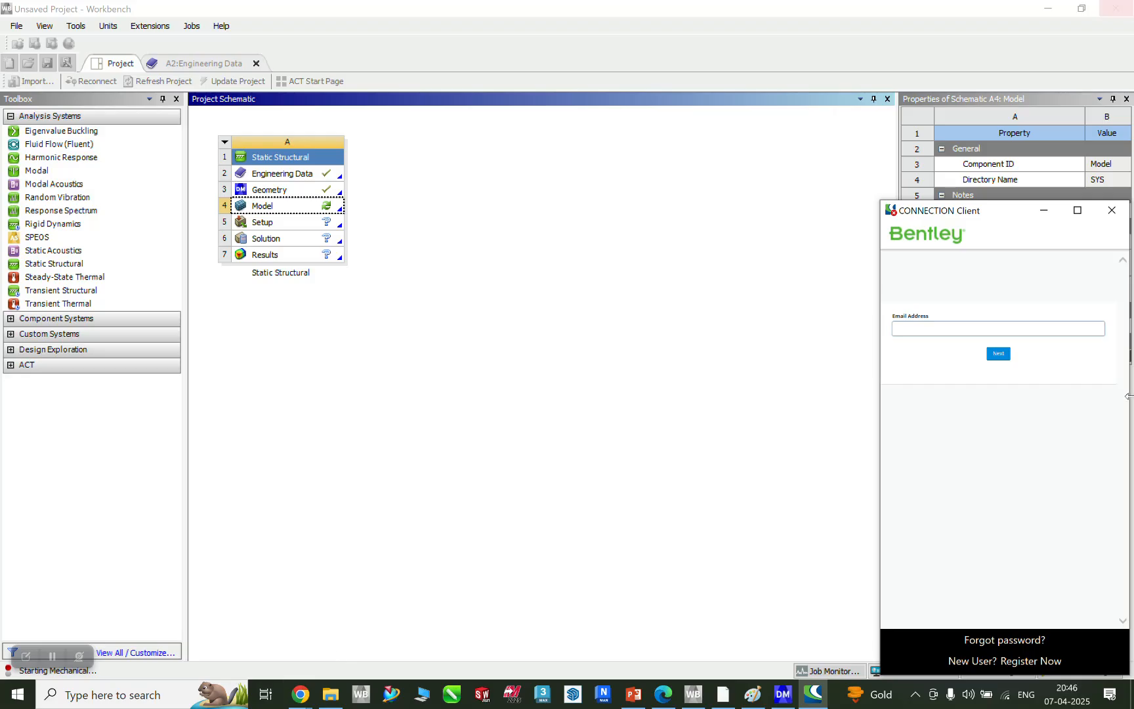
click(1112, 210)
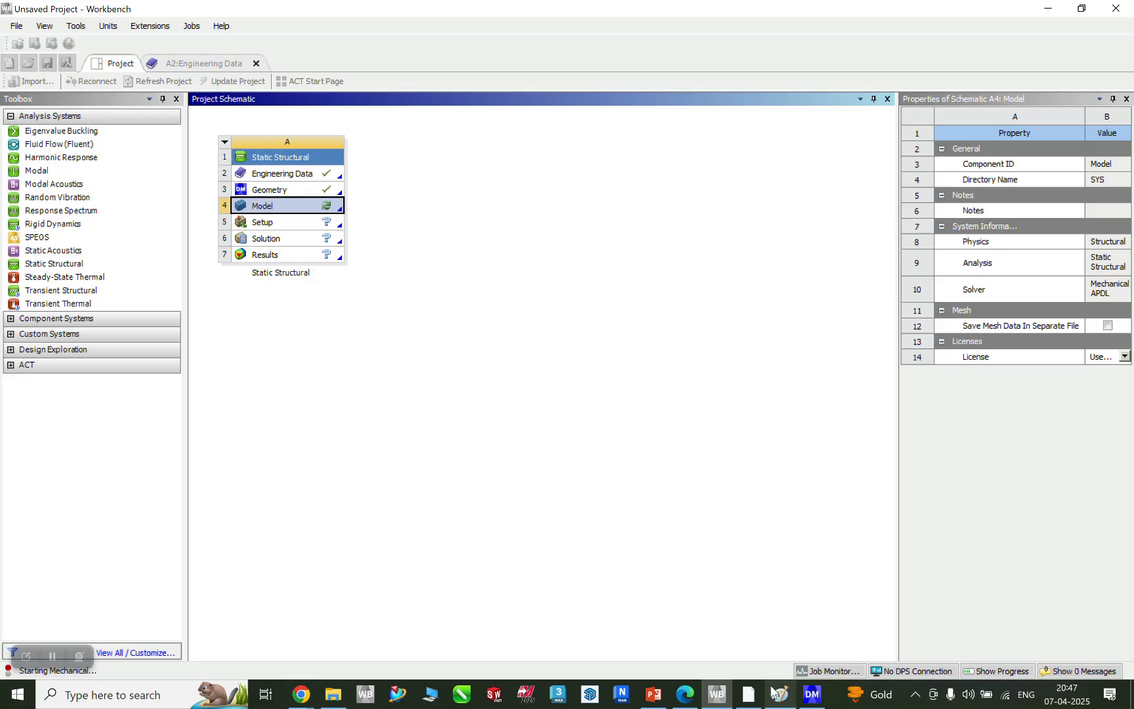
click(816, 701)
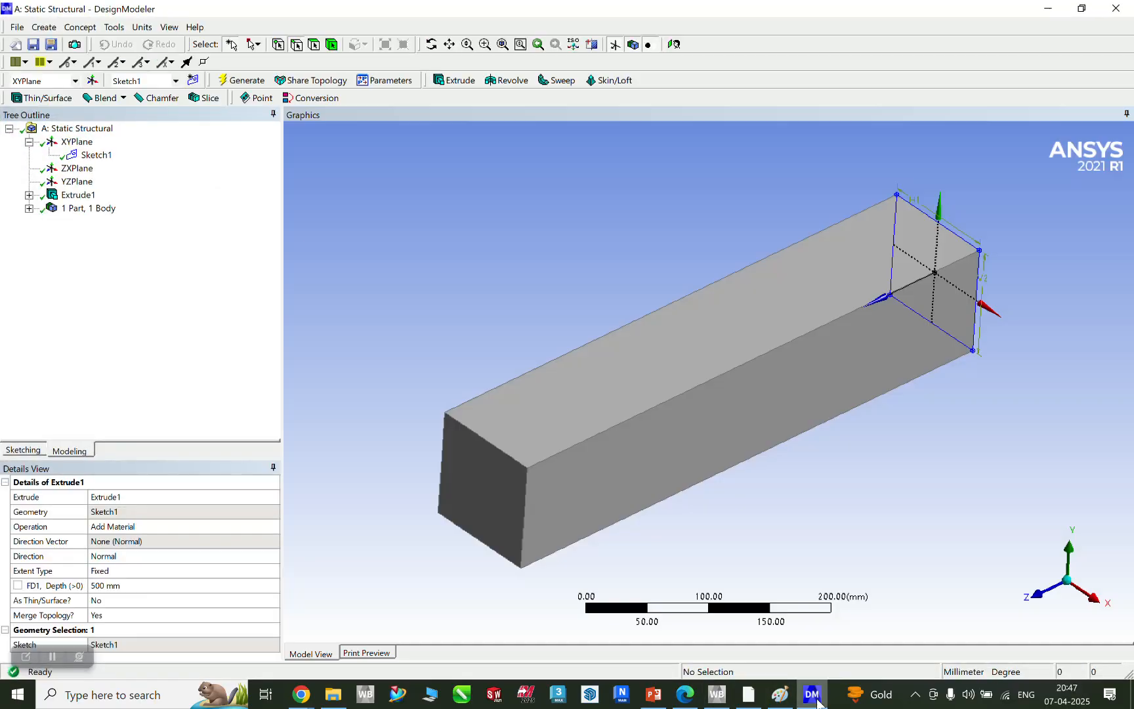
click(816, 701)
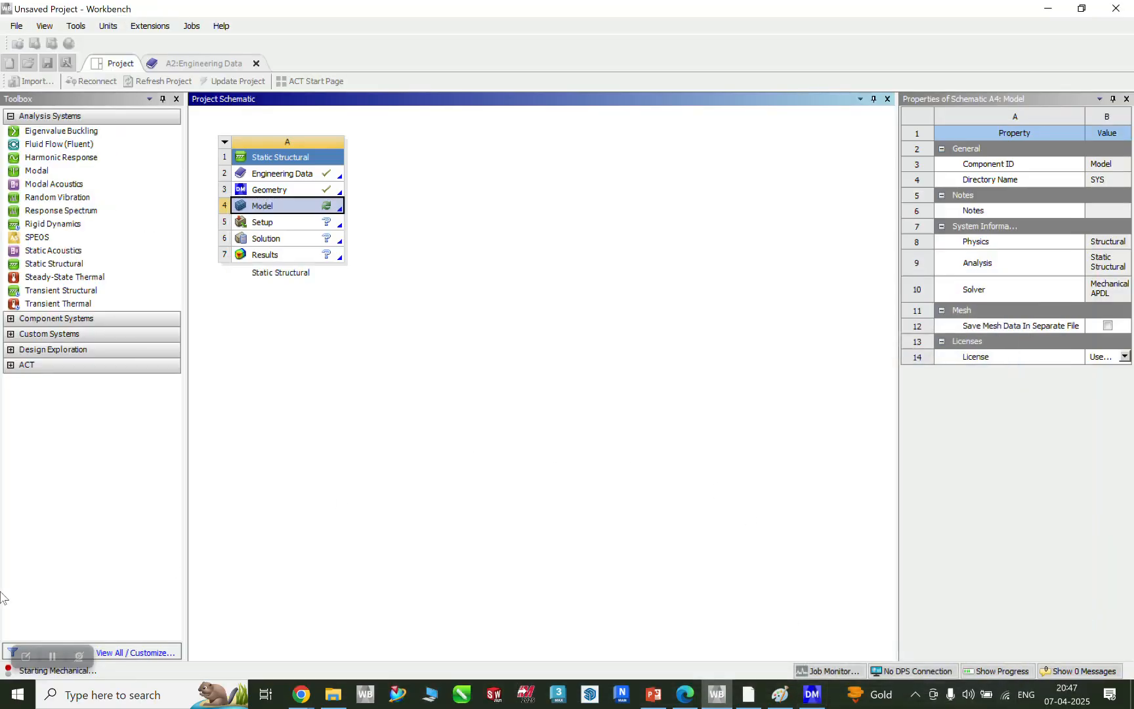
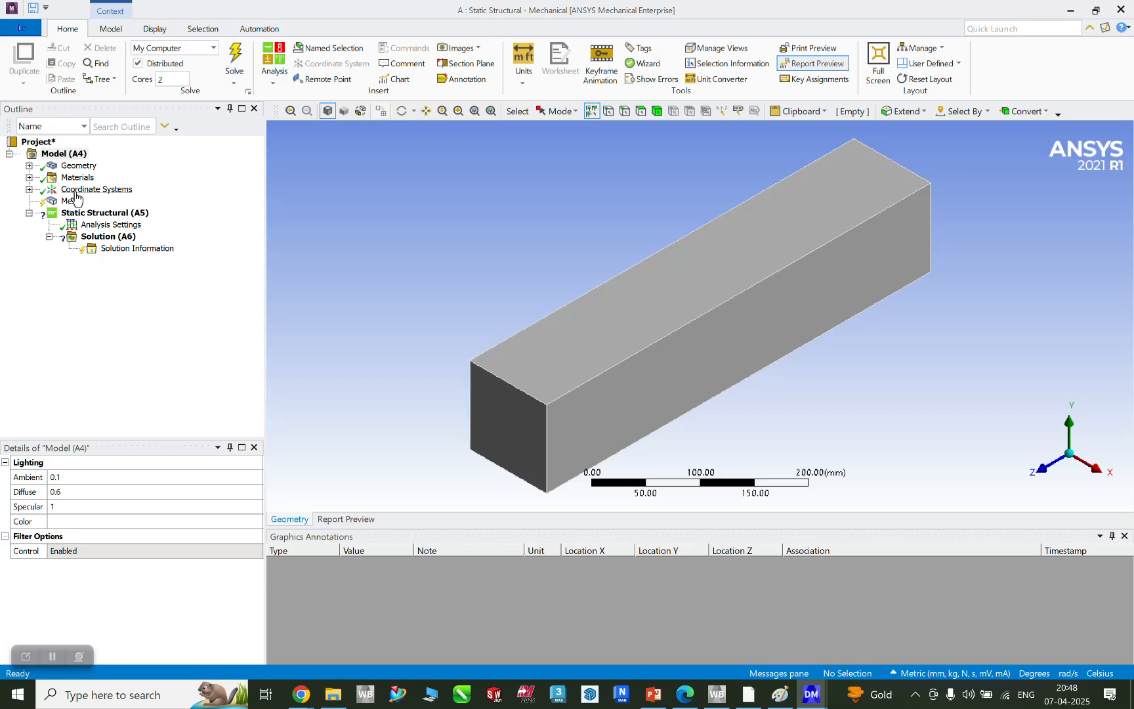
Step: Generate the bar's mesh with the default element size and inspect the elements up close
click(71, 201)
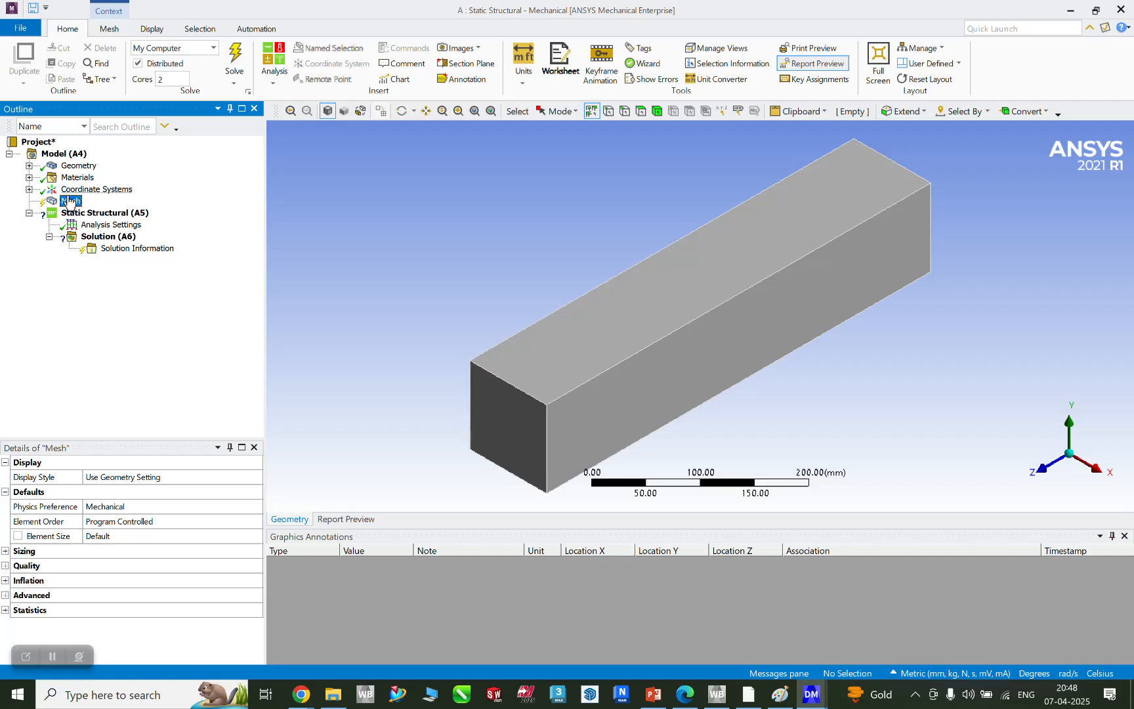
right_click(80, 200)
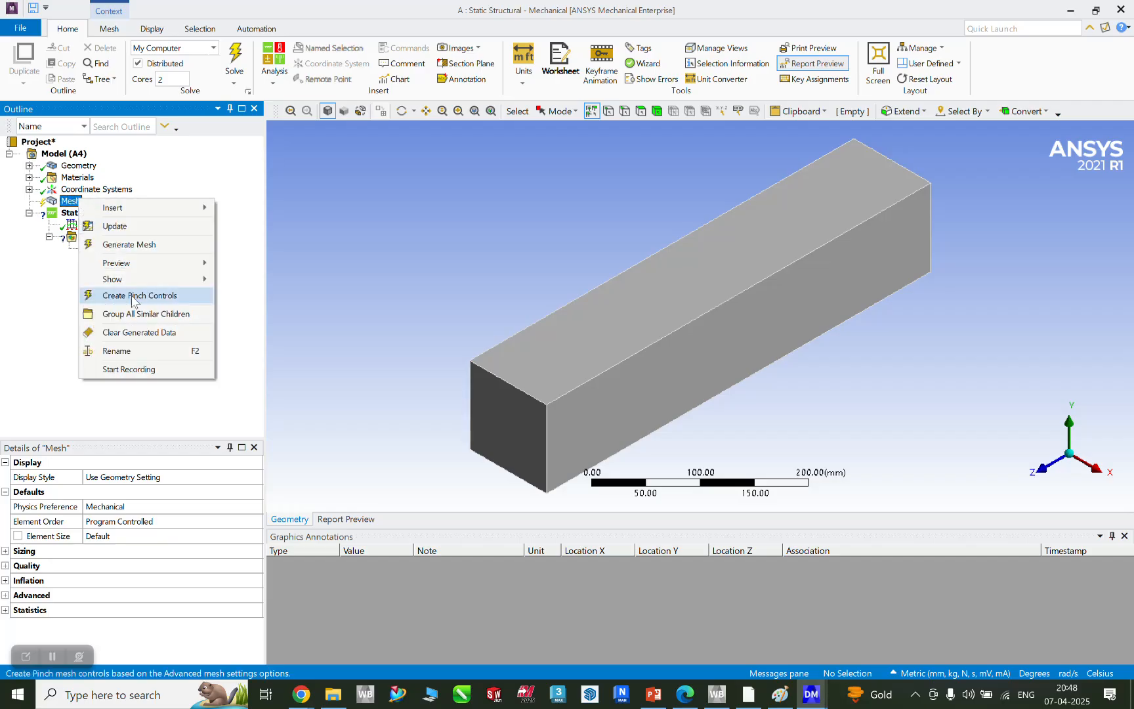
click(127, 245)
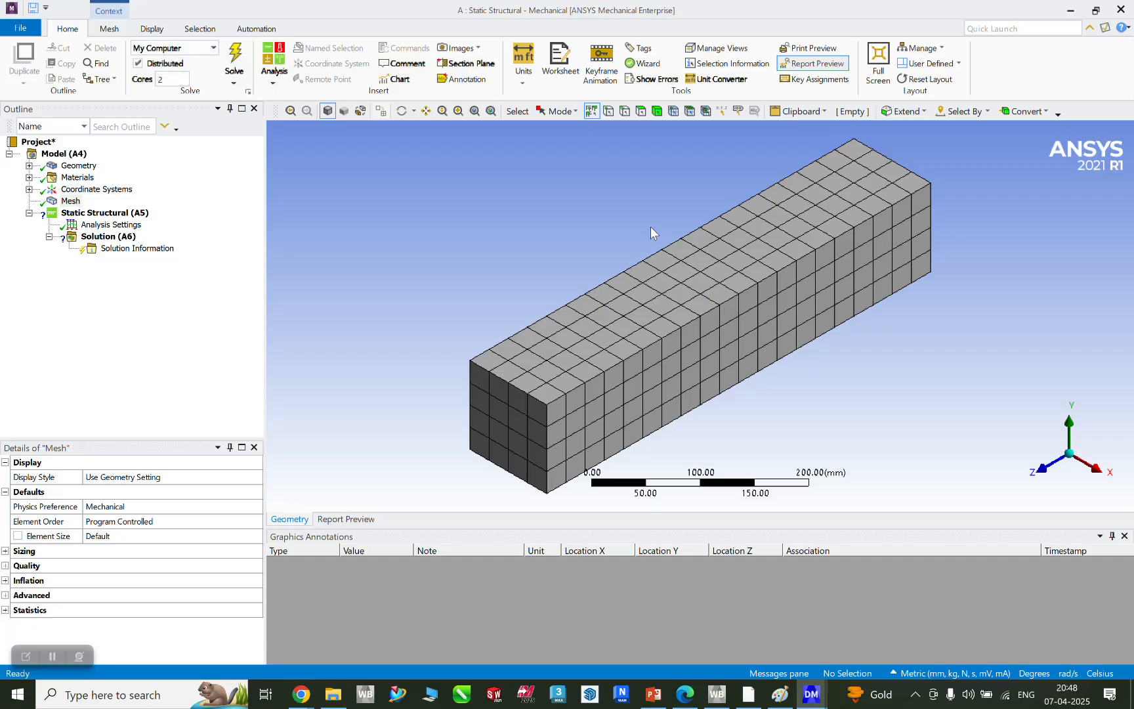
scroll(709, 304, up, 3)
scroll(683, 354, up, 2)
scroll(742, 397, down, 5)
scroll(765, 325, up, 4)
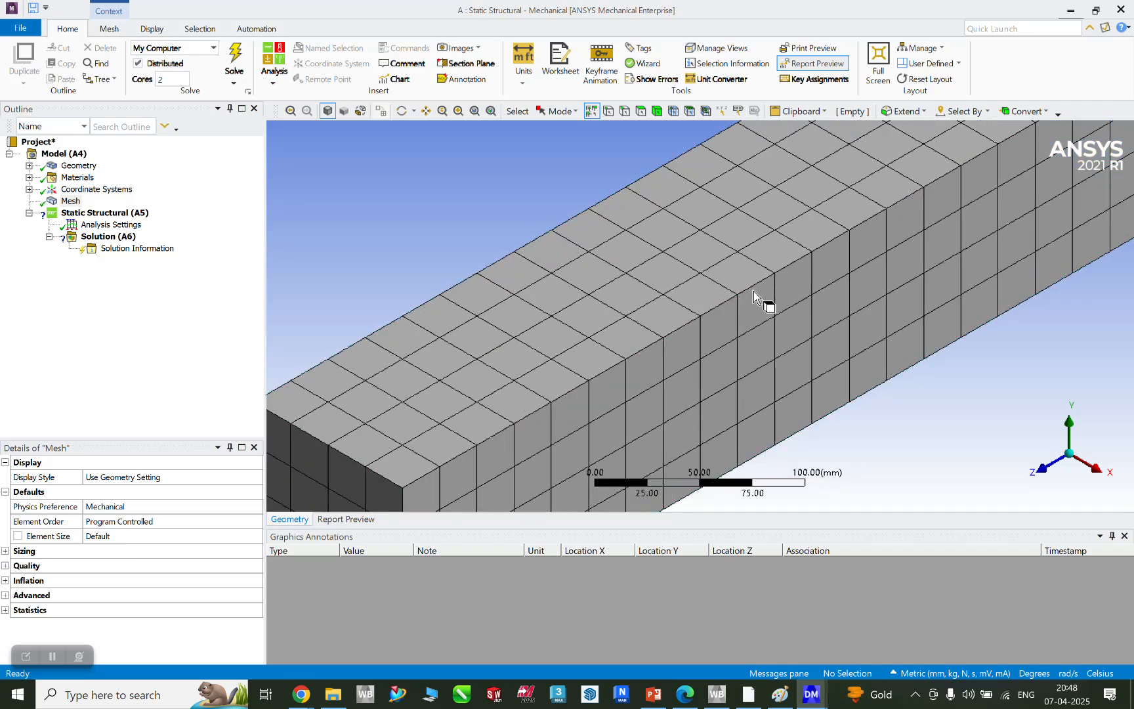
scroll(753, 294, down, 4)
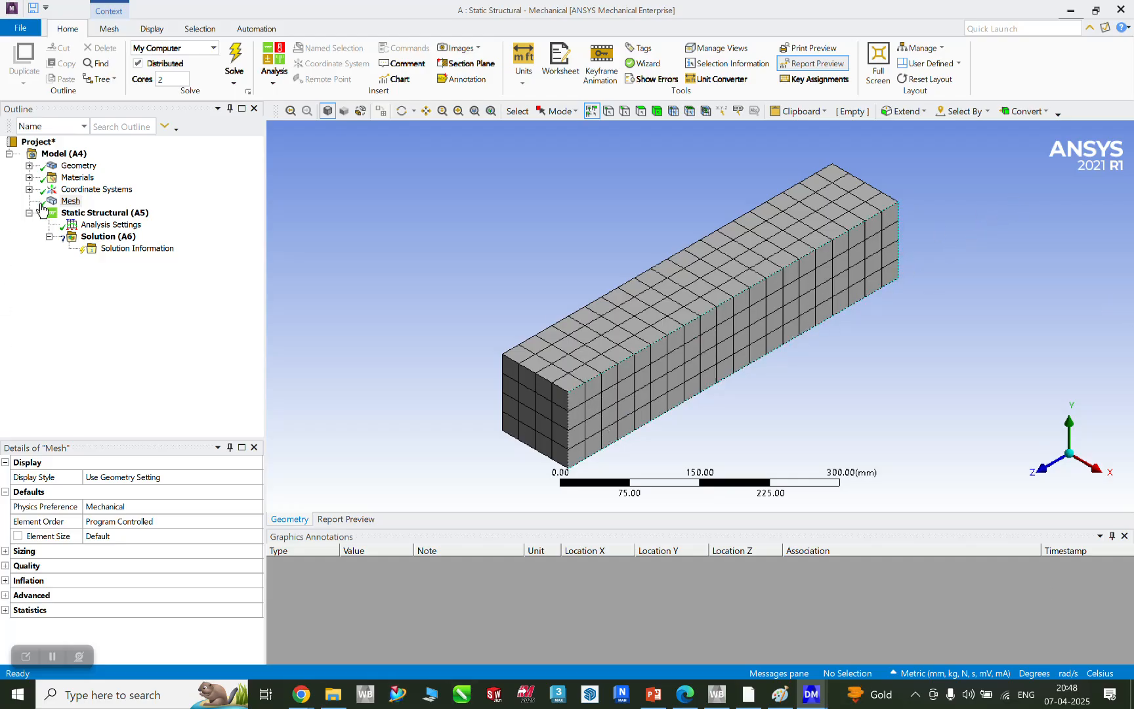
Step: Set the global mesh element size to 5 mm
click(71, 202)
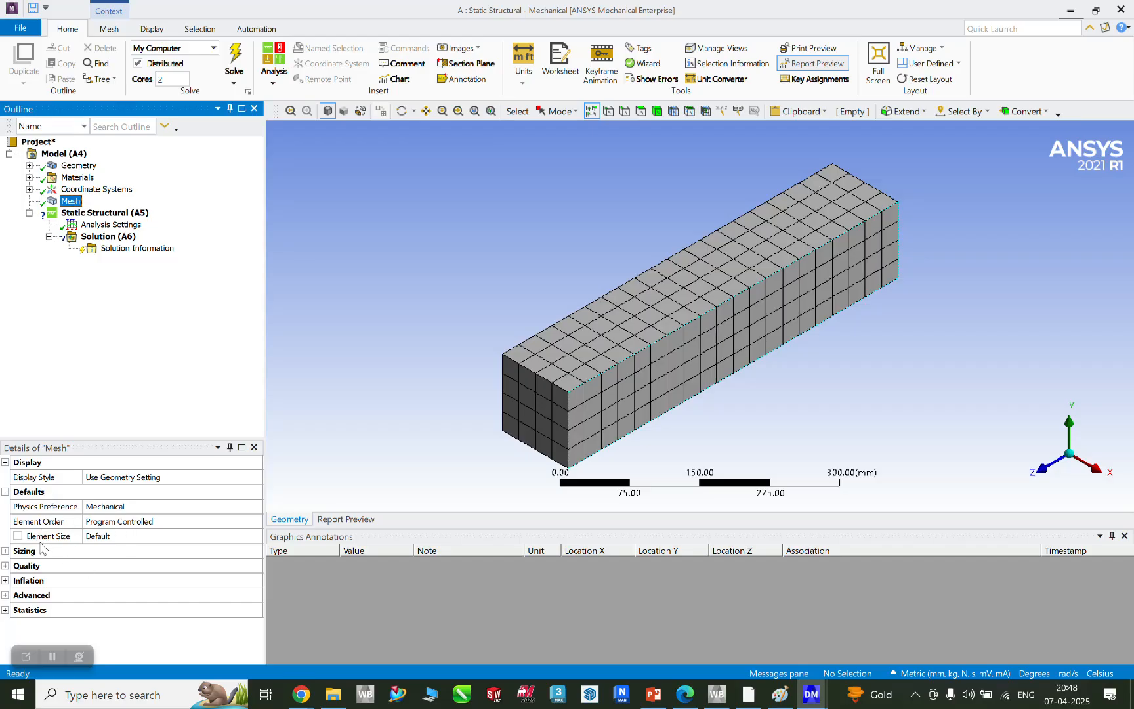
click(125, 536)
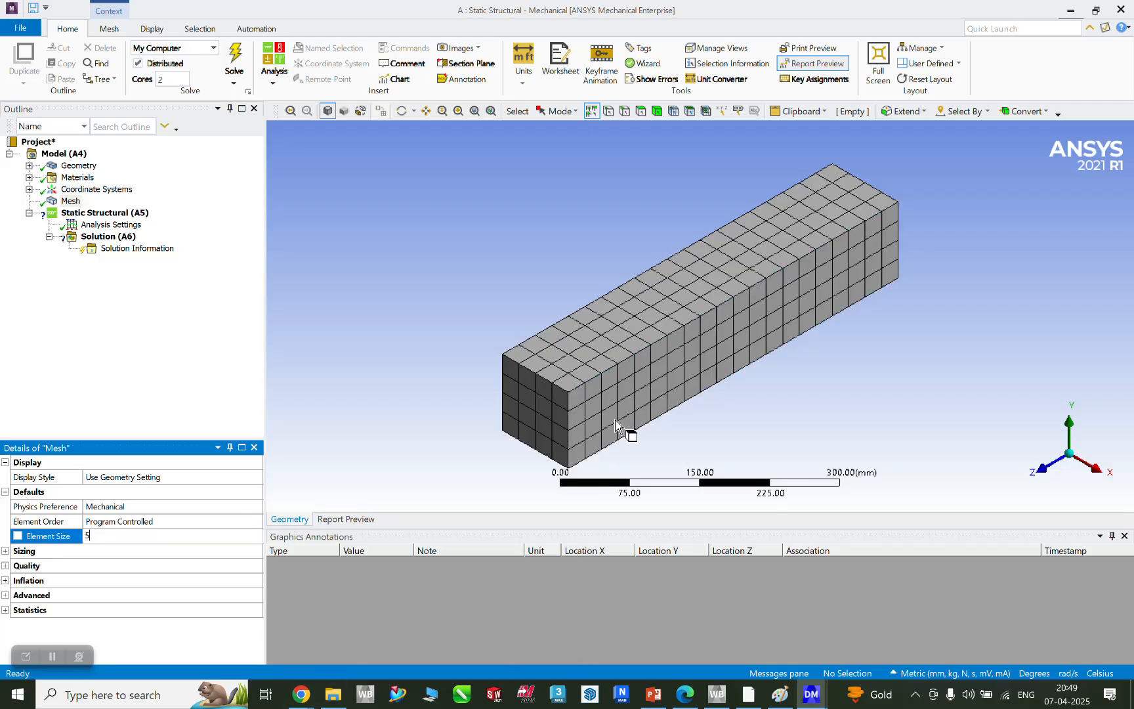
scroll(614, 418, up, 2)
scroll(613, 418, up, 2)
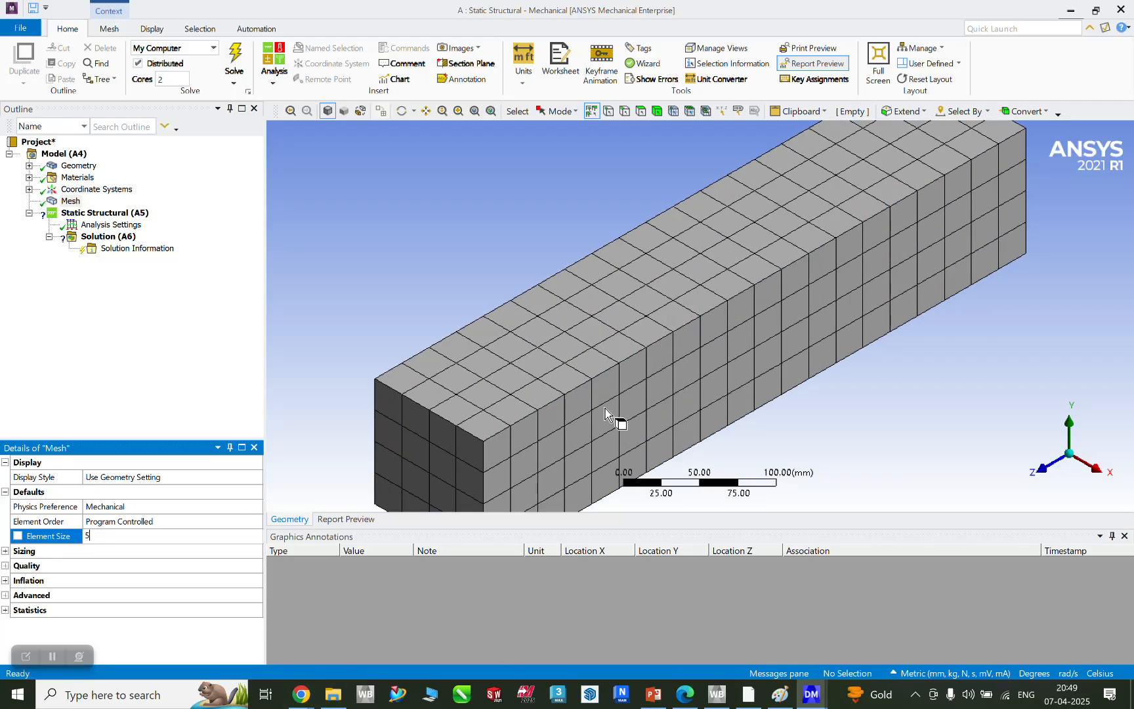
key(Return)
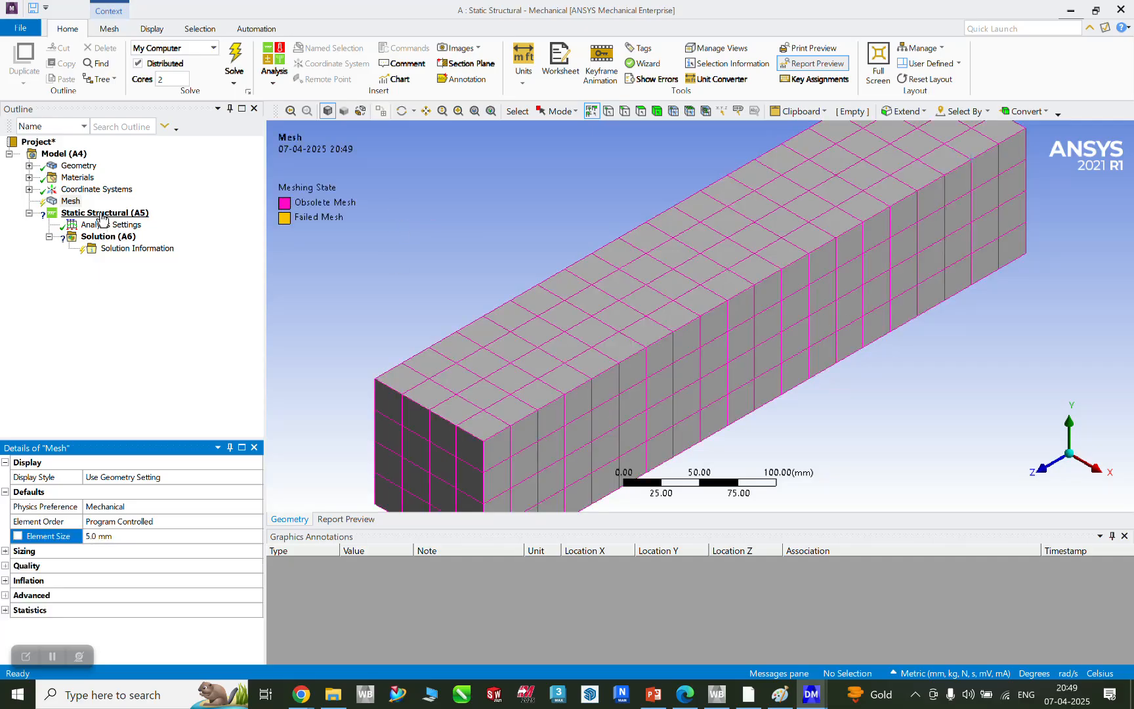
Step: Regenerate the bar's mesh with the refined element size and check the elements along its length
right_click(76, 201)
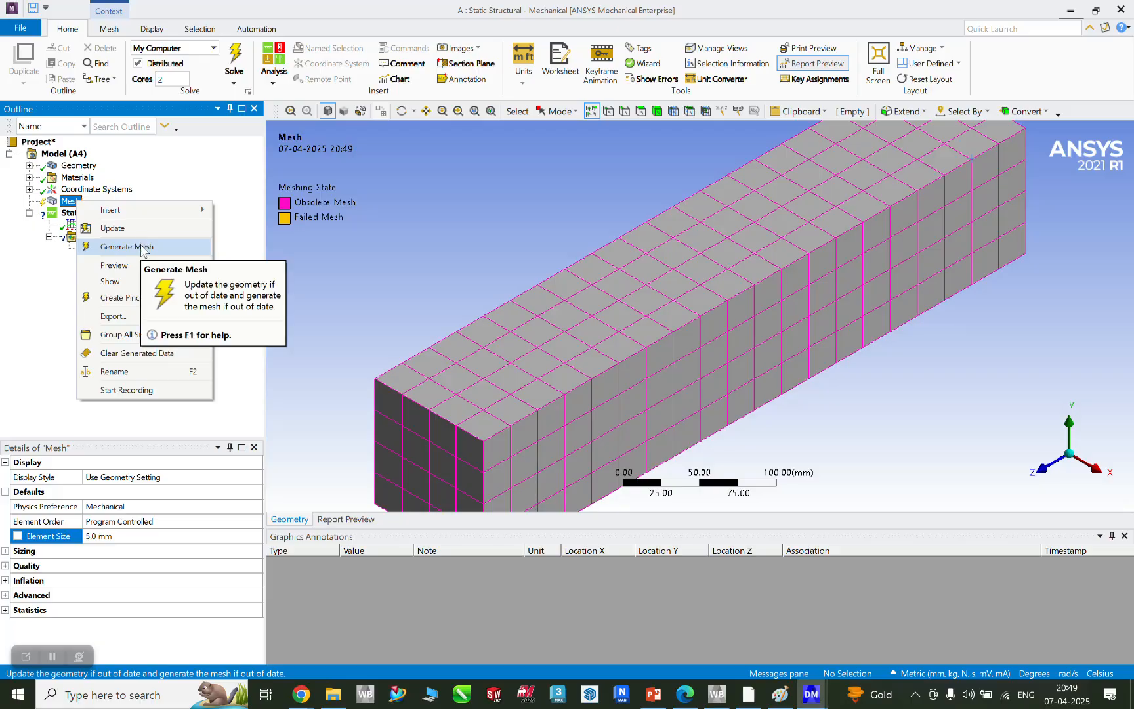
click(142, 248)
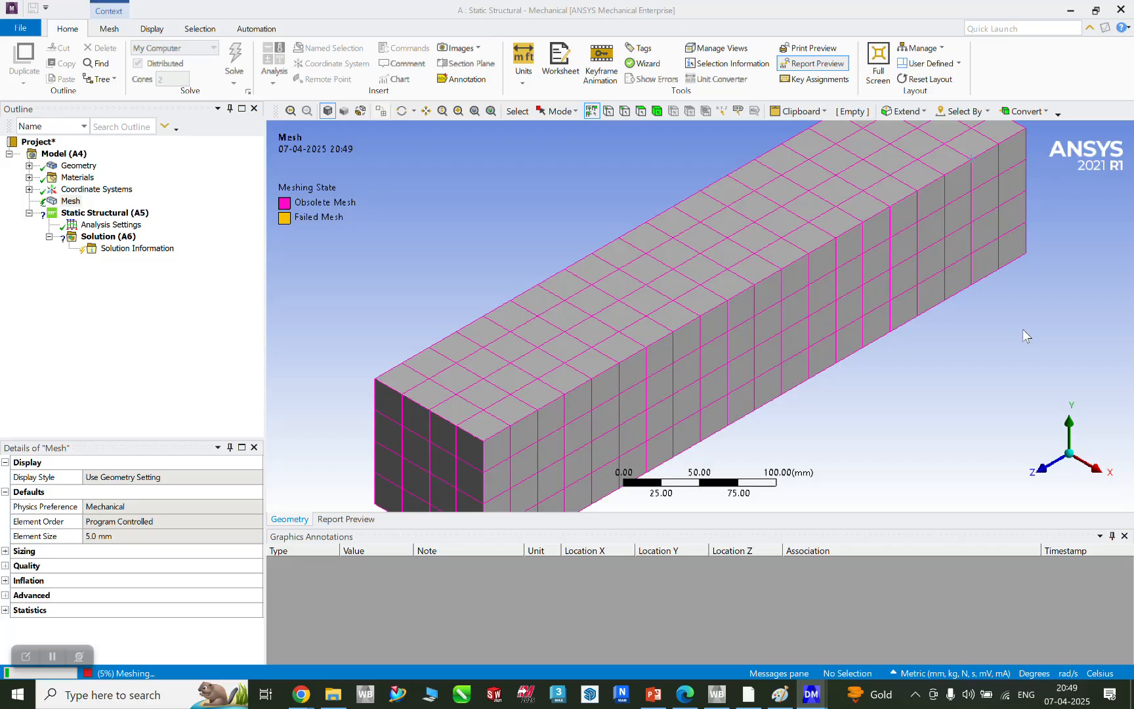
scroll(1022, 329, down, 4)
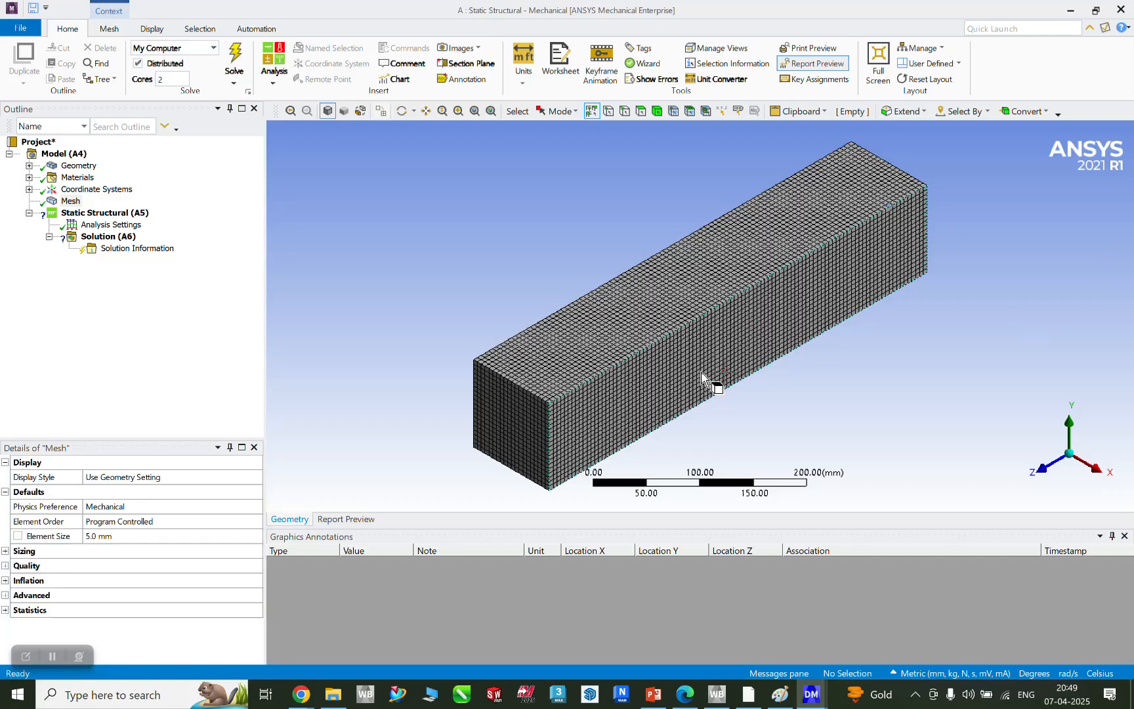
scroll(702, 372, up, 5)
scroll(711, 380, down, 5)
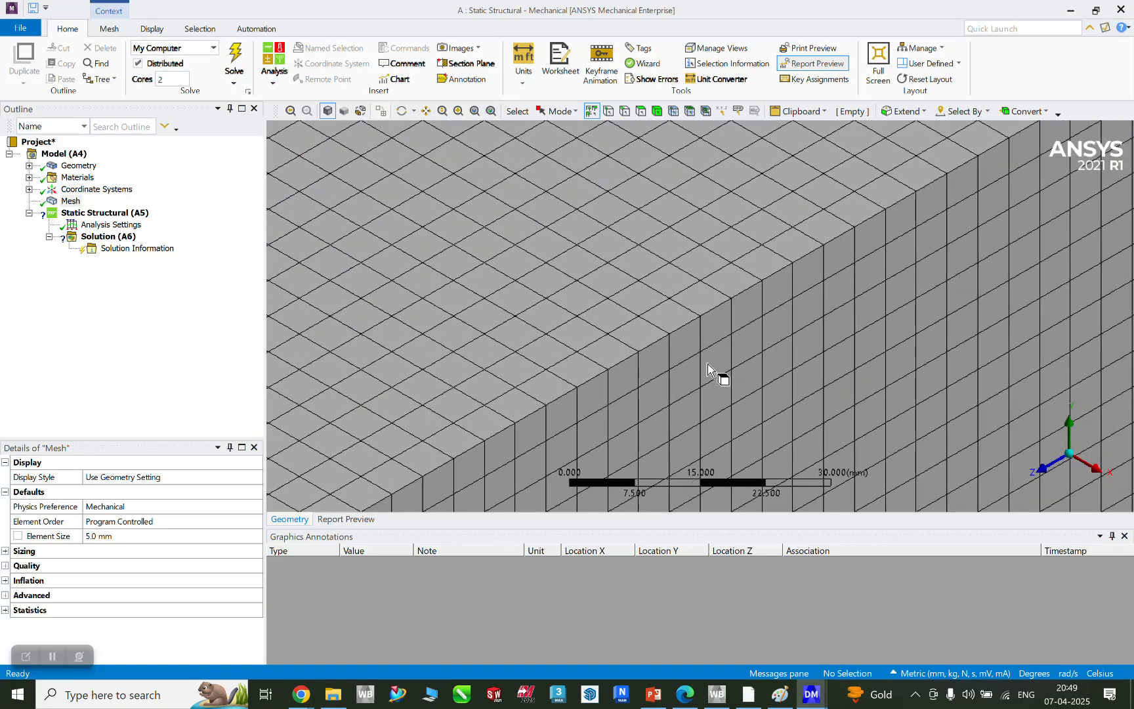
scroll(768, 311, down, 5)
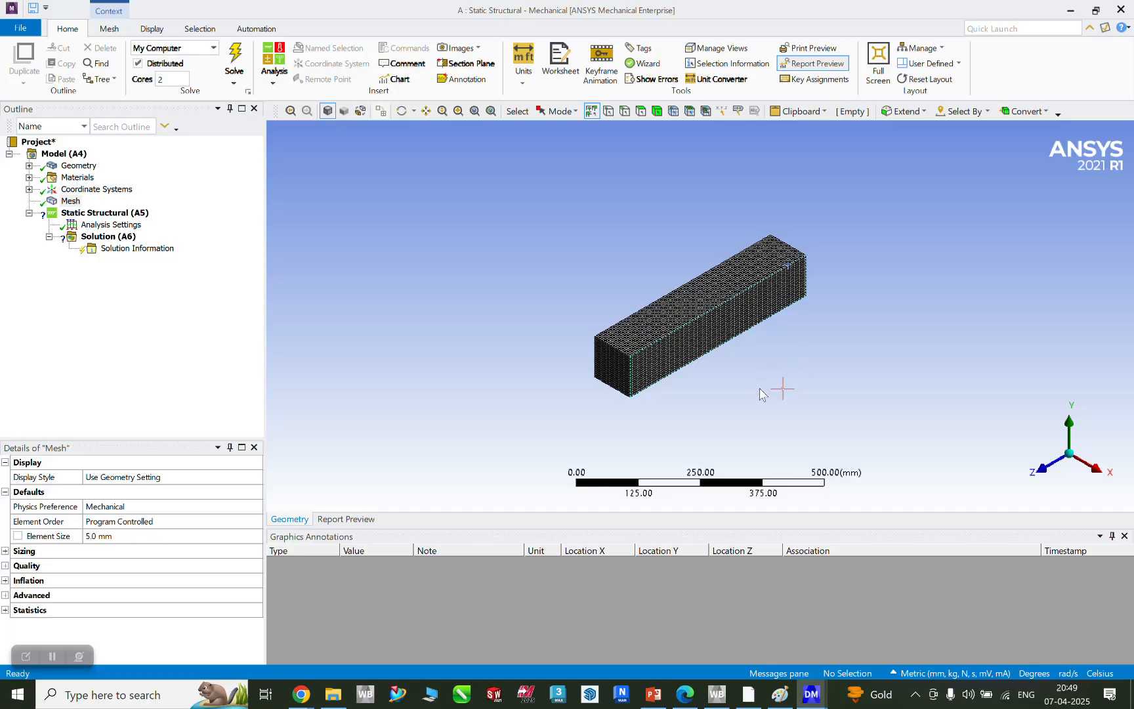
scroll(635, 405, up, 1)
scroll(635, 405, up, 2)
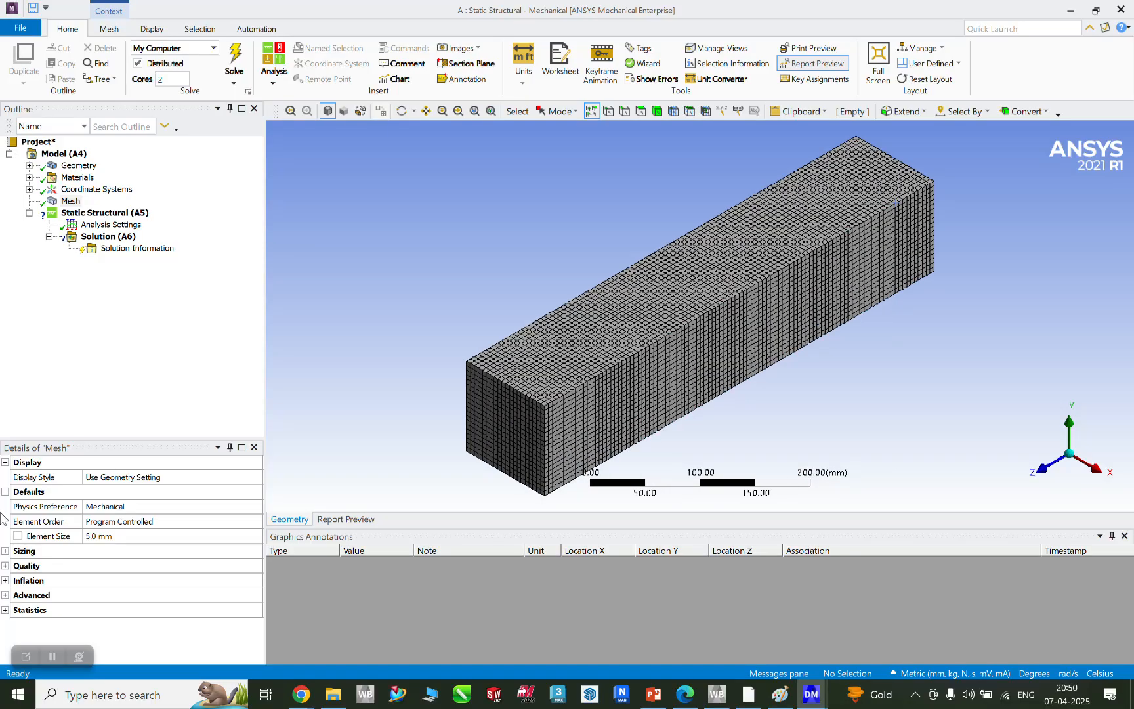
Step: Set the global mesh element size to 8 mm, then regenerate the bar's mesh and inspect it
click(123, 537)
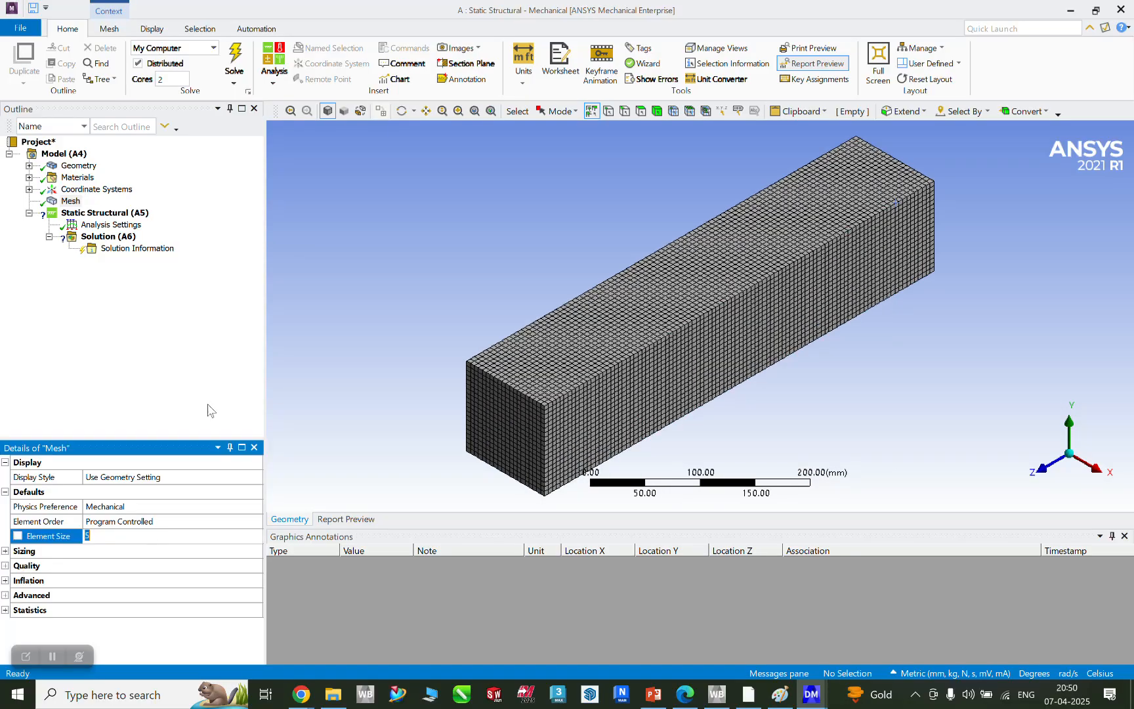
text(8)
key(Return)
right_click(66, 204)
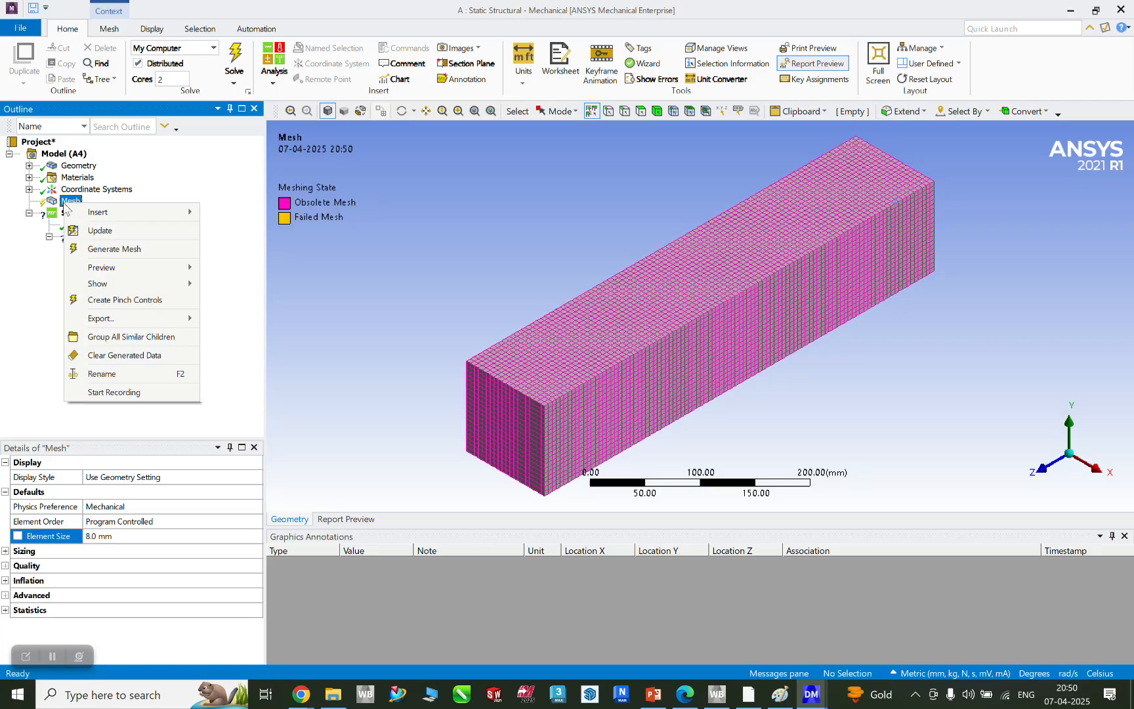
click(122, 250)
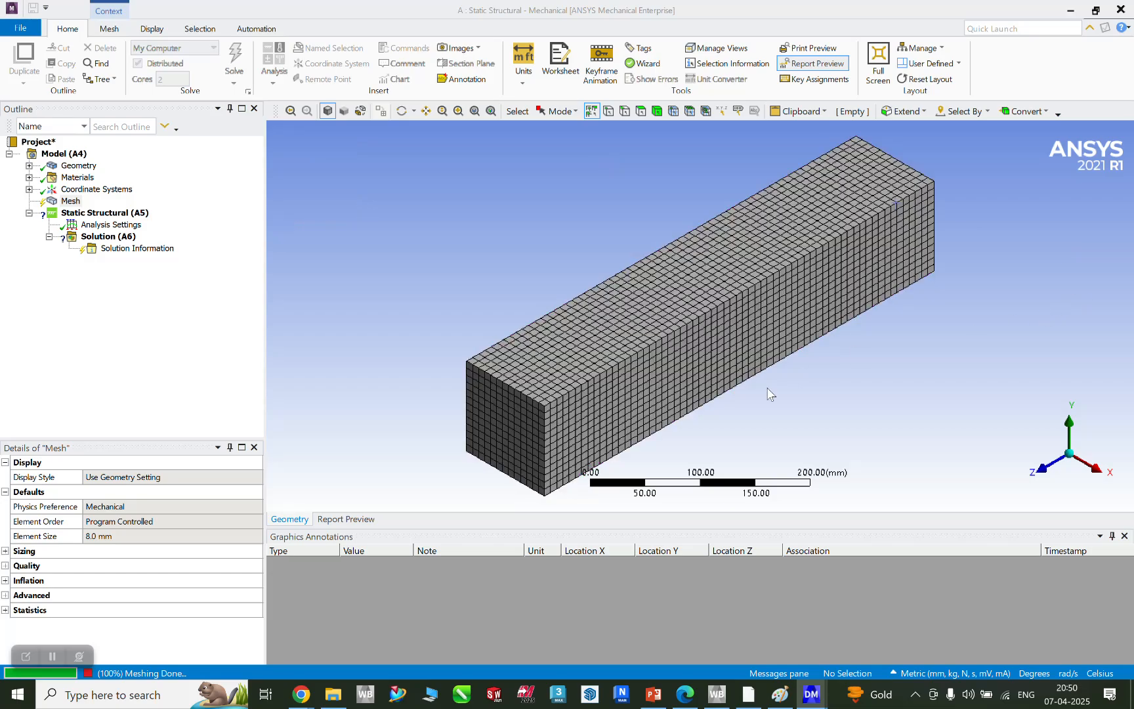
scroll(768, 392, up, 6)
scroll(761, 394, down, 6)
middle_drag(560, 181, 573, 243)
Step: Insert a mesh Method control and scope it to the bar's solid body
click(77, 202)
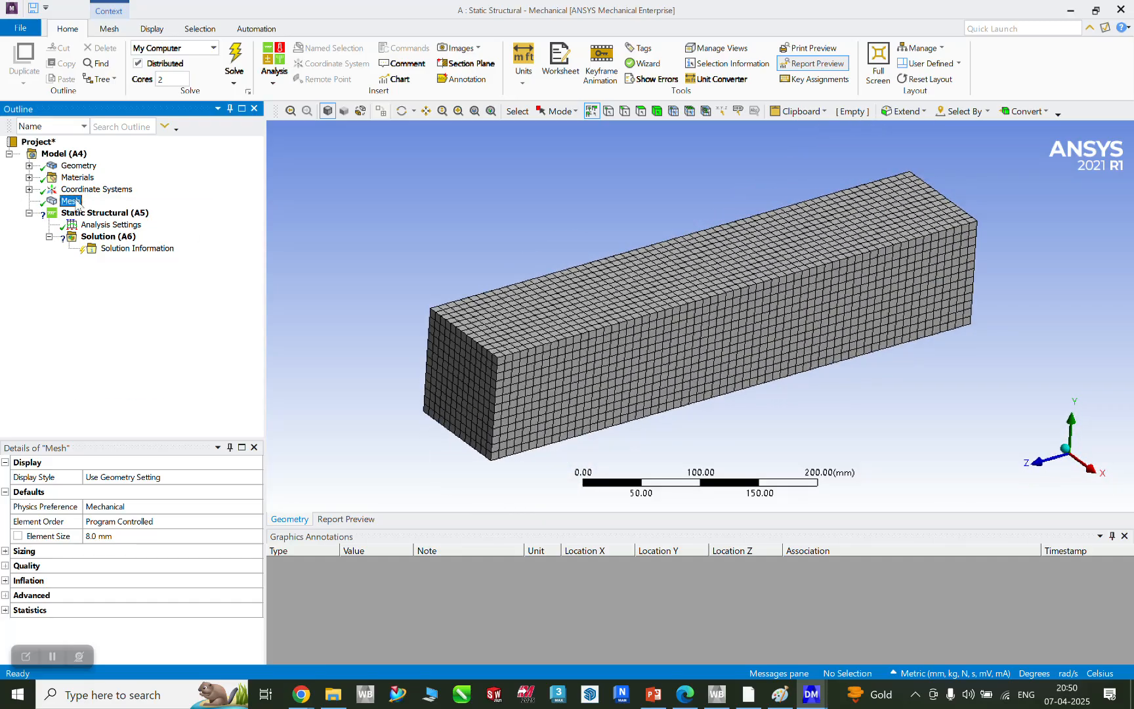
right_click(76, 203)
mouse_move(100, 210)
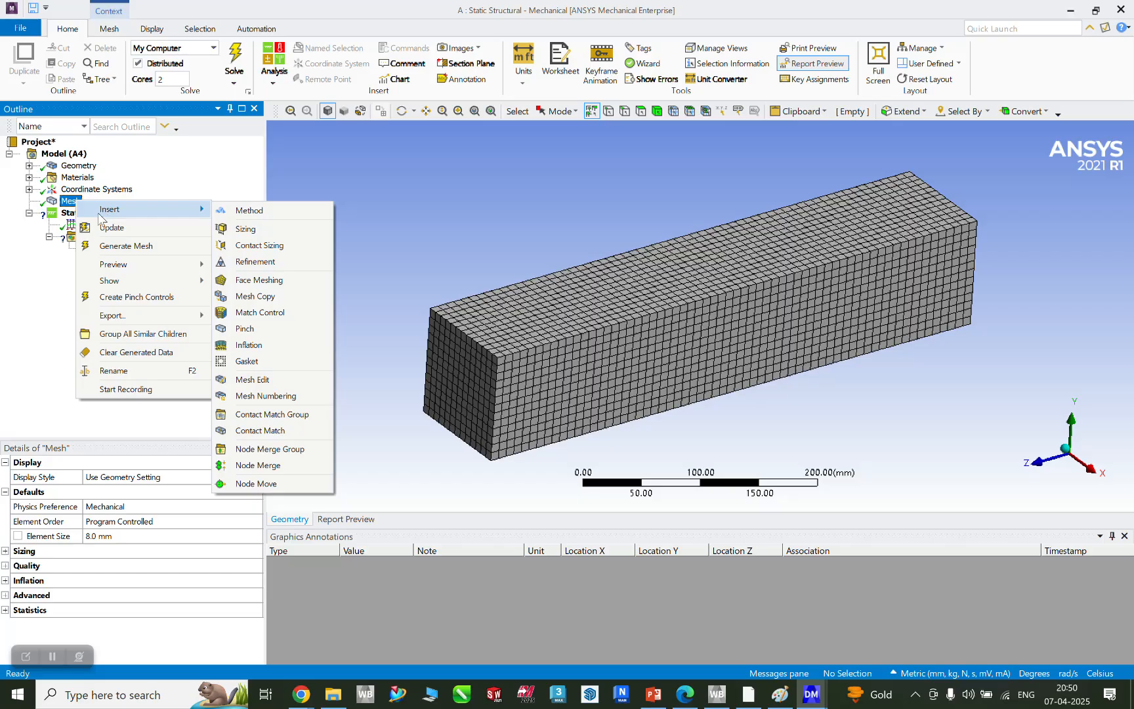
click(252, 212)
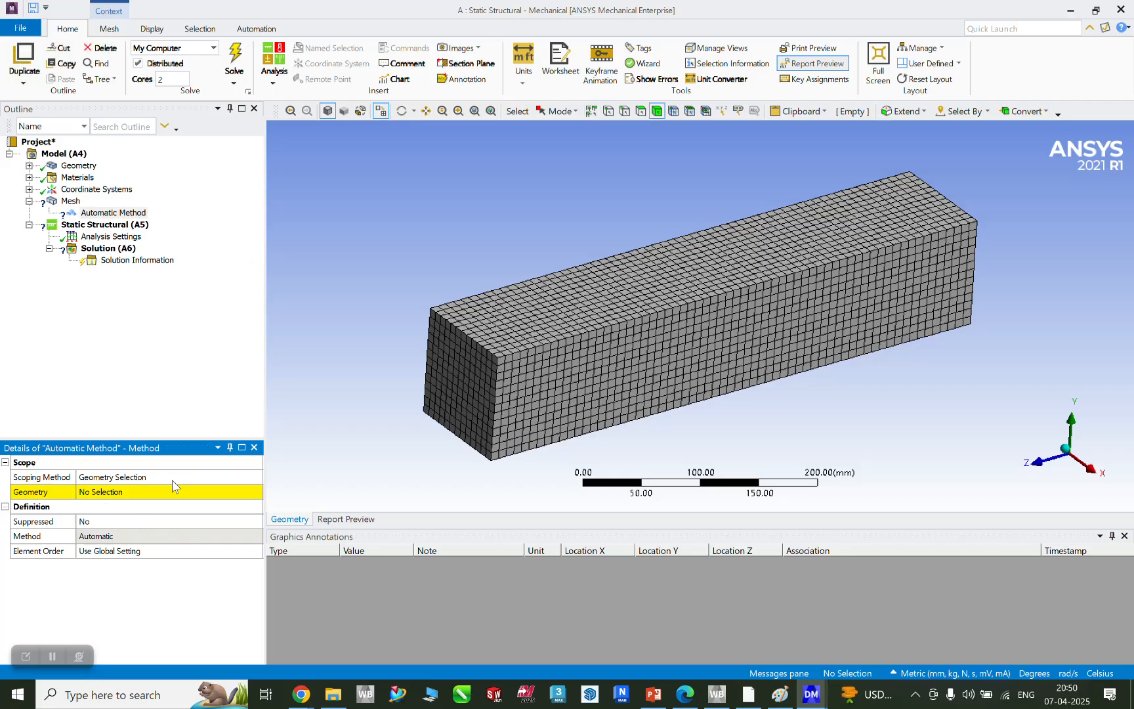
click(627, 317)
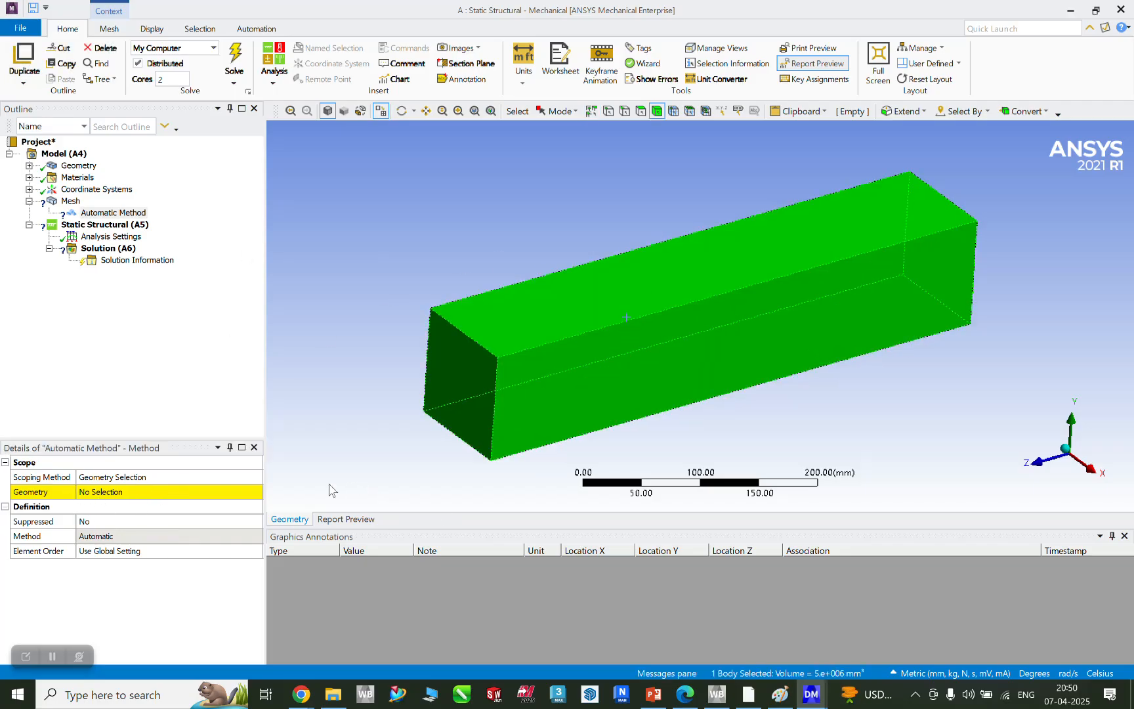
click(149, 492)
click(138, 492)
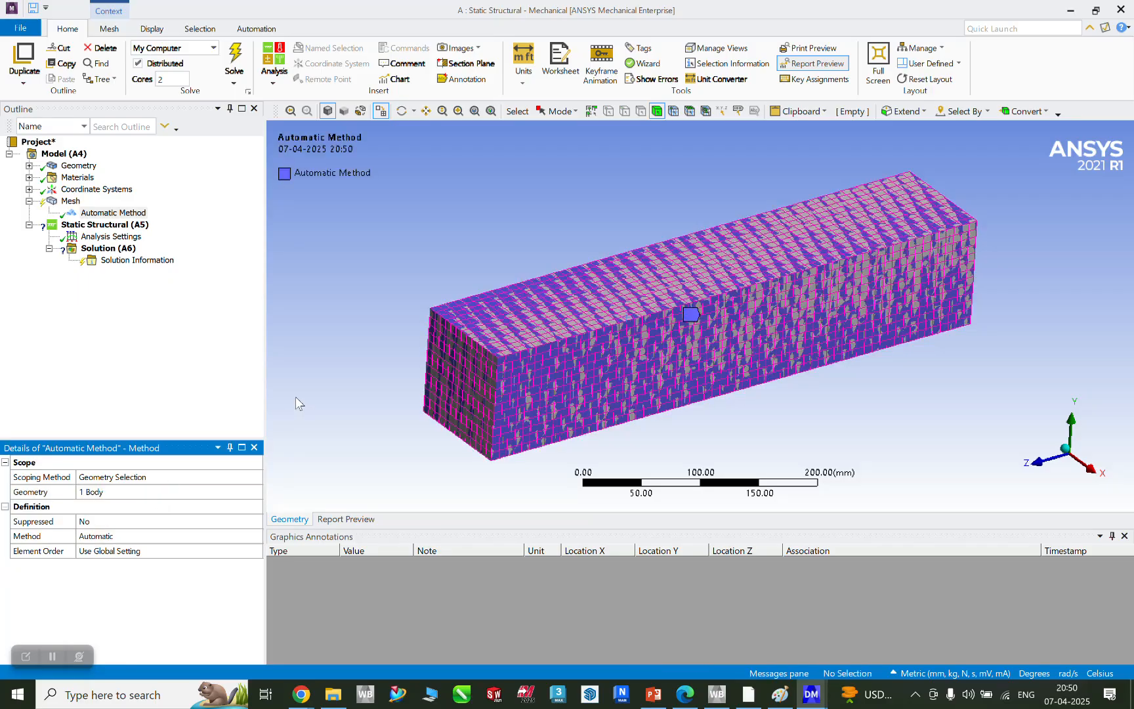
Step: Set the mesh method to Tetrahedrons, then regenerate the bar's mesh and examine the elements up close
click(119, 540)
click(256, 536)
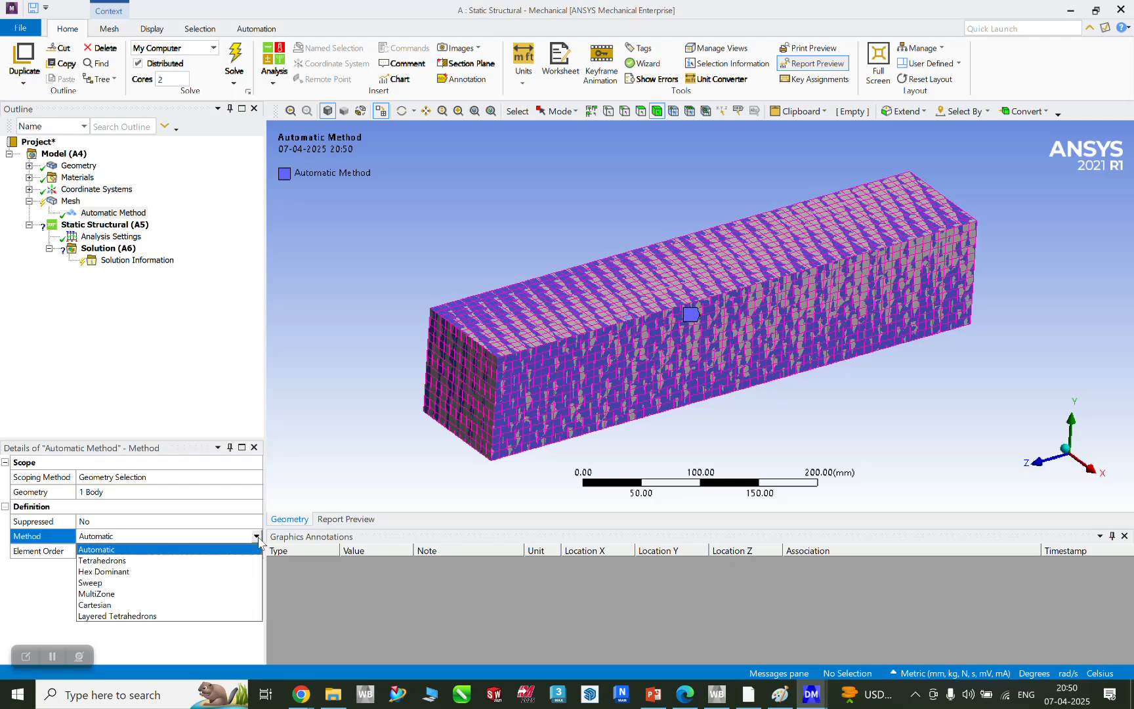
click(109, 561)
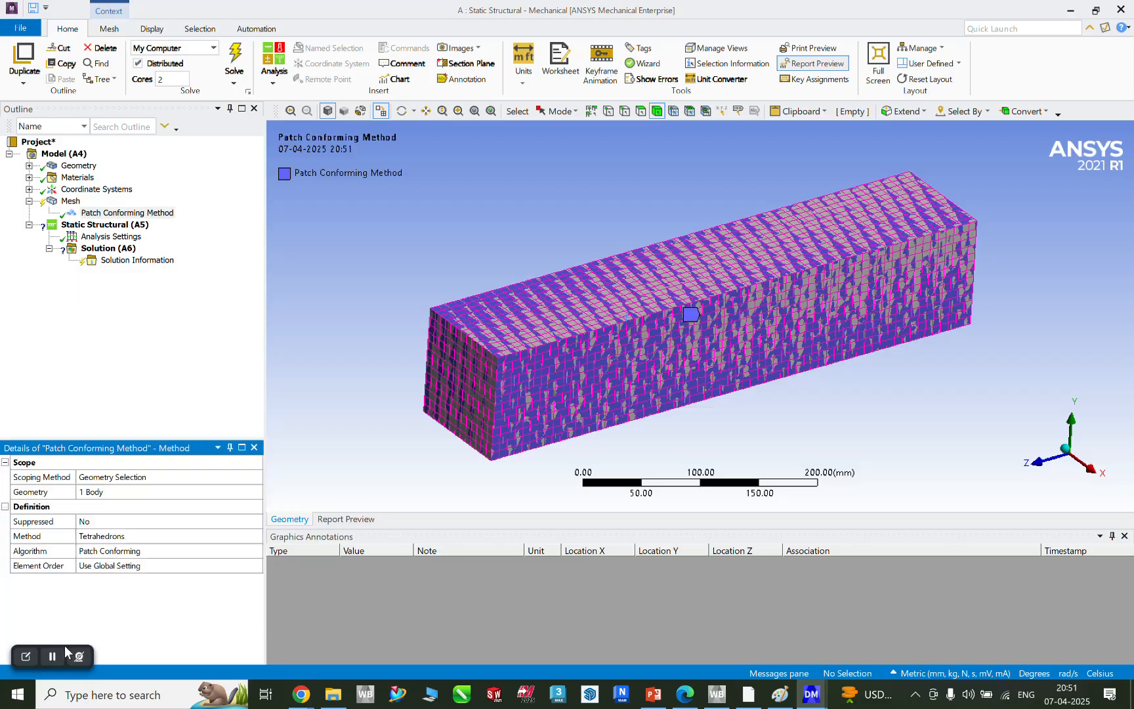
right_click(70, 201)
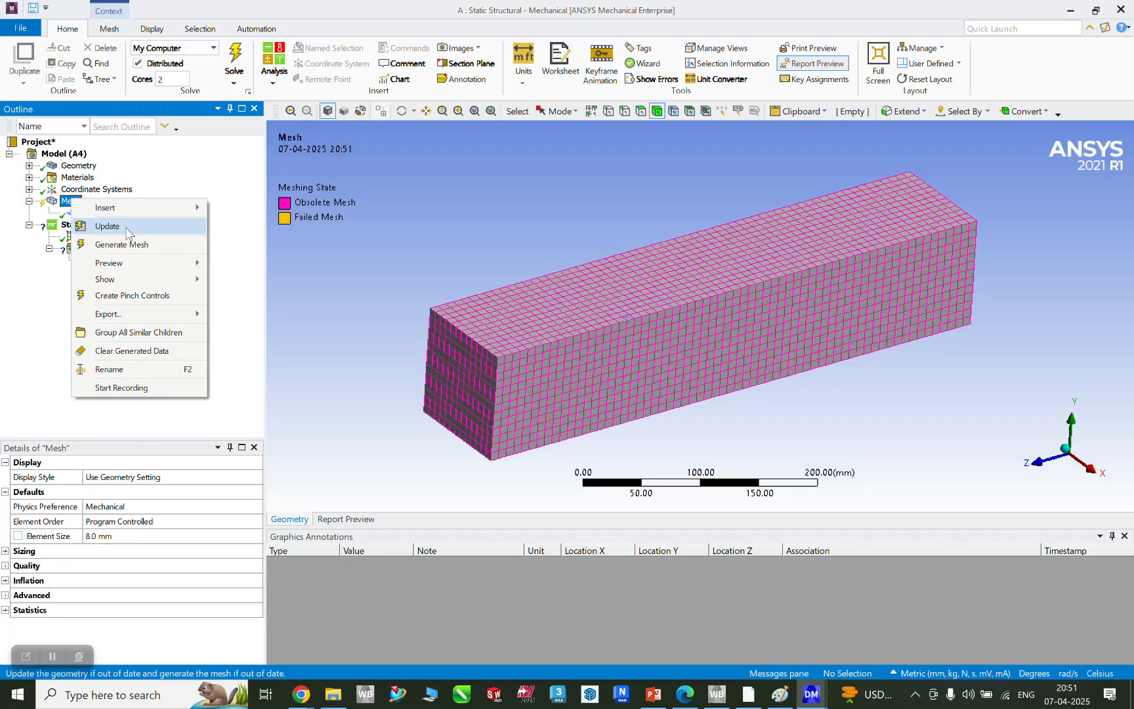
click(132, 250)
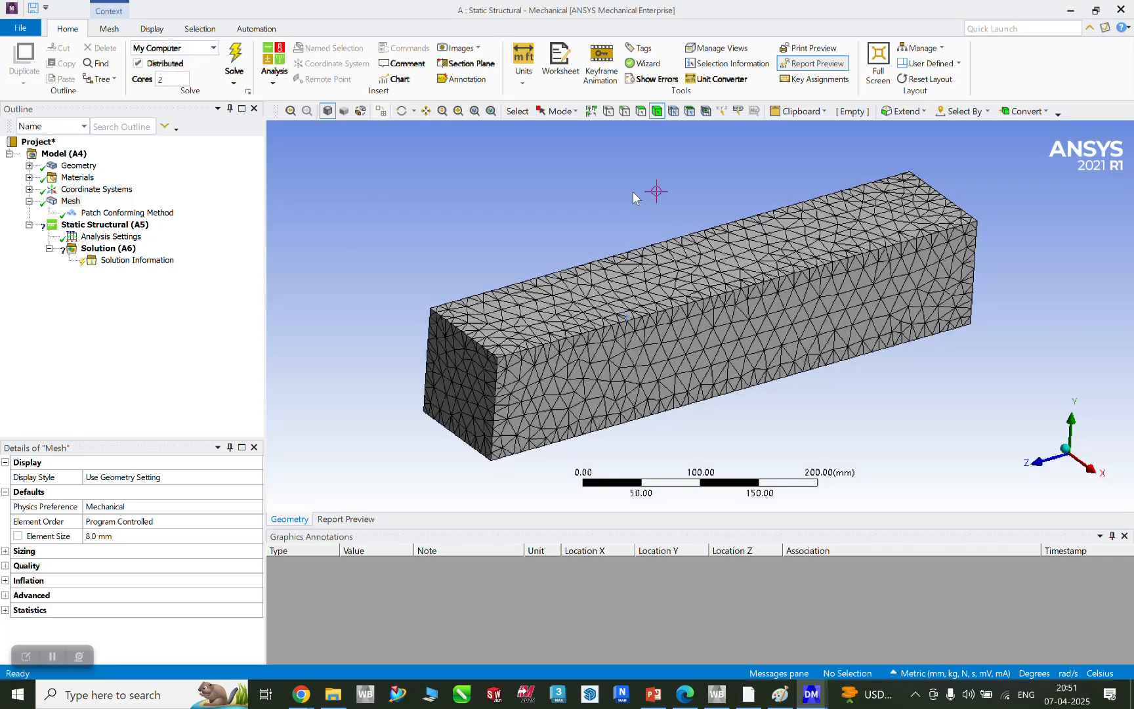
scroll(788, 379, up, 5)
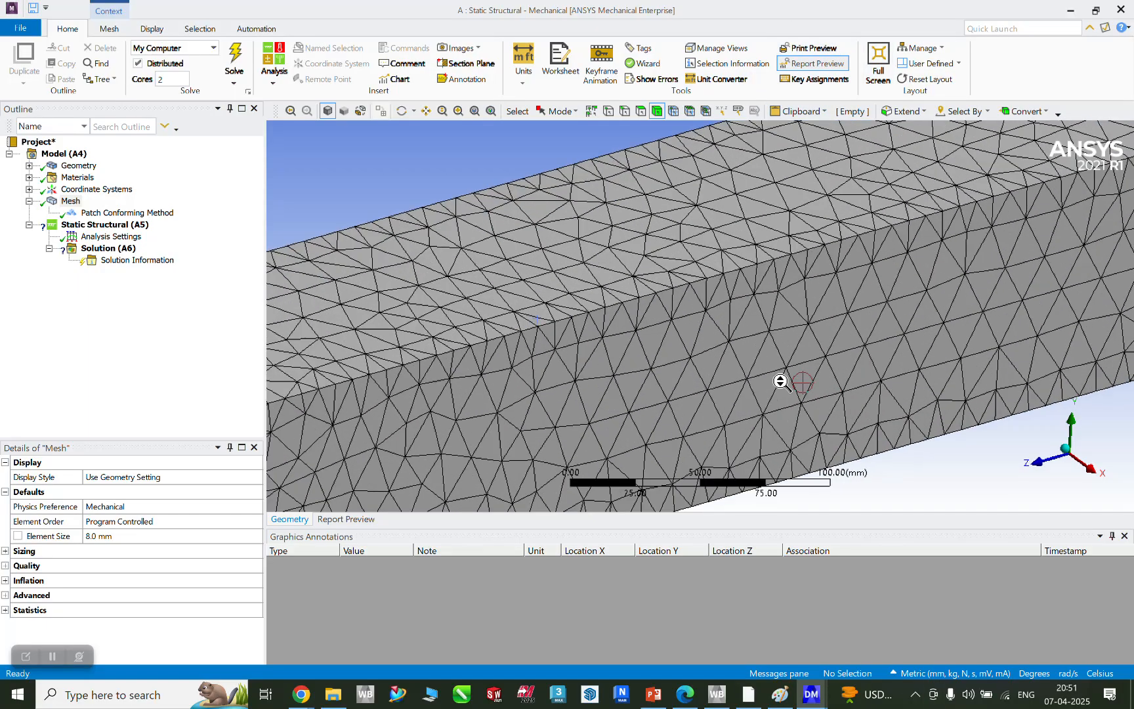
middle_drag(740, 372, 671, 357)
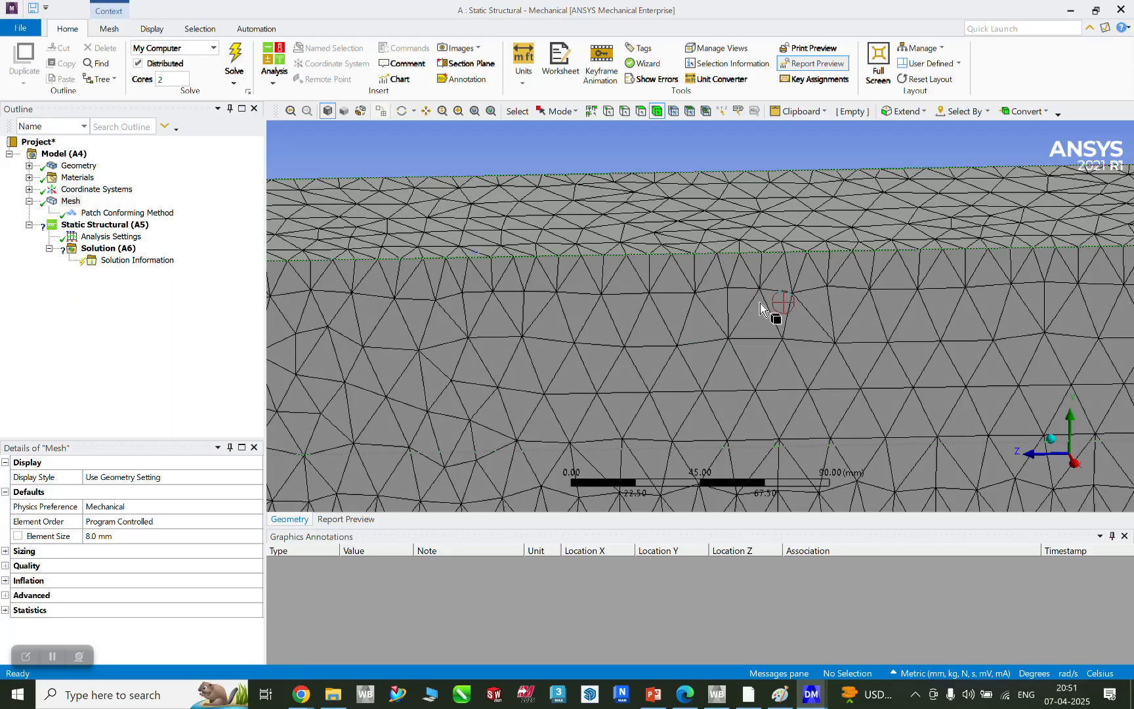
middle_drag(784, 325, 755, 432)
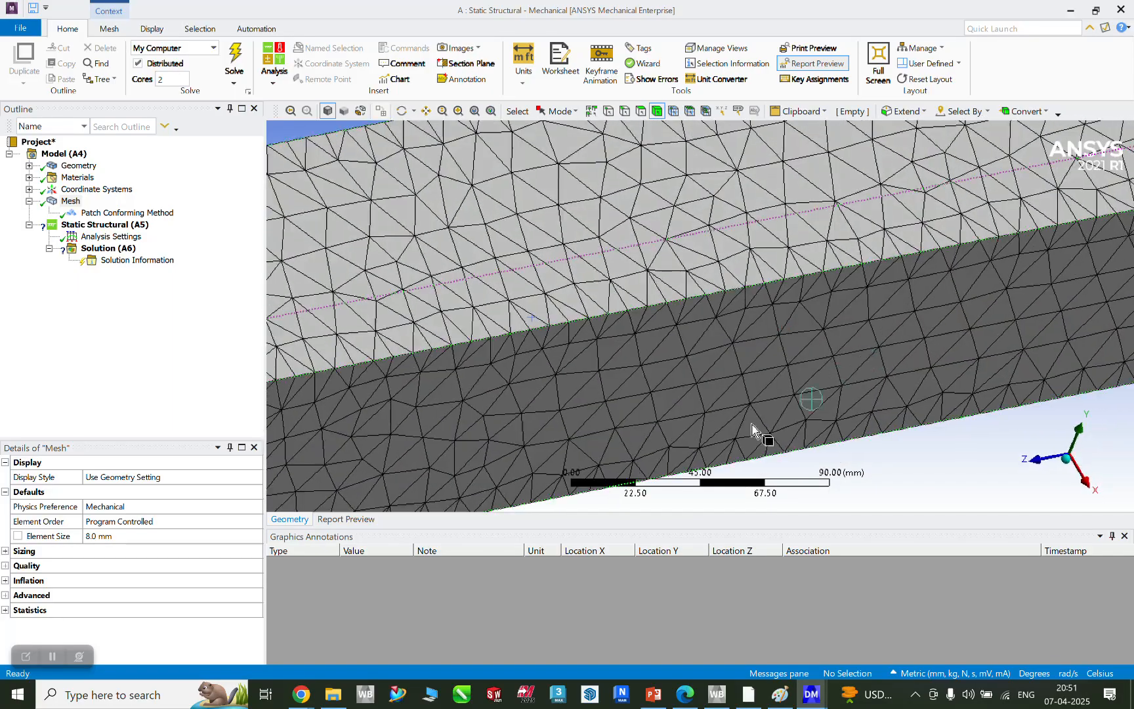
Step: Set the global element size to 5 mm, then regenerate the tetrahedral mesh and examine it over the whole bar
click(118, 536)
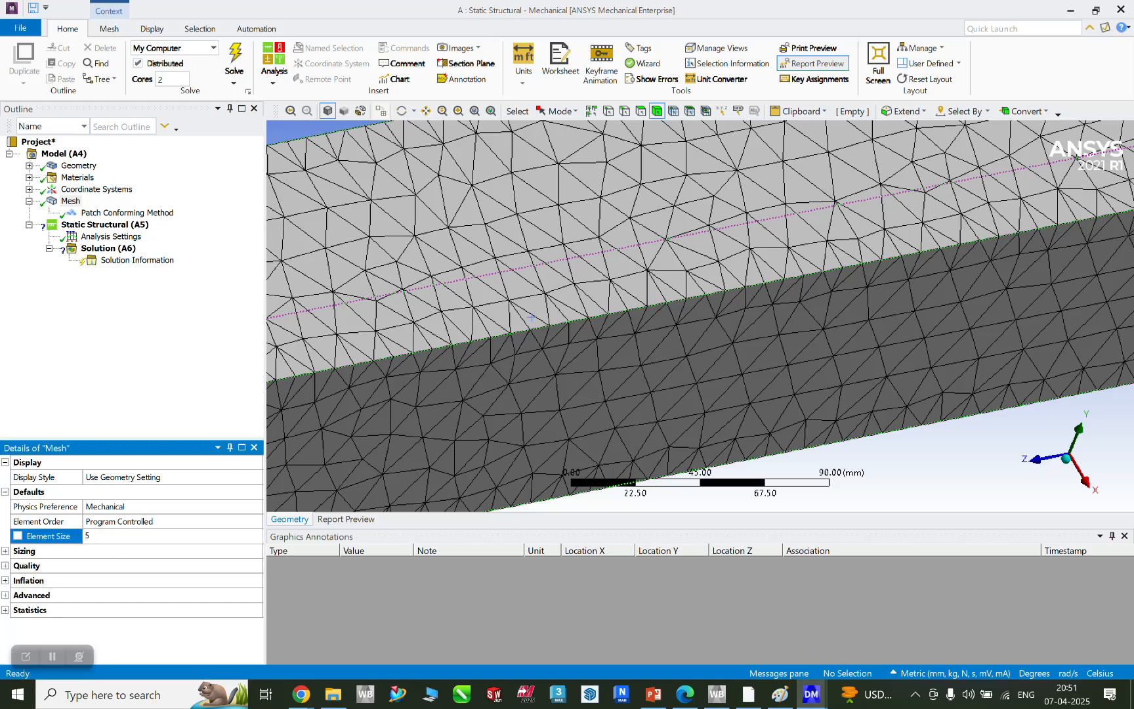
scroll(520, 263, up, 3)
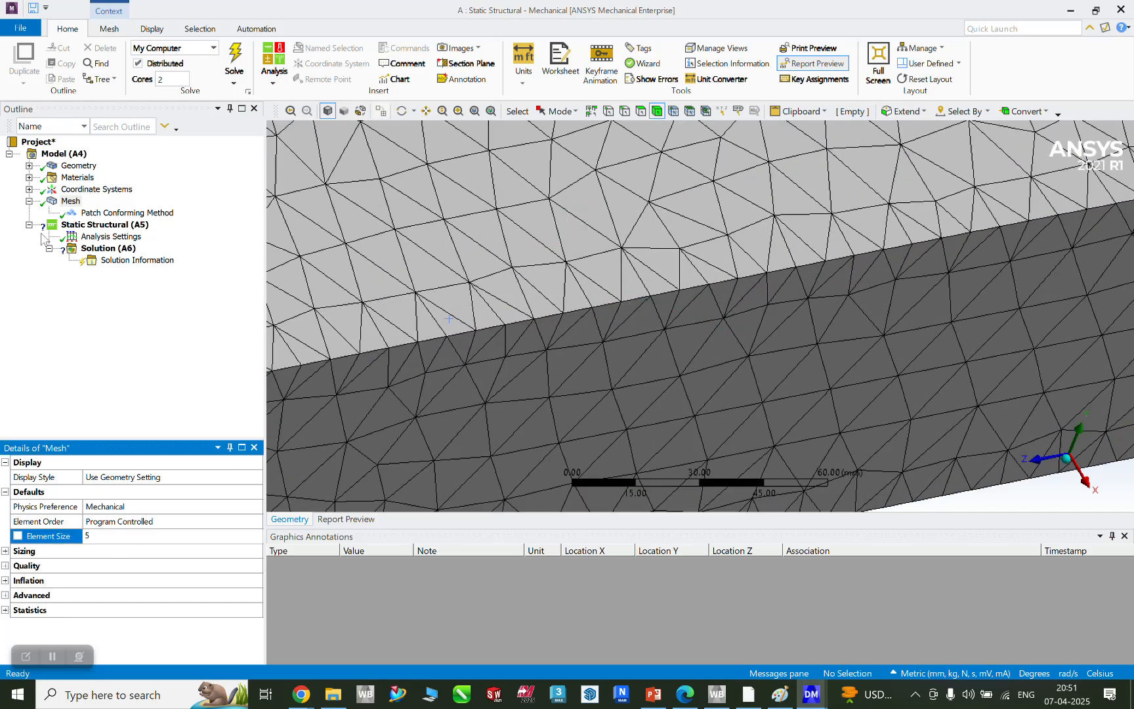
right_click(68, 201)
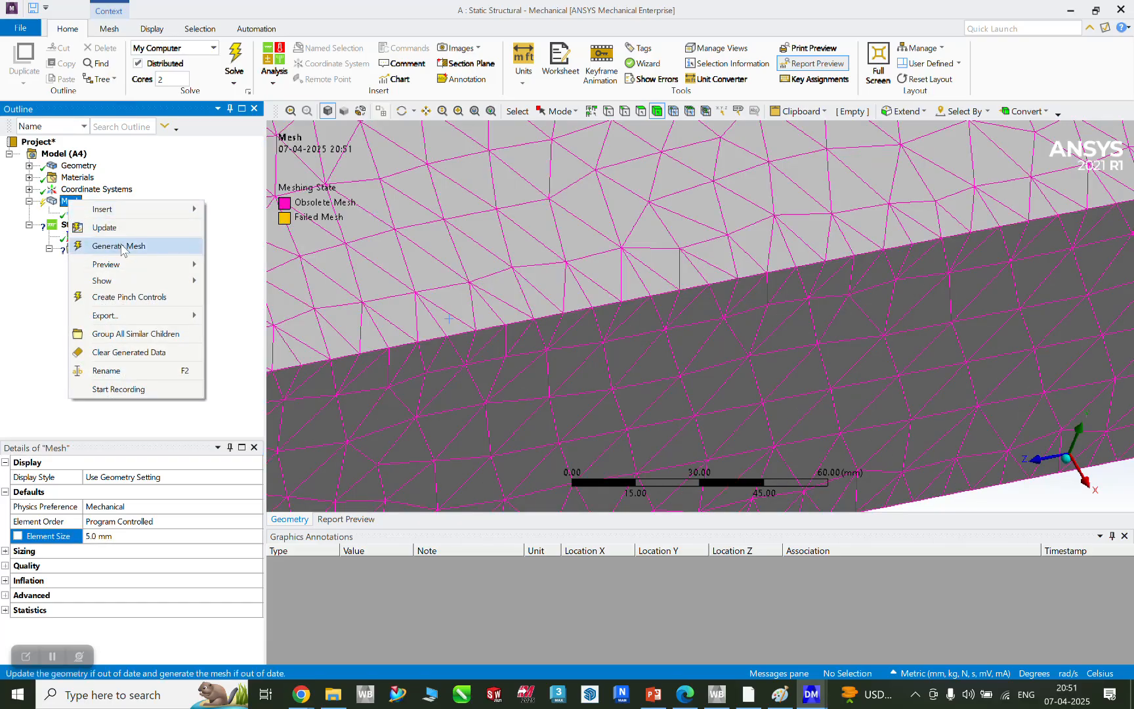
click(121, 247)
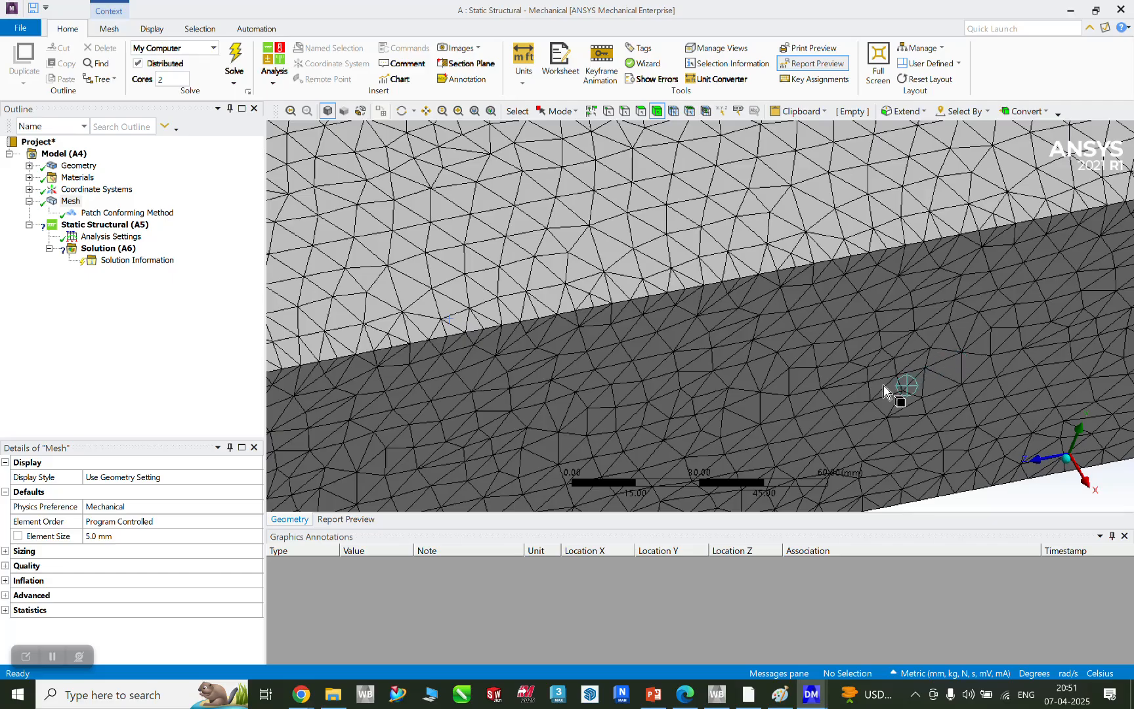
mouse_move(873, 389)
middle_down()
mouse_move(873, 332)
mouse_move(883, 372)
mouse_move(863, 379)
middle_up()
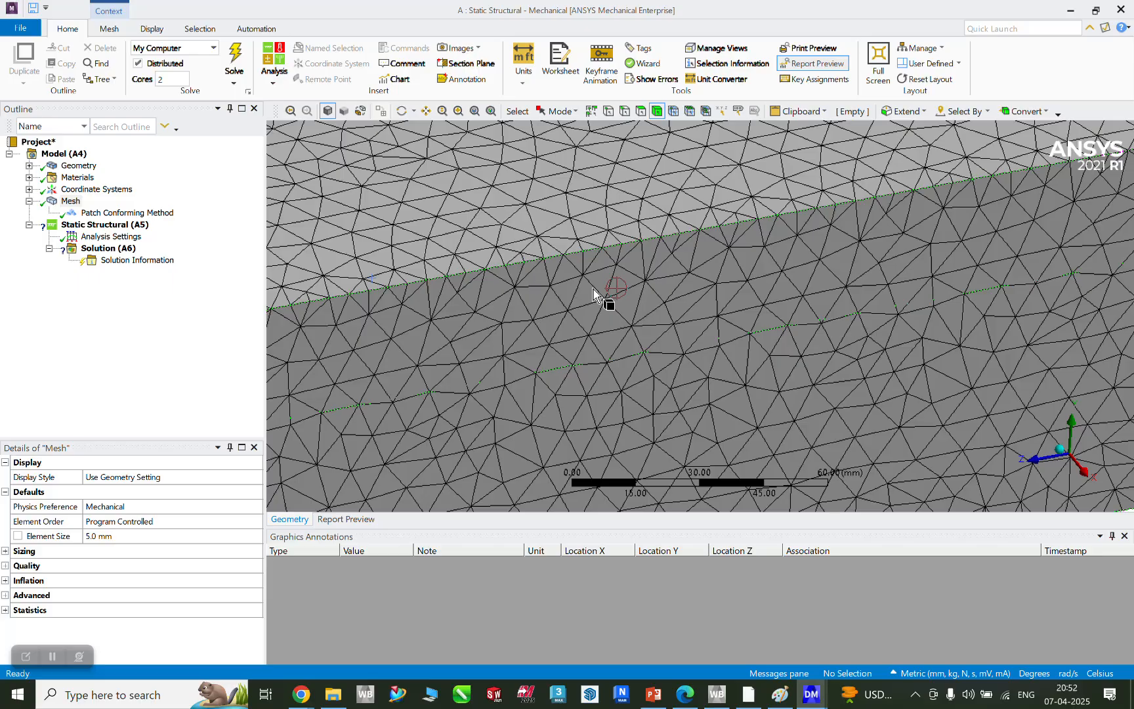
scroll(754, 389, down, 5)
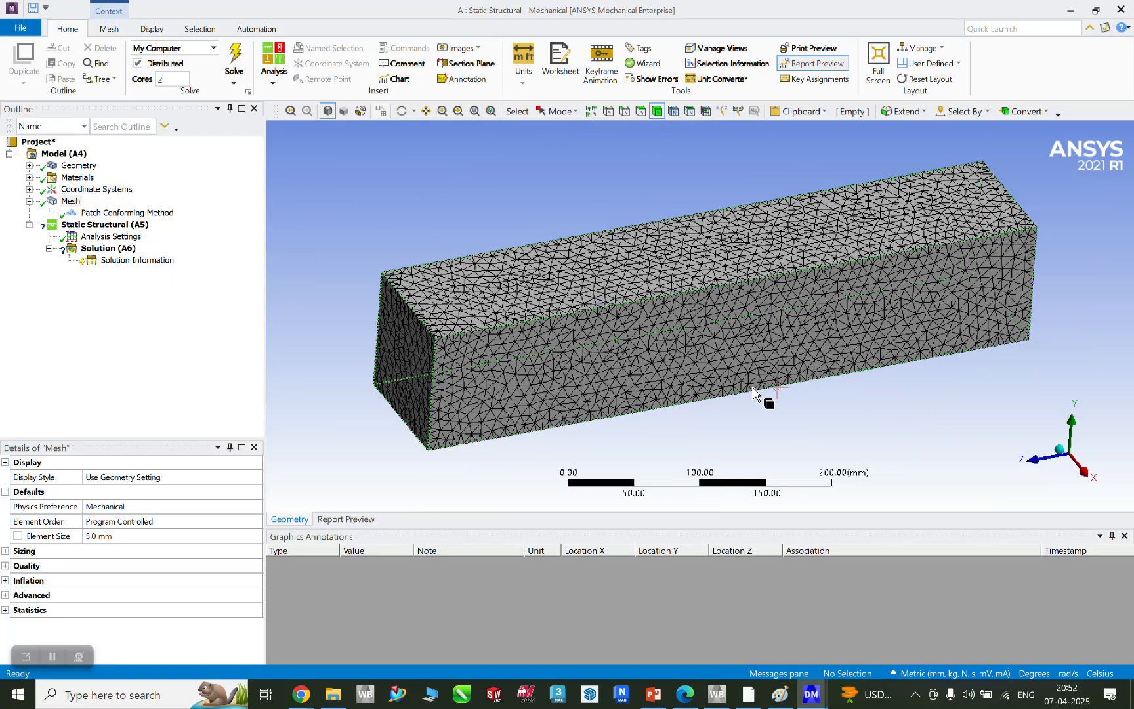
scroll(755, 392, down, 2)
middle_drag(760, 397, 657, 387)
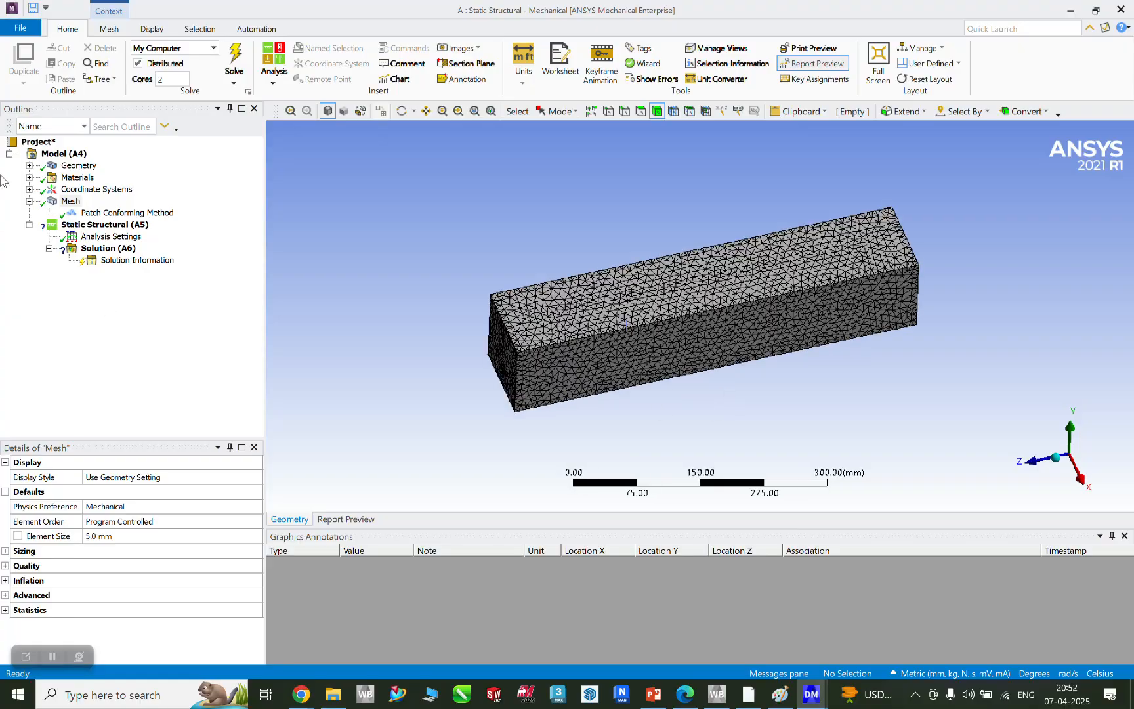
Step: Change the bar's mesh method from Tetrahedrons to Hex Dominant
click(105, 213)
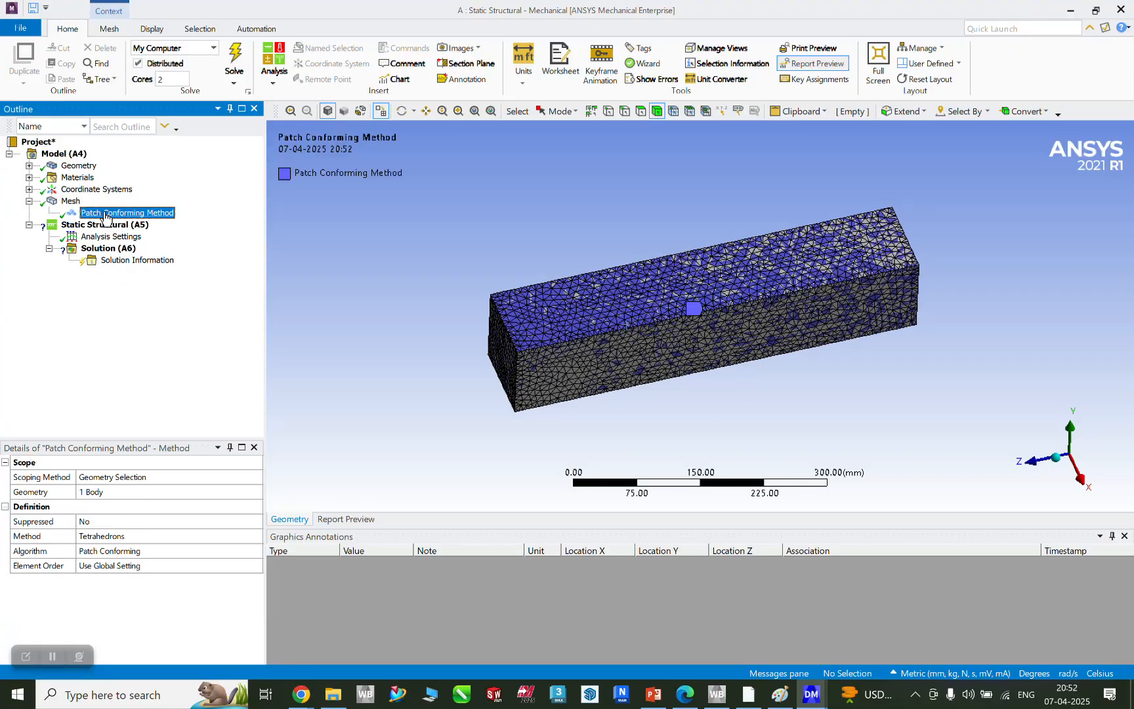
click(115, 535)
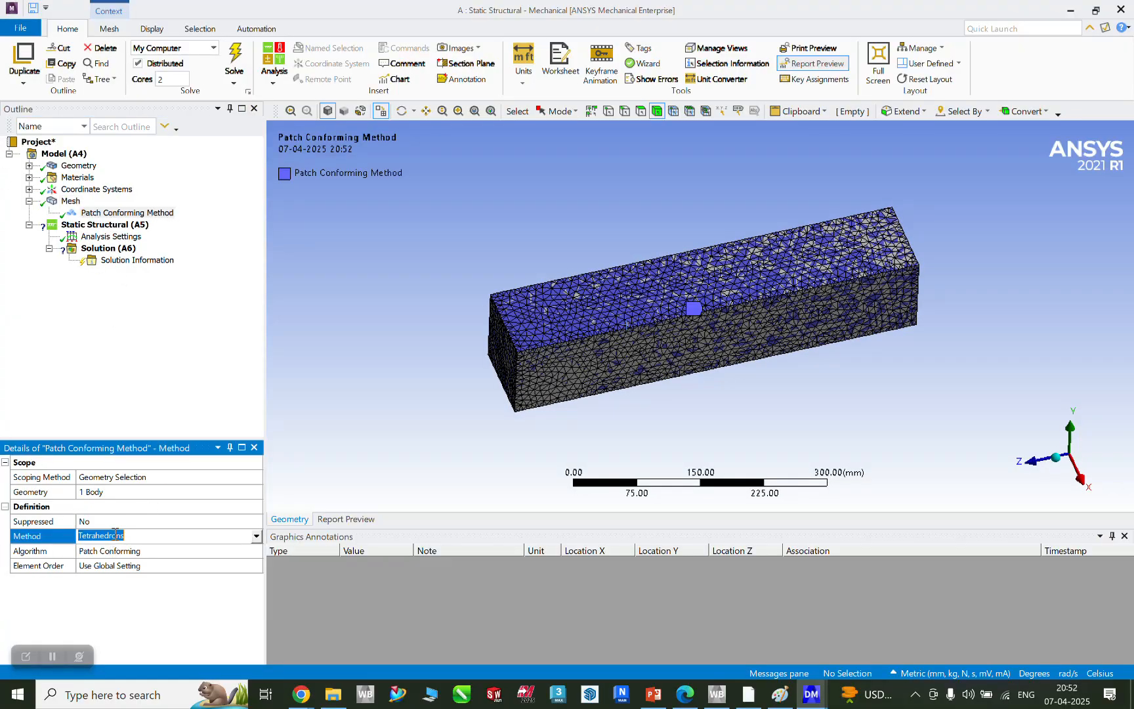
click(256, 536)
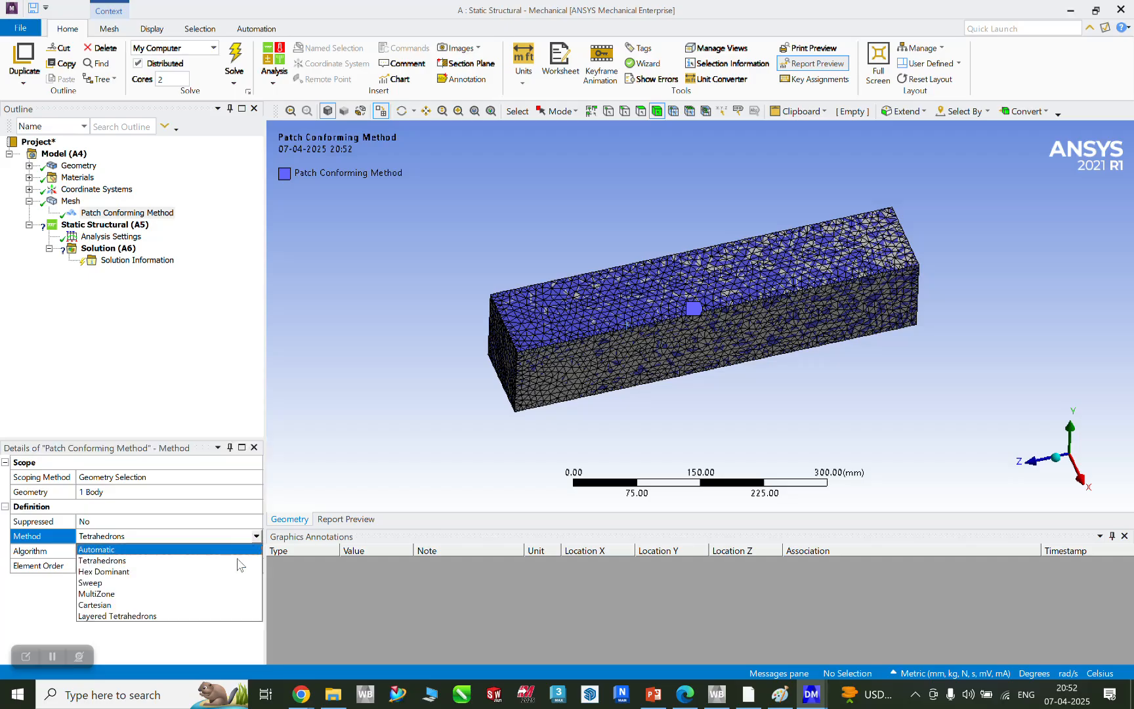
click(118, 572)
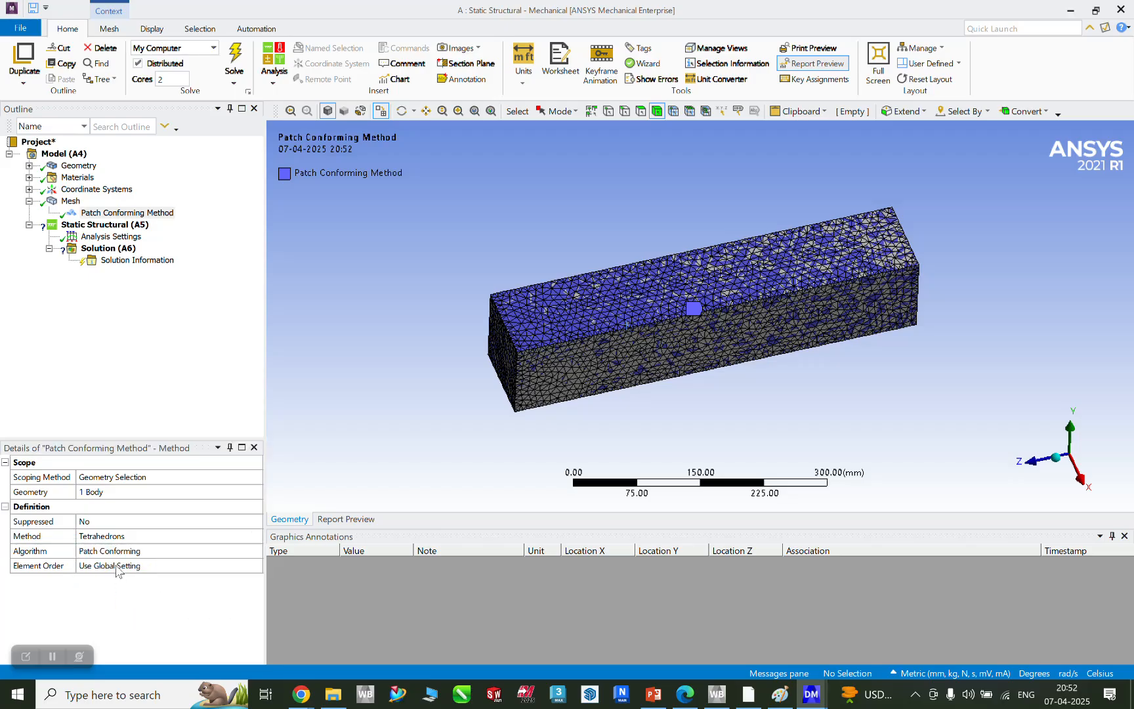
Step: Regenerate the bar's mesh with the Hex Dominant method and inspect the elements on its faces
right_click(66, 202)
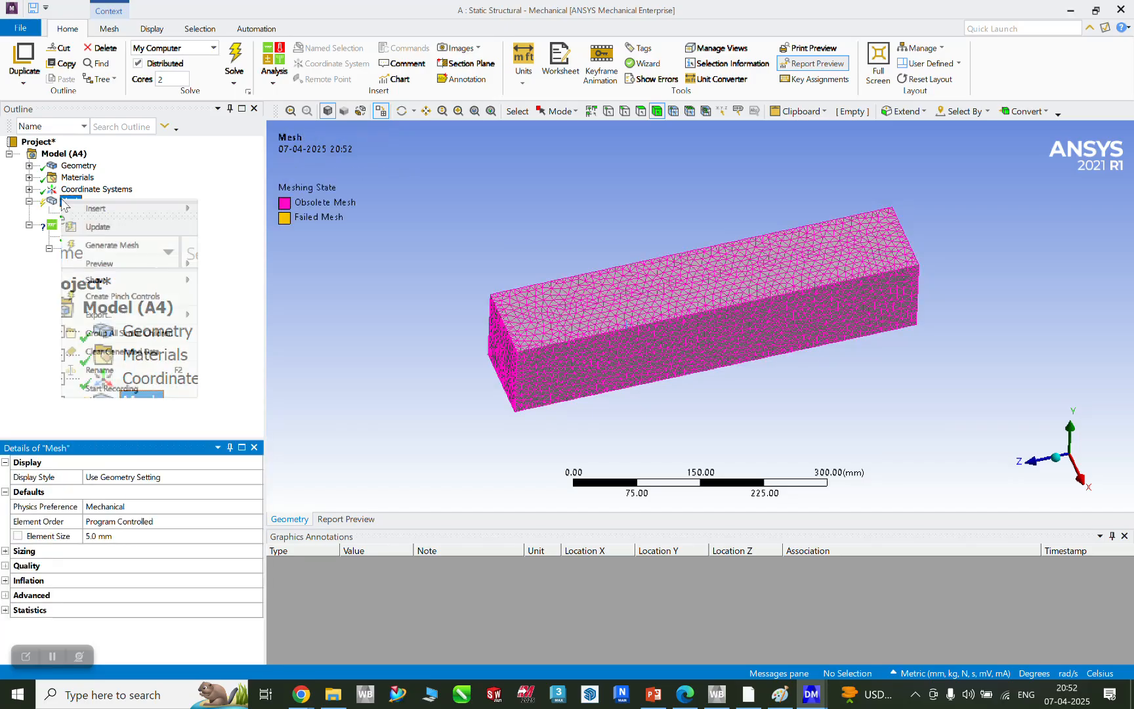
click(118, 245)
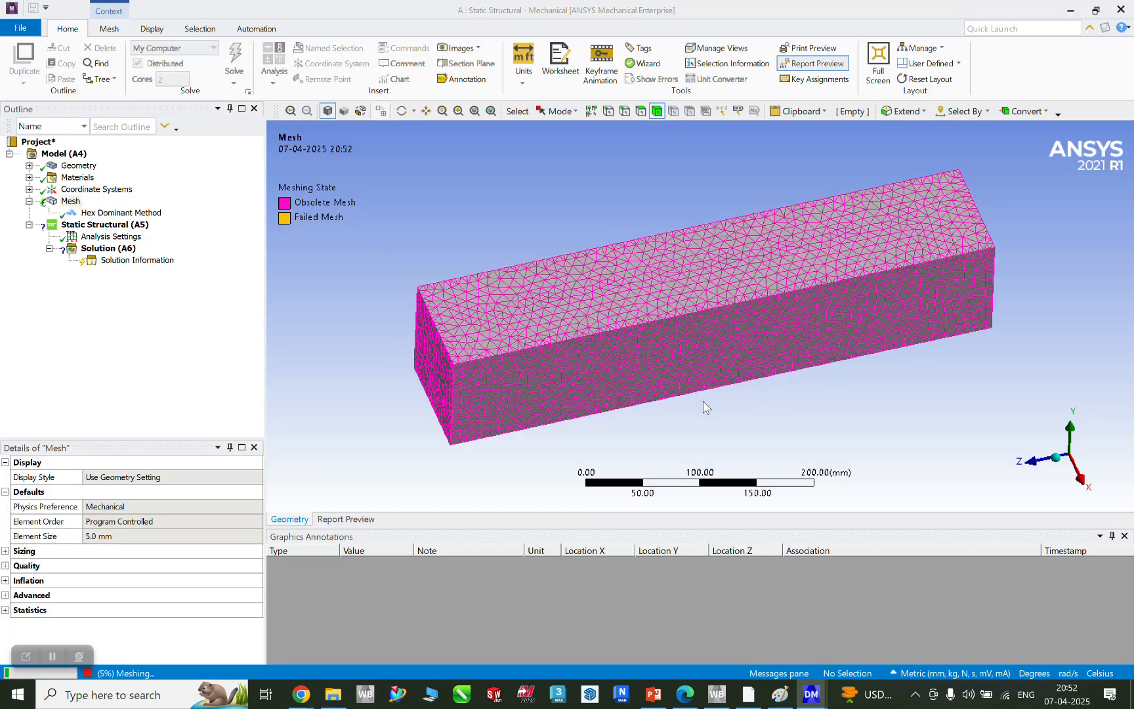
scroll(690, 428, up, 5)
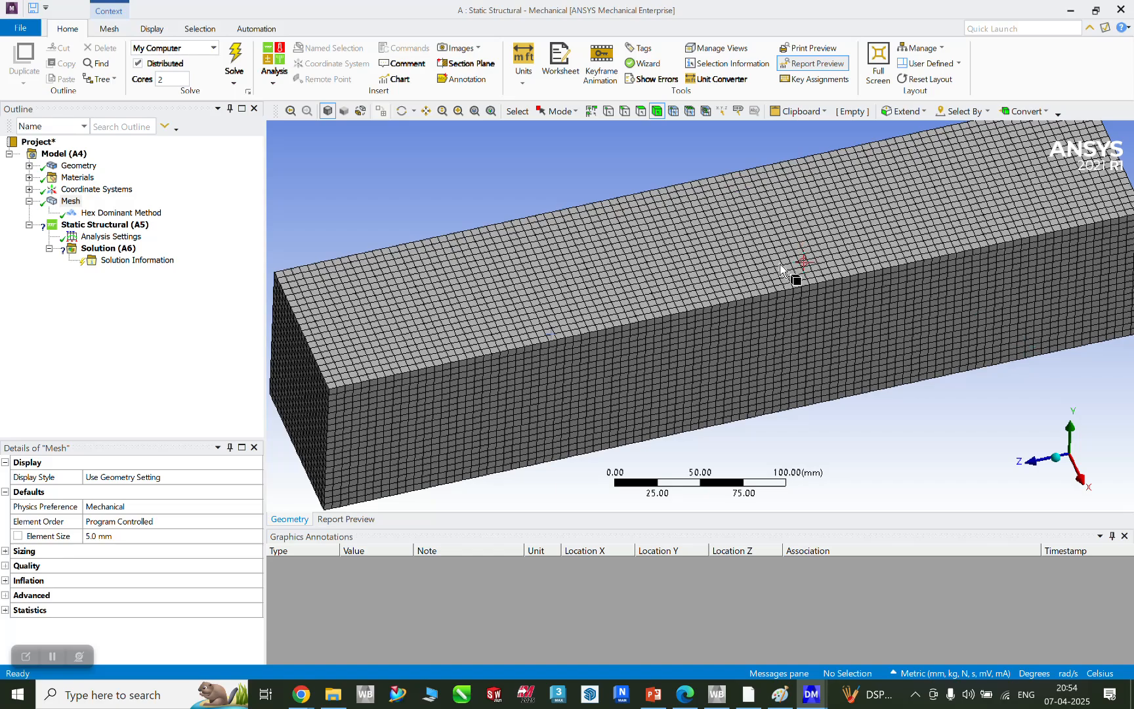
scroll(792, 360, up, 5)
mouse_move(793, 360)
middle_down()
mouse_move(814, 323)
mouse_move(759, 289)
middle_up()
scroll(759, 293, down, 5)
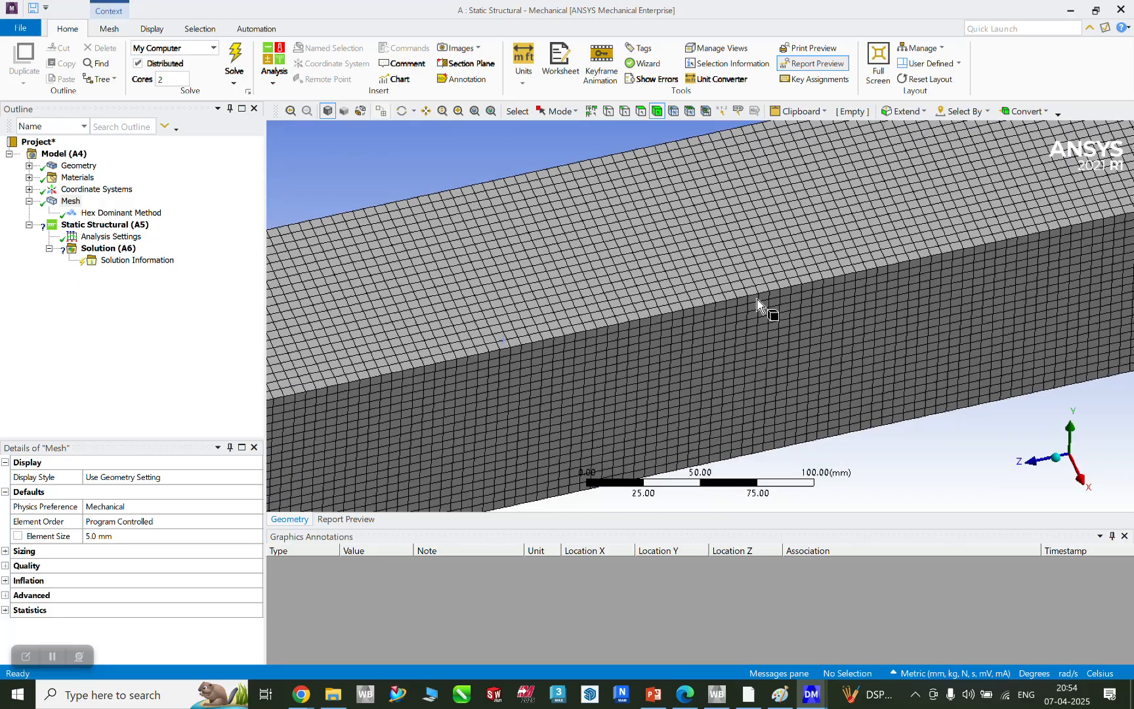
mouse_move(676, 322)
middle_down()
mouse_move(676, 260)
mouse_move(674, 289)
middle_up()
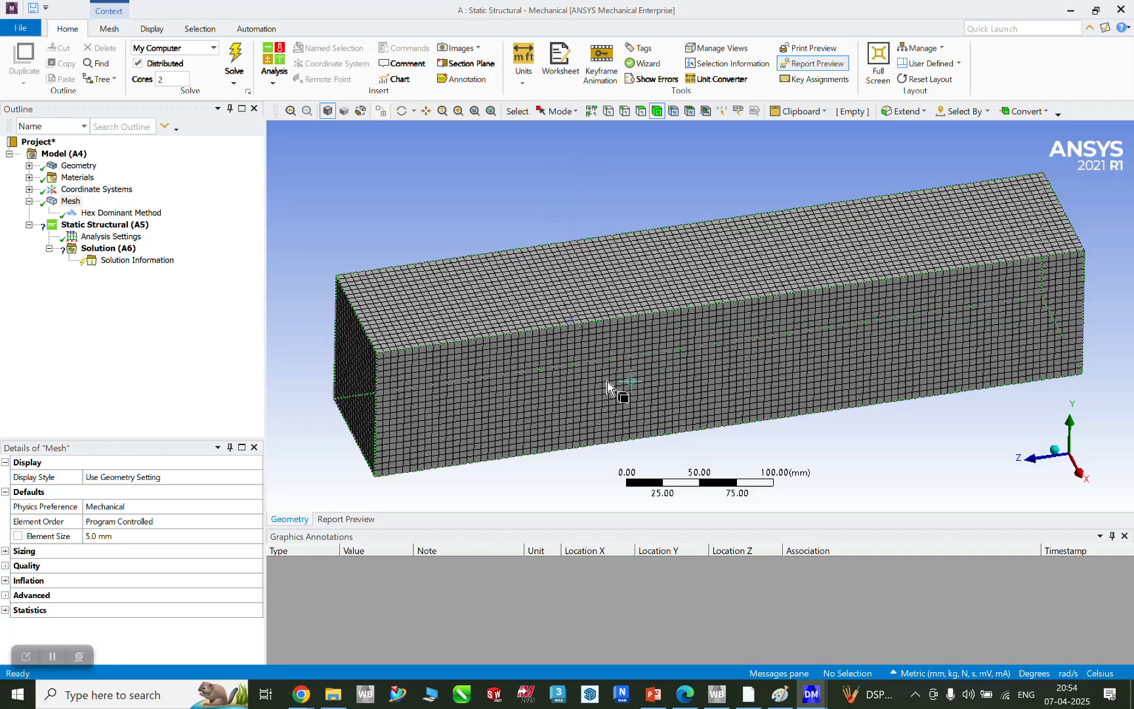
Step: Add a Fixed Support to the static structural analysis on the bar's square end face at the +Z end
click(138, 226)
middle_drag(802, 241, 755, 220)
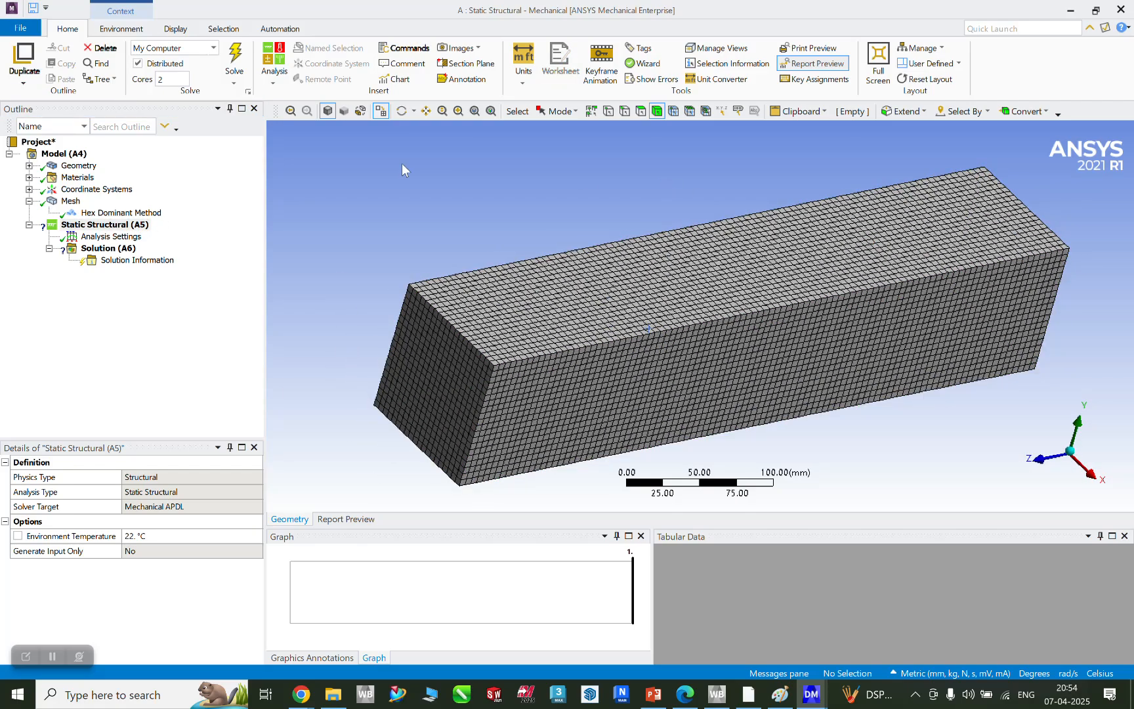
click(126, 31)
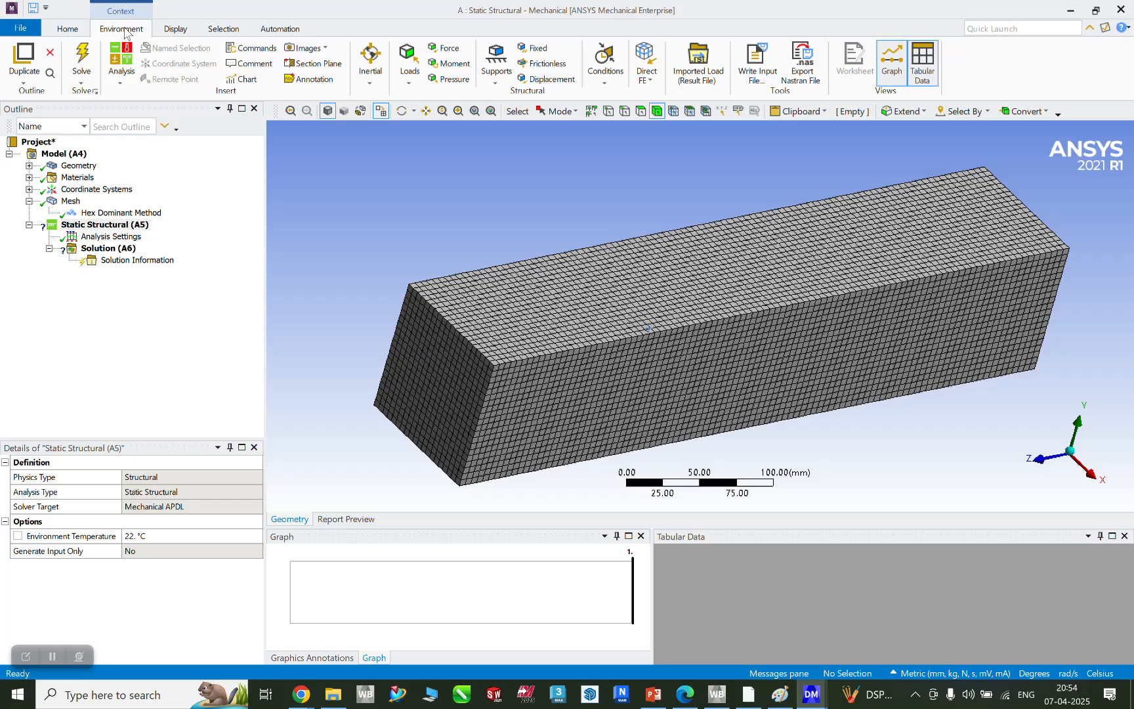
click(533, 48)
click(429, 379)
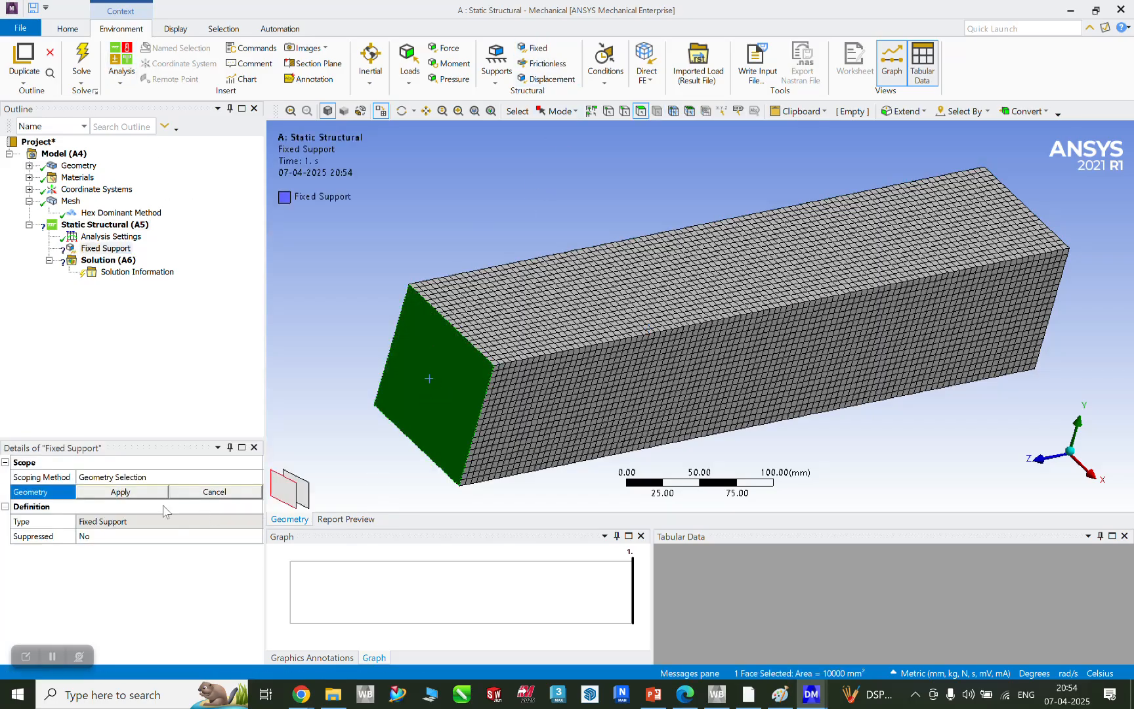
click(143, 493)
middle_drag(935, 391, 762, 400)
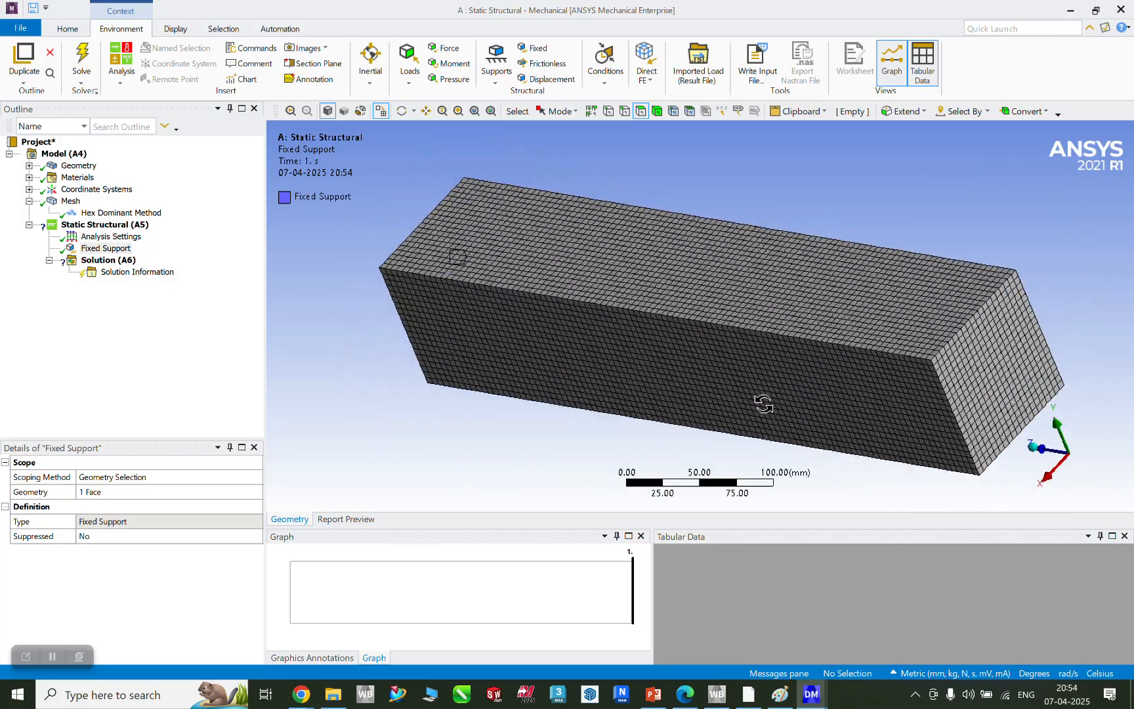
click(1024, 373)
middle_drag(1021, 374, 918, 184)
right_click(569, 211)
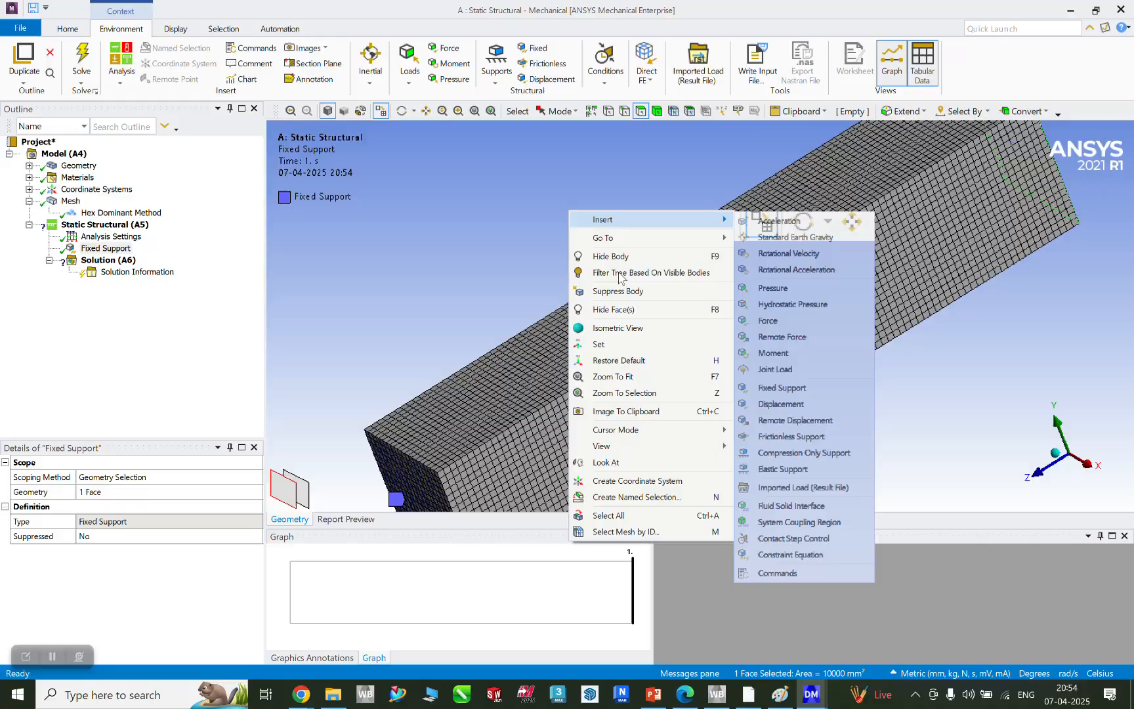
right_click(446, 199)
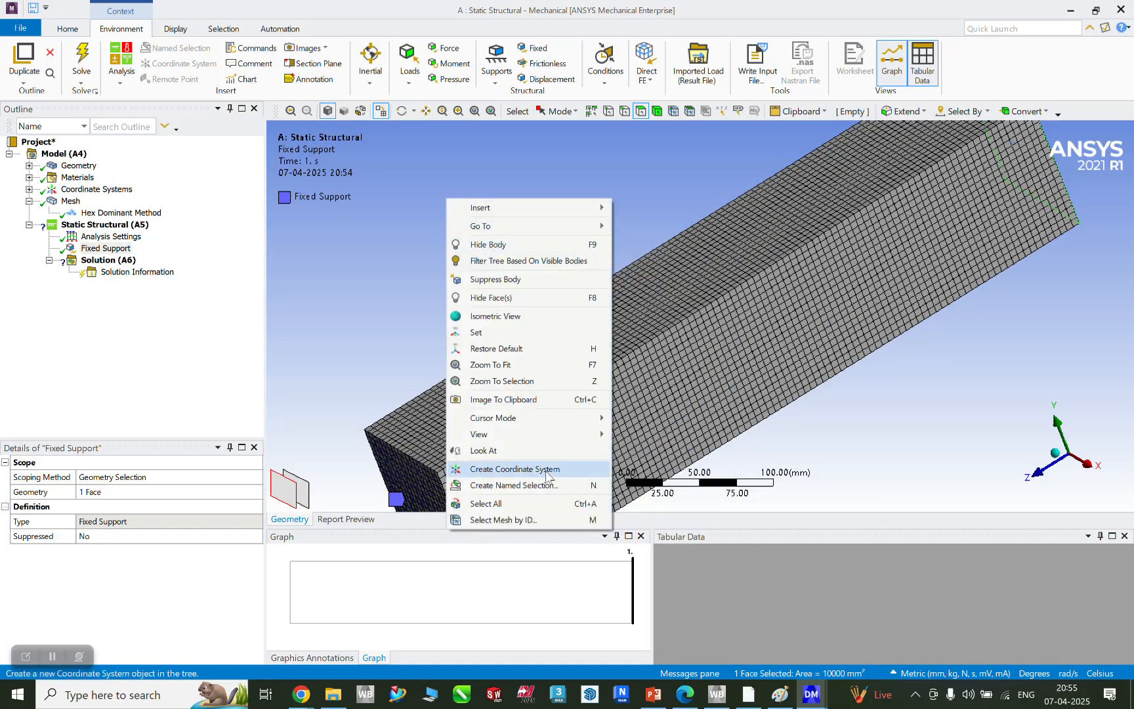
click(1031, 397)
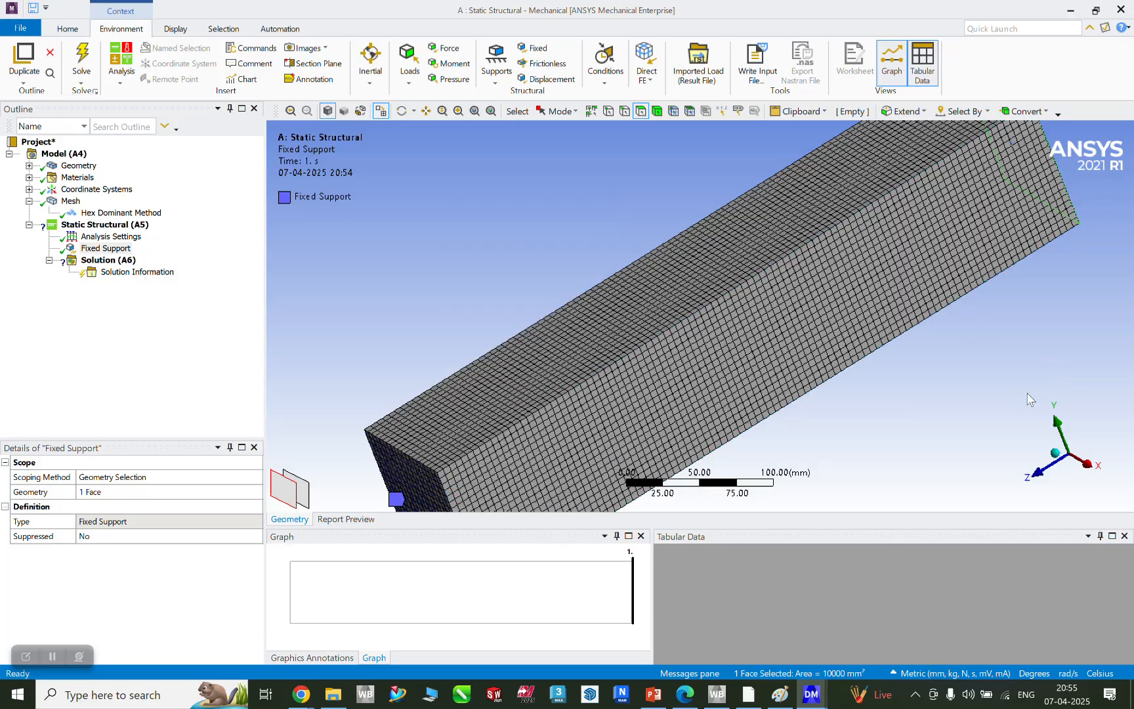
right_click(998, 403)
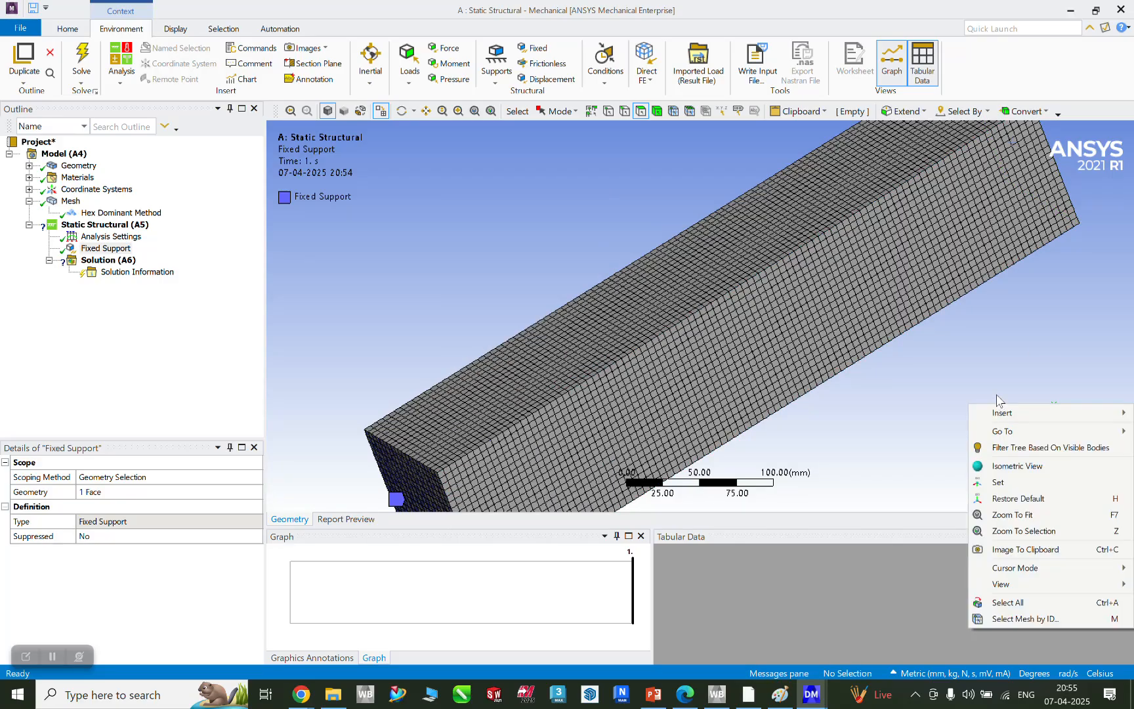
click(1029, 466)
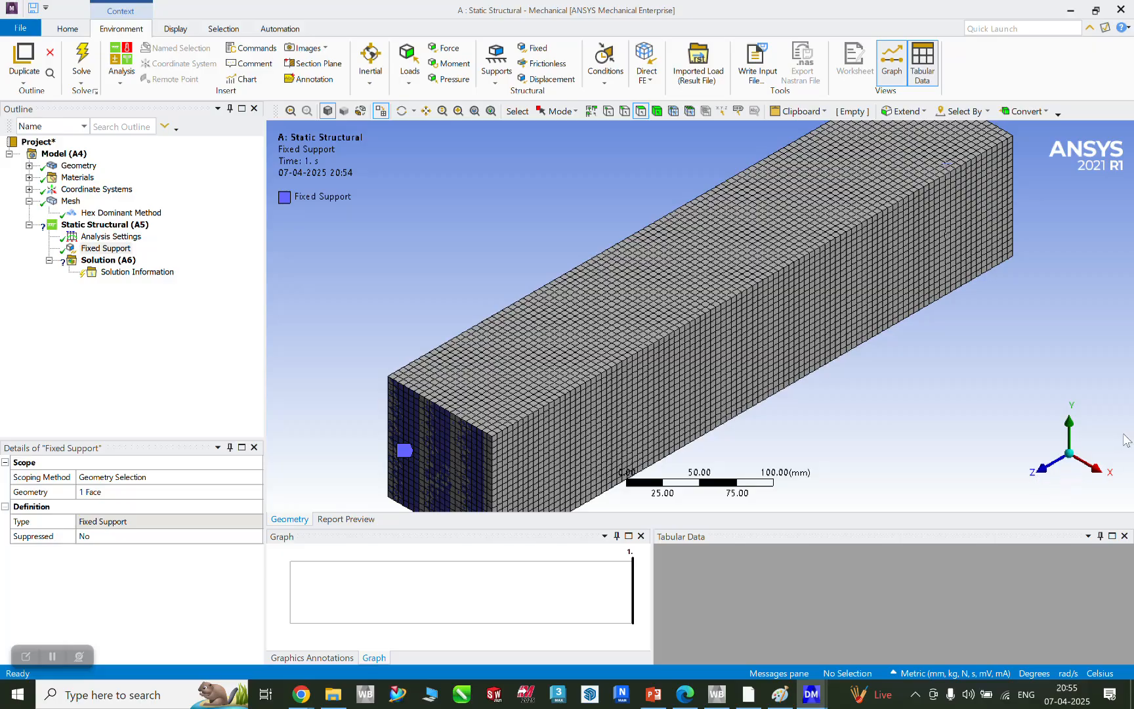
Step: Add a Force load to the static structural analysis and define it by Components
scroll(991, 328, down, 5)
middle_drag(973, 321, 831, 307)
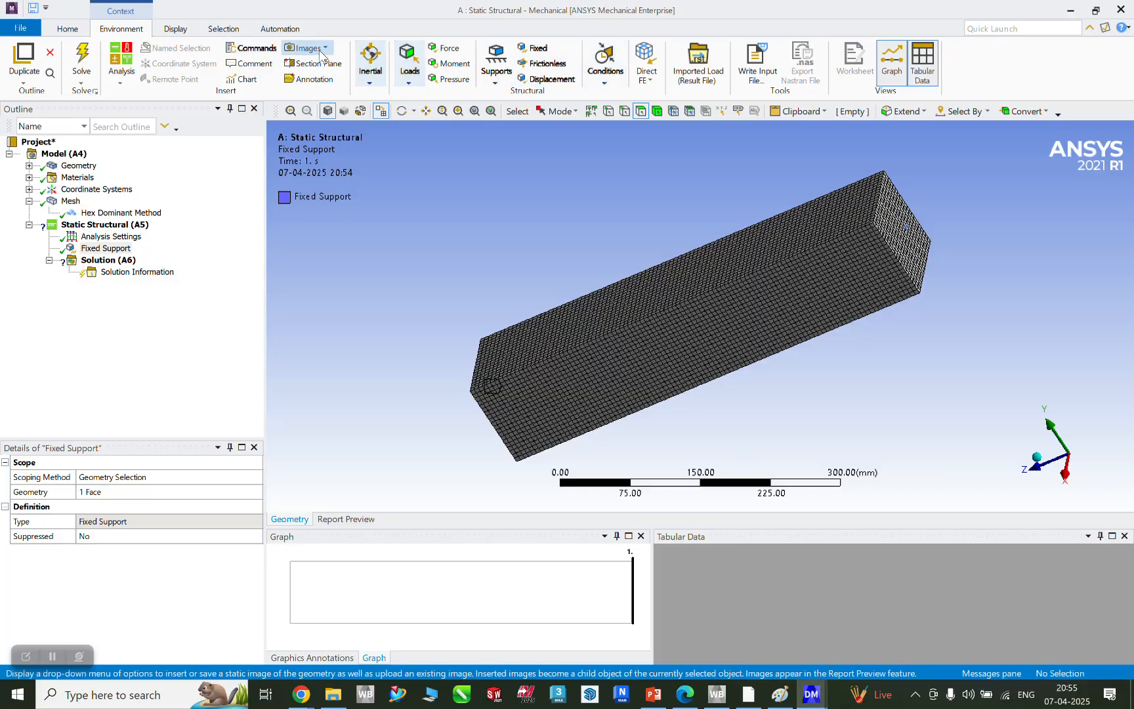
click(448, 49)
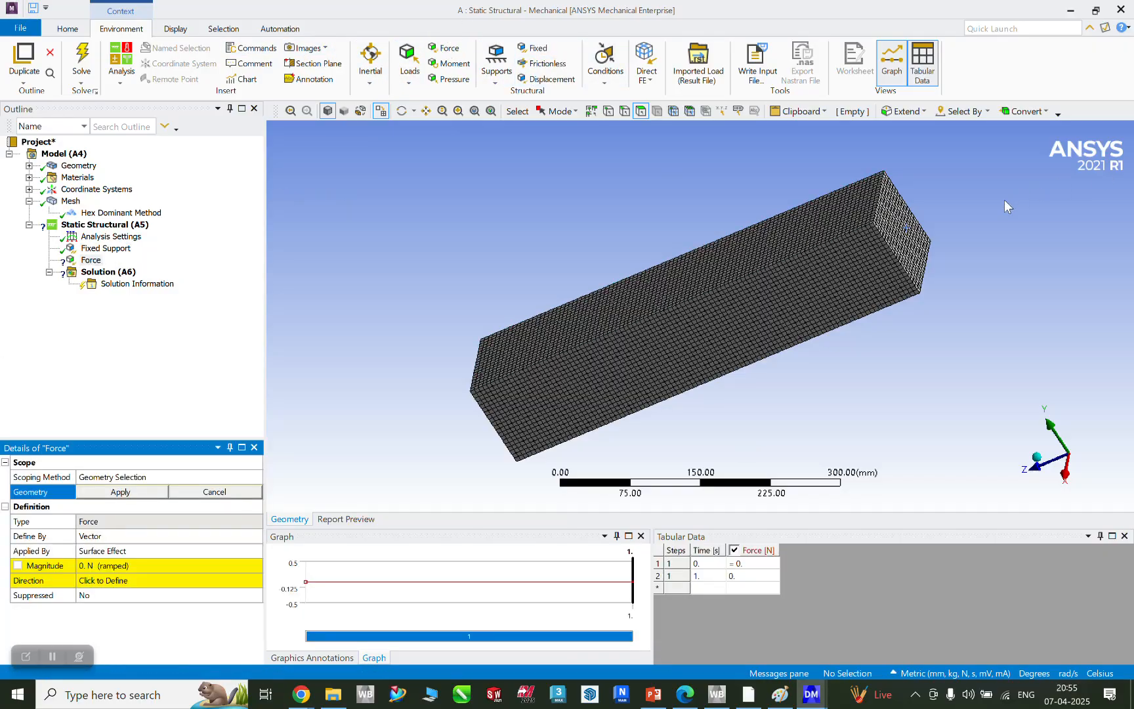
click(902, 229)
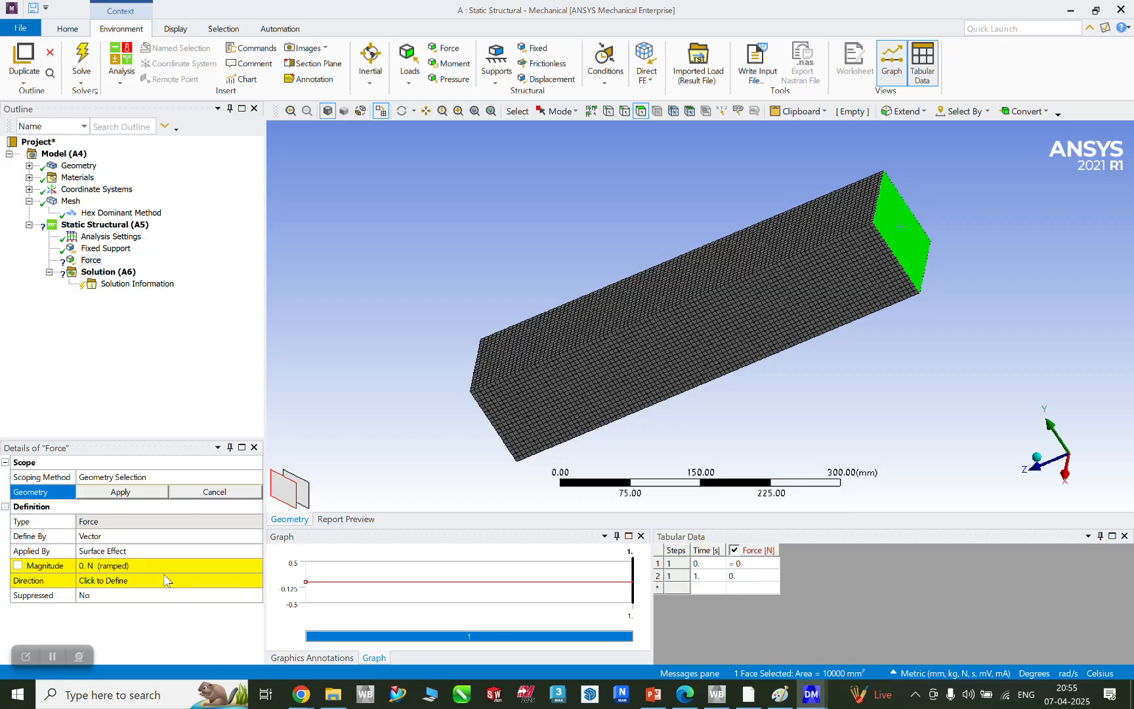
click(89, 537)
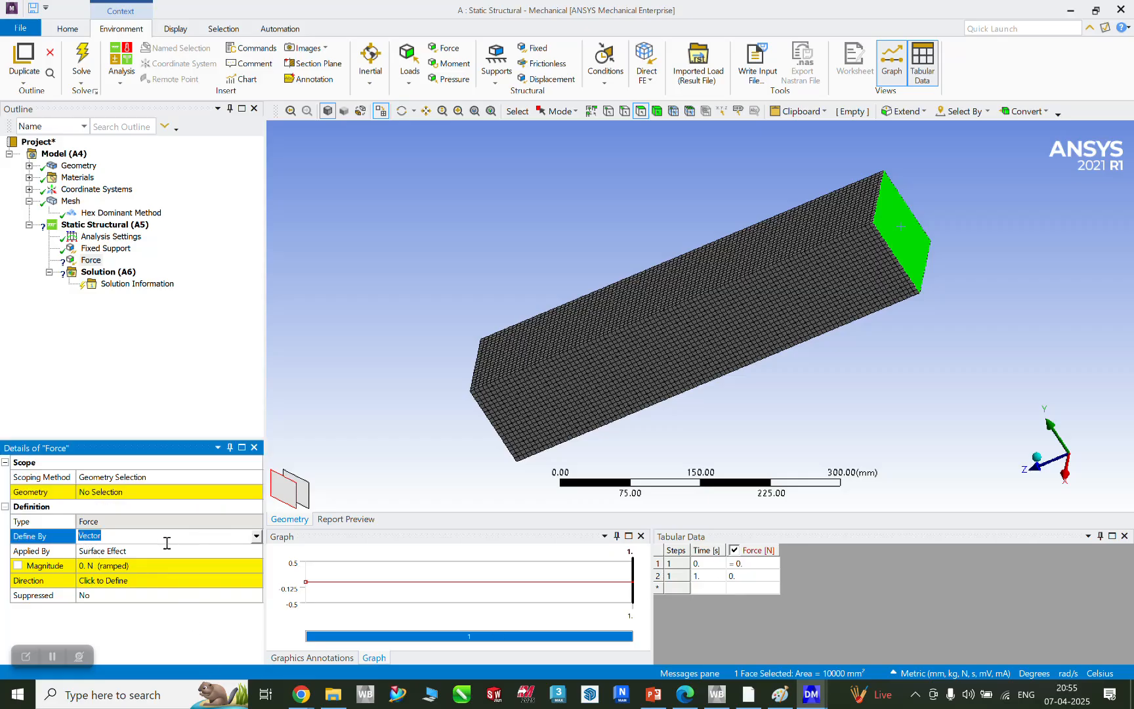
click(257, 536)
click(125, 559)
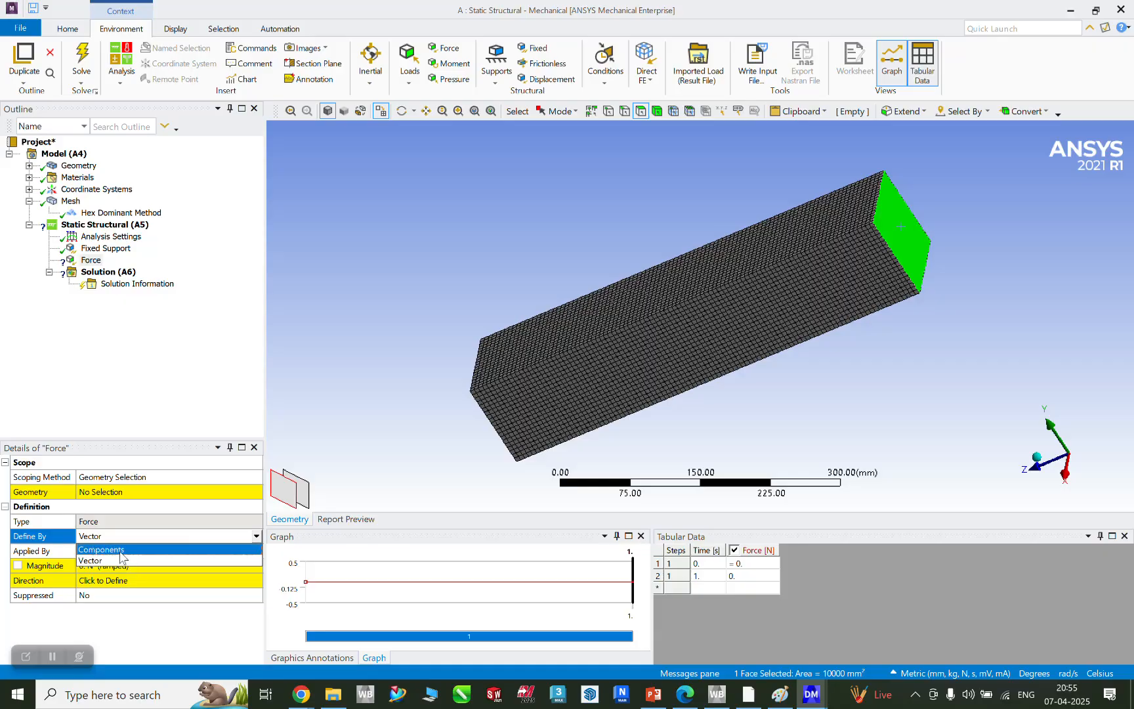
Step: Set the force's Z component to 100000 N and apply it to the bar's square end face opposite the fixed support
click(126, 610)
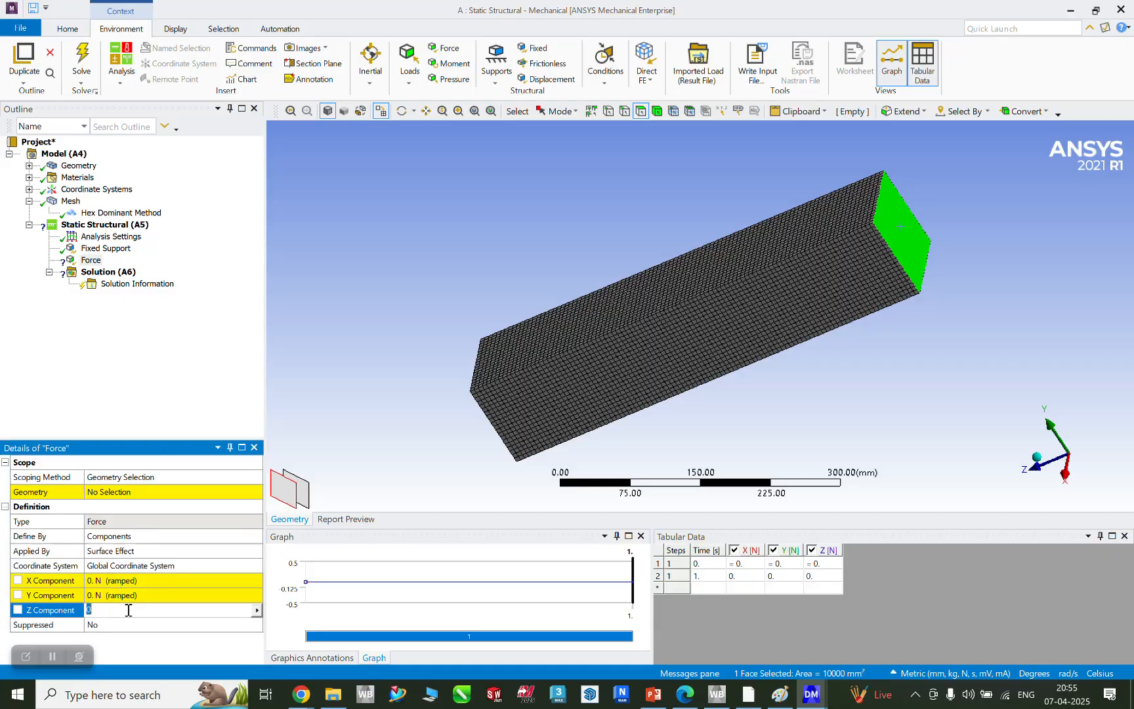
text(1)
text(0000)
click(410, 244)
middle_drag(717, 388, 806, 354)
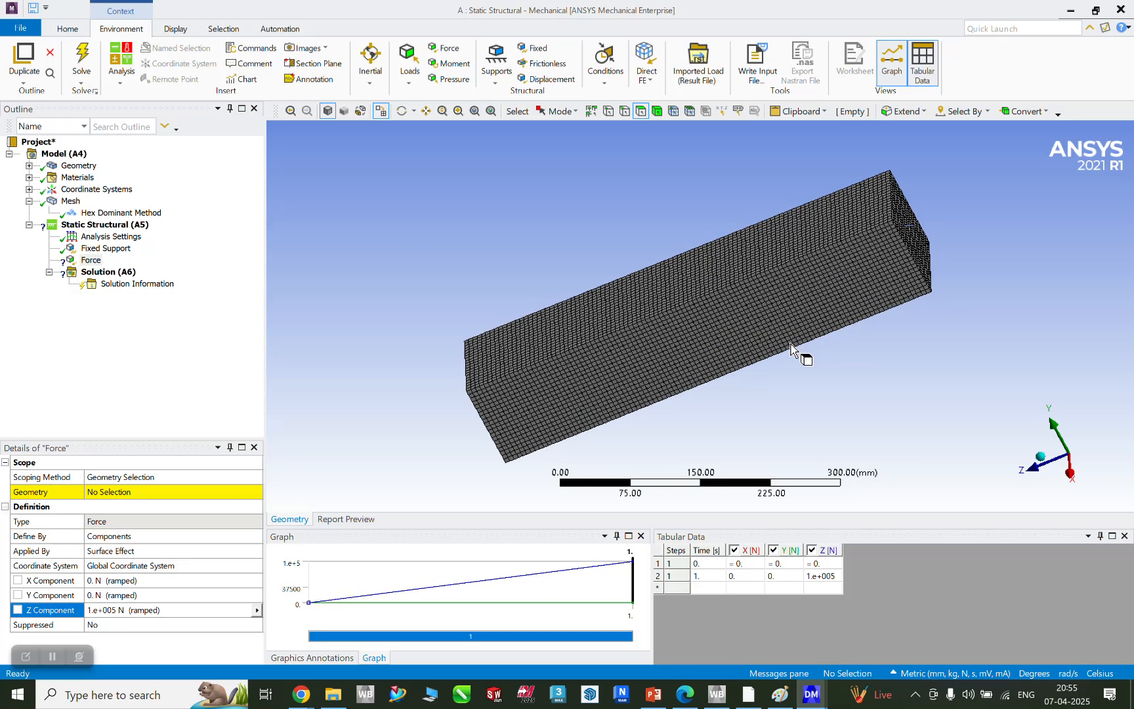
click(910, 233)
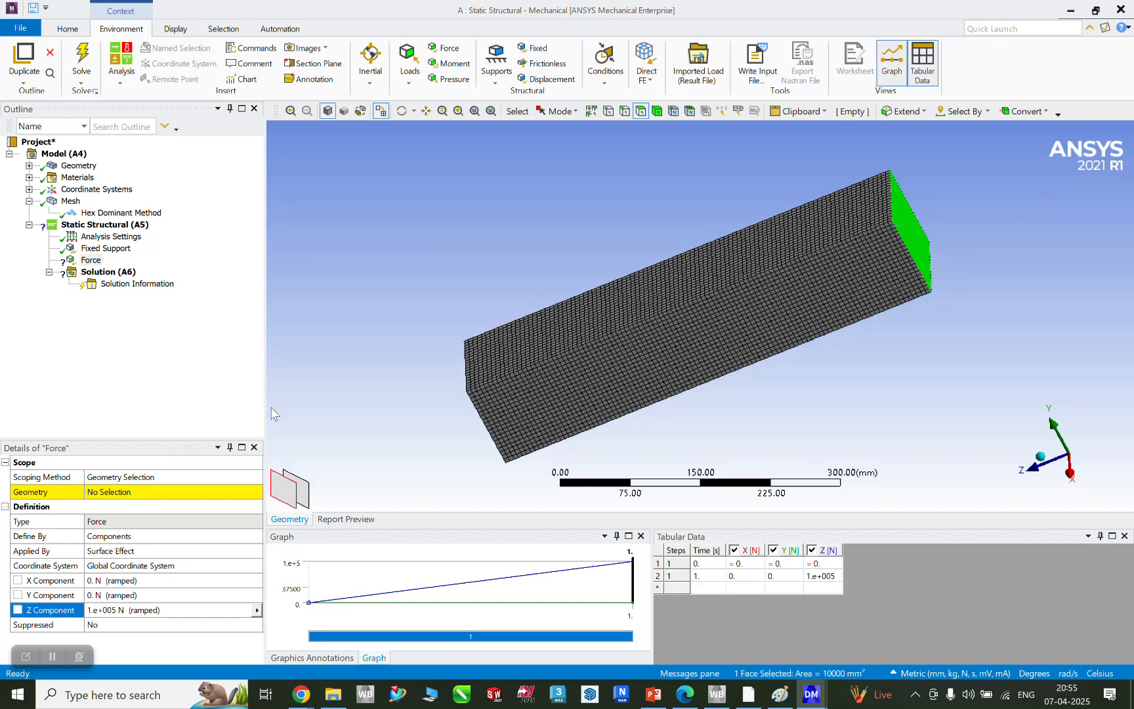
click(187, 494)
click(158, 492)
middle_drag(861, 329, 955, 295)
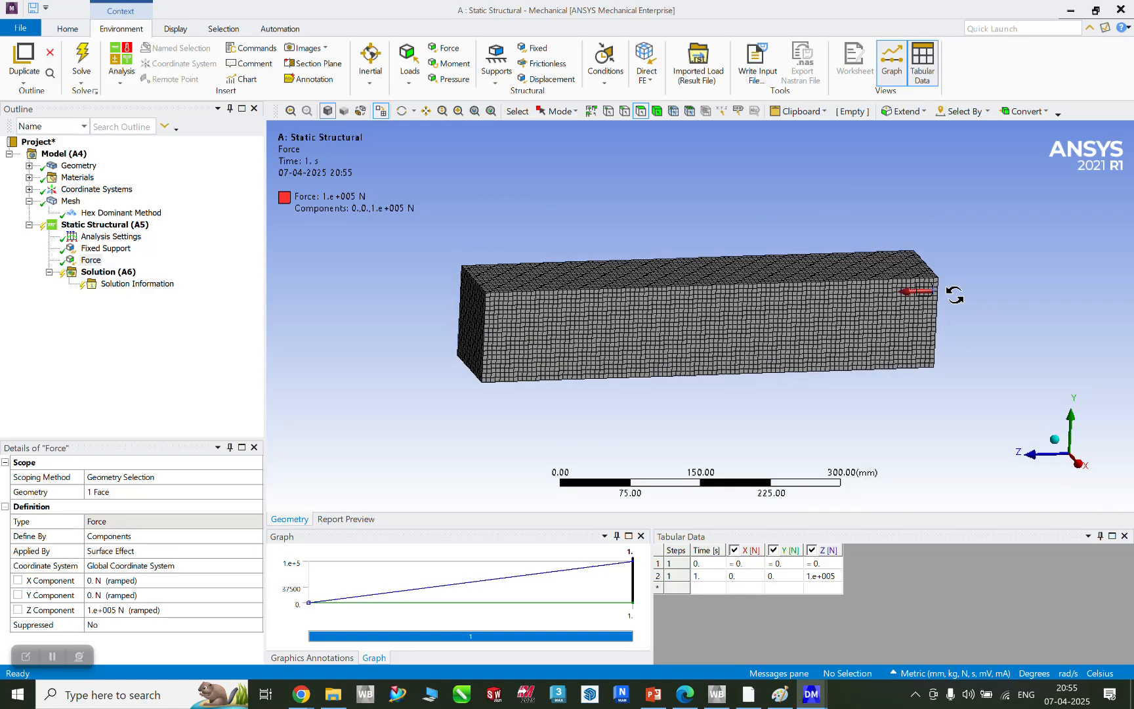
Step: Reverse the end-face force by setting its Z component to -100000 N, and check its direction on the bar
click(97, 610)
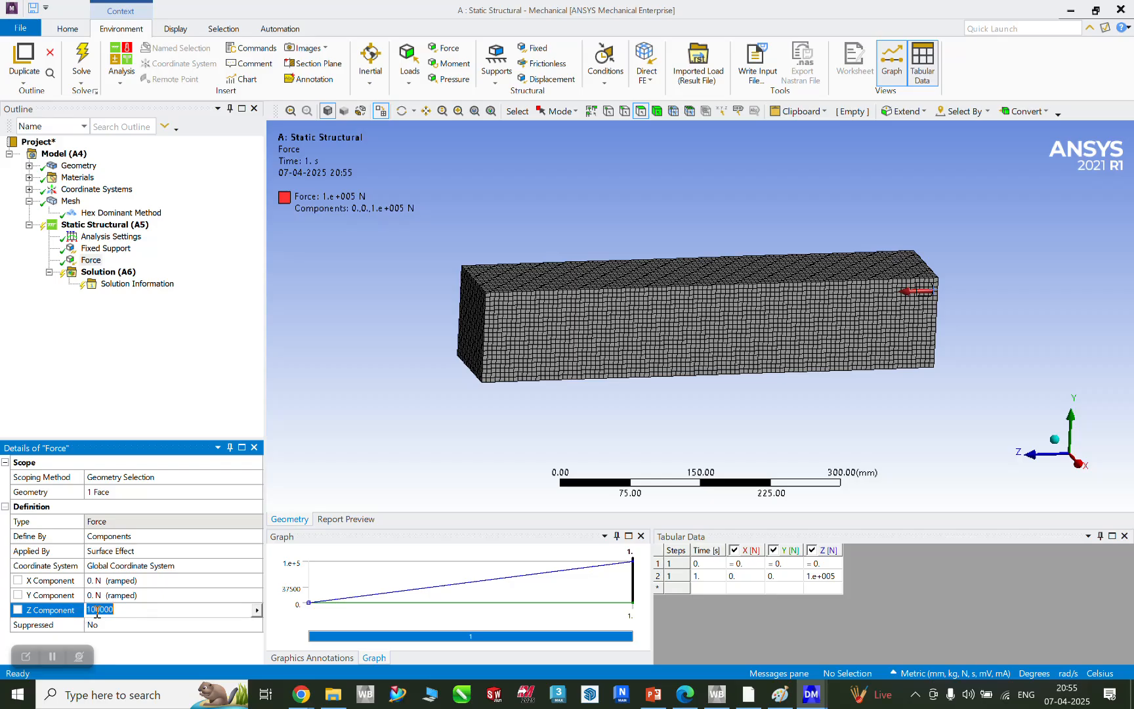
click(88, 612)
text(-)
key(Return)
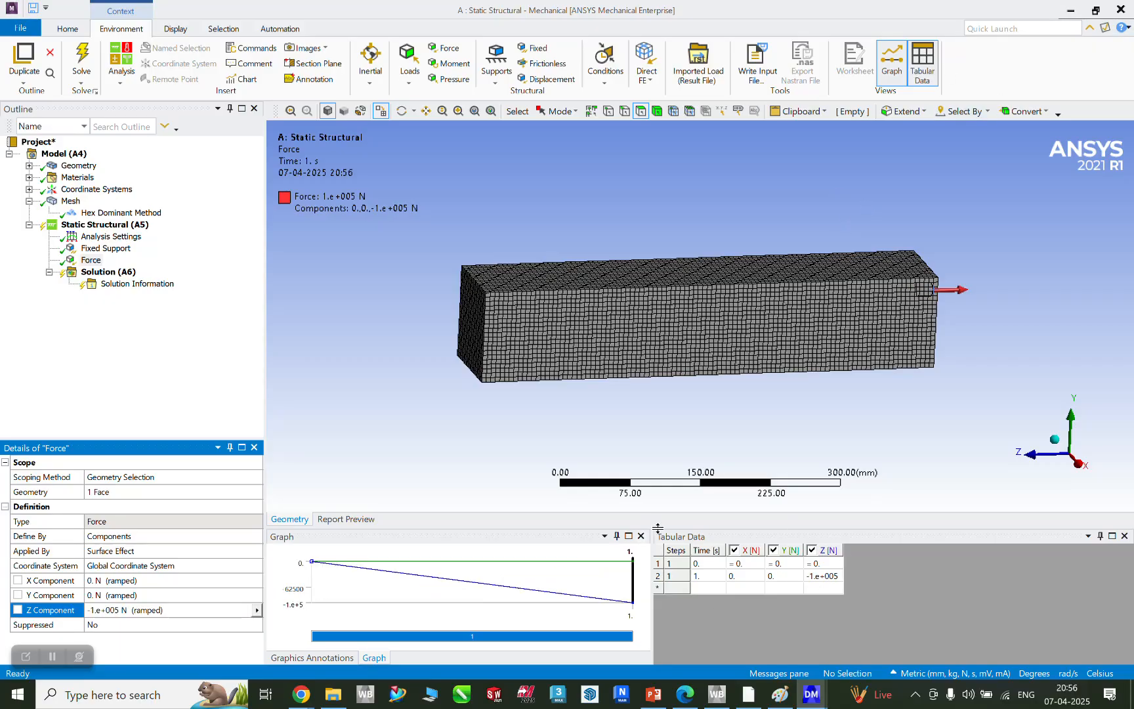
middle_drag(820, 384, 891, 369)
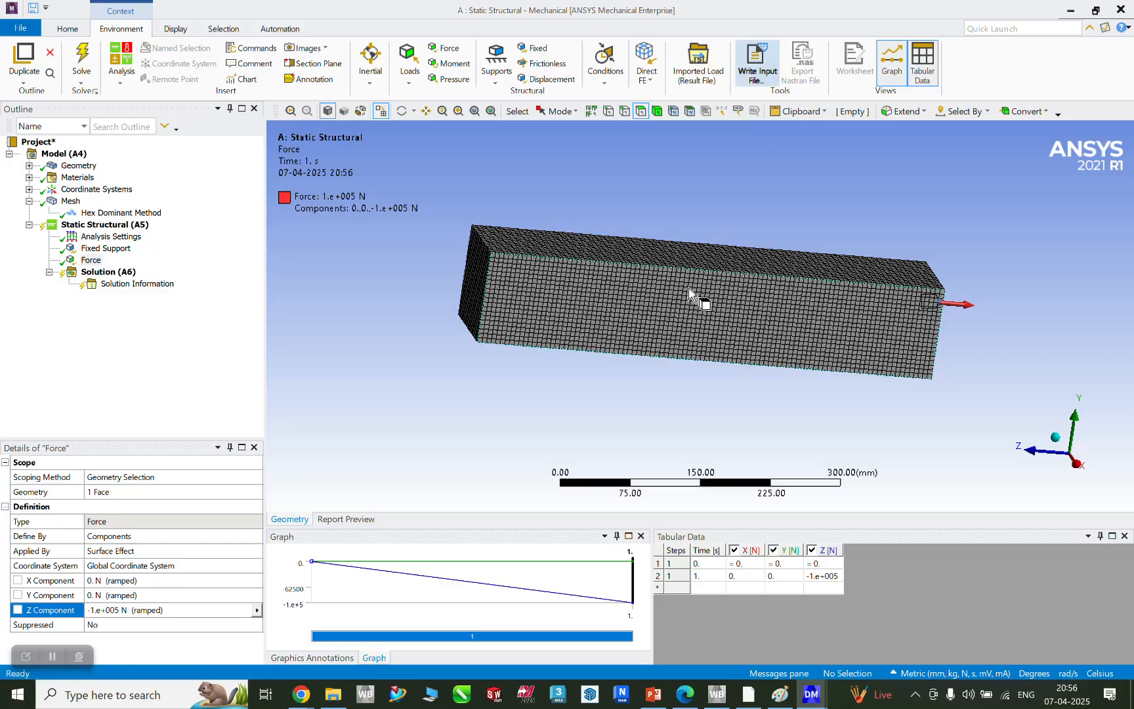
middle_drag(369, 356, 394, 392)
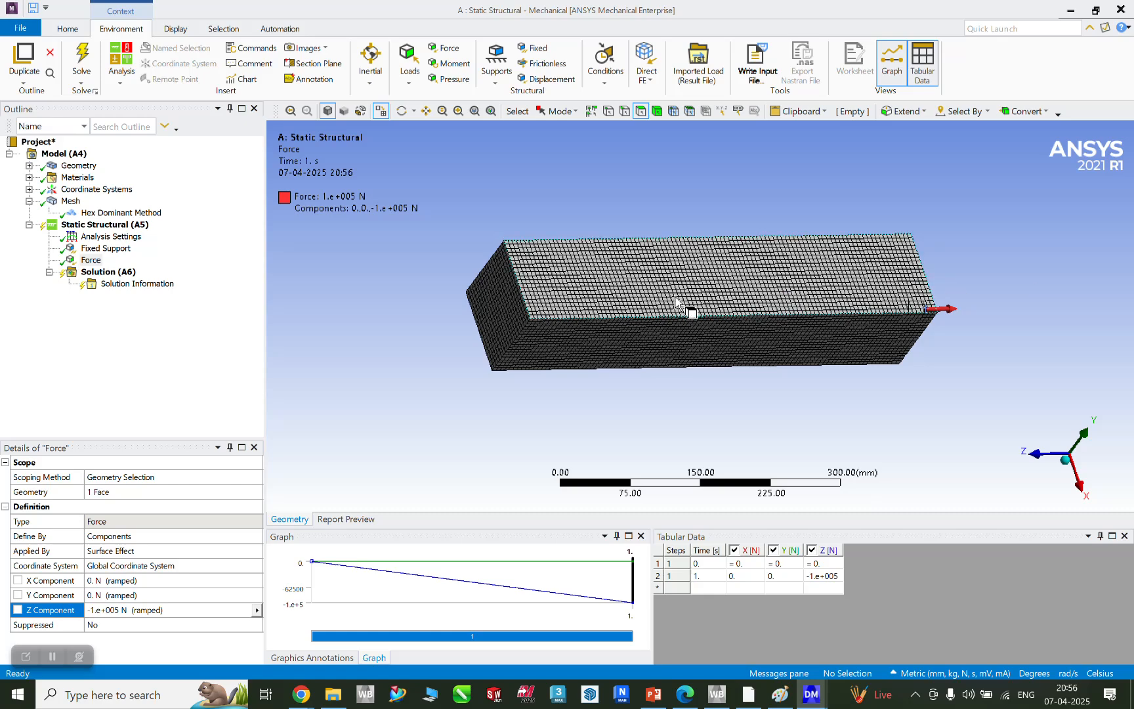
middle_drag(674, 355, 646, 304)
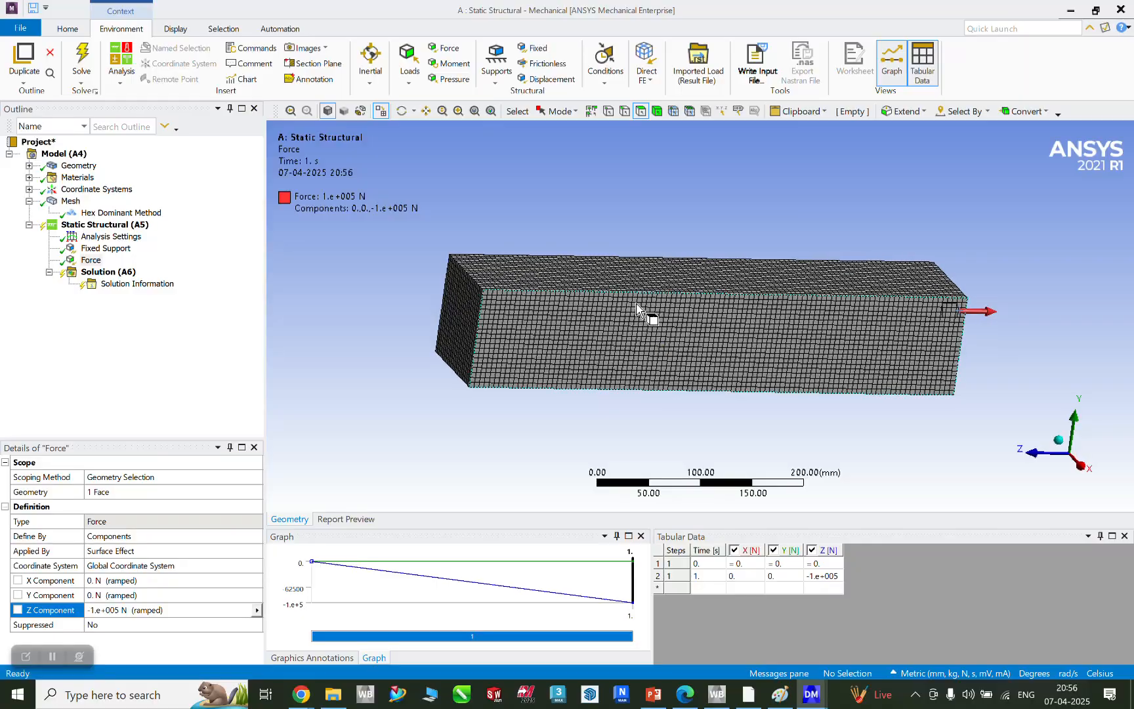
Step: Add a second Force load to the analysis and define it by Components
click(447, 49)
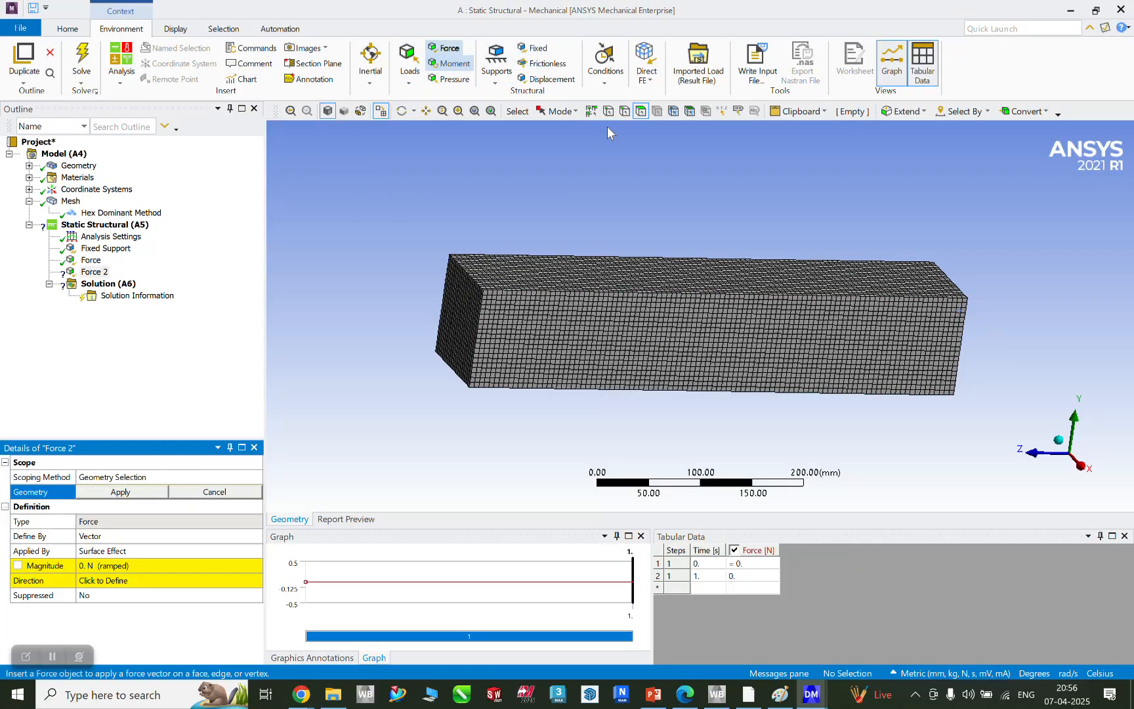
middle_drag(885, 182, 850, 139)
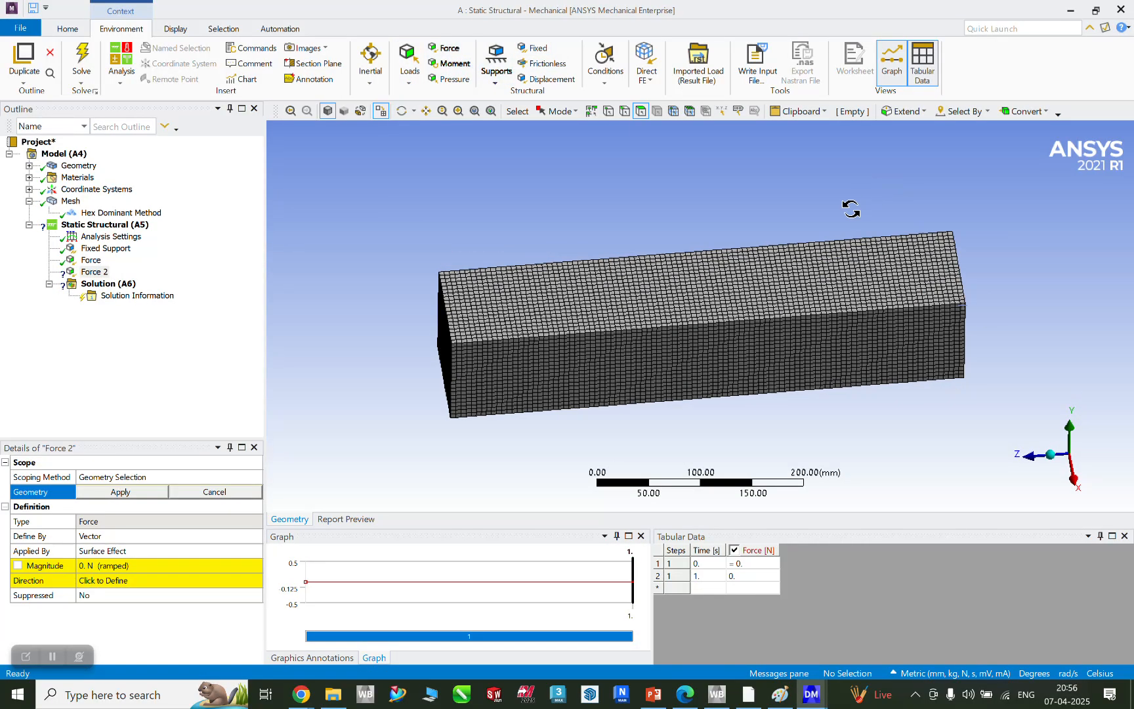
click(780, 283)
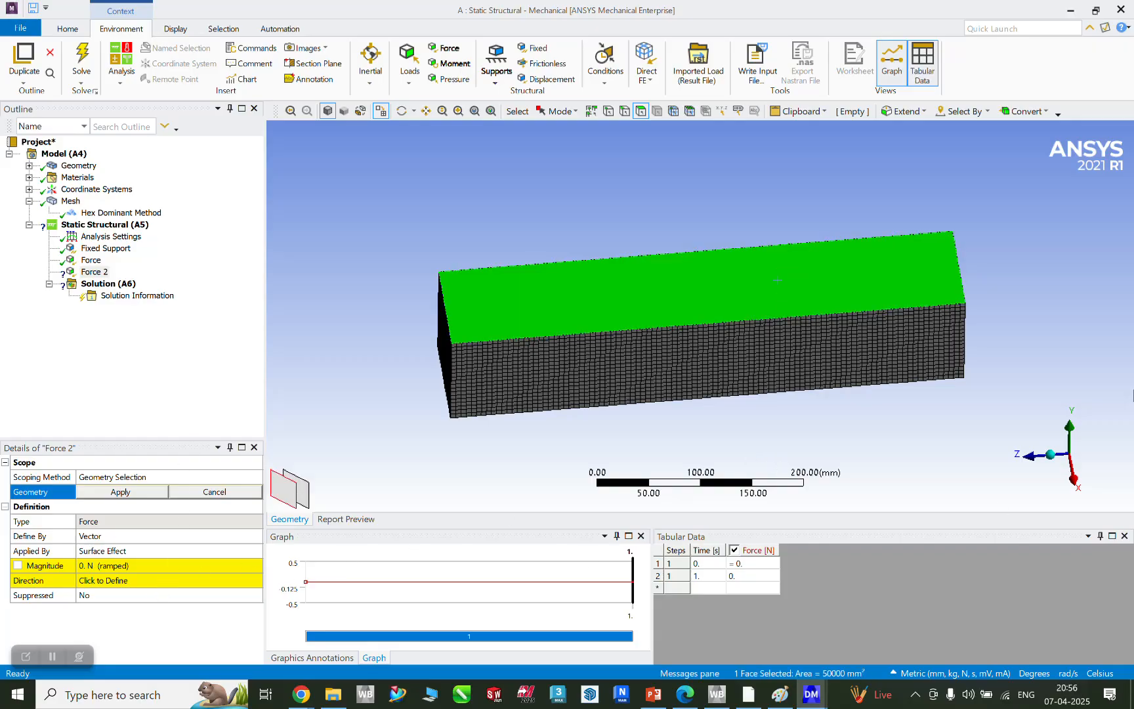
middle_drag(948, 461, 967, 436)
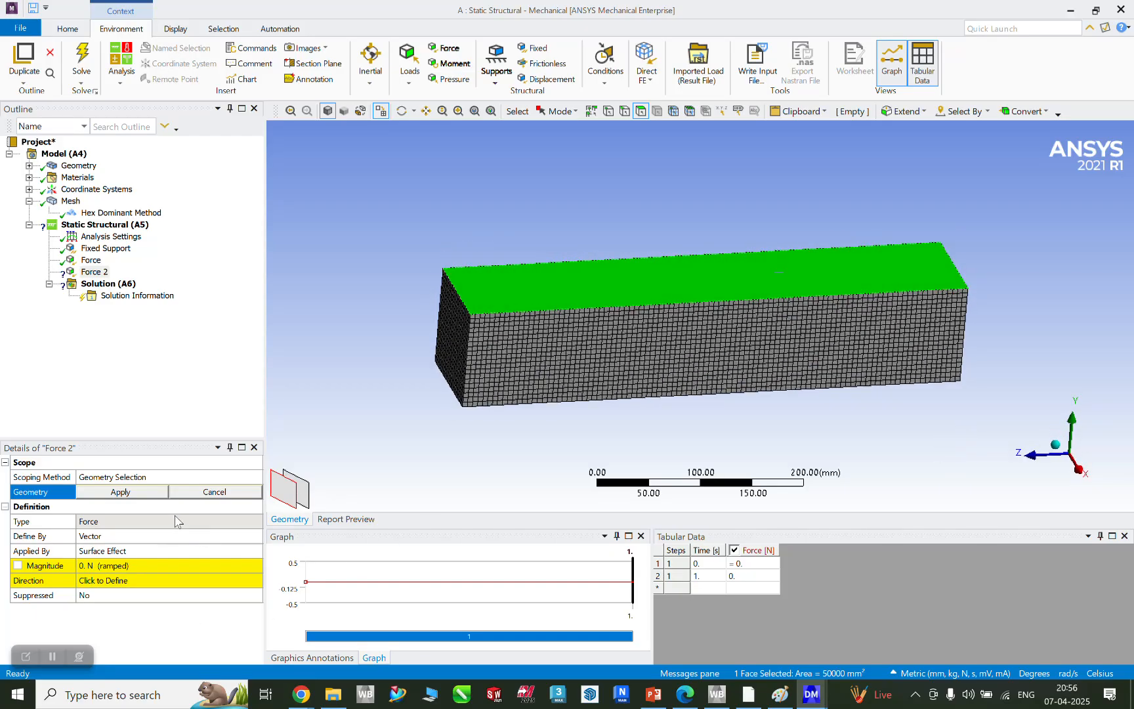
click(140, 537)
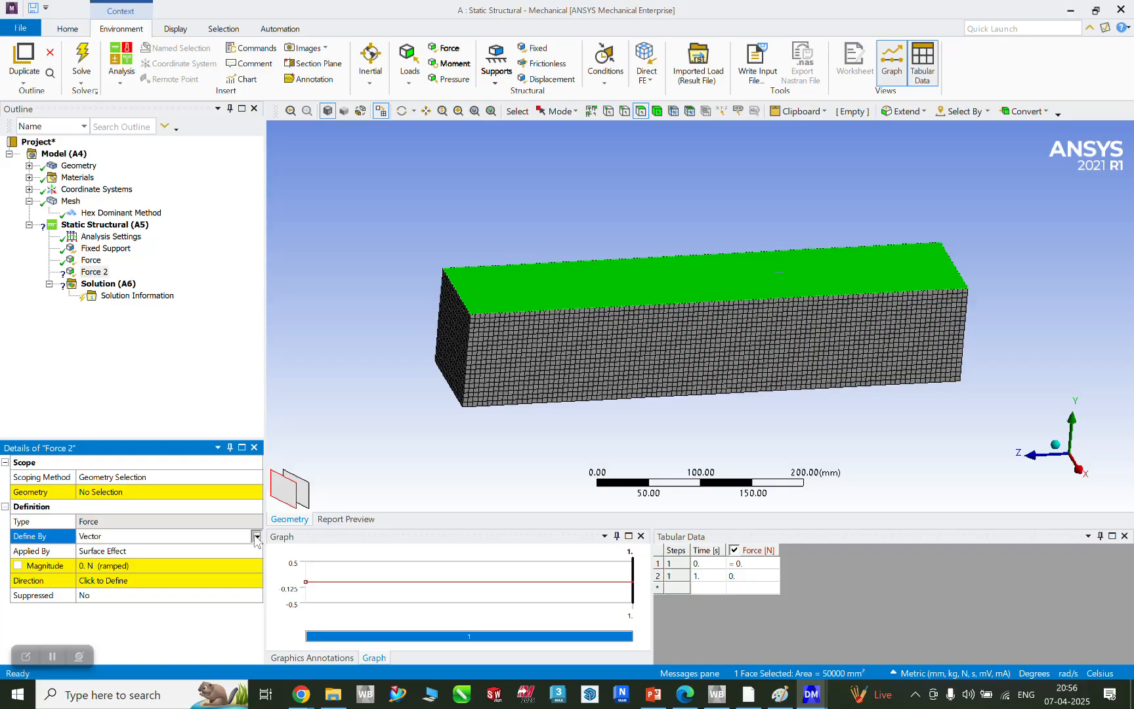
click(256, 537)
click(118, 551)
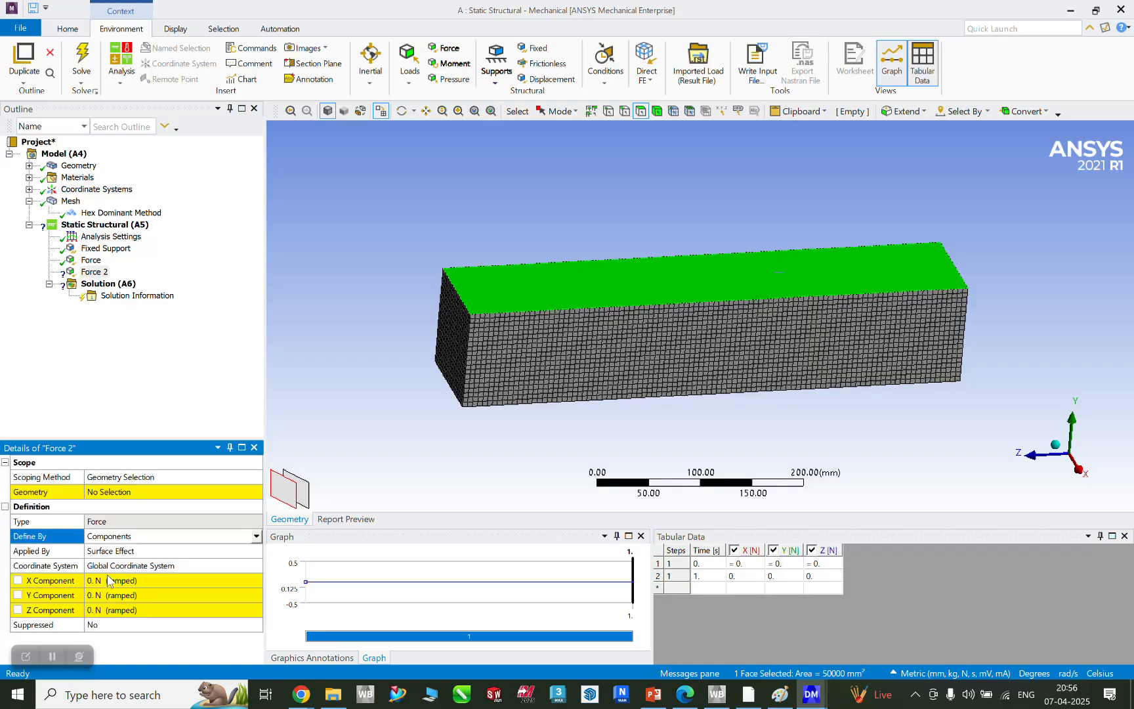
Step: Set the second force's Y component to -10000 N and apply it to the bar's long +Y face
click(115, 596)
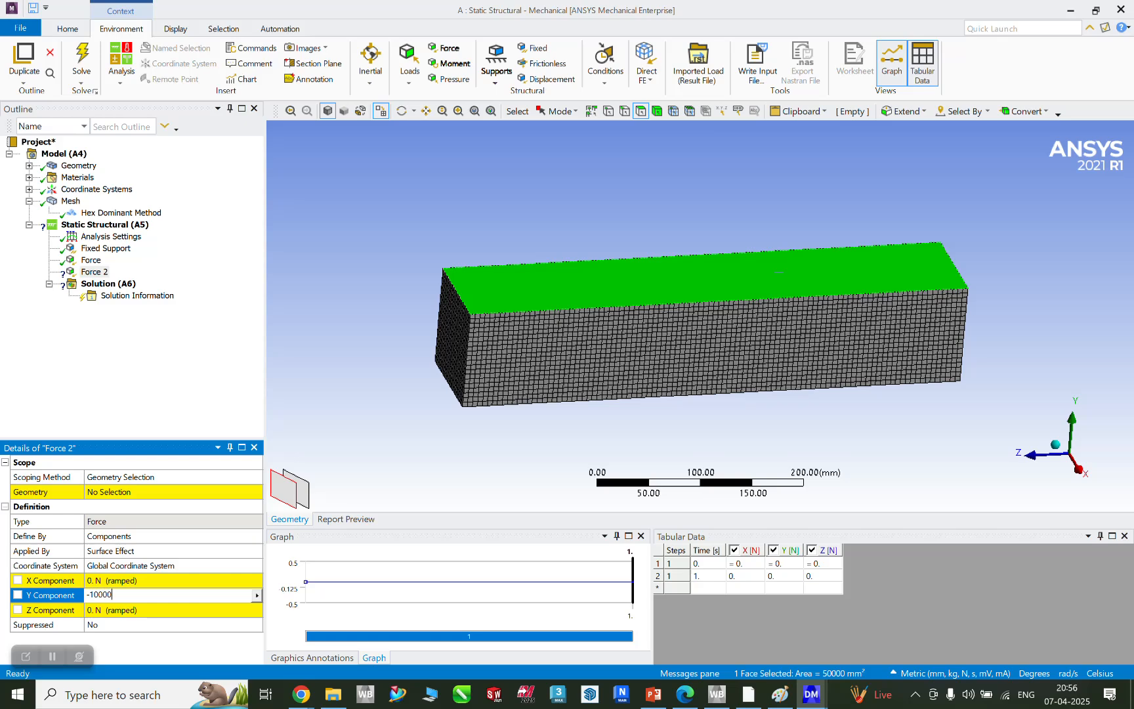
text(-10000)
click(408, 207)
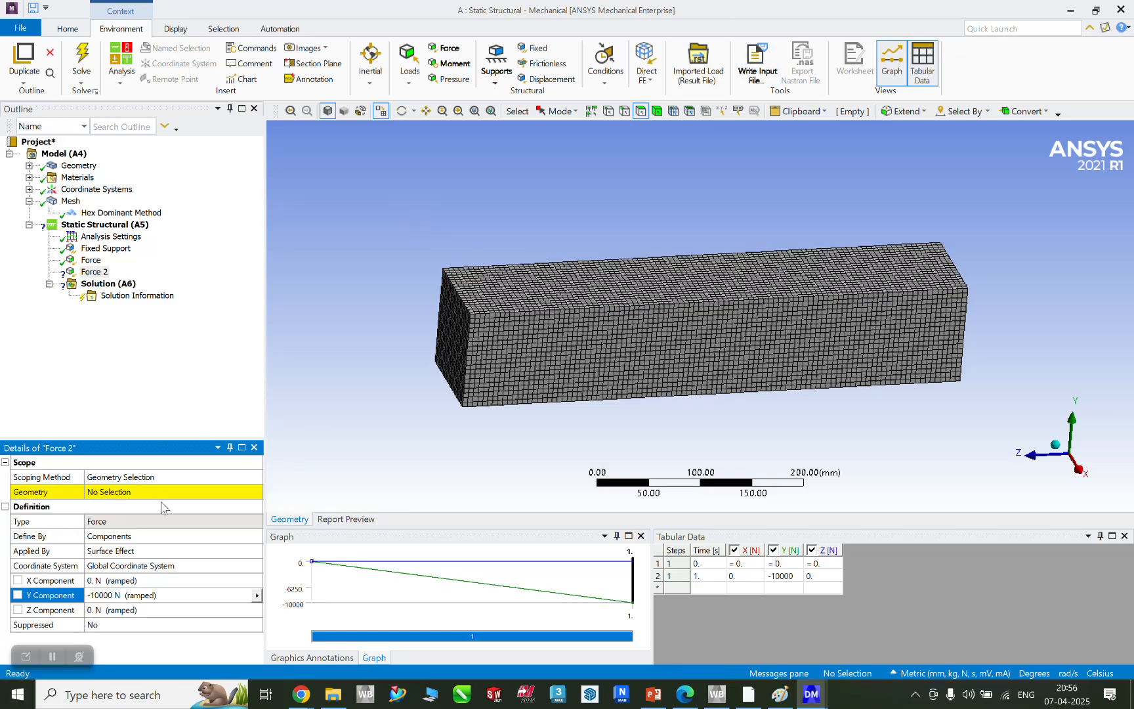
click(143, 493)
click(671, 288)
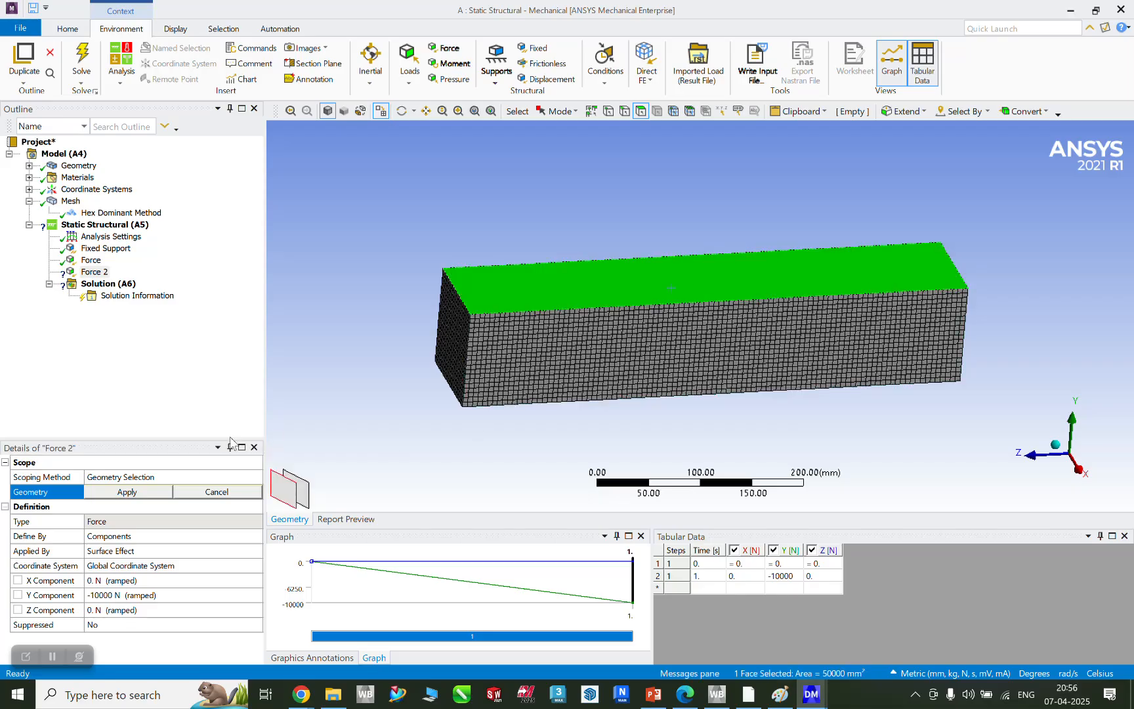
click(147, 497)
middle_drag(975, 328, 924, 321)
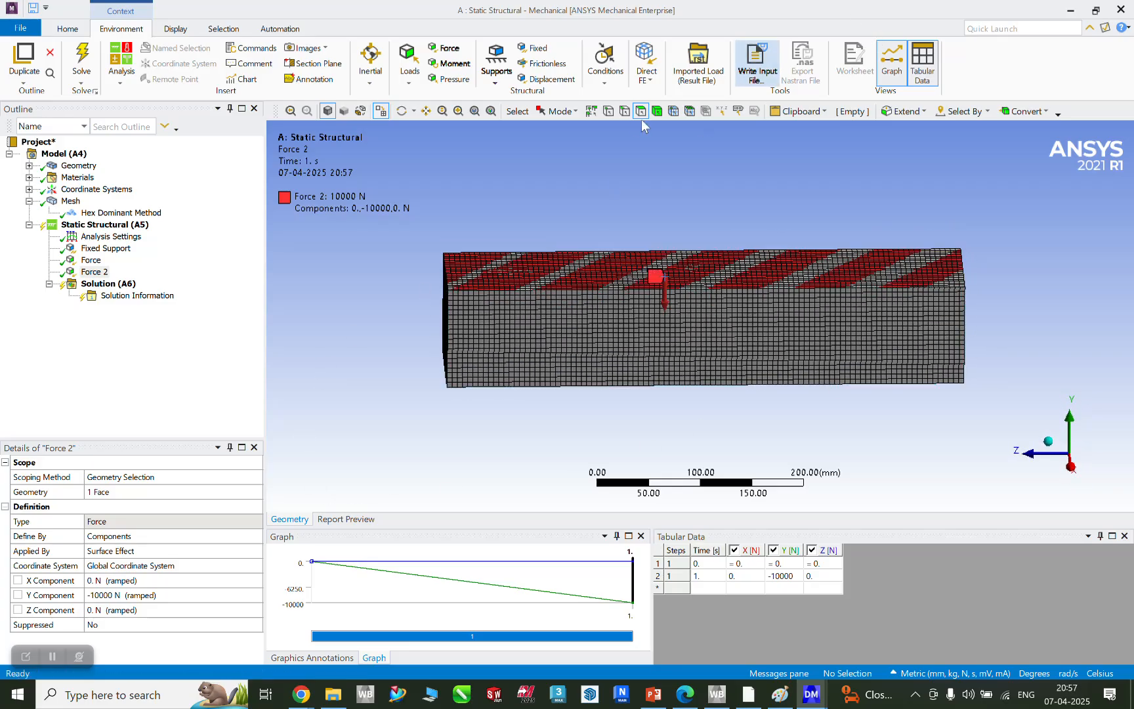
Step: Add a third Force load on the +X, +Y corner vertex of the bar's free end, defined by Components
click(608, 113)
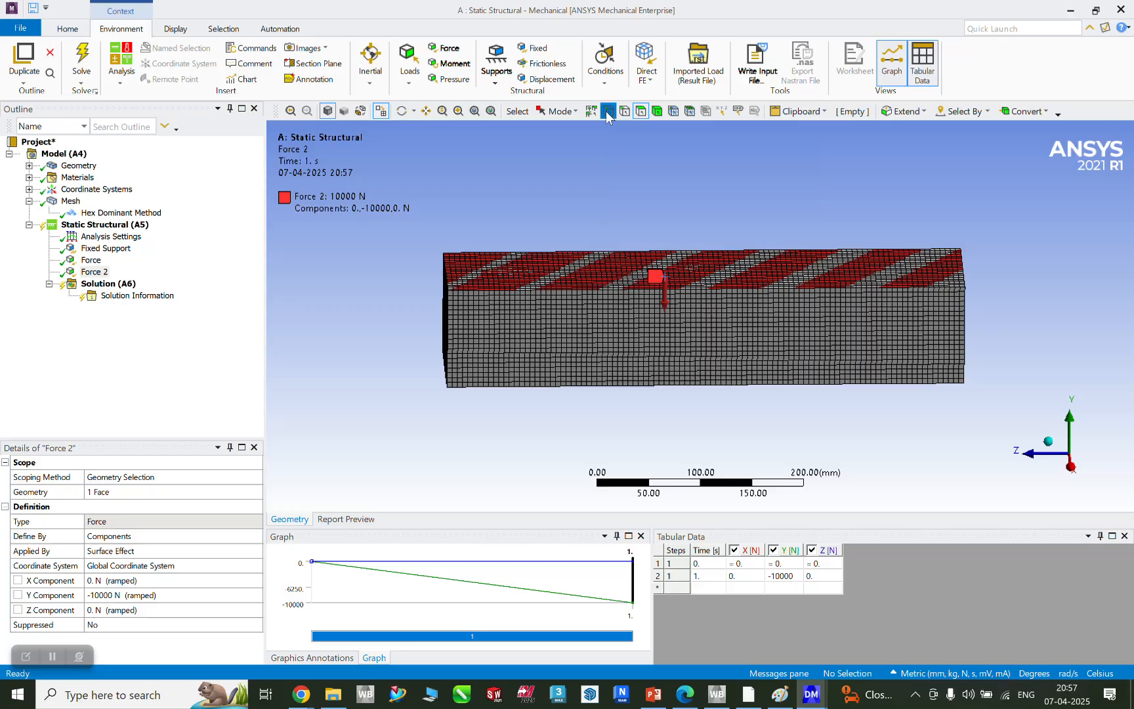
click(965, 297)
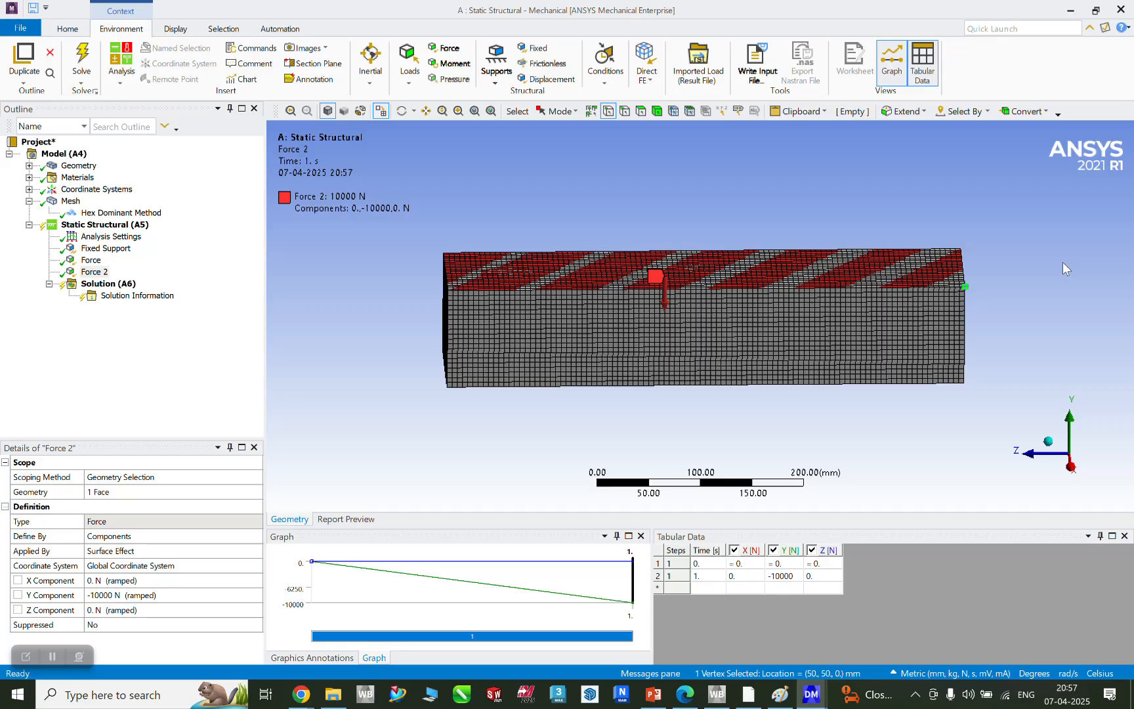
click(447, 49)
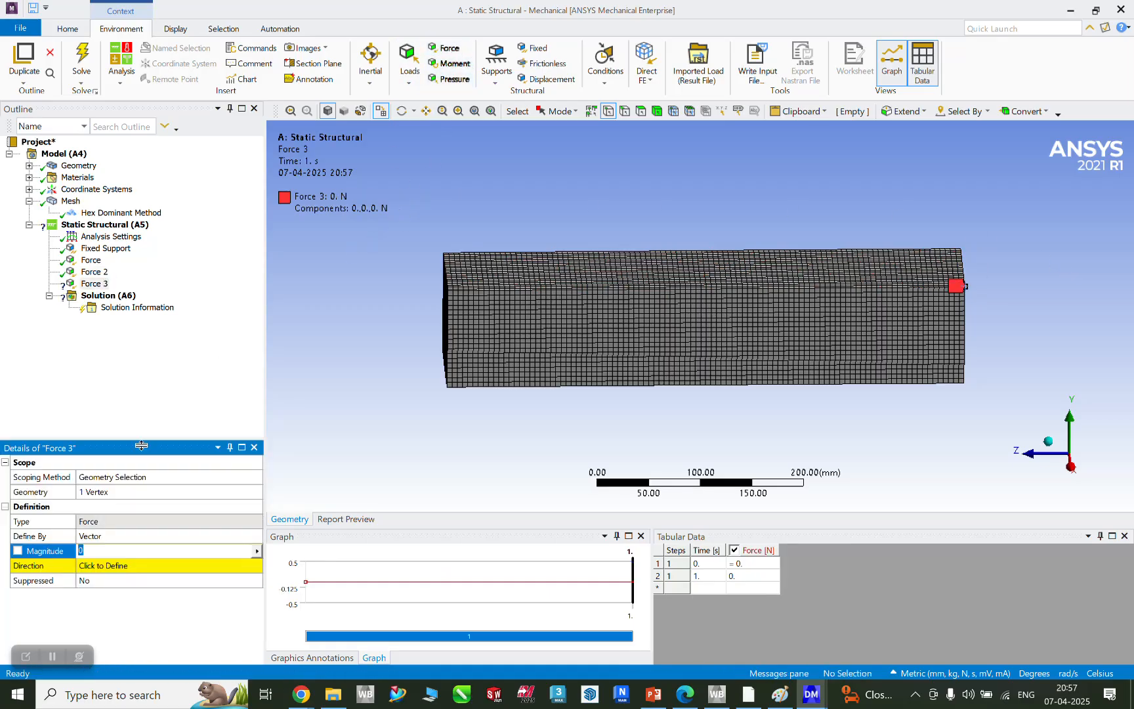
middle_drag(941, 394, 904, 435)
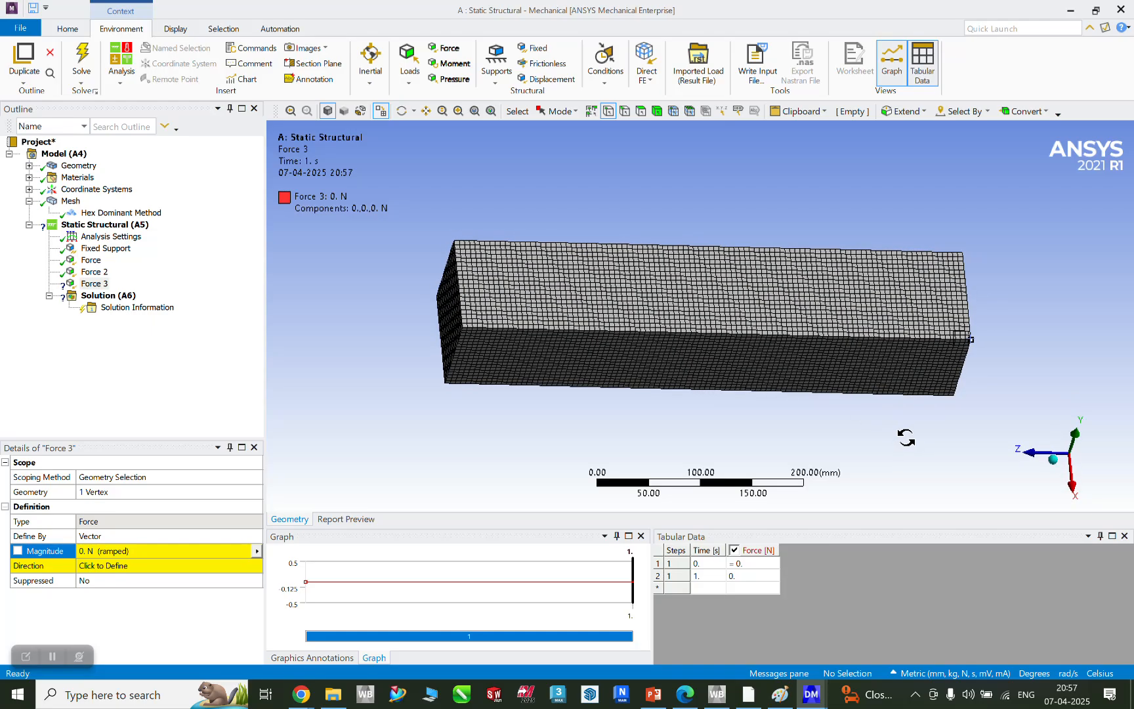
click(133, 535)
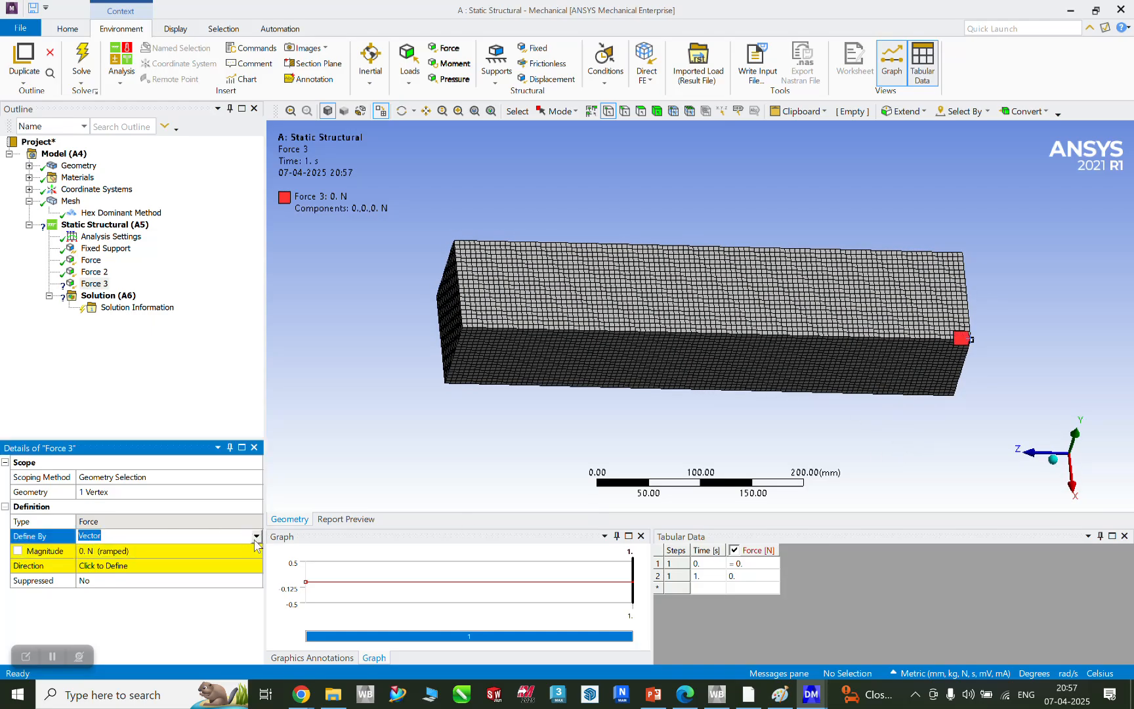
click(256, 536)
click(122, 552)
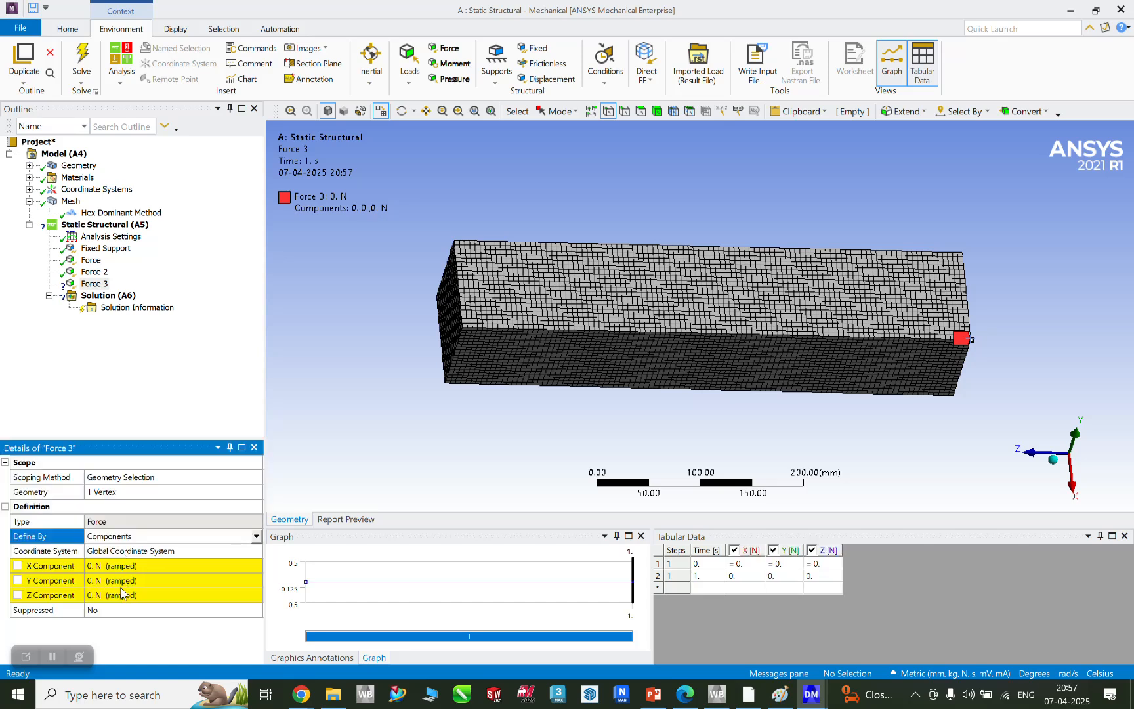
Step: Set the third force's Z component to 10 N and check its direction at the corner vertex
click(126, 599)
text(10)
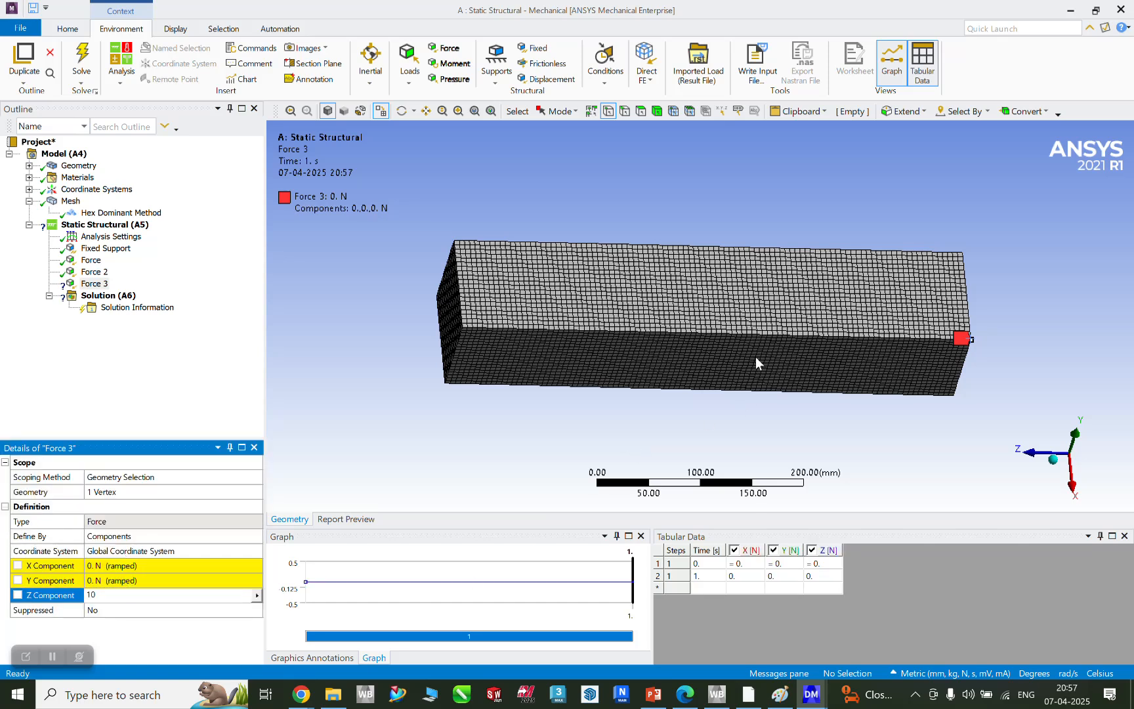
key(Return)
mouse_move(960, 338)
middle_down()
mouse_move(924, 337)
mouse_move(975, 354)
middle_up()
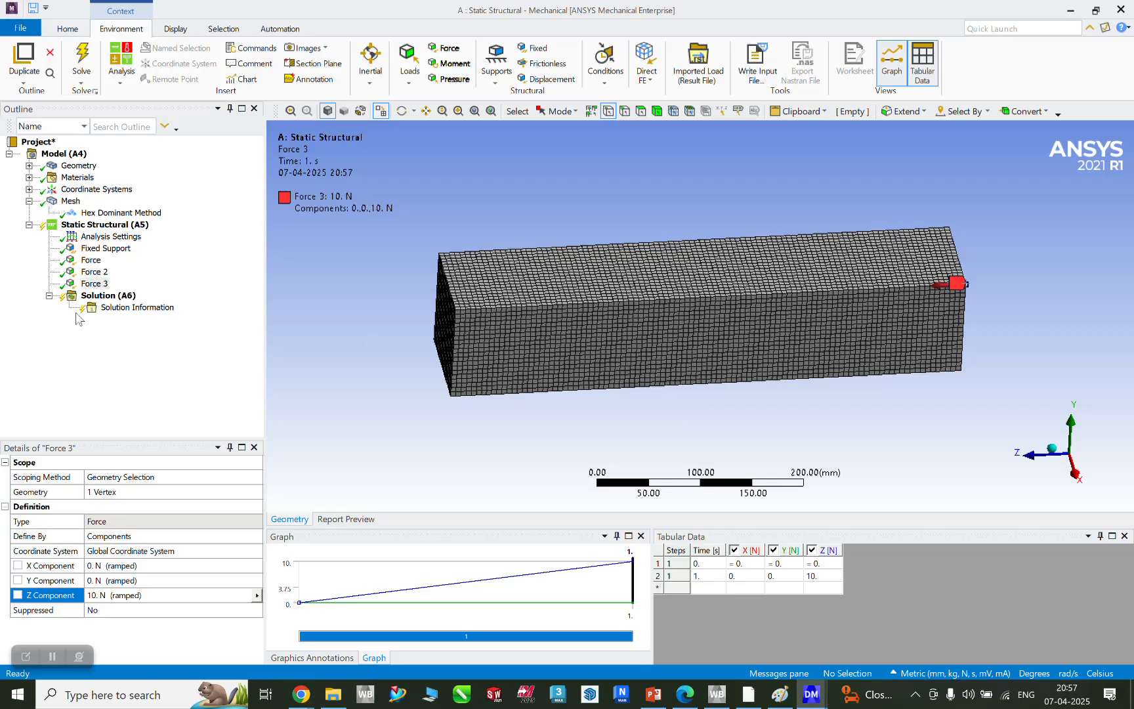
Step: Delete the third and second Force loads from the static structural analysis
click(94, 285)
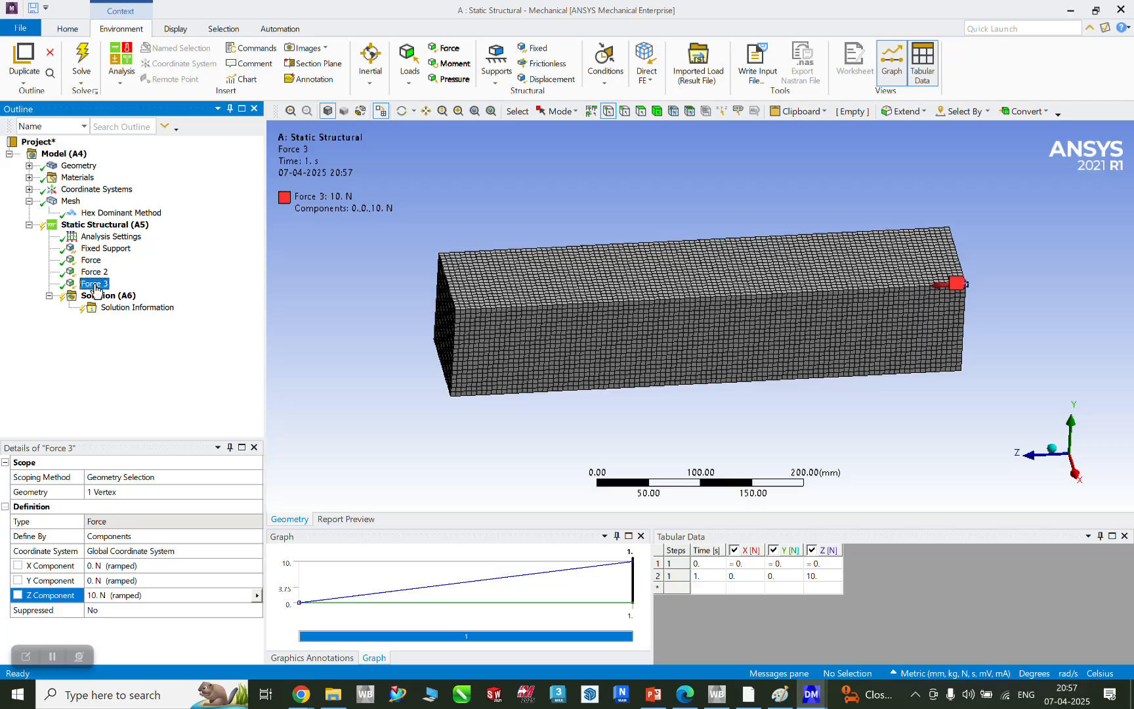
right_click(96, 286)
click(90, 330)
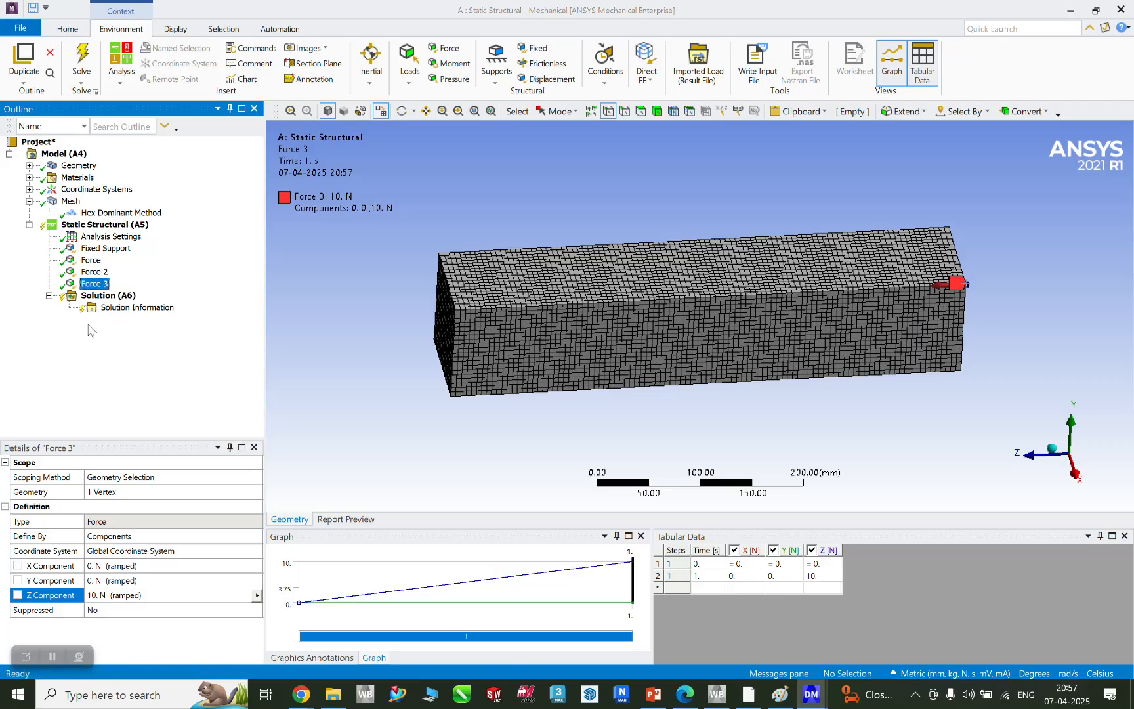
key(Delete)
click(591, 460)
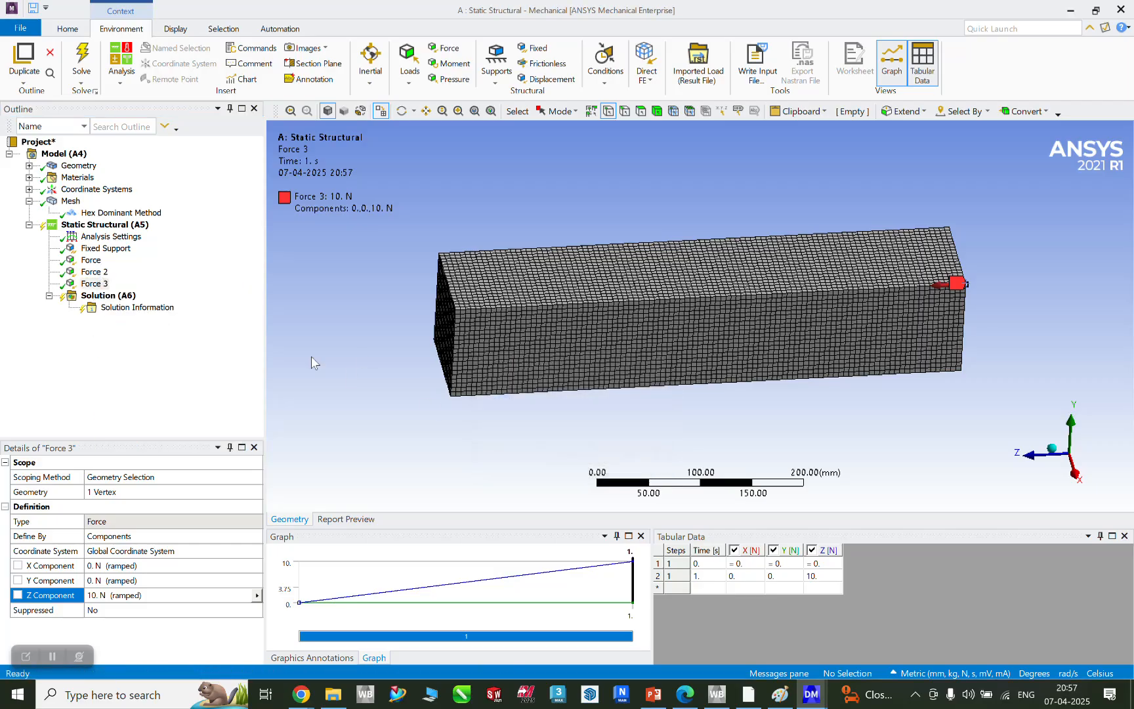
click(105, 274)
right_click(98, 272)
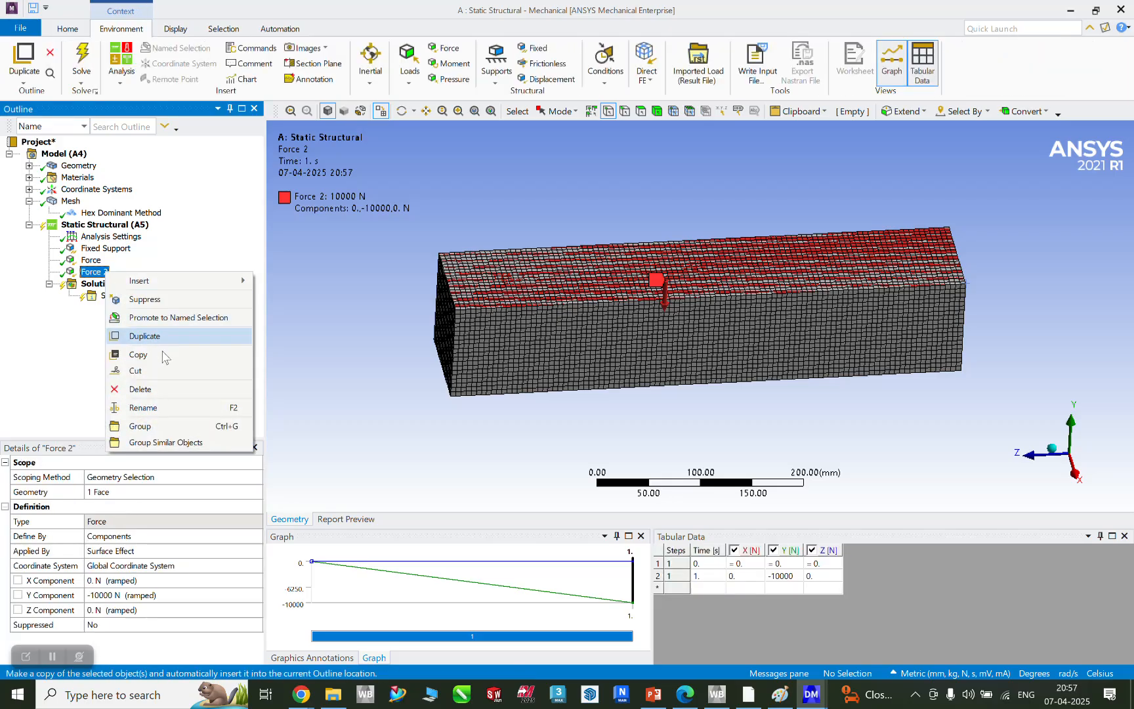
click(172, 392)
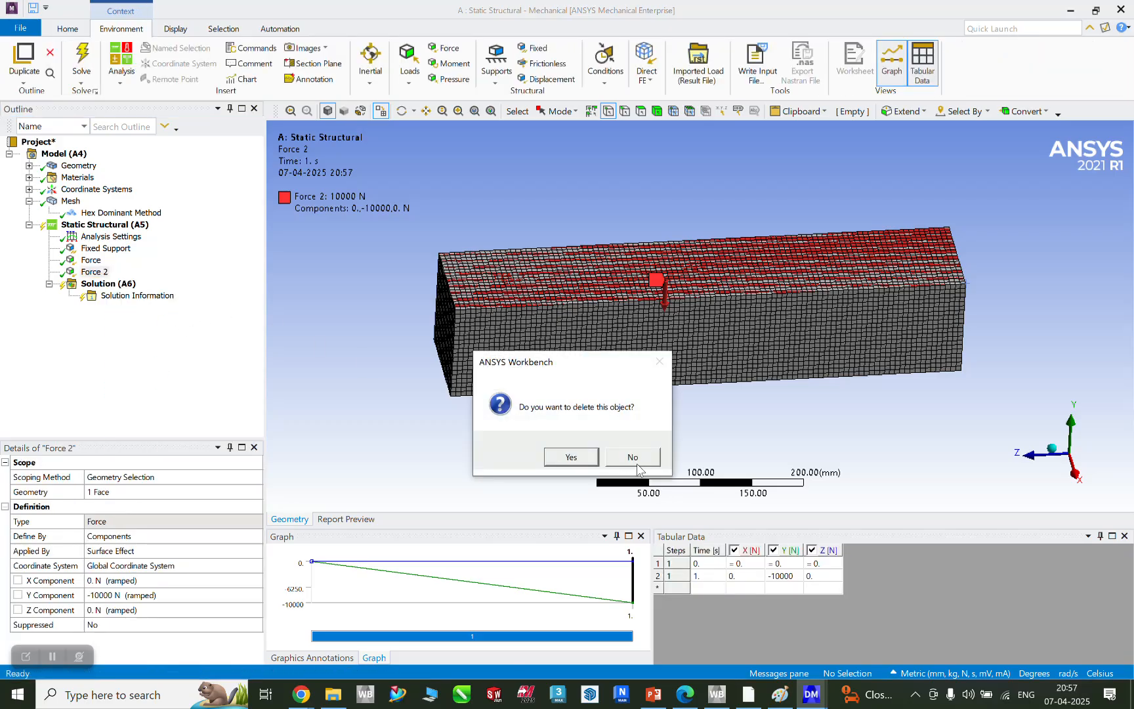
click(572, 458)
Step: Review the Fixed Support and the remaining end-face Force on the bar
middle_drag(617, 407, 603, 372)
click(102, 249)
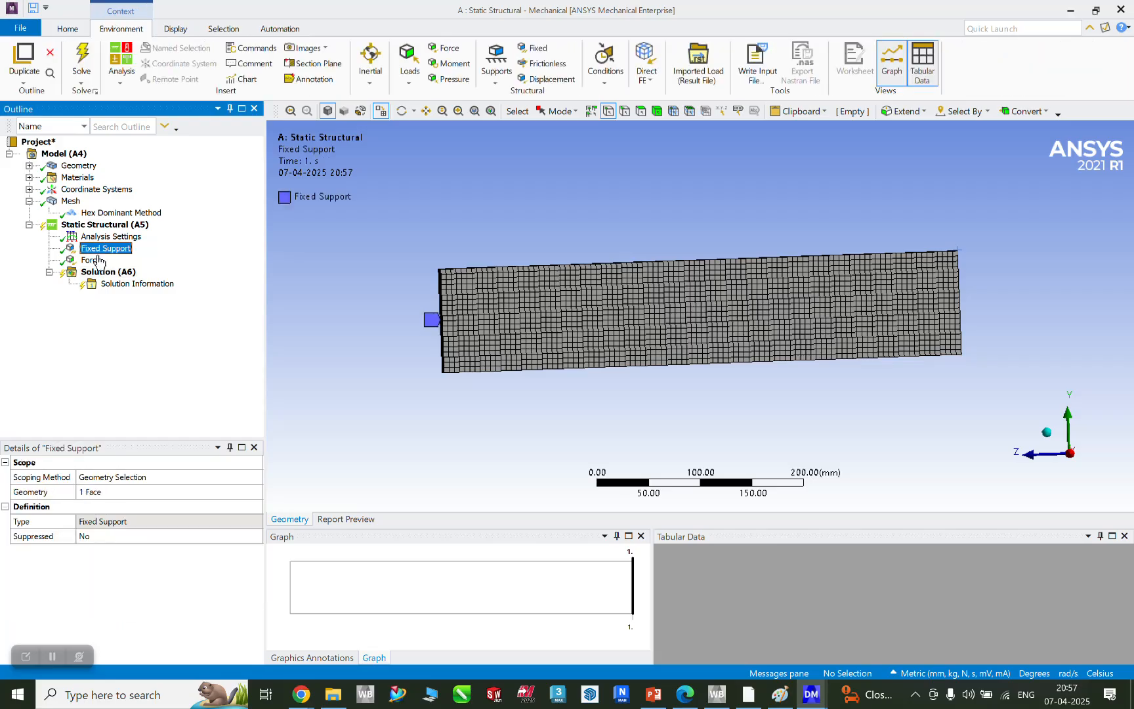
click(95, 261)
middle_drag(865, 304, 904, 355)
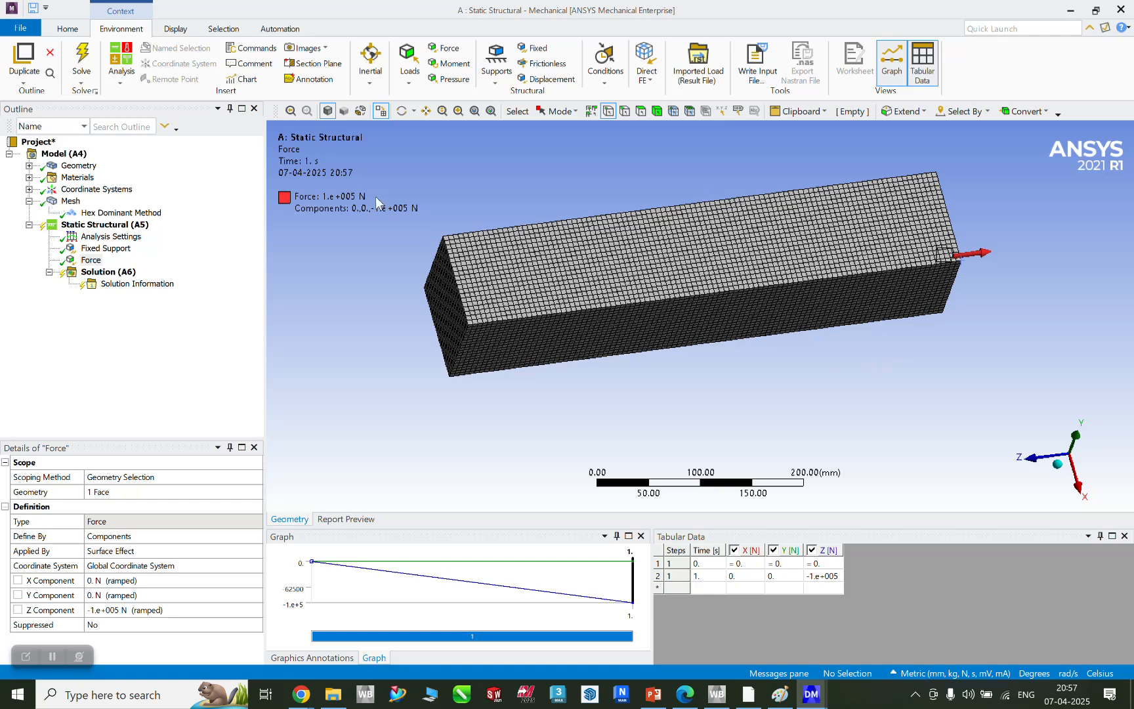
Step: Add Total Deformation and Equivalent (von-Mises) Stress results to the solution
click(108, 272)
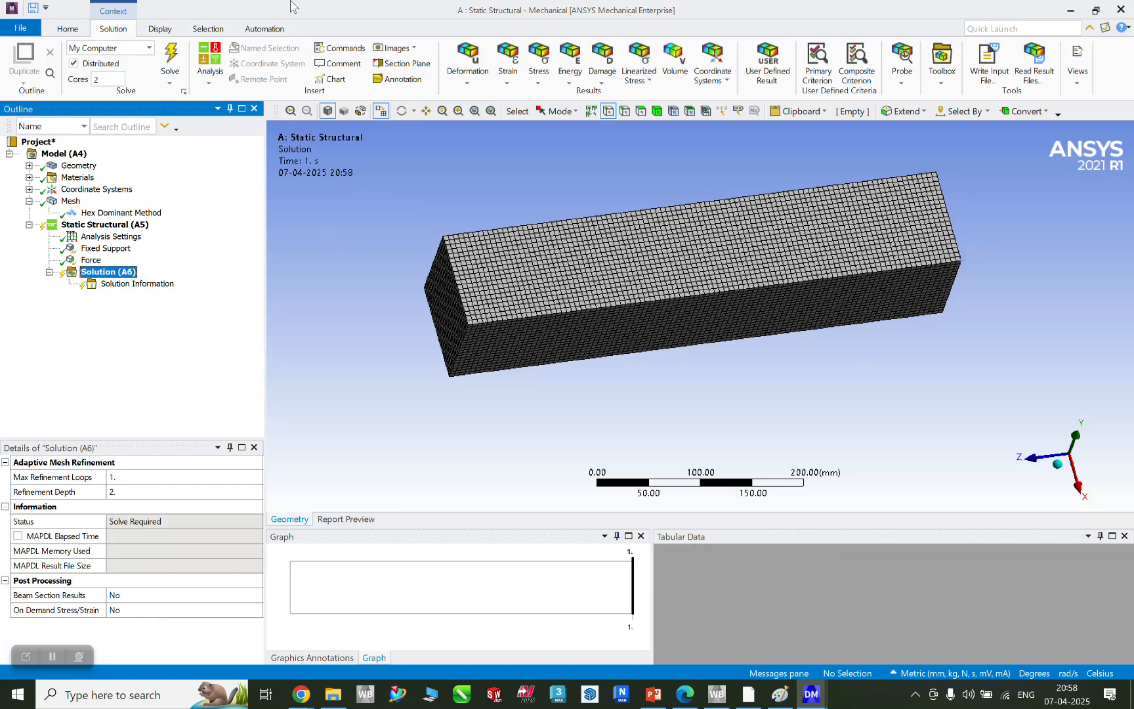
click(467, 82)
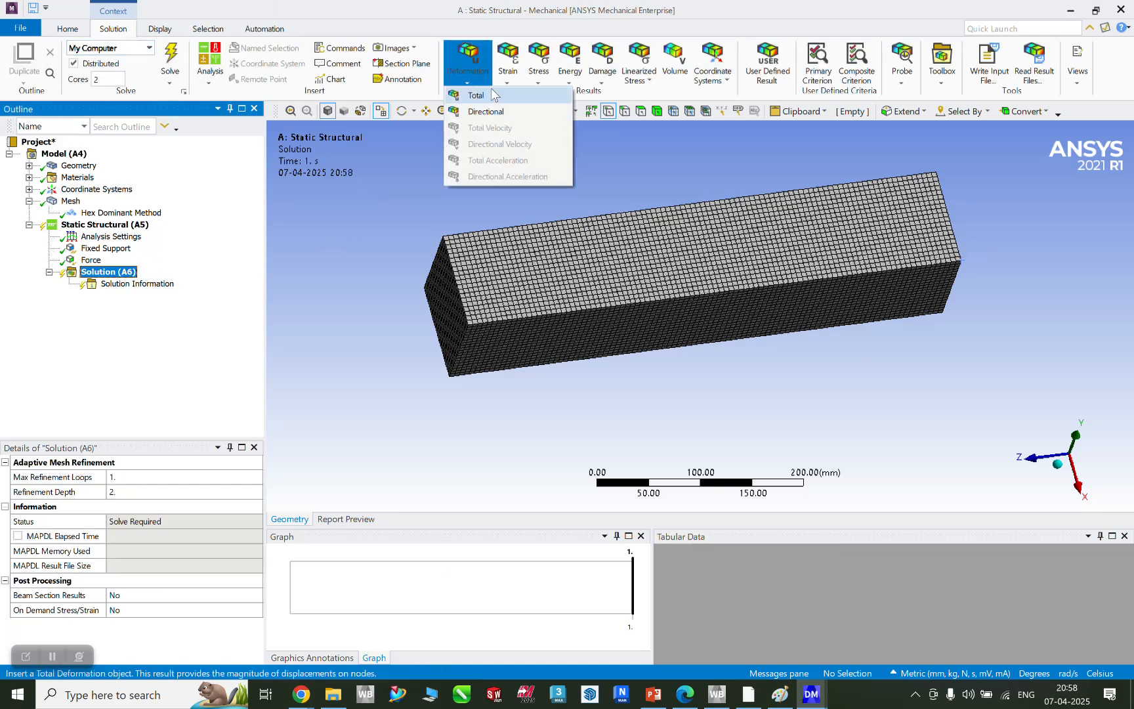
click(486, 96)
click(538, 78)
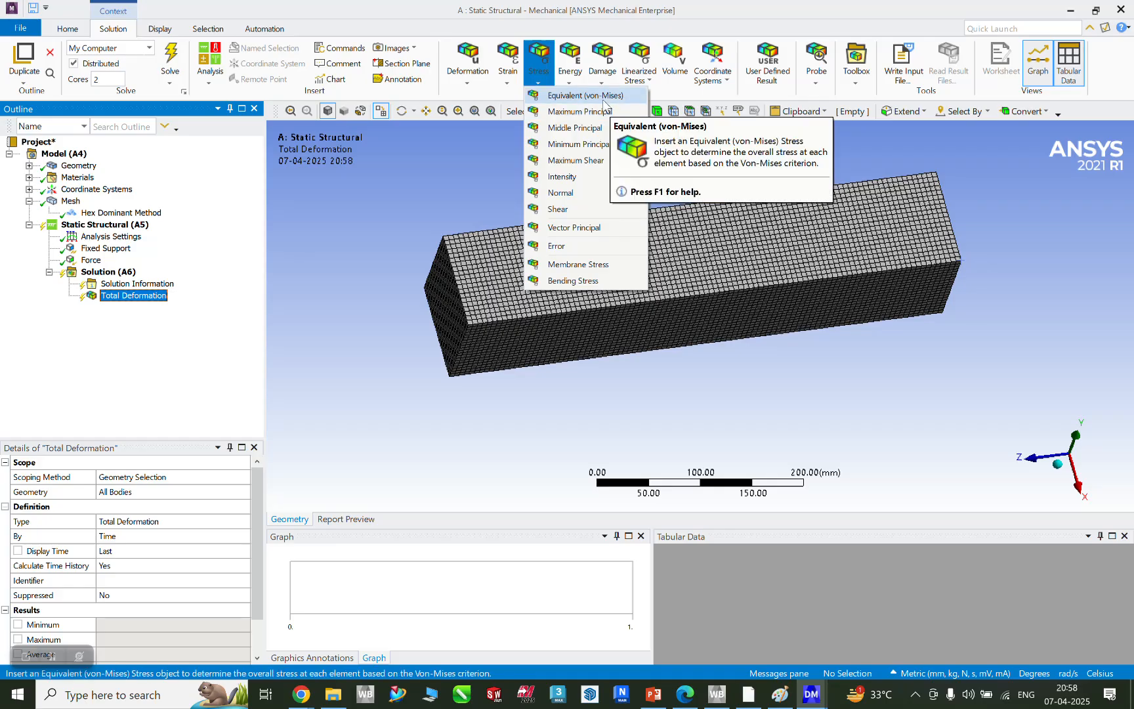
click(555, 98)
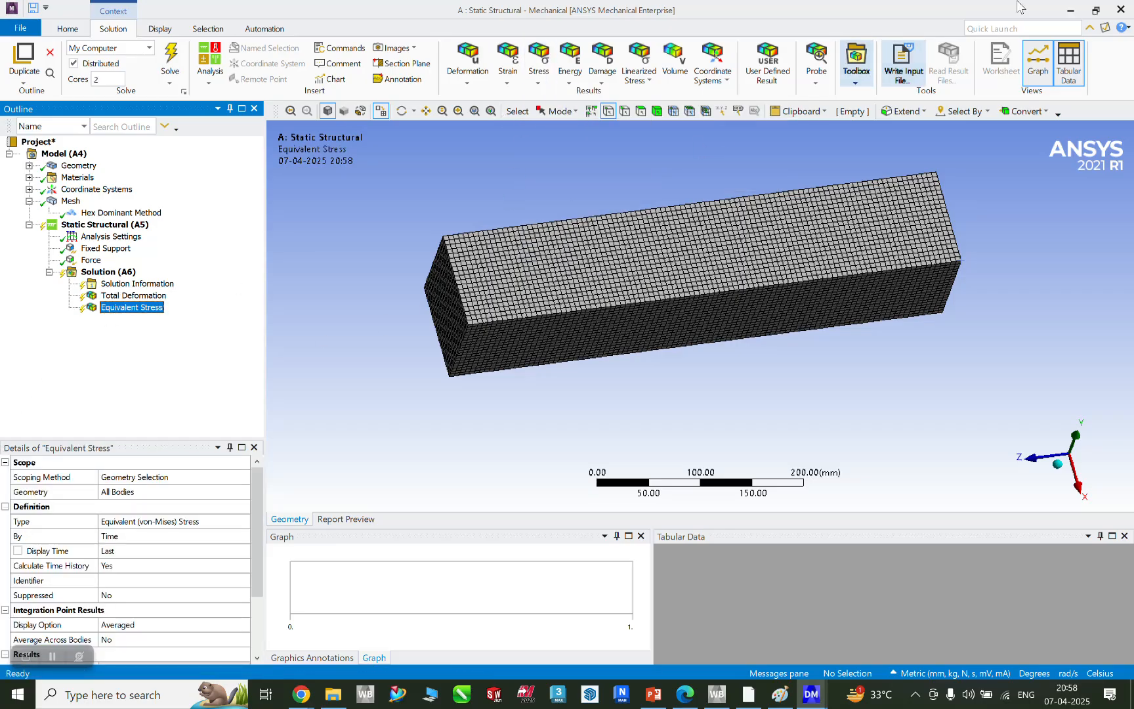
Step: Add a Stress Tool to the solution and solve the analysis
click(856, 66)
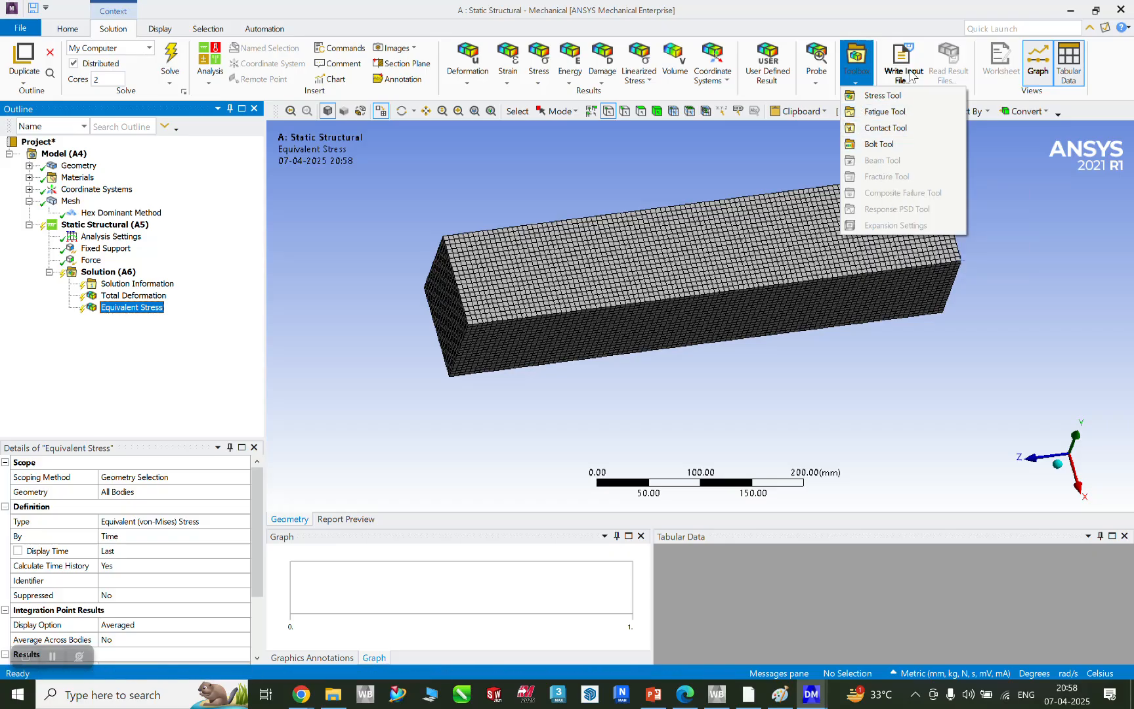
click(909, 97)
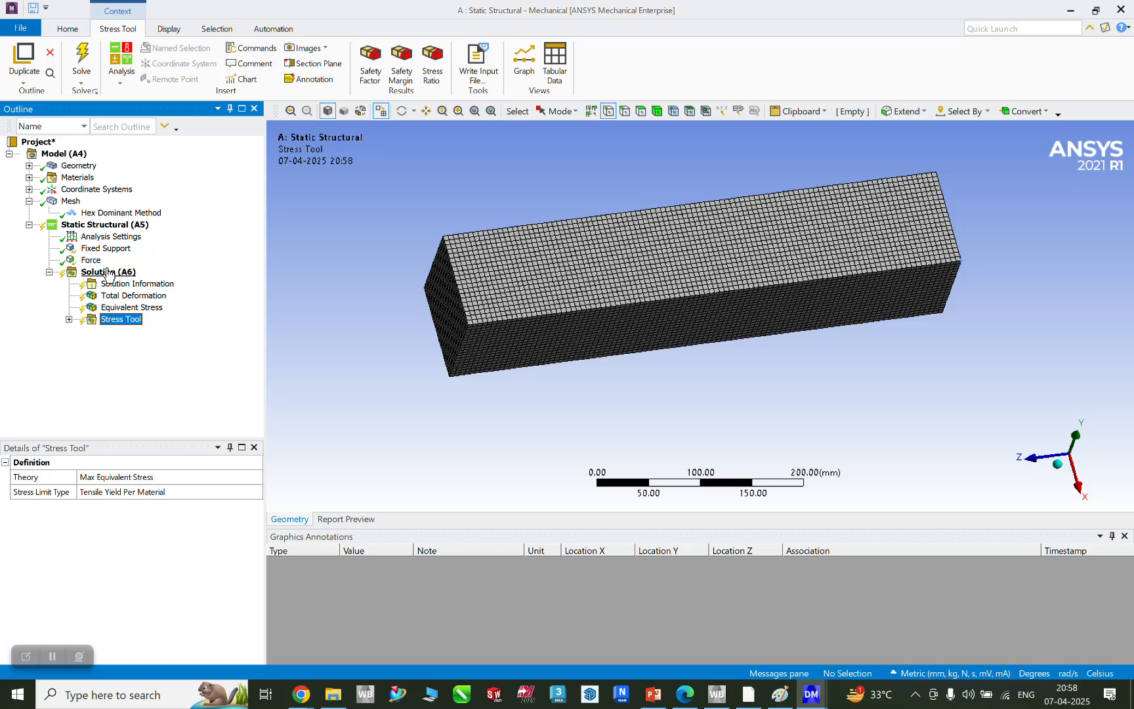
click(98, 272)
right_click(98, 271)
click(145, 295)
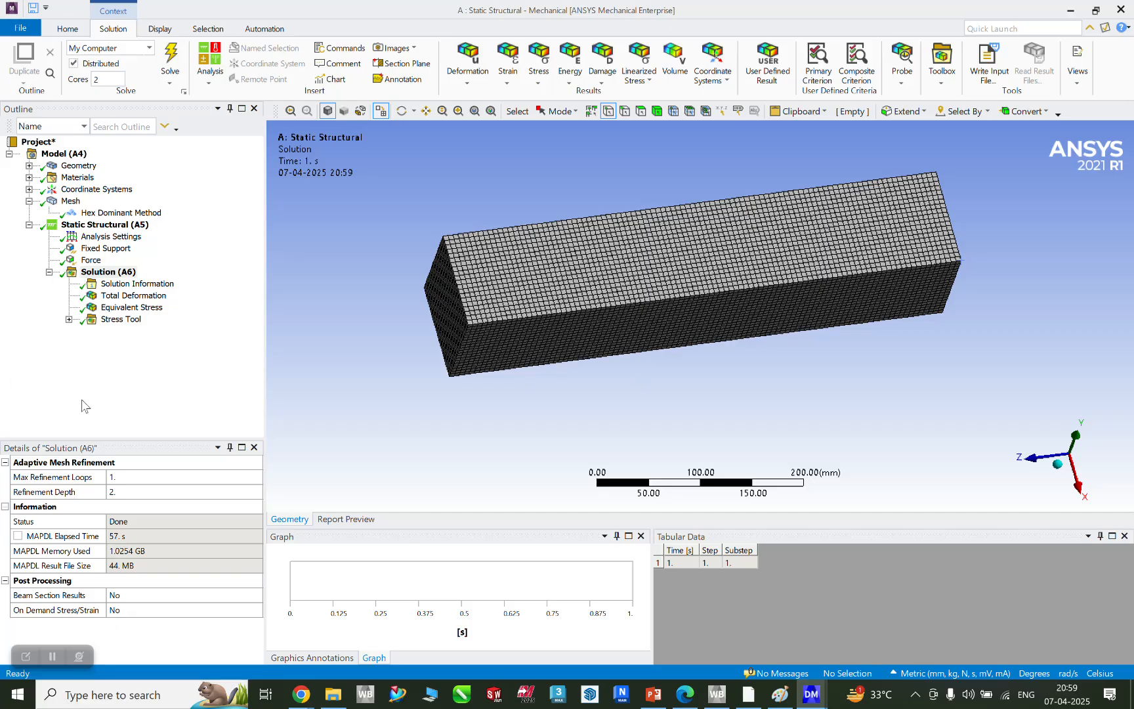
Step: Display the Stress Tool's Safety Factor result and examine its contour and legend on the bar
click(69, 320)
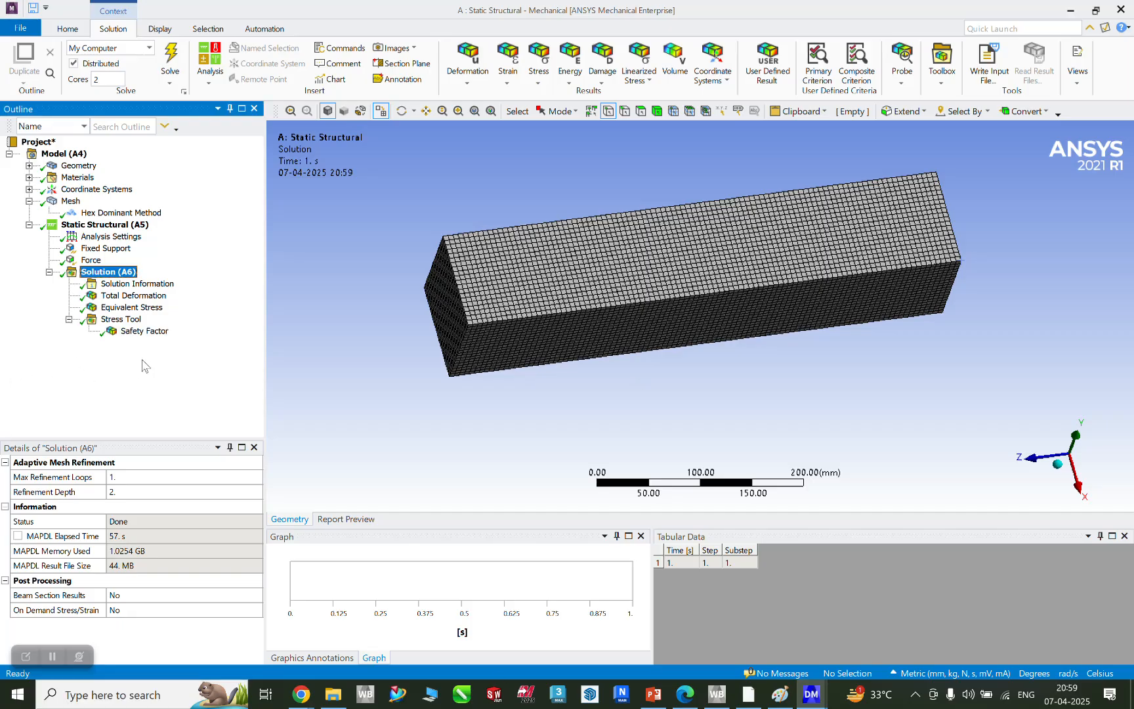
click(145, 332)
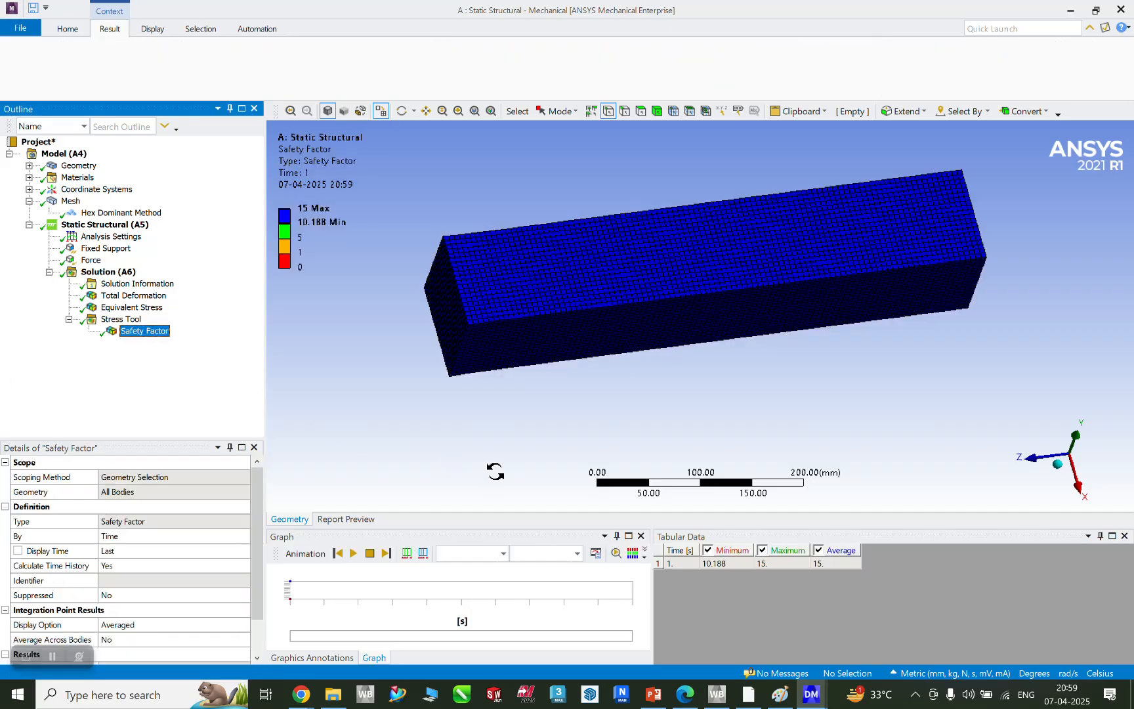
click(312, 238)
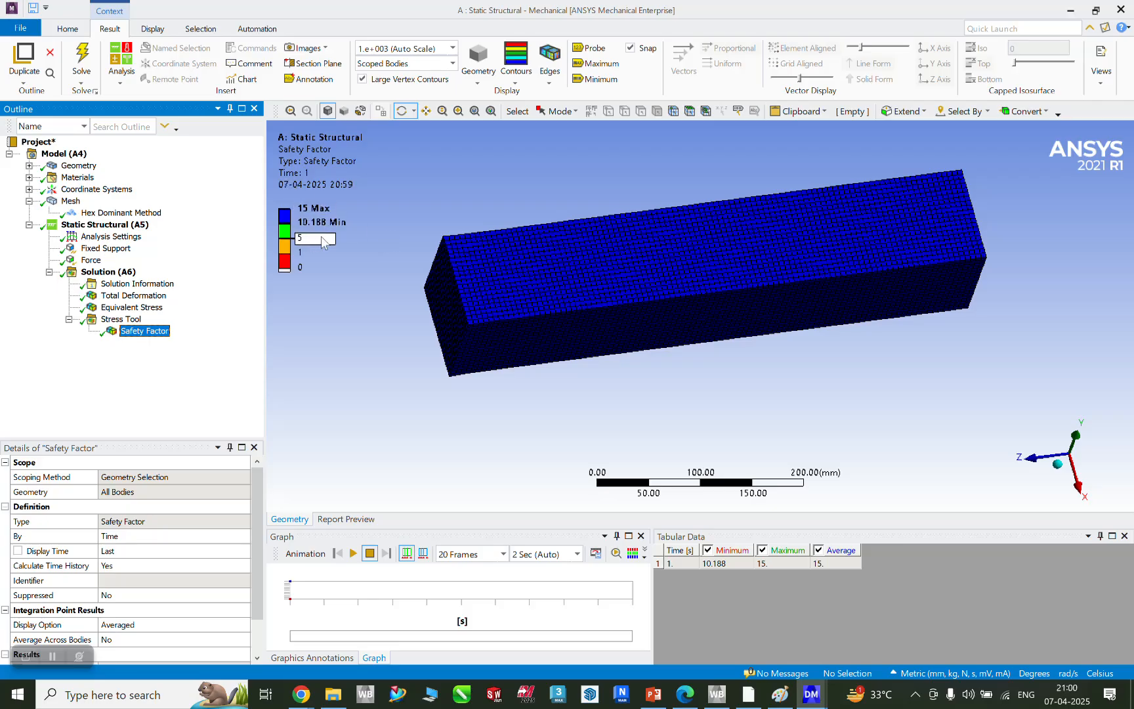
click(326, 227)
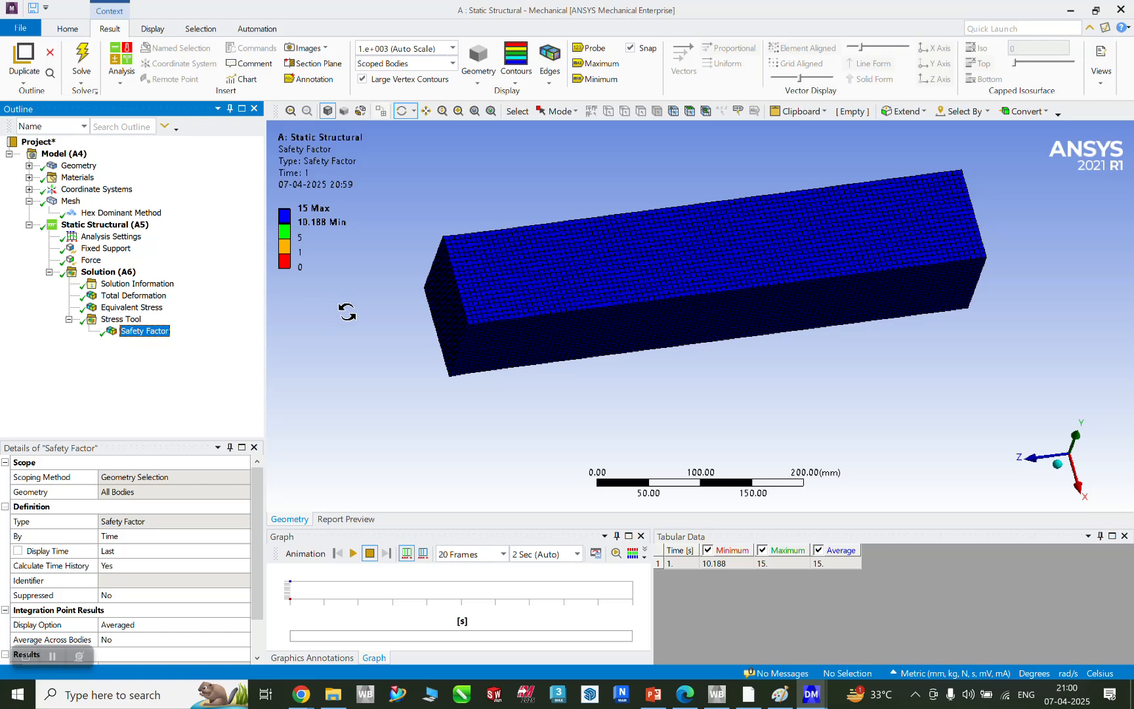
mouse_move(582, 410)
mouse_down()
mouse_move(577, 370)
mouse_move(583, 402)
mouse_up()
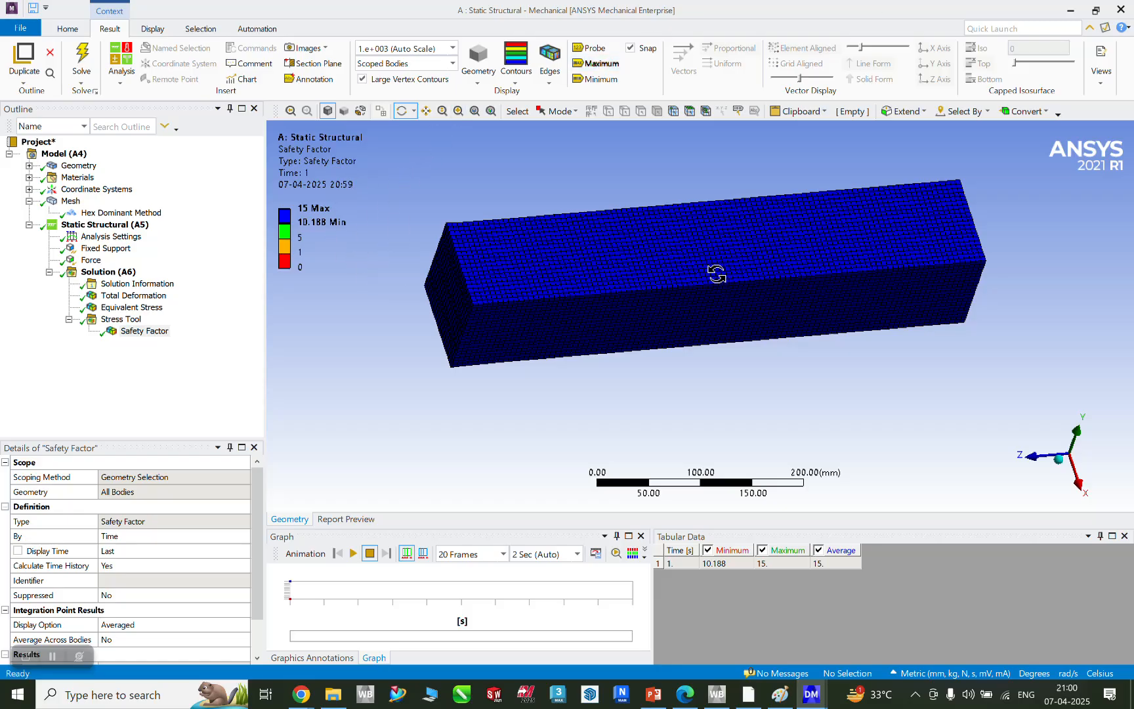
Step: Compare the Total Deformation result with the hand calculation on the PowerPoint slide, and display the Equivalent Stress result in Mechanical
click(133, 296)
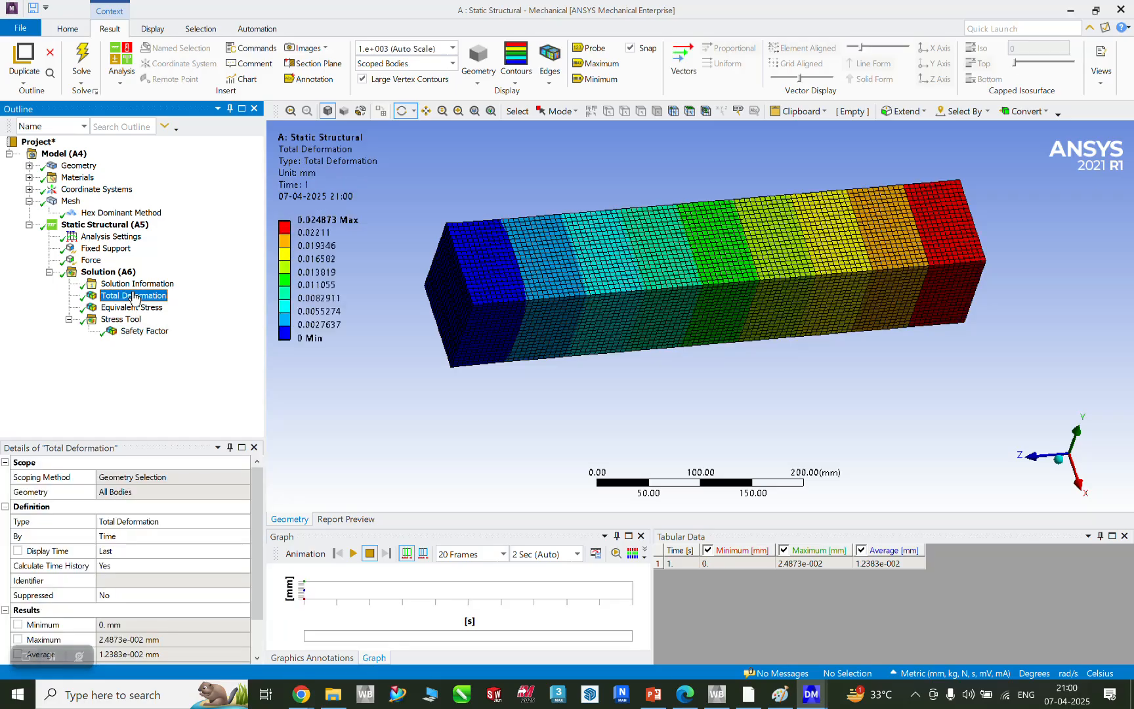
click(320, 224)
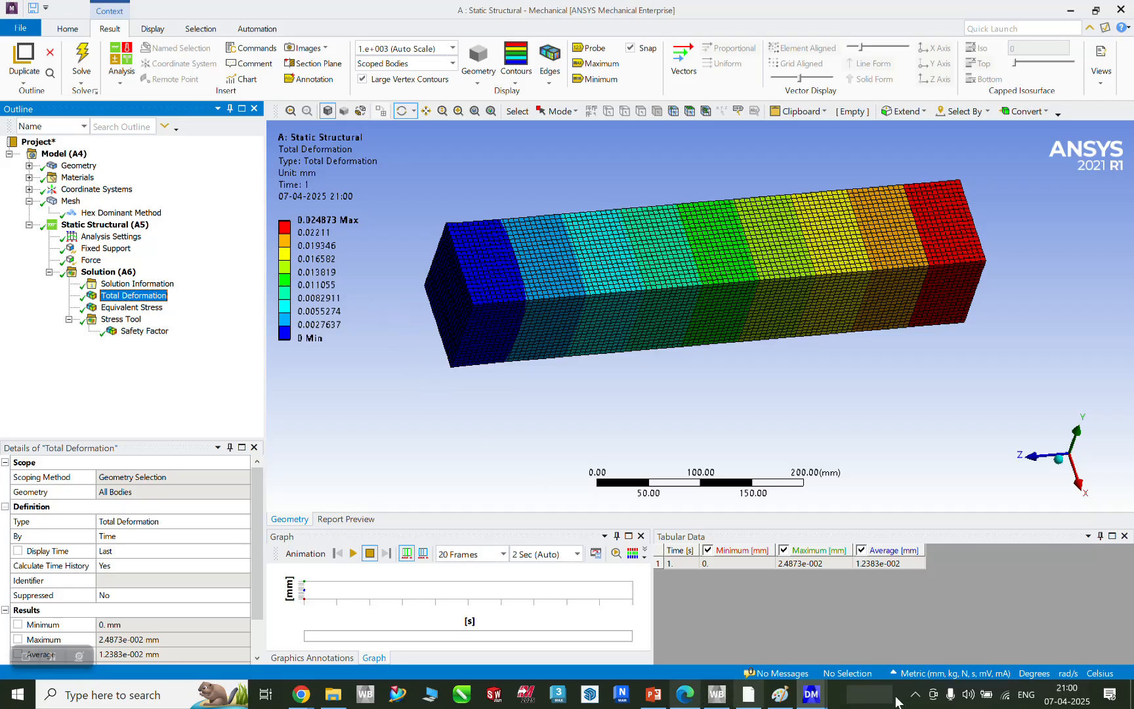
click(653, 695)
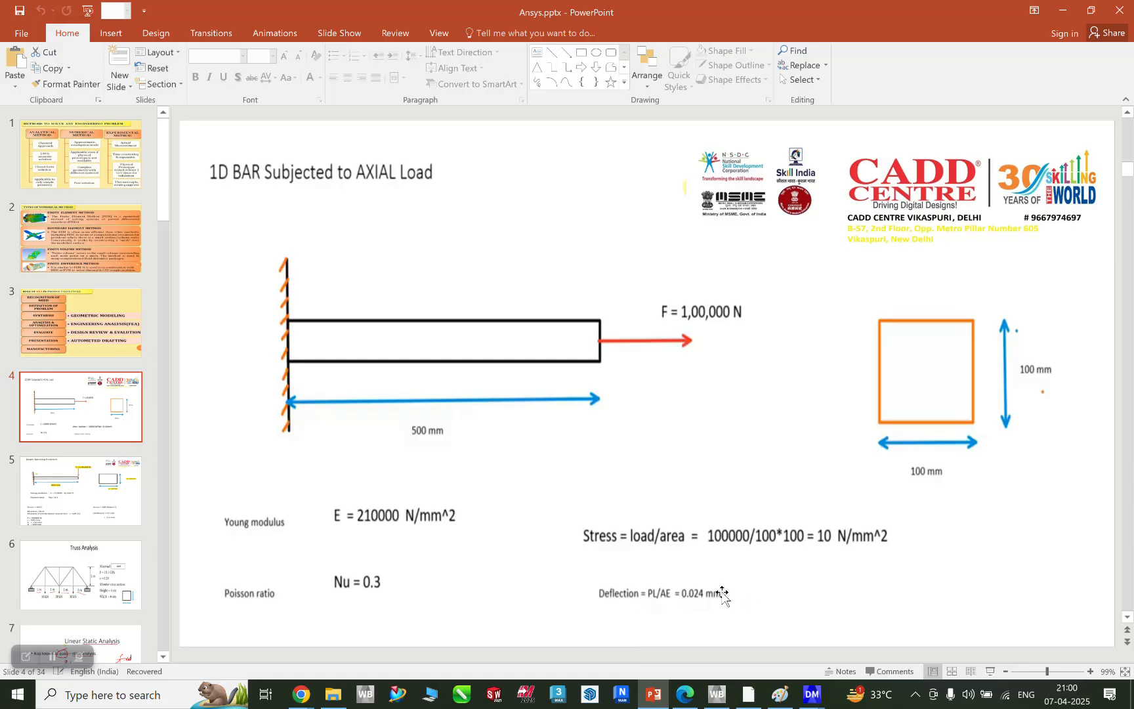
click(1063, 10)
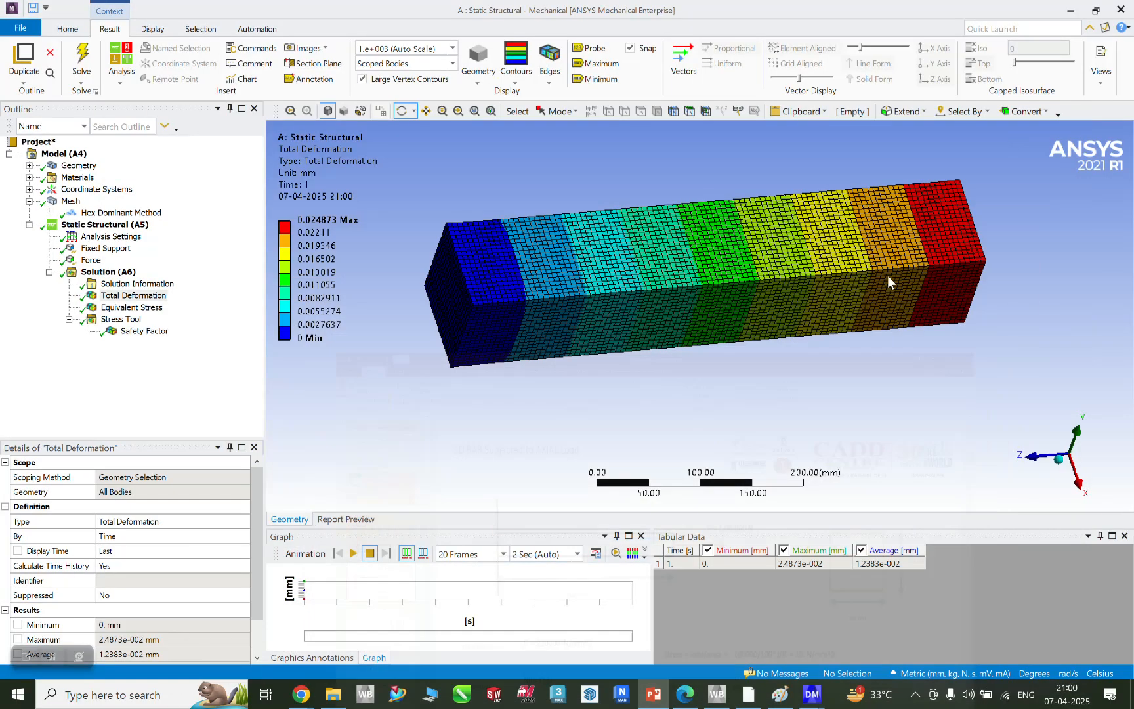
click(131, 308)
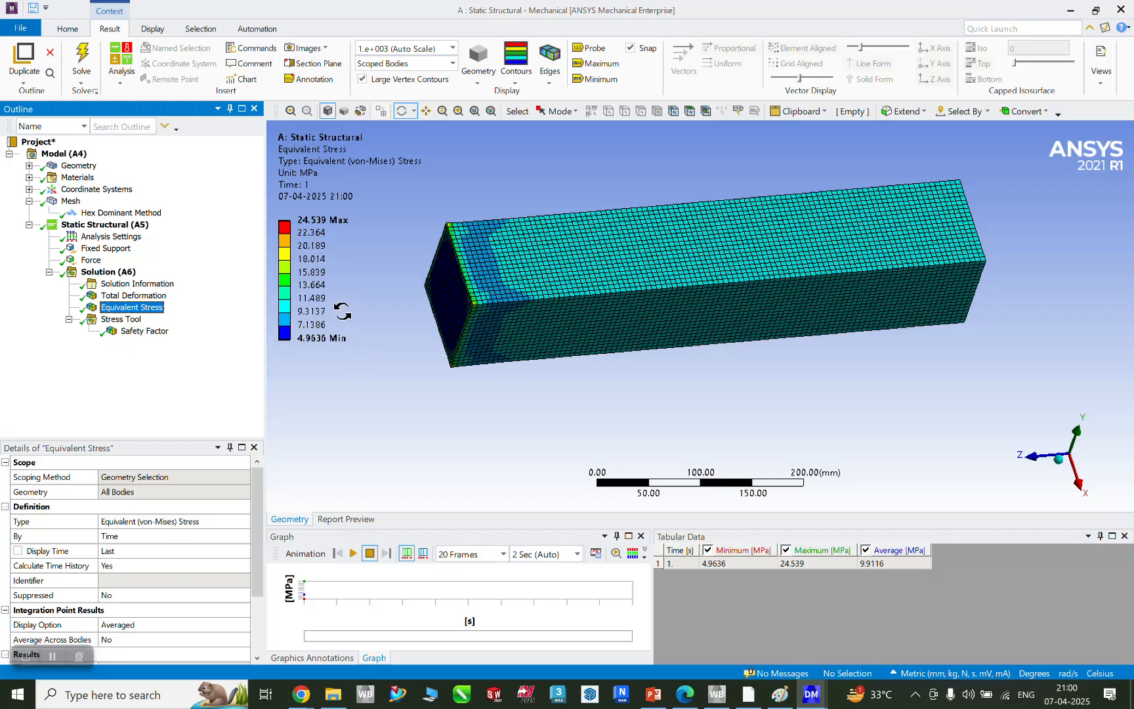
Step: Animate the Total Deformation result and examine the bar's elongation from the side
click(132, 295)
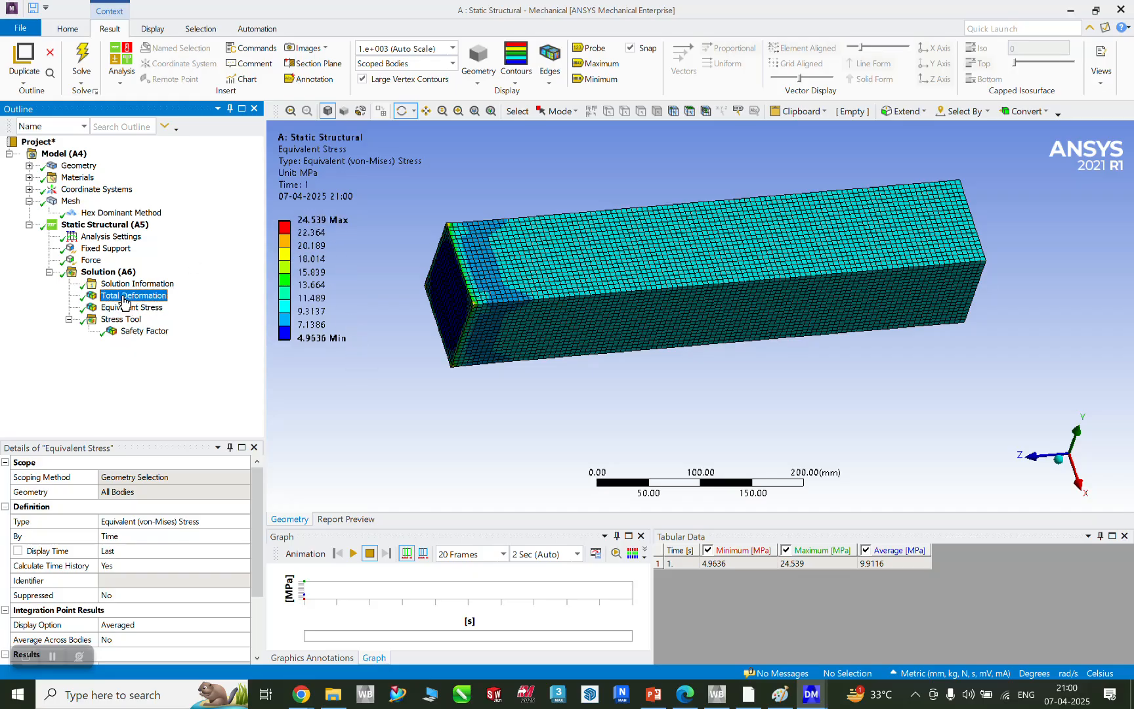
click(352, 555)
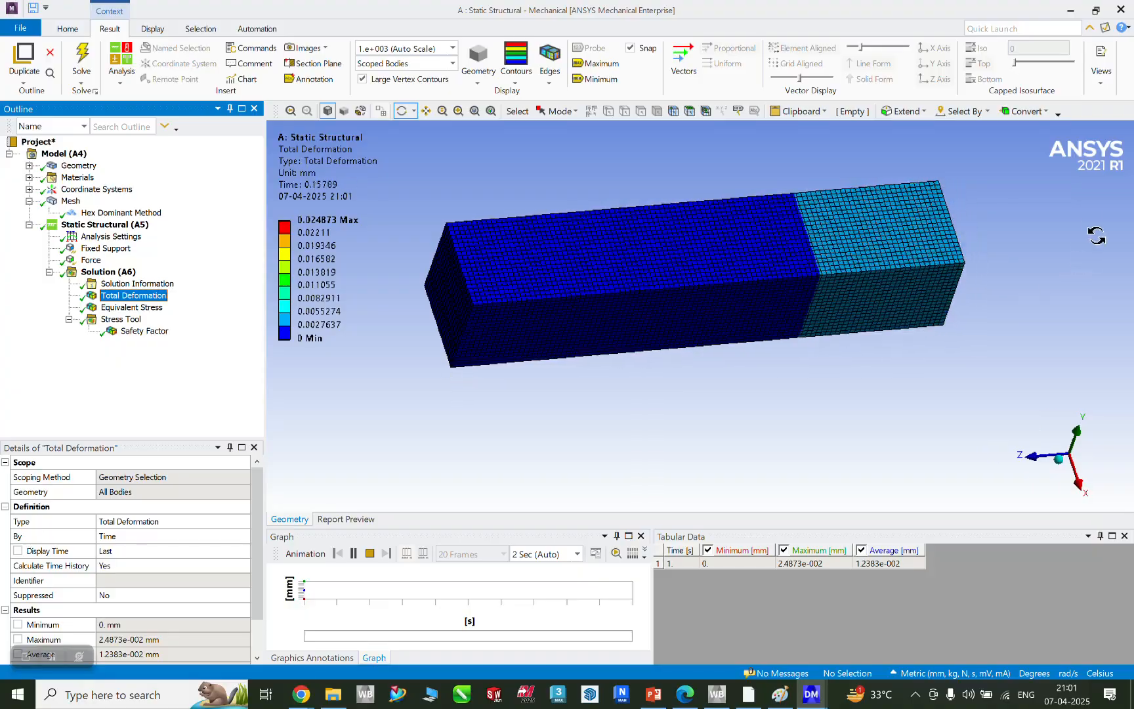
drag(1001, 397, 990, 352)
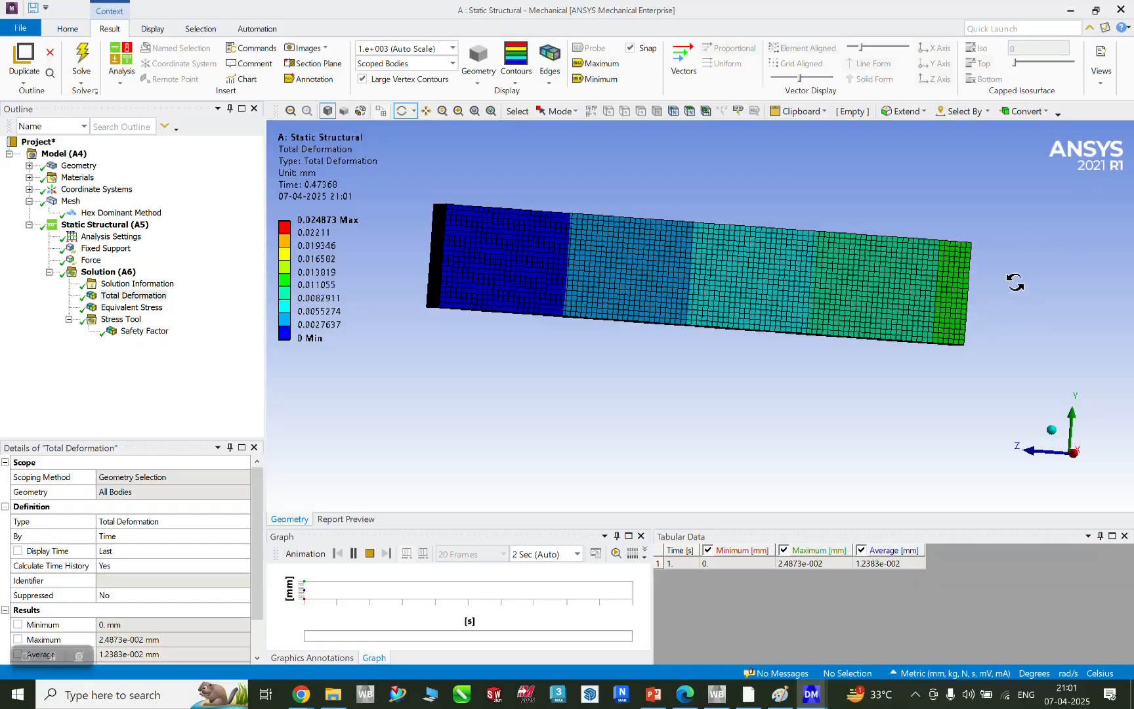
Step: Examine the animated Total Deformation of the bar in the front, left and right standard views, and pause the animation
right_click(880, 406)
mouse_move(953, 617)
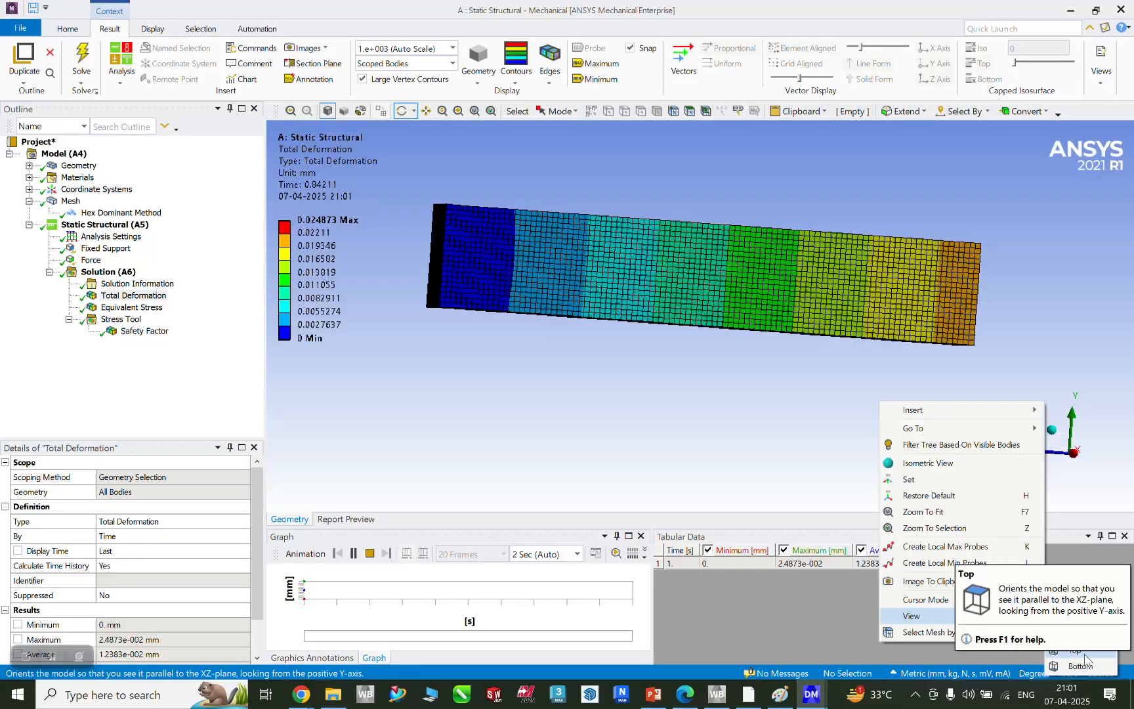
click(726, 430)
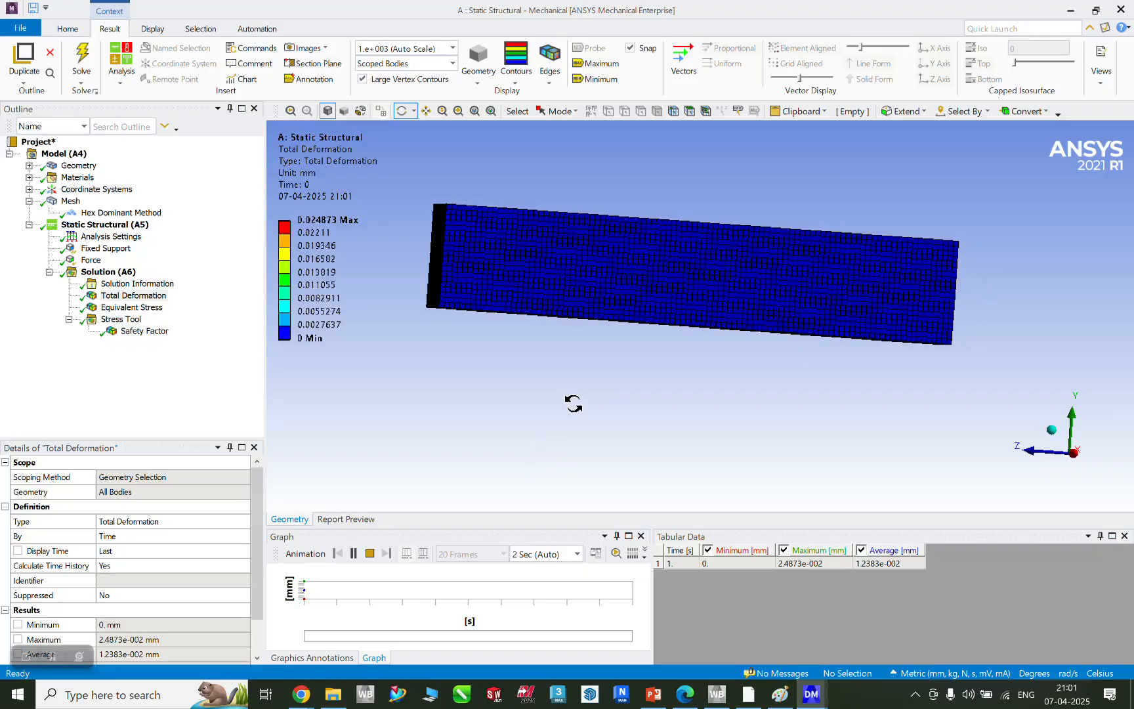
right_click(735, 384)
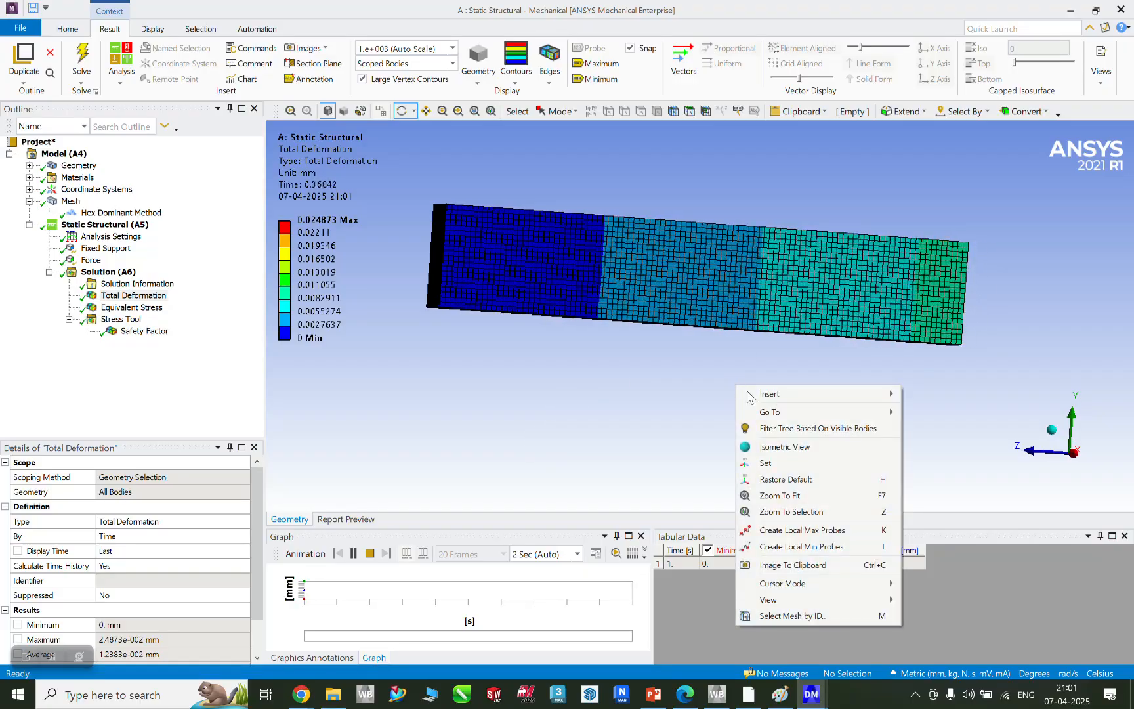
mouse_move(820, 602)
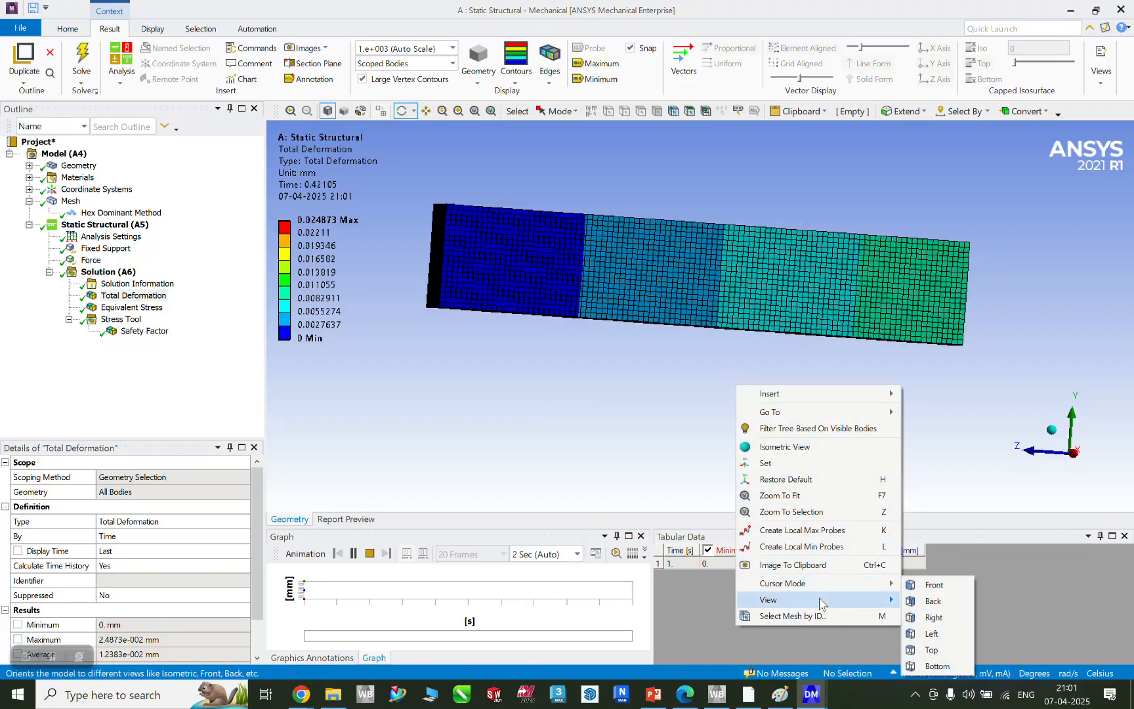
click(945, 586)
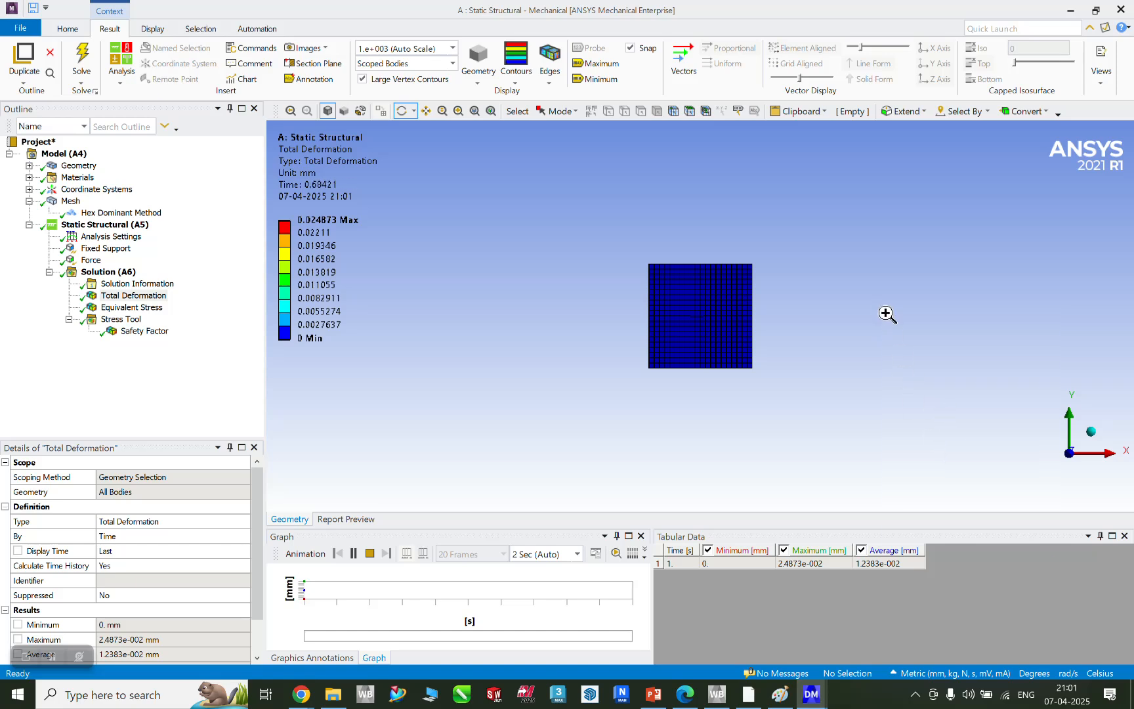
right_click(887, 314)
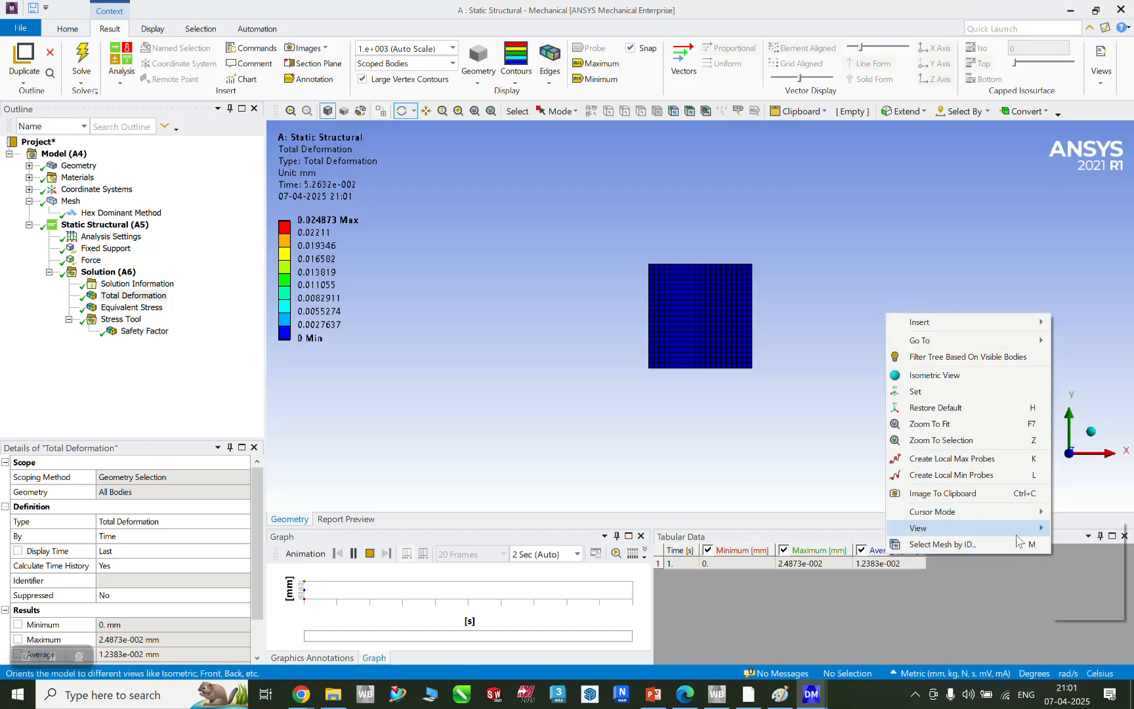
click(1069, 578)
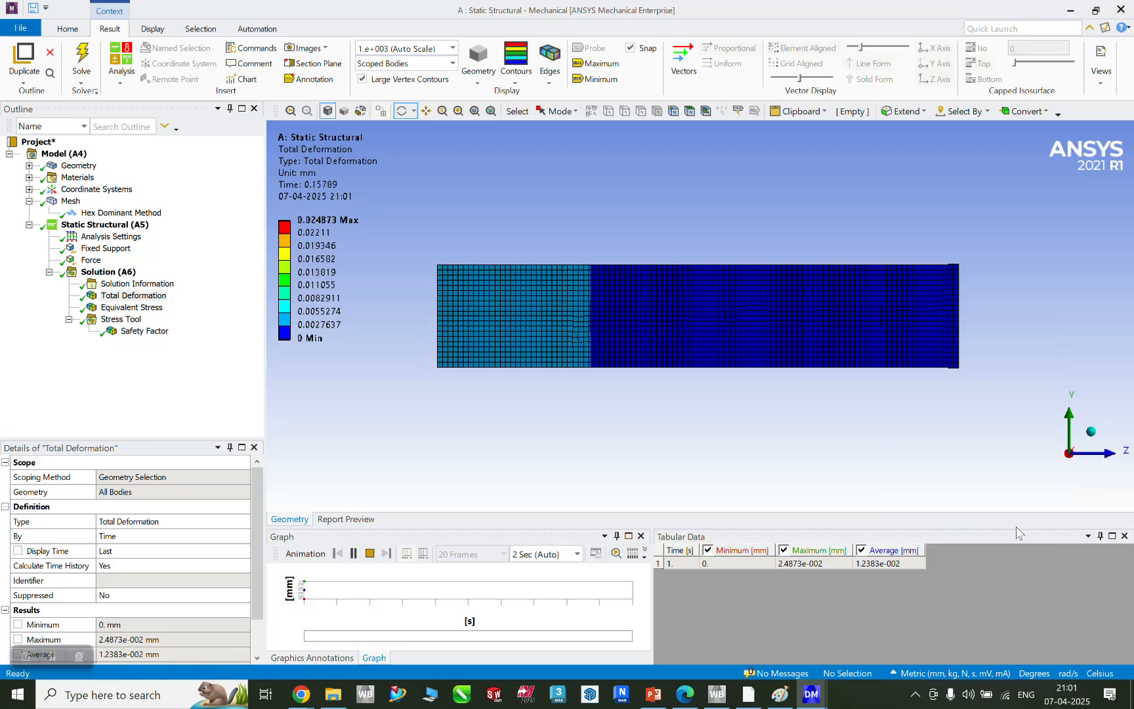
right_click(927, 402)
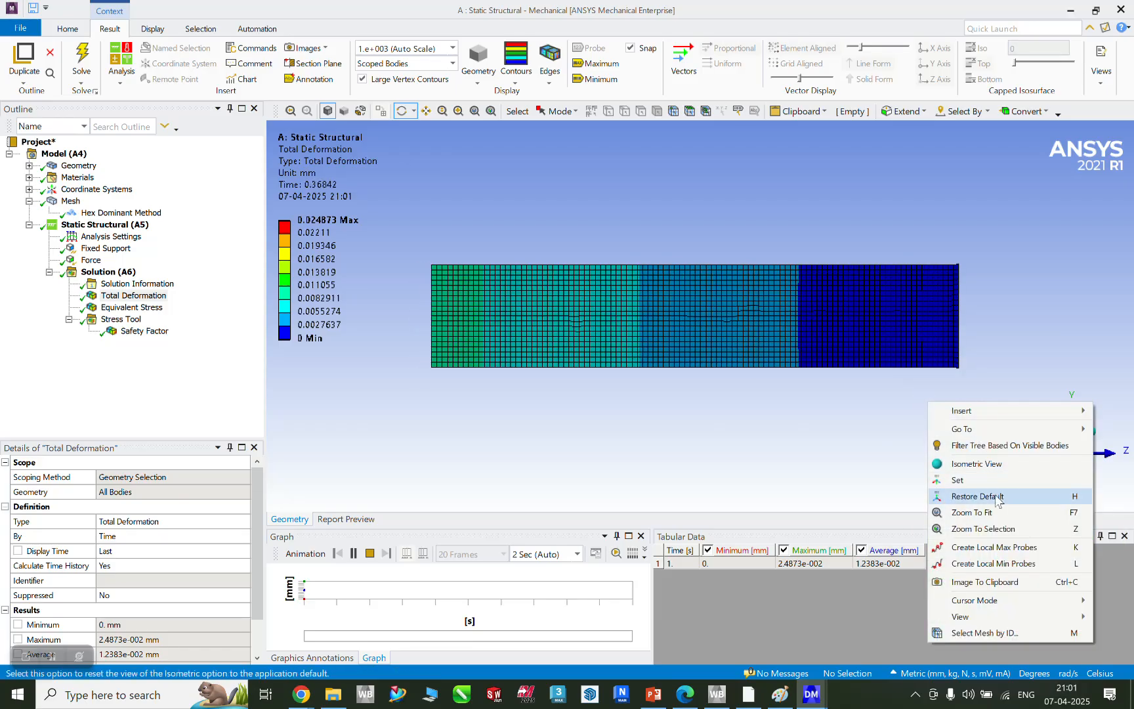
mouse_move(936, 620)
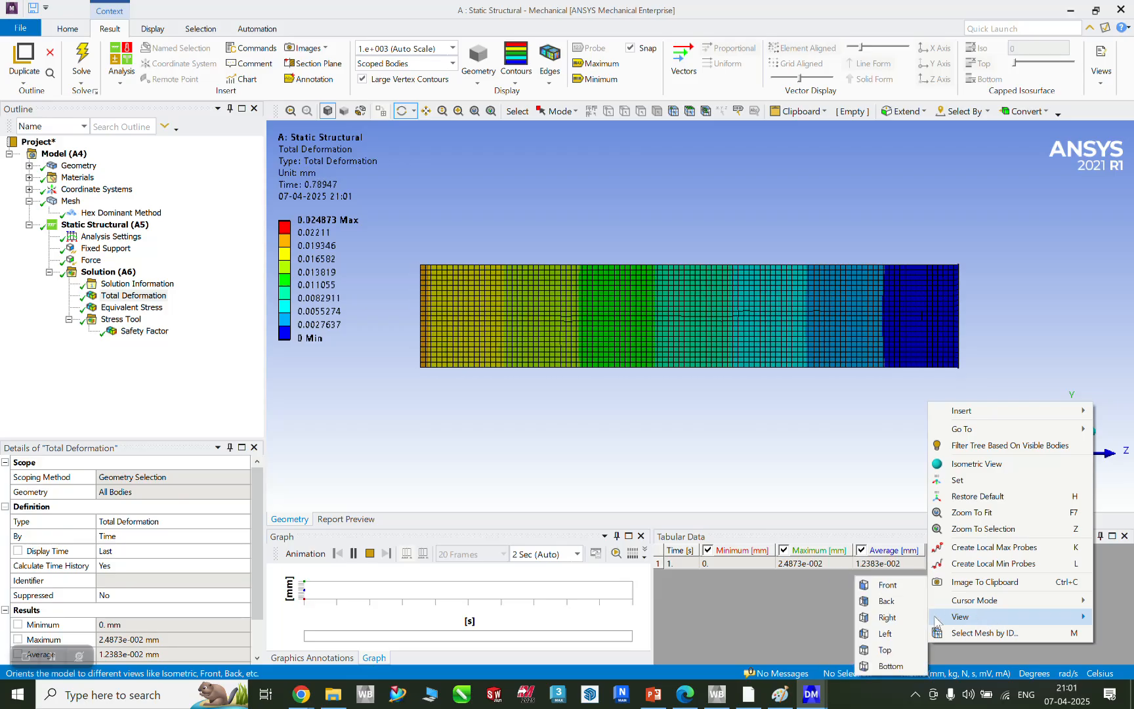
click(887, 617)
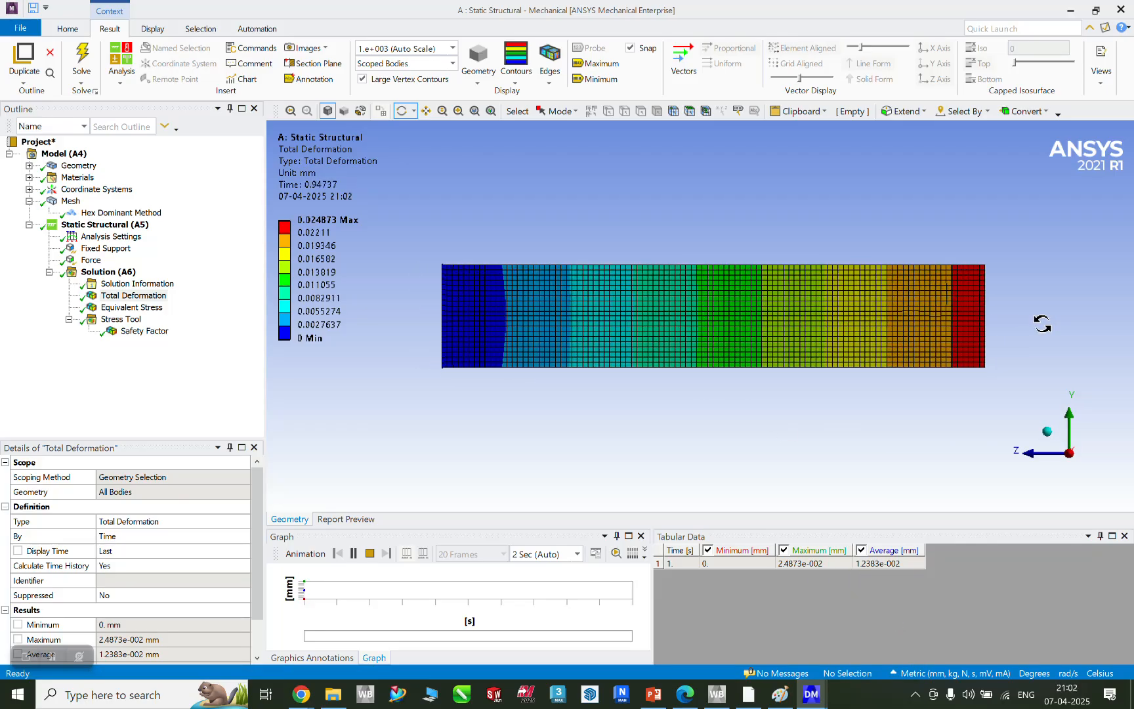
click(353, 553)
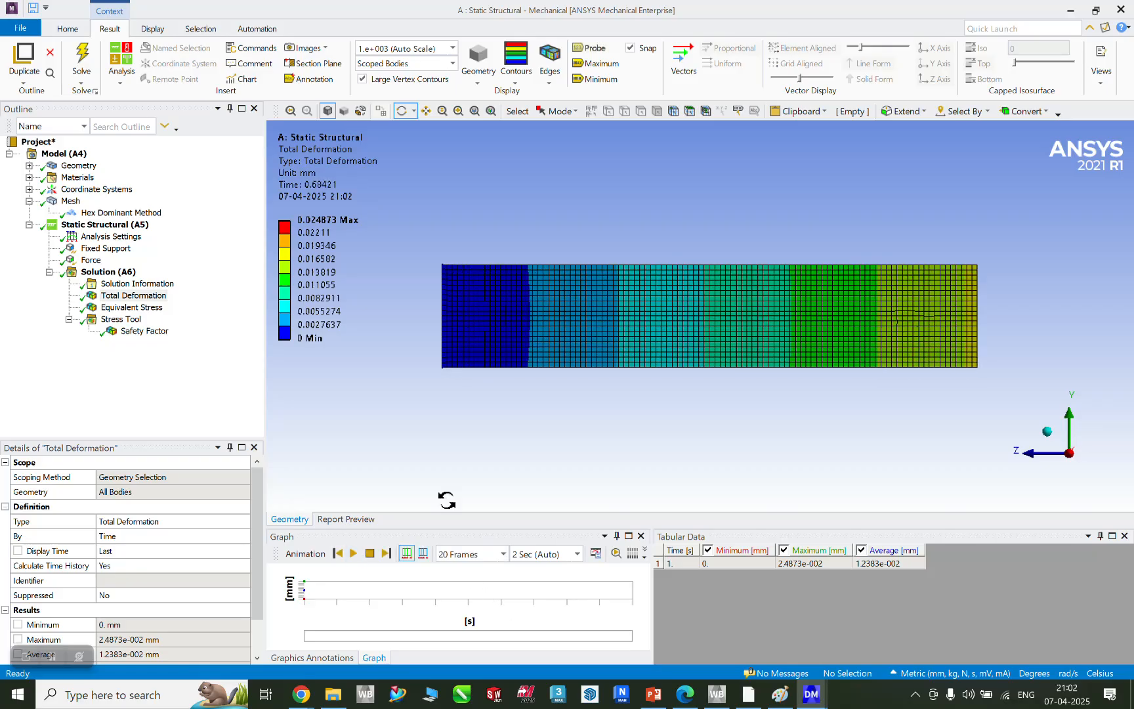
Step: Show the maximum and minimum labels on the Total Deformation result and place a probe beside the maximum location at the bar's loaded end
mouse_move(925, 370)
mouse_down()
mouse_move(836, 380)
mouse_move(906, 367)
mouse_move(957, 389)
mouse_move(962, 358)
mouse_move(922, 332)
mouse_move(850, 315)
mouse_move(968, 315)
mouse_move(963, 336)
mouse_move(930, 360)
mouse_up()
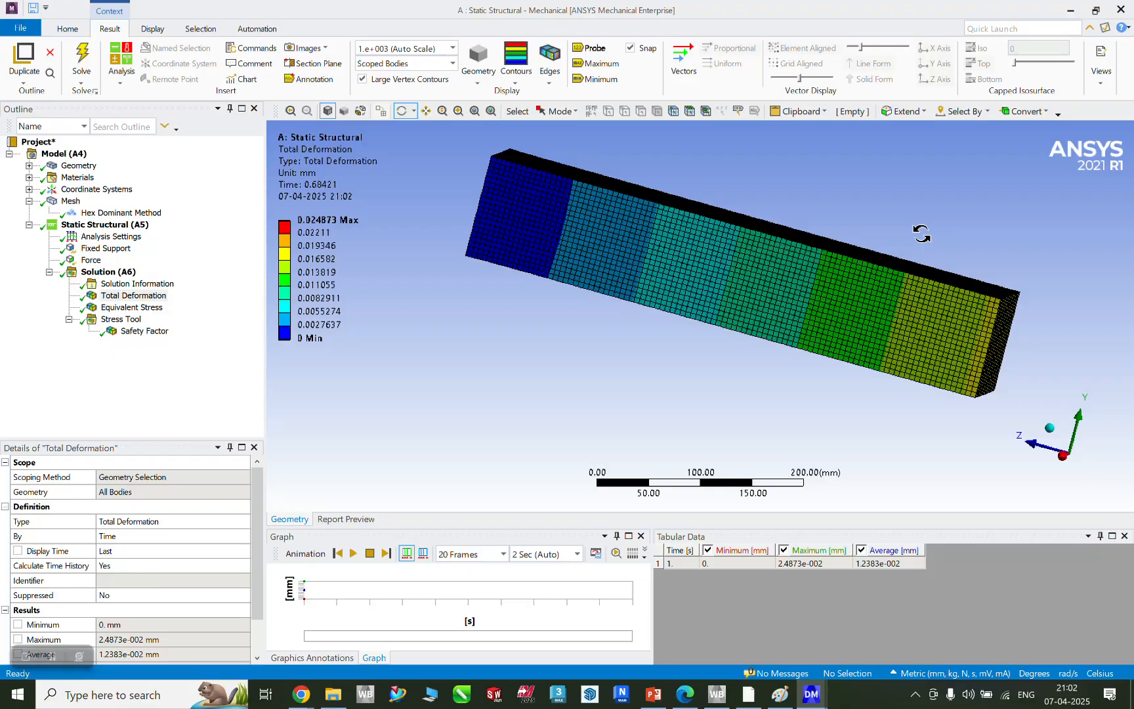
click(590, 49)
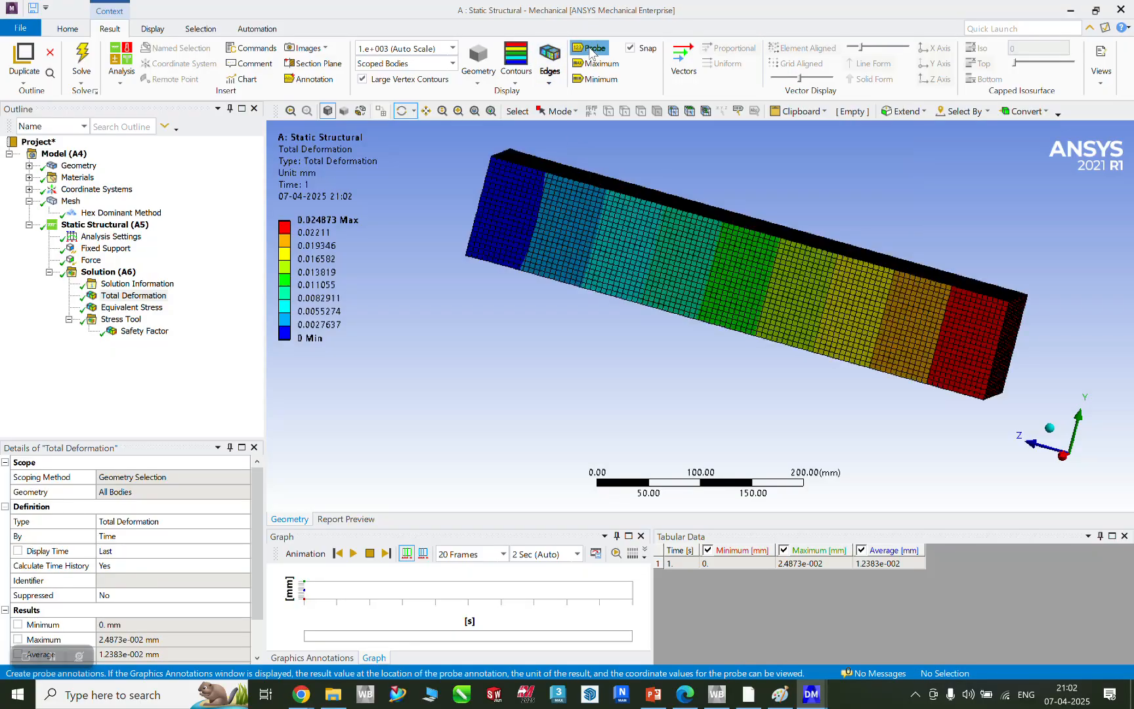
click(600, 64)
click(600, 80)
scroll(1002, 288, up, 2)
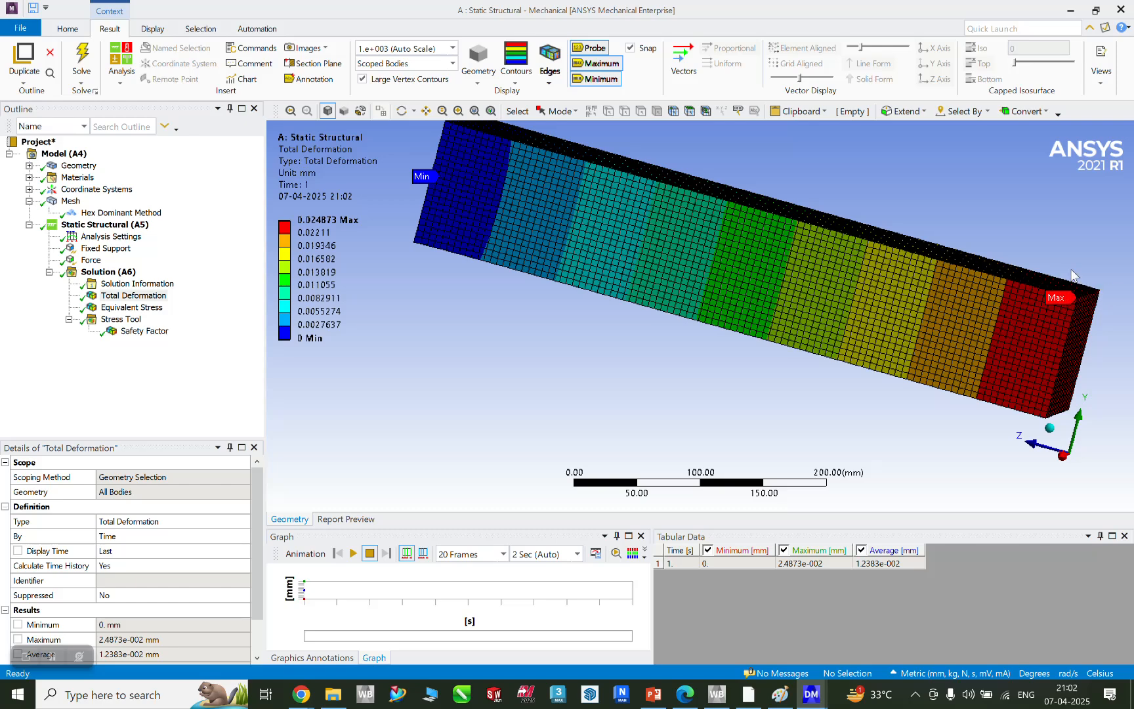
click(1064, 295)
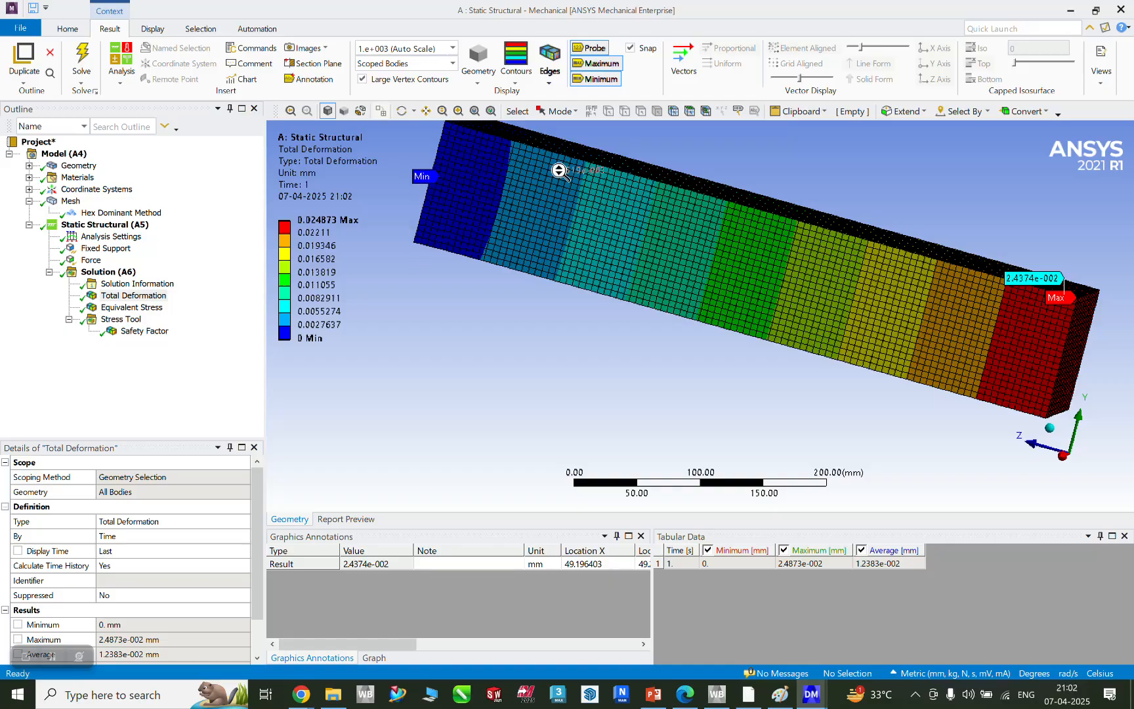
Step: Examine the labelled extremes on the bar, reviewing the Total Deformation, Equivalent Stress and Safety Factor results
scroll(559, 171, up, 5)
middle_drag(466, 162, 810, 209)
scroll(831, 282, down, 5)
middle_drag(832, 283, 1090, 459)
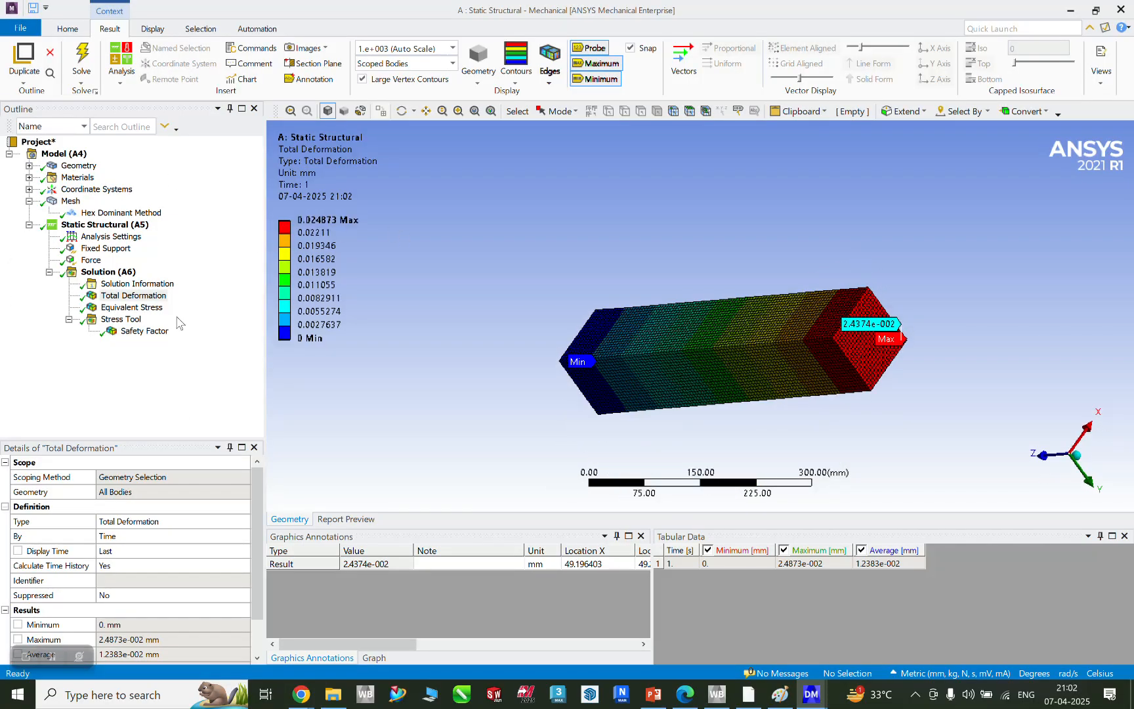
click(116, 298)
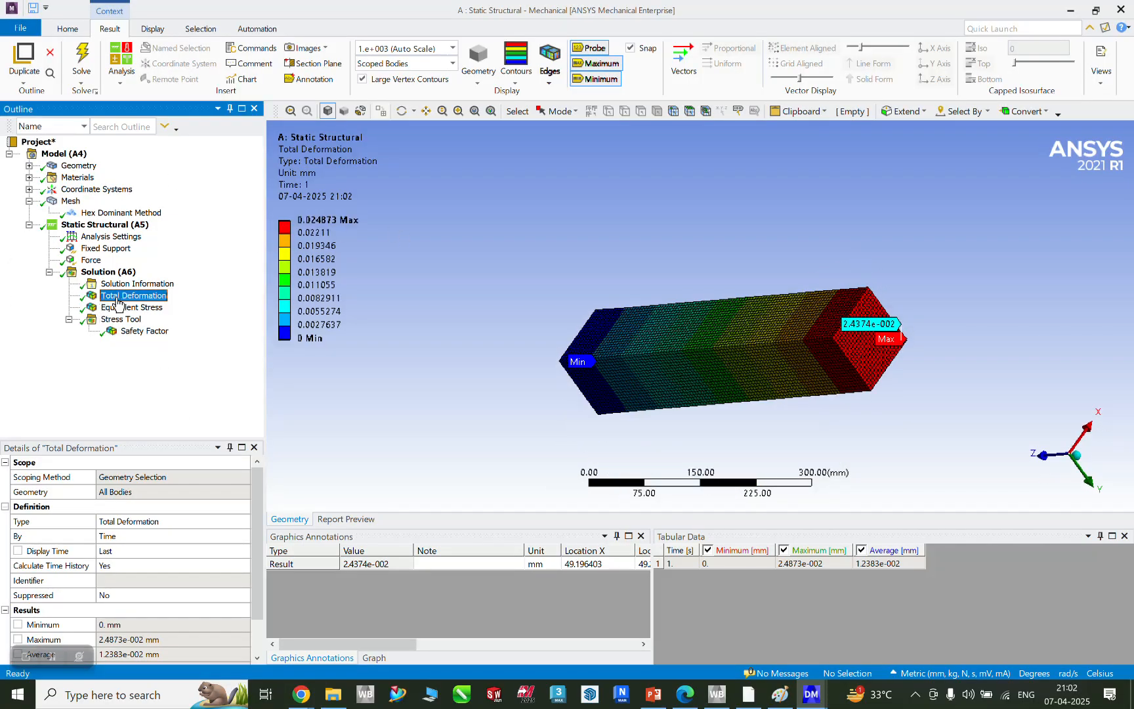
click(119, 307)
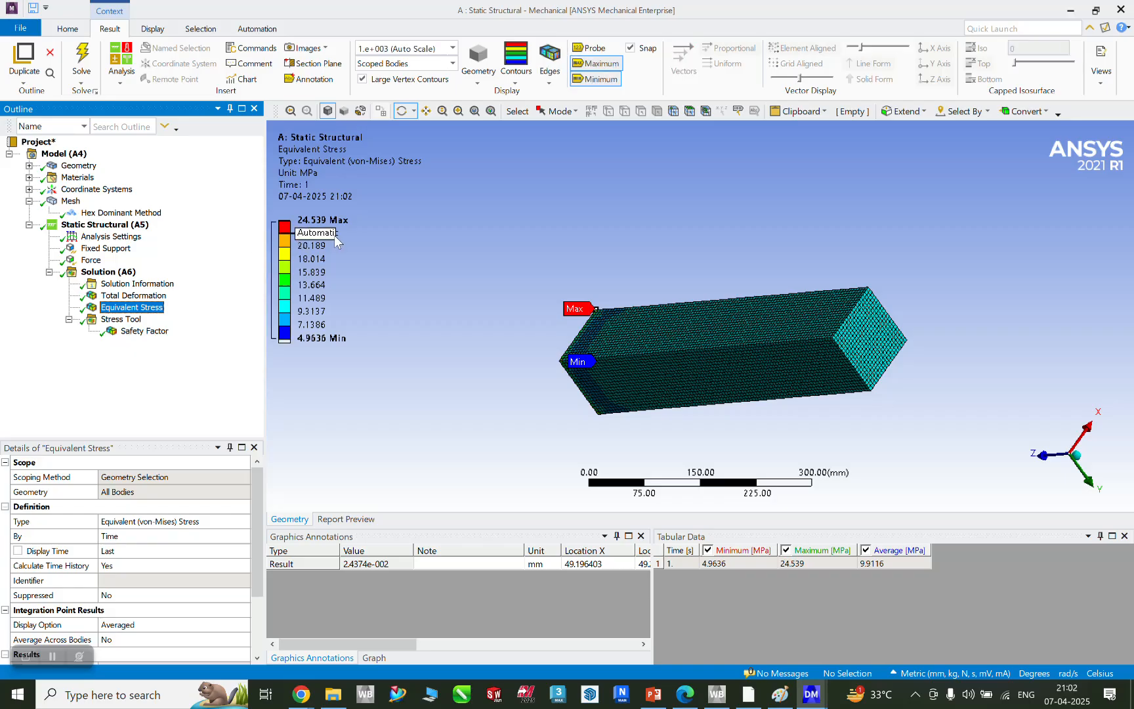
click(140, 332)
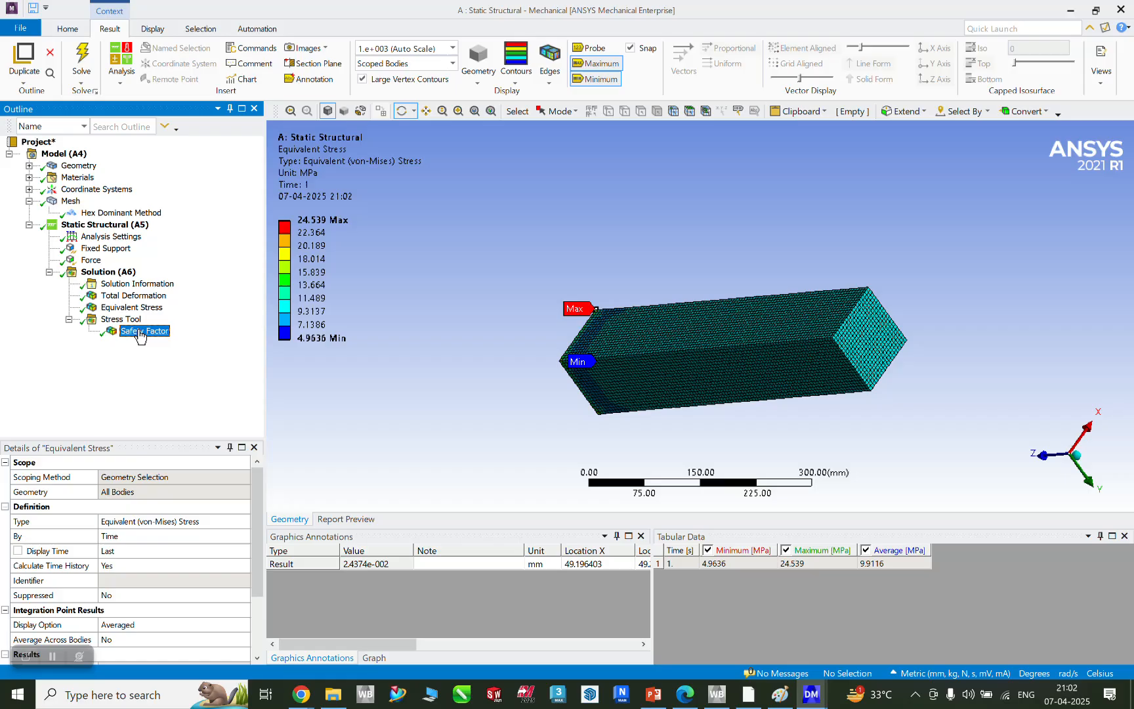
click(131, 298)
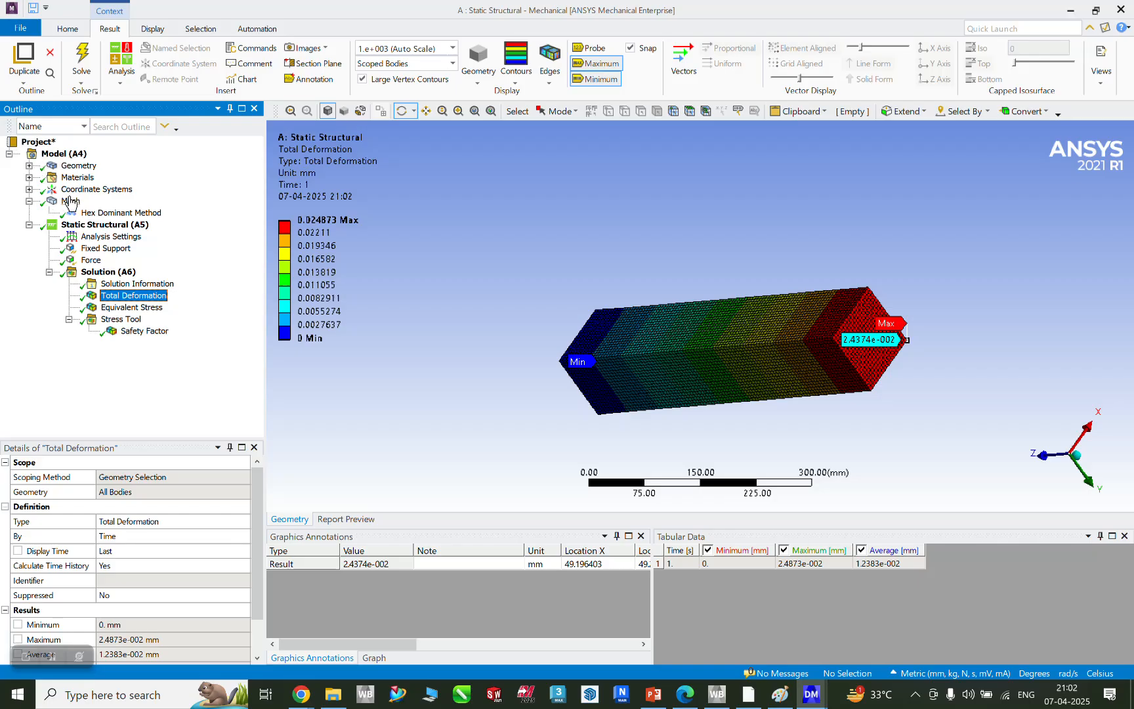
Step: Change the material assignment of the Solid body under Geometry to Steel
click(29, 166)
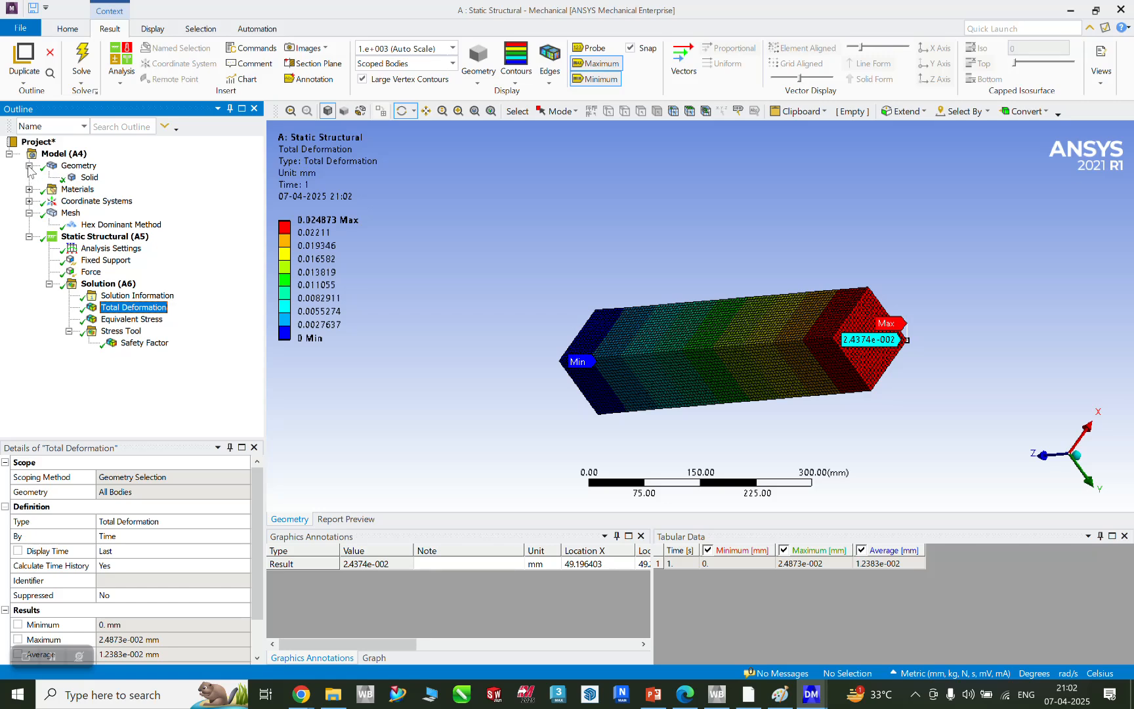
click(92, 178)
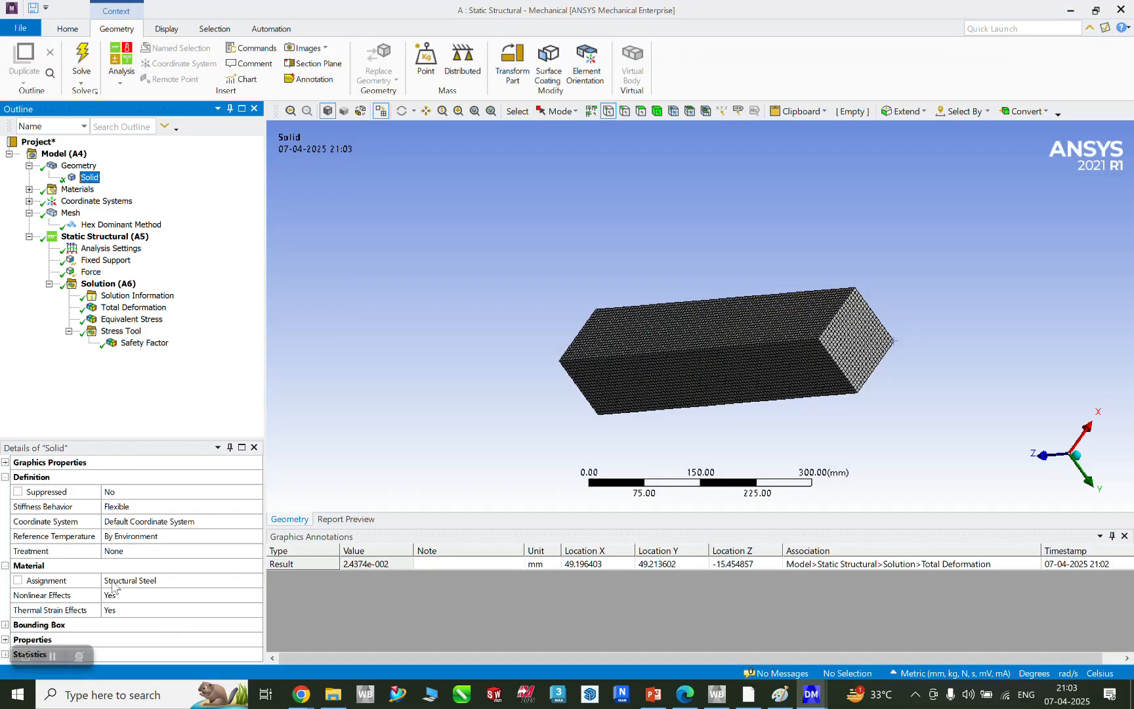
click(141, 583)
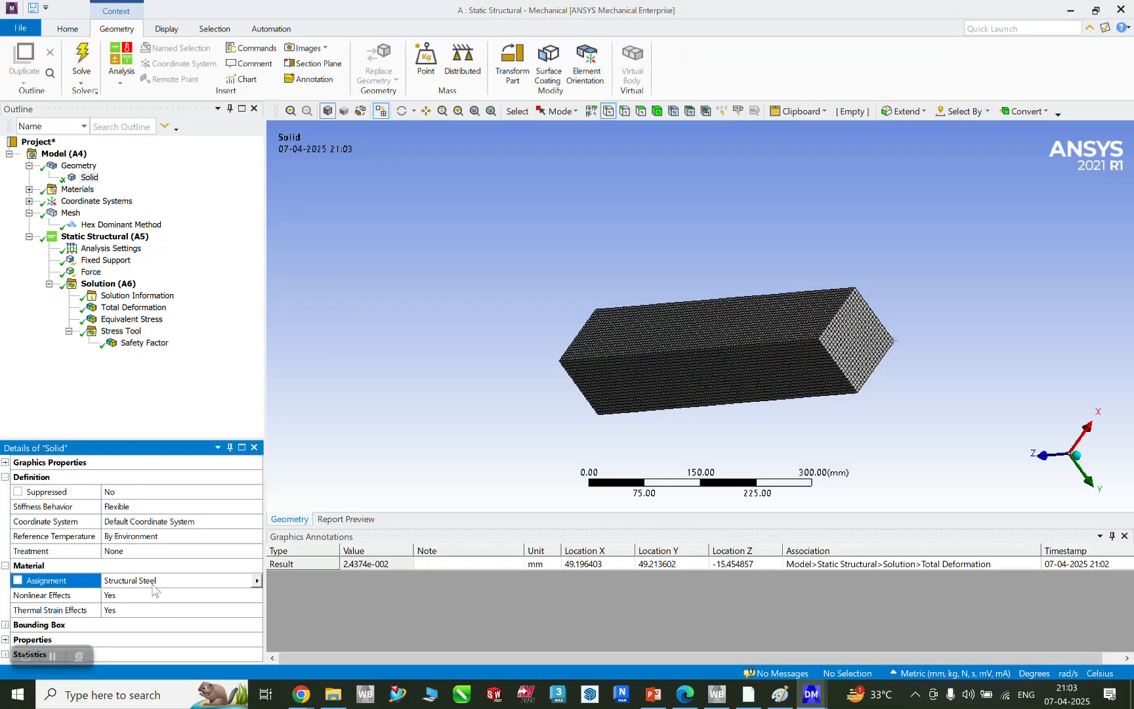
click(255, 581)
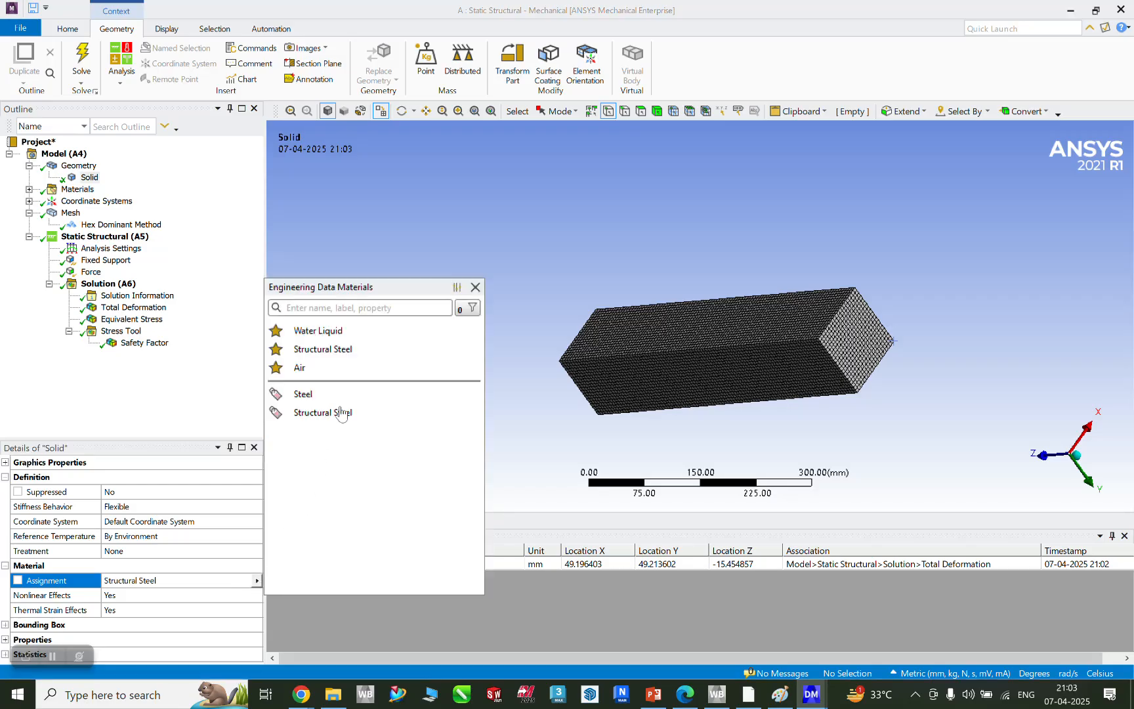
click(305, 394)
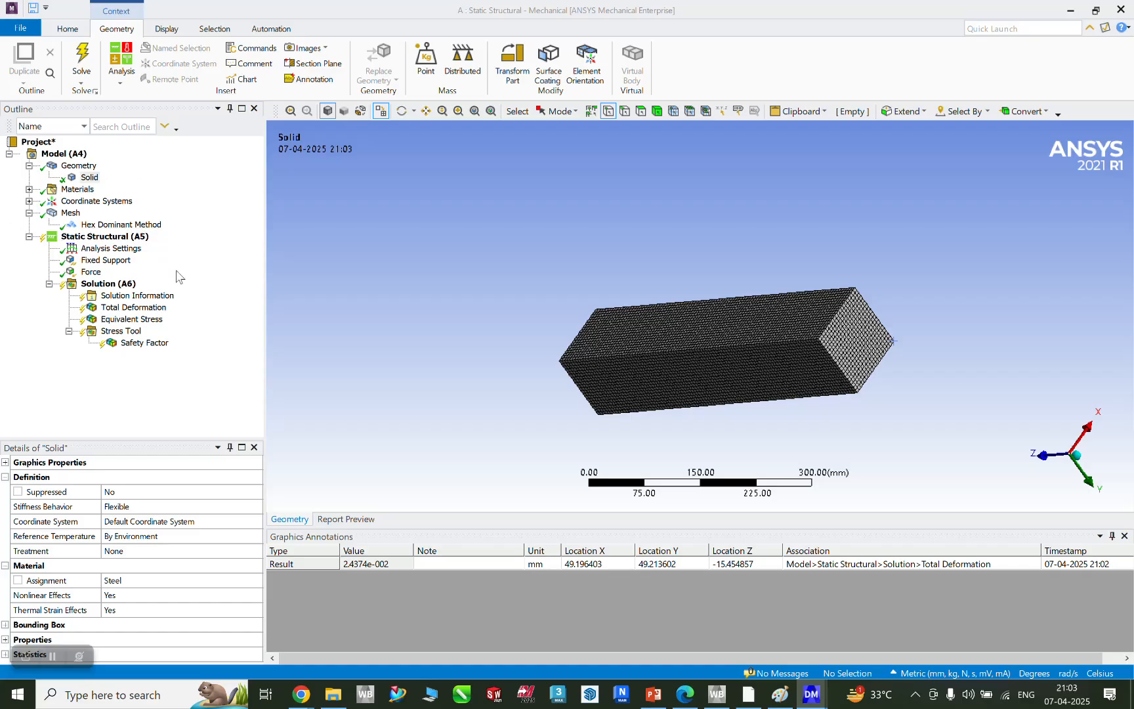
Step: Solve the static structural analysis again with the newly assigned material
right_click(132, 285)
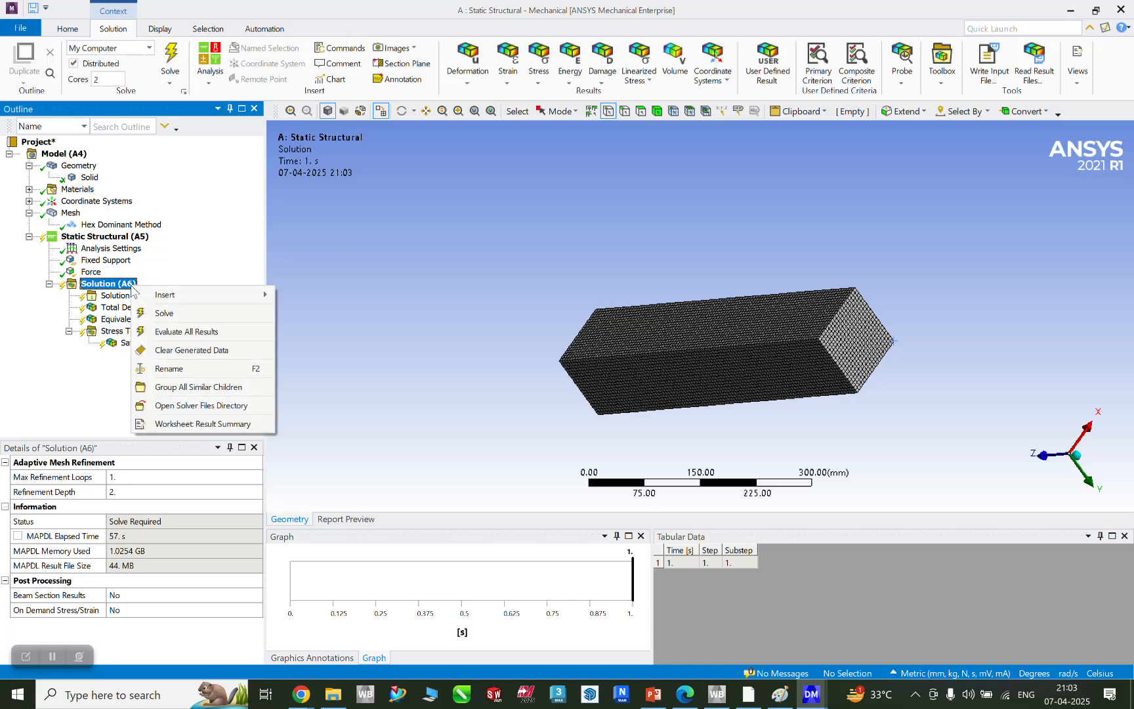
click(164, 313)
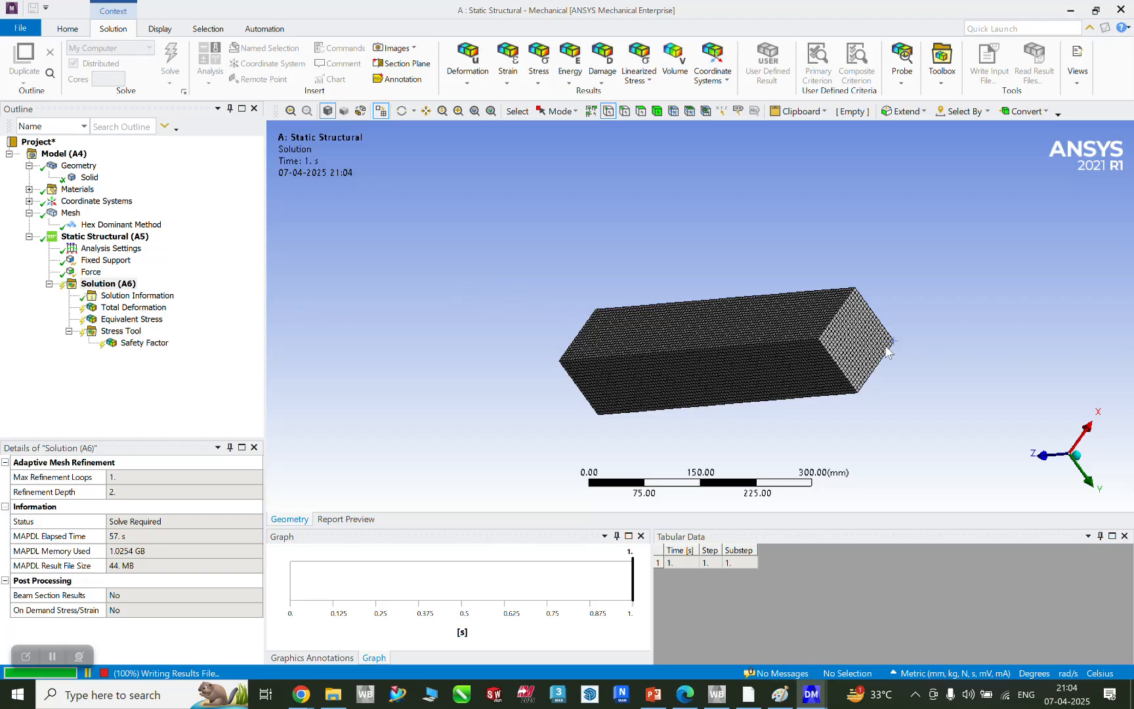
middle_drag(972, 360, 937, 436)
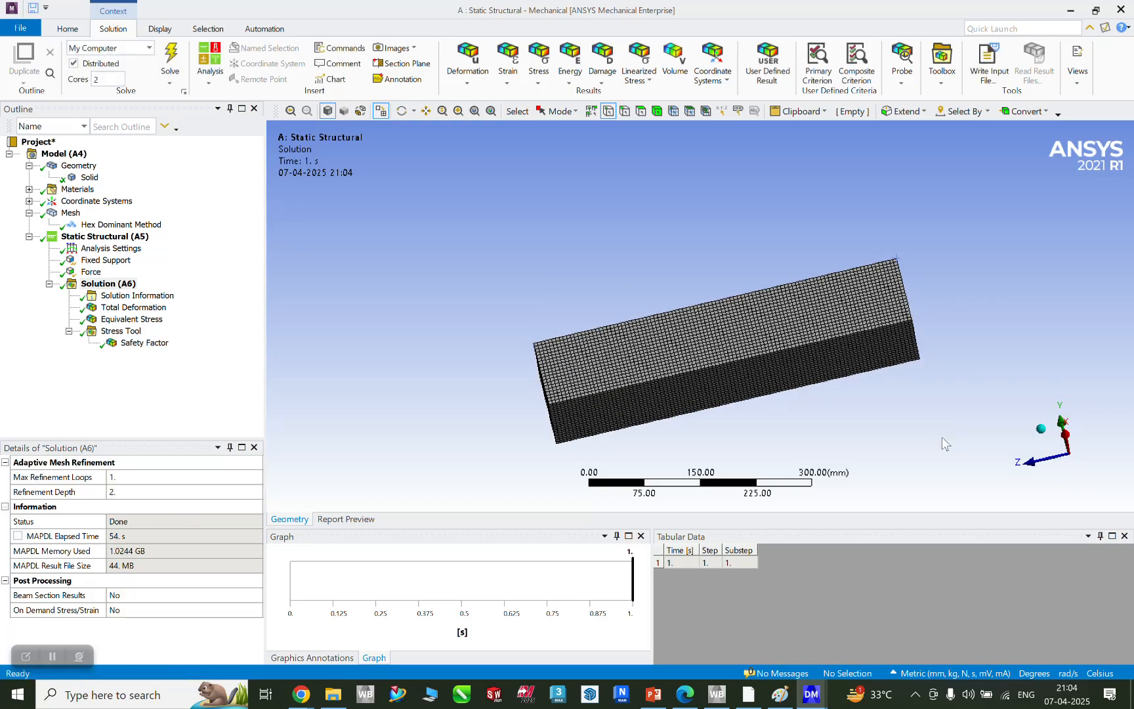
Step: Review the re-solved Total Deformation, Equivalent Stress and Safety Factor results and their legends
click(122, 307)
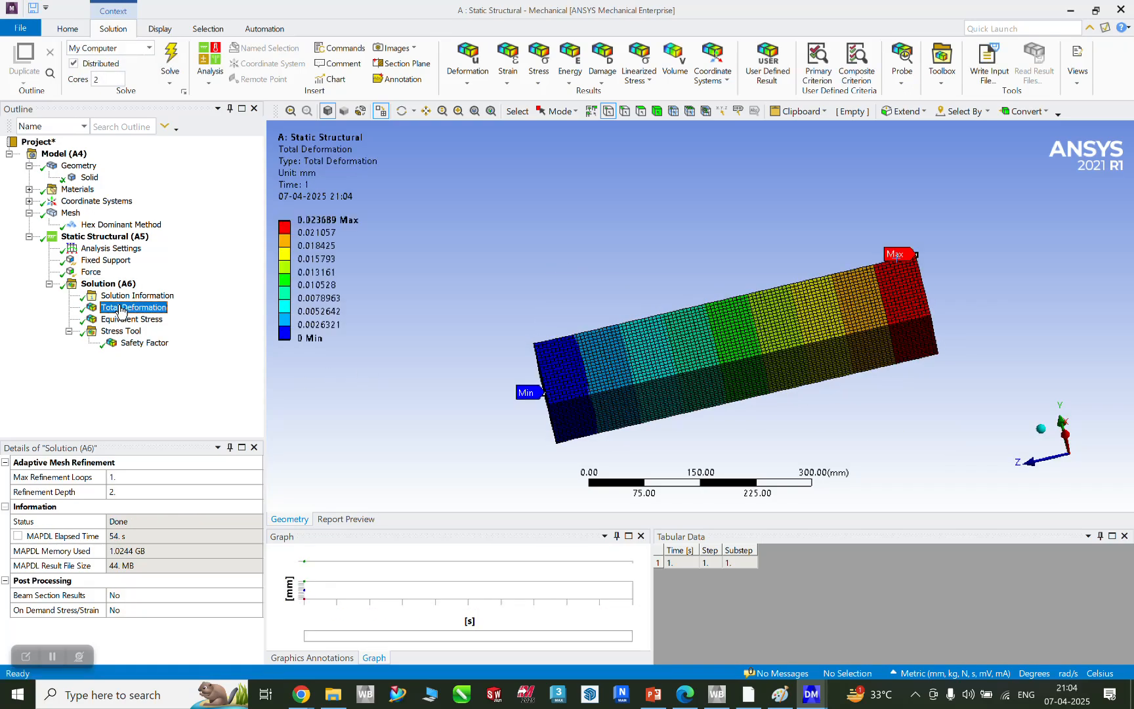
click(302, 234)
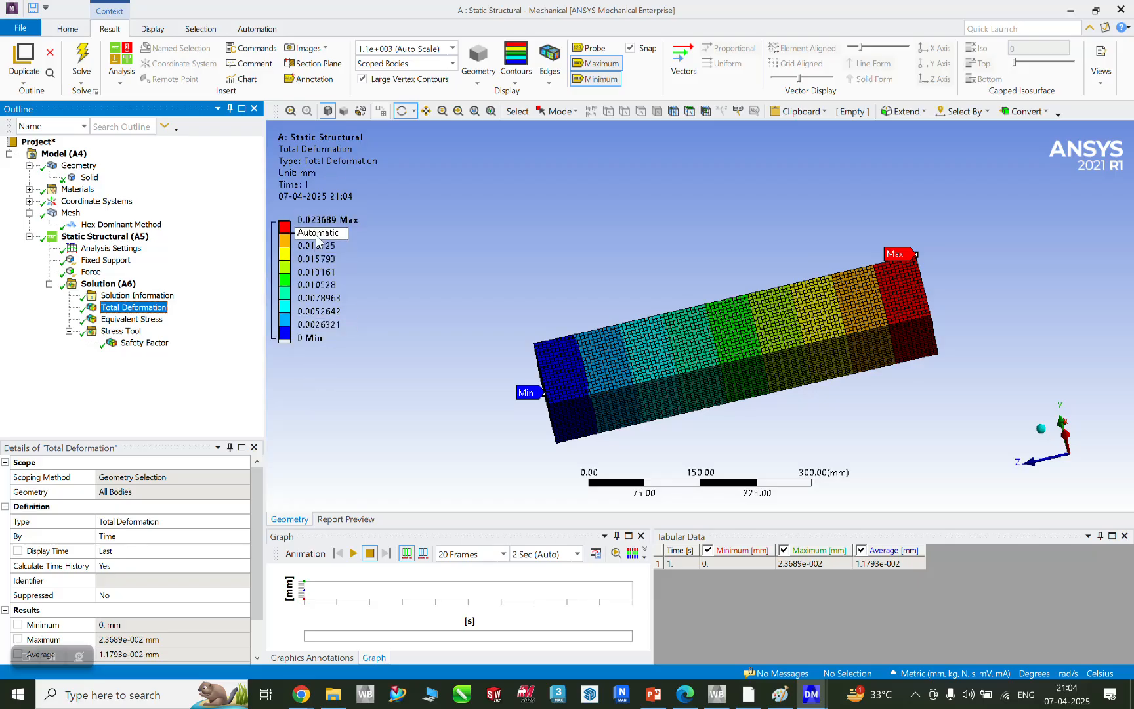
click(143, 321)
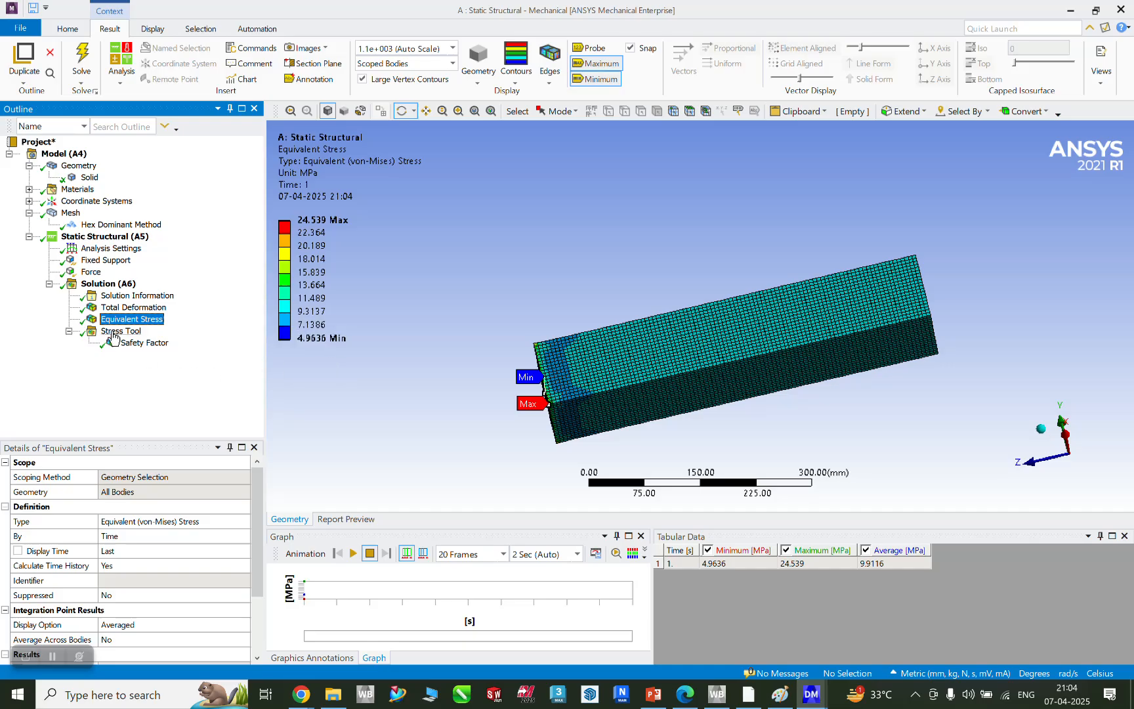
click(143, 344)
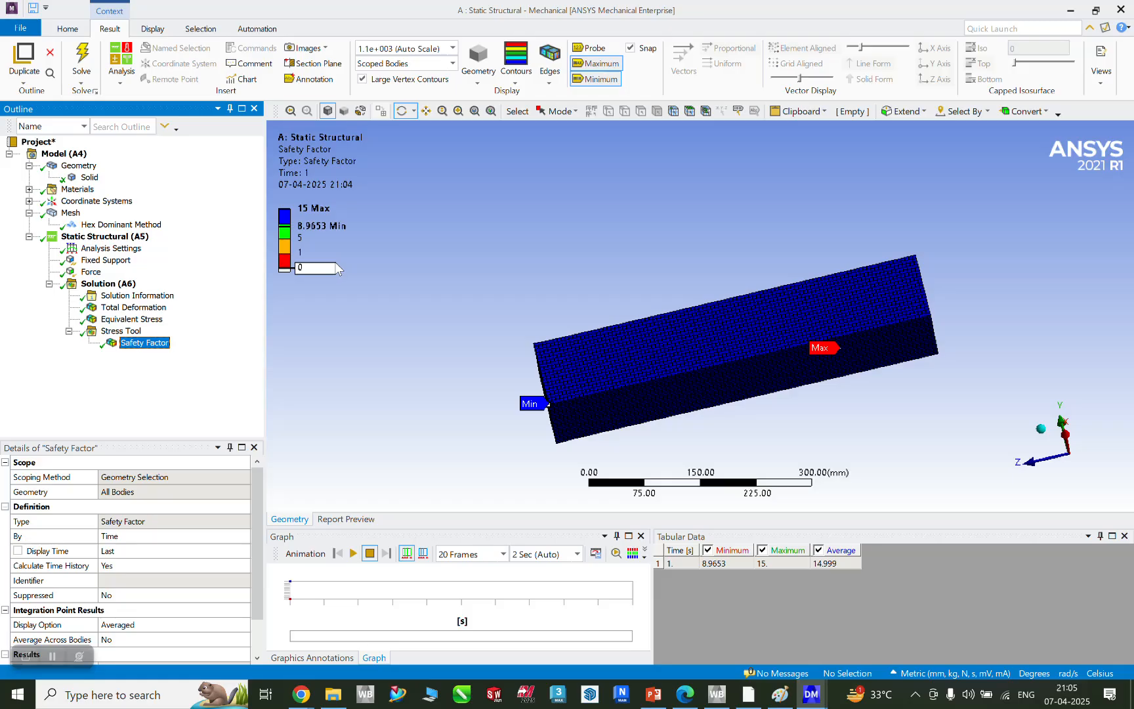
scroll(608, 418, up, 2)
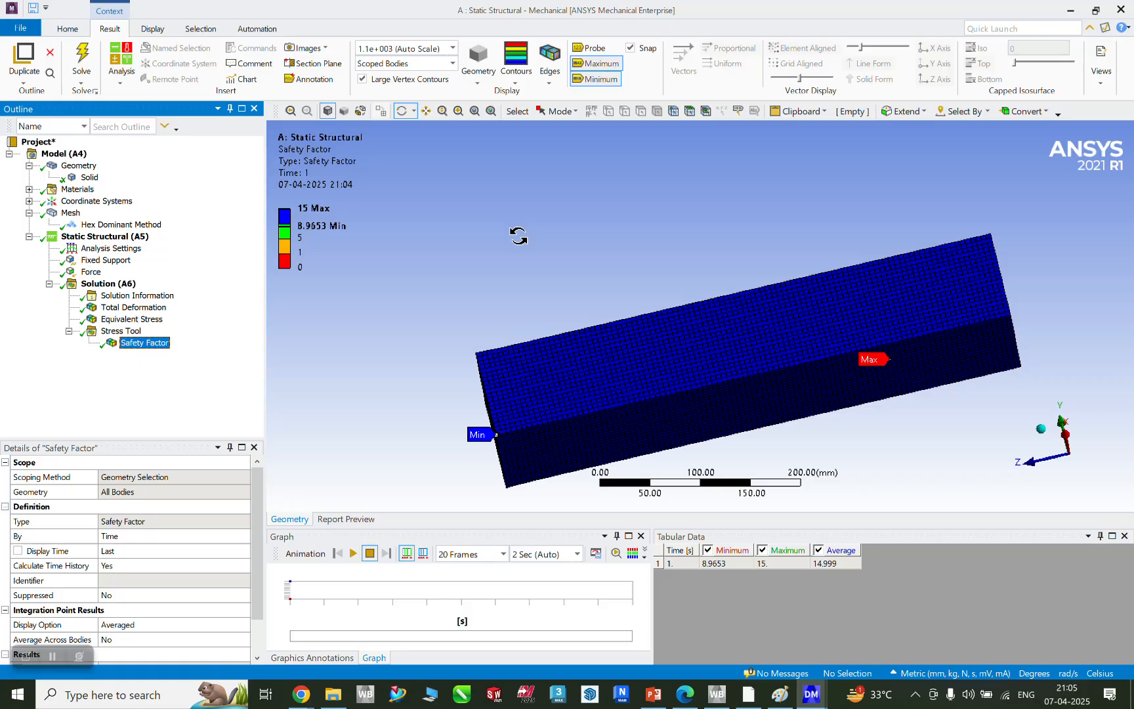
Step: Display the Total Deformation result with Smooth Contours on the bar
click(134, 307)
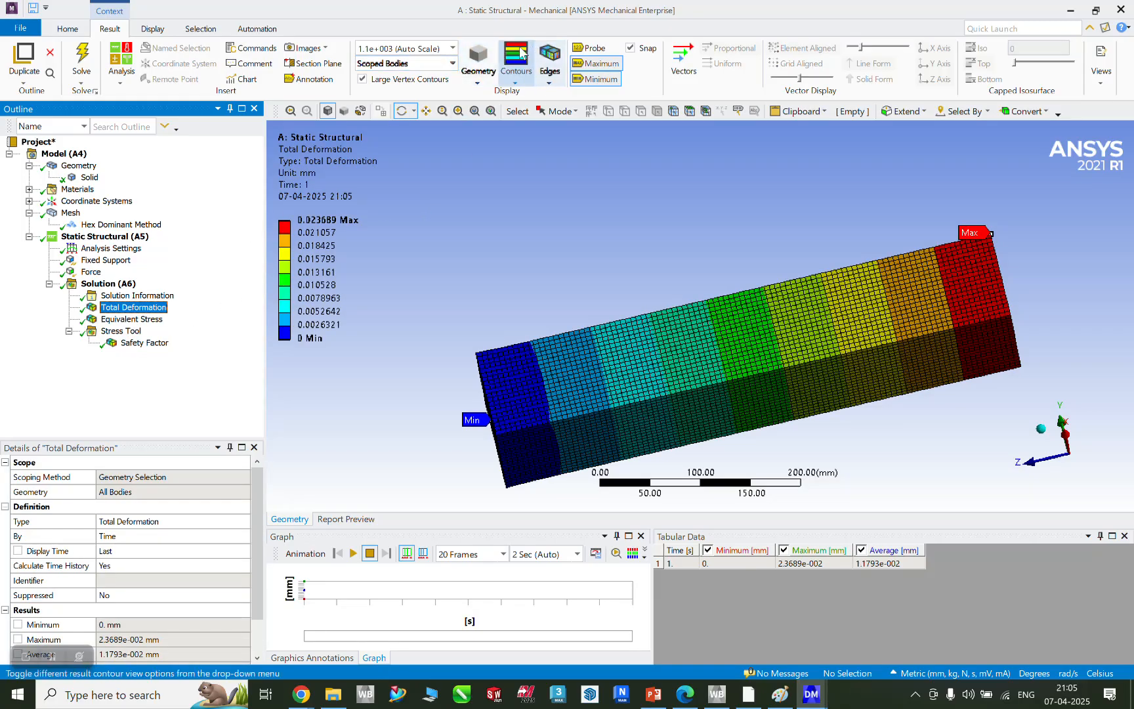
click(524, 55)
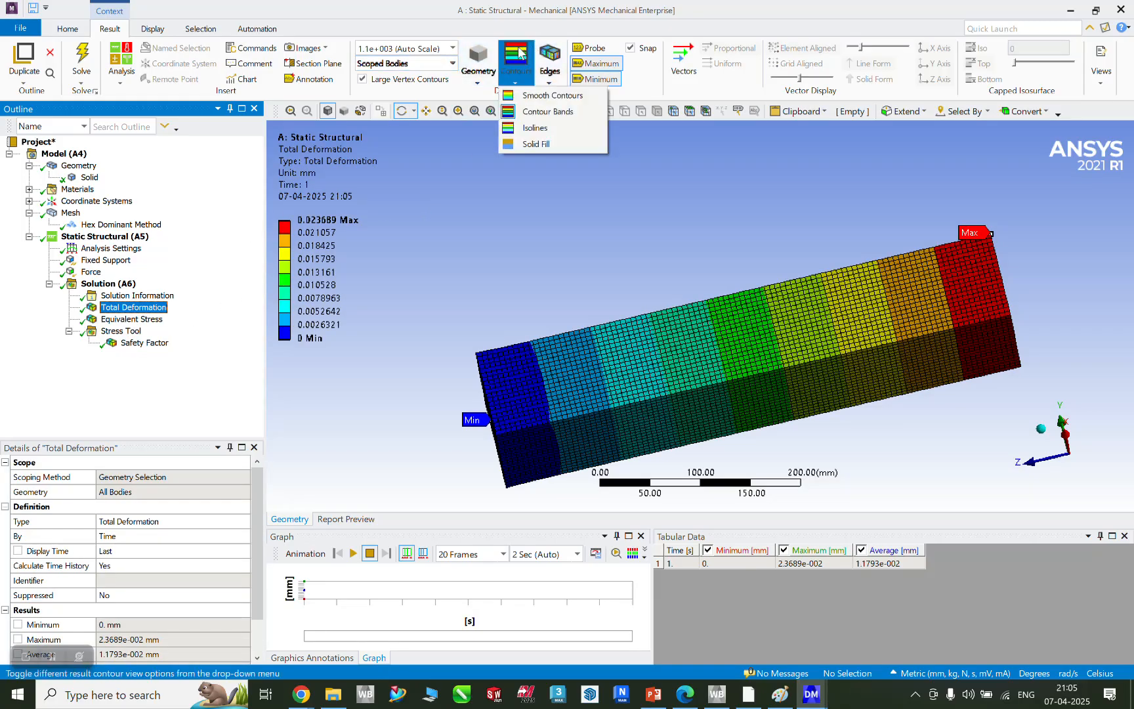
click(537, 96)
middle_drag(873, 427, 588, 145)
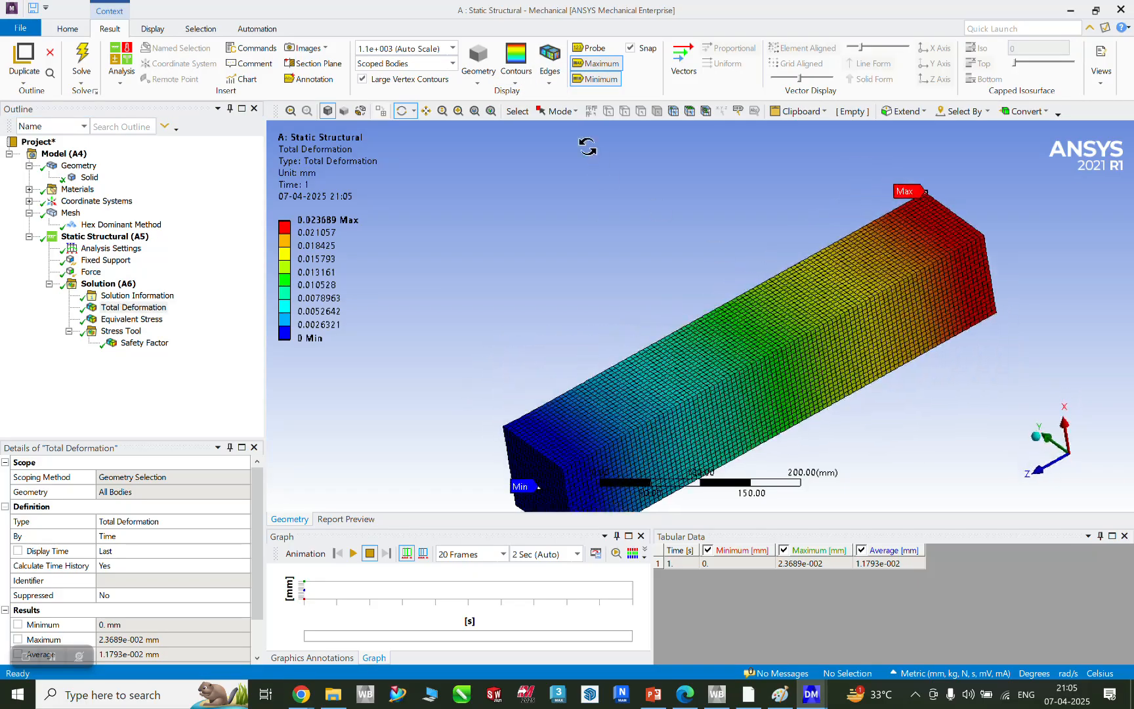
Step: Overlay the undeformed wireframe on the Total Deformation result, with the bar seen from the side
click(550, 72)
click(623, 275)
right_click(625, 272)
mouse_move(695, 484)
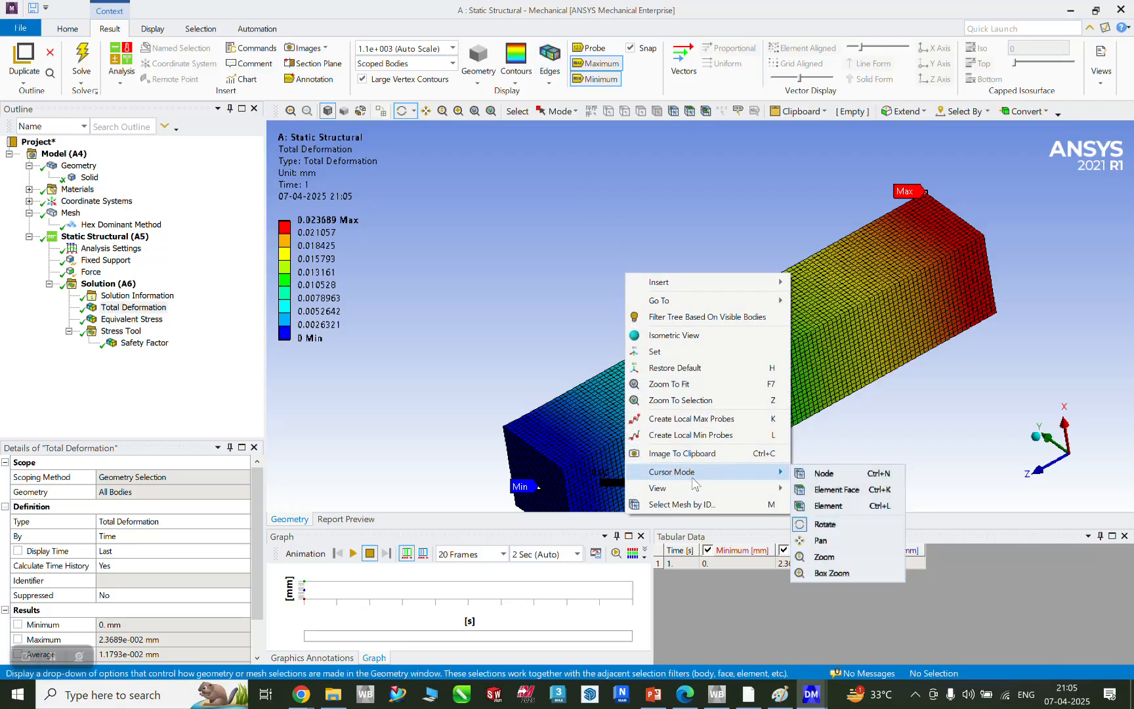
click(826, 538)
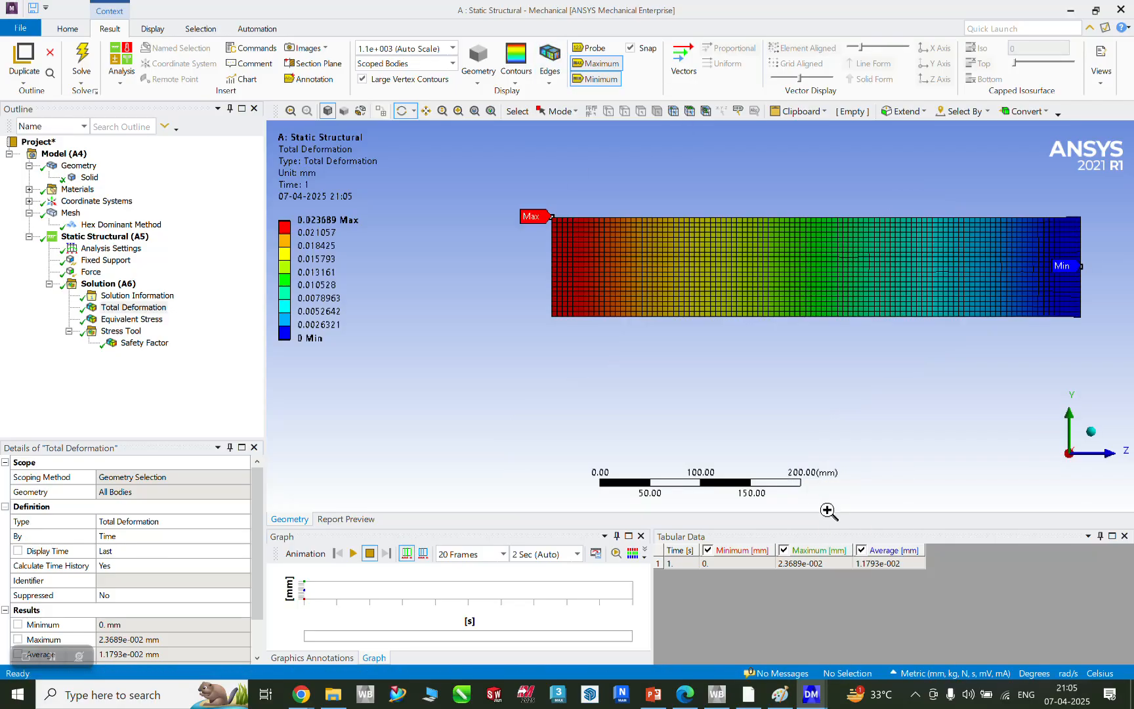
drag(1067, 263, 1110, 252)
scroll(1109, 252, down, 1)
scroll(1108, 243, up, 2)
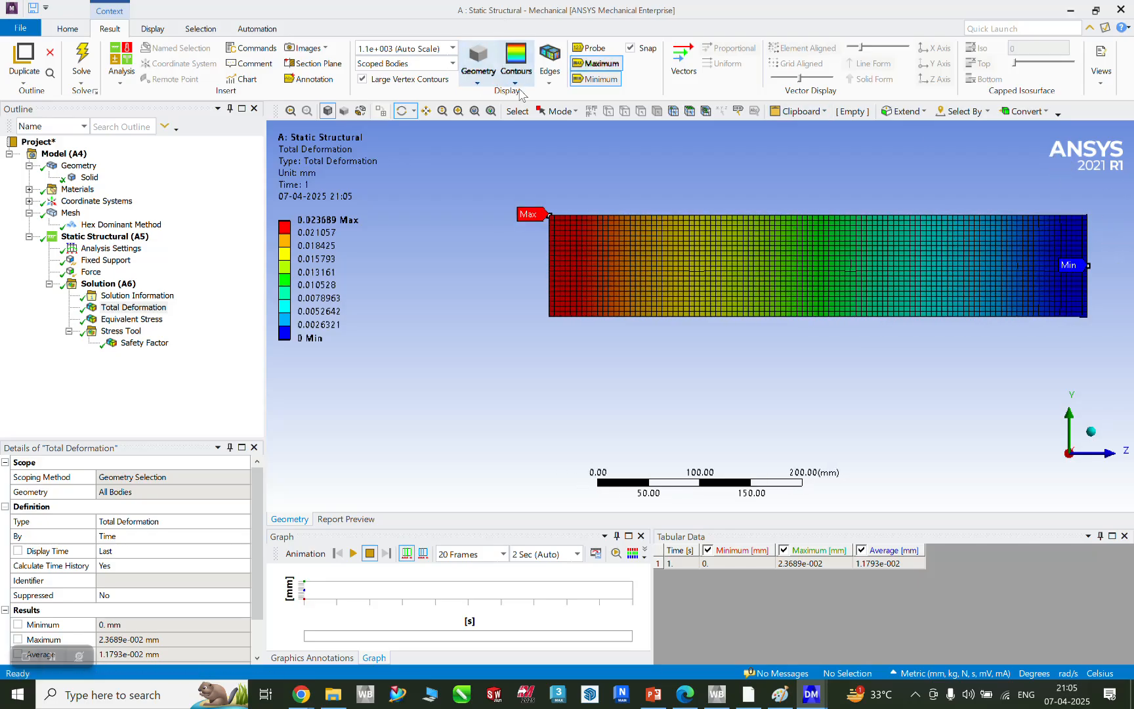
click(555, 85)
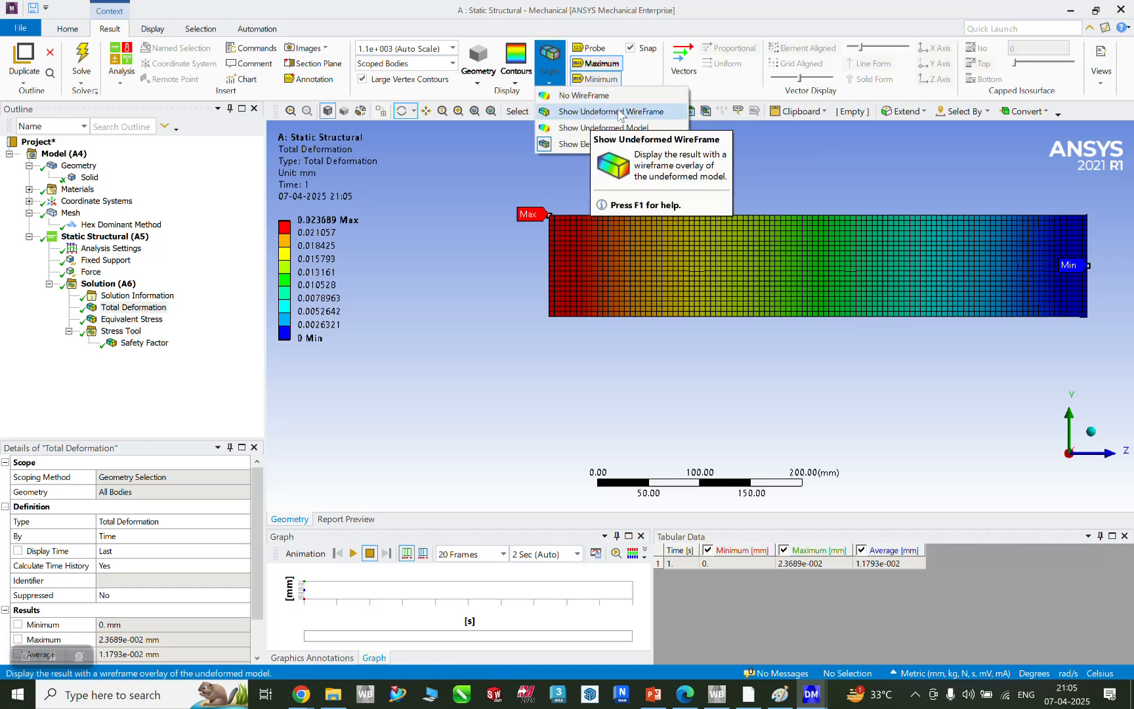
click(617, 112)
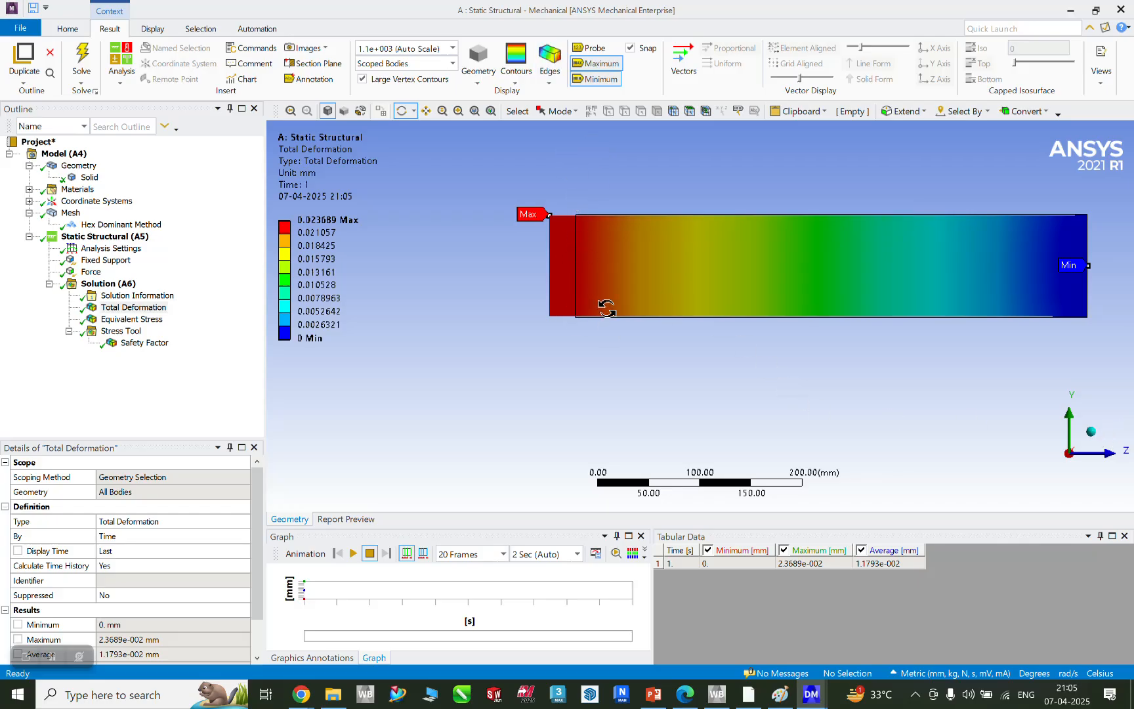
Step: Play the Total Deformation animation and orient the model to the Right view
scroll(684, 208, up, 2)
scroll(540, 221, down, 3)
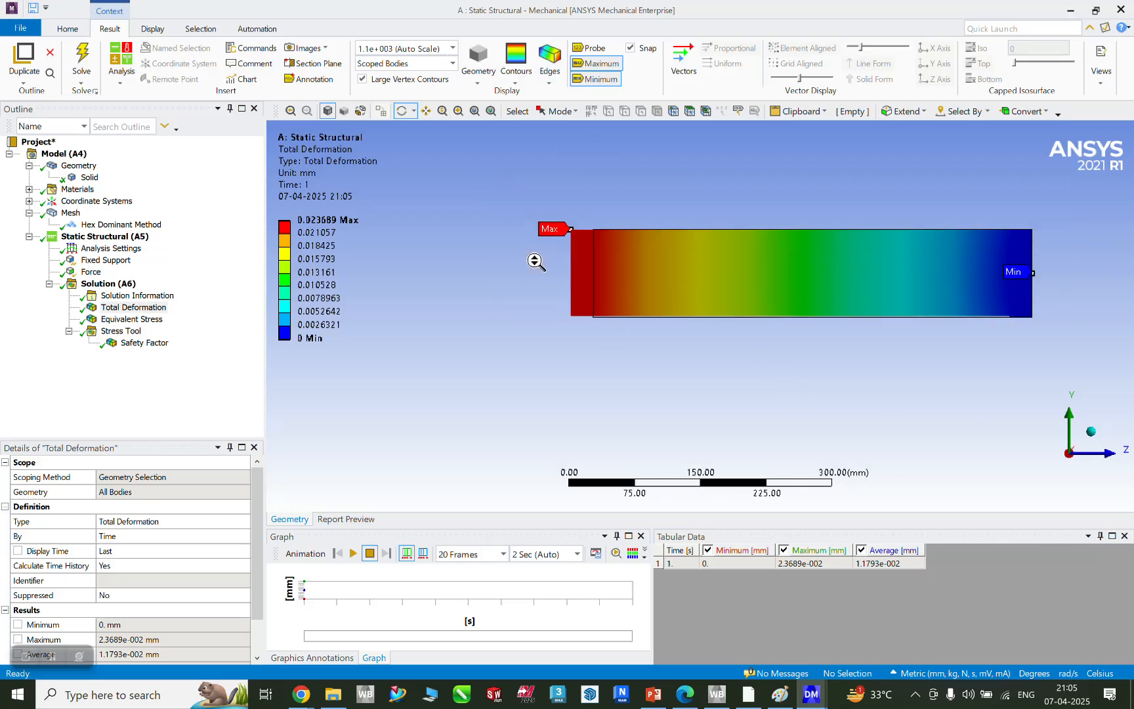
scroll(1050, 249, up, 2)
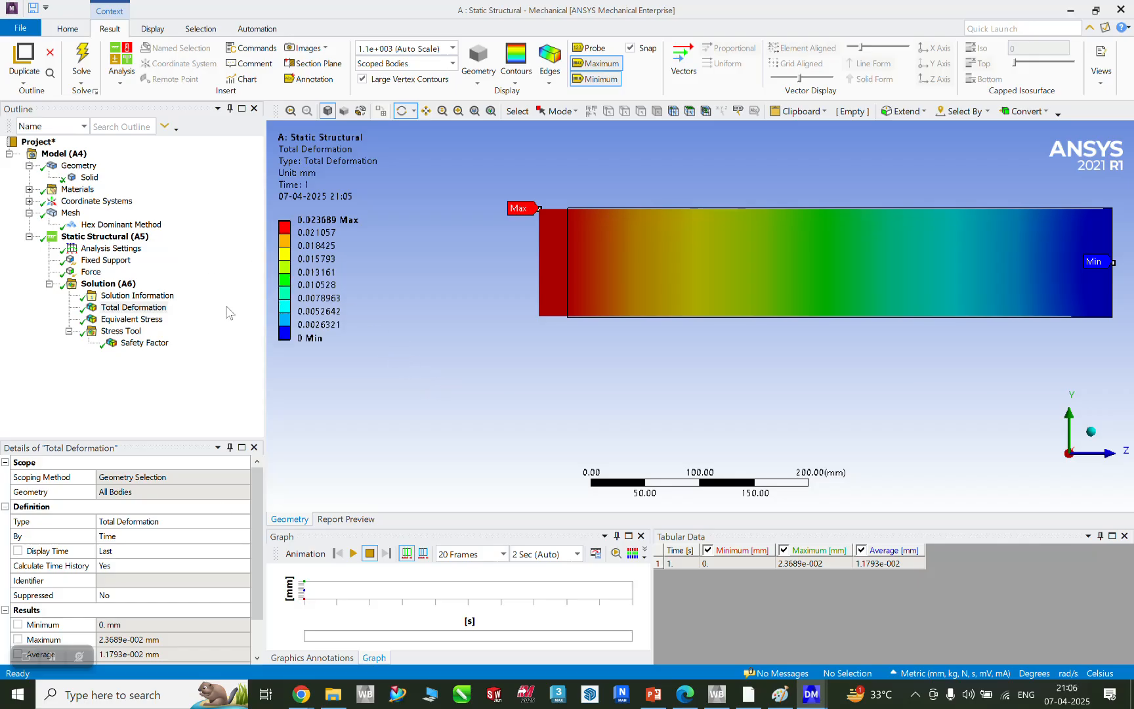
click(353, 554)
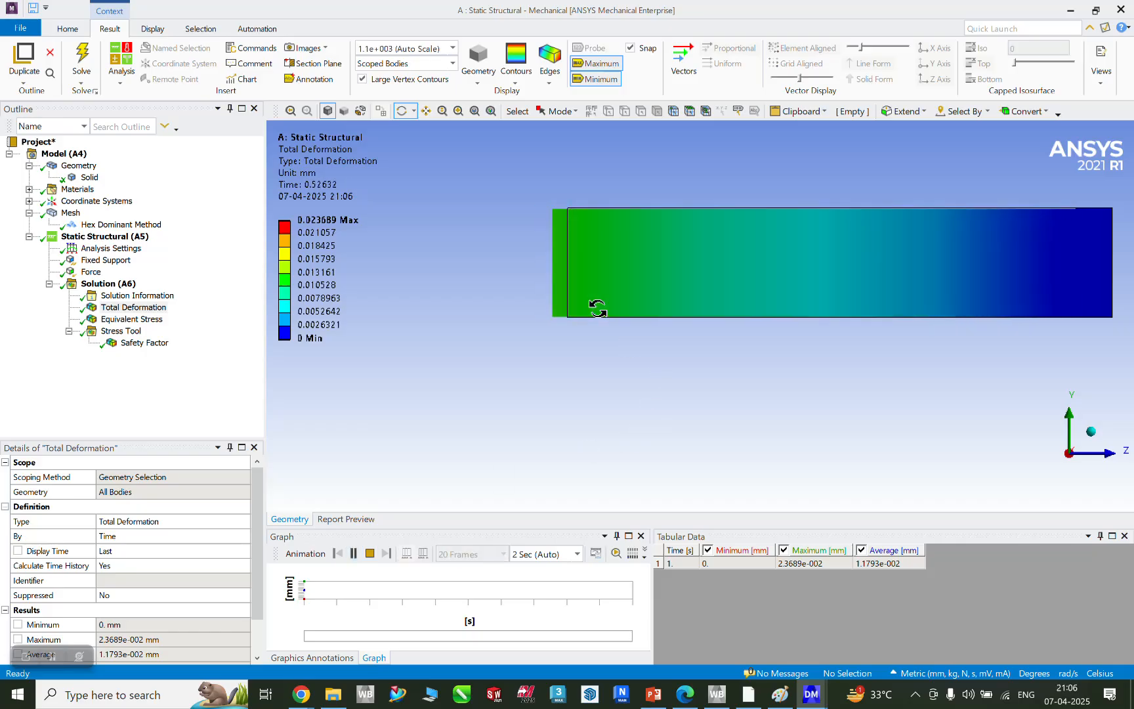
right_click(726, 406)
mouse_move(810, 624)
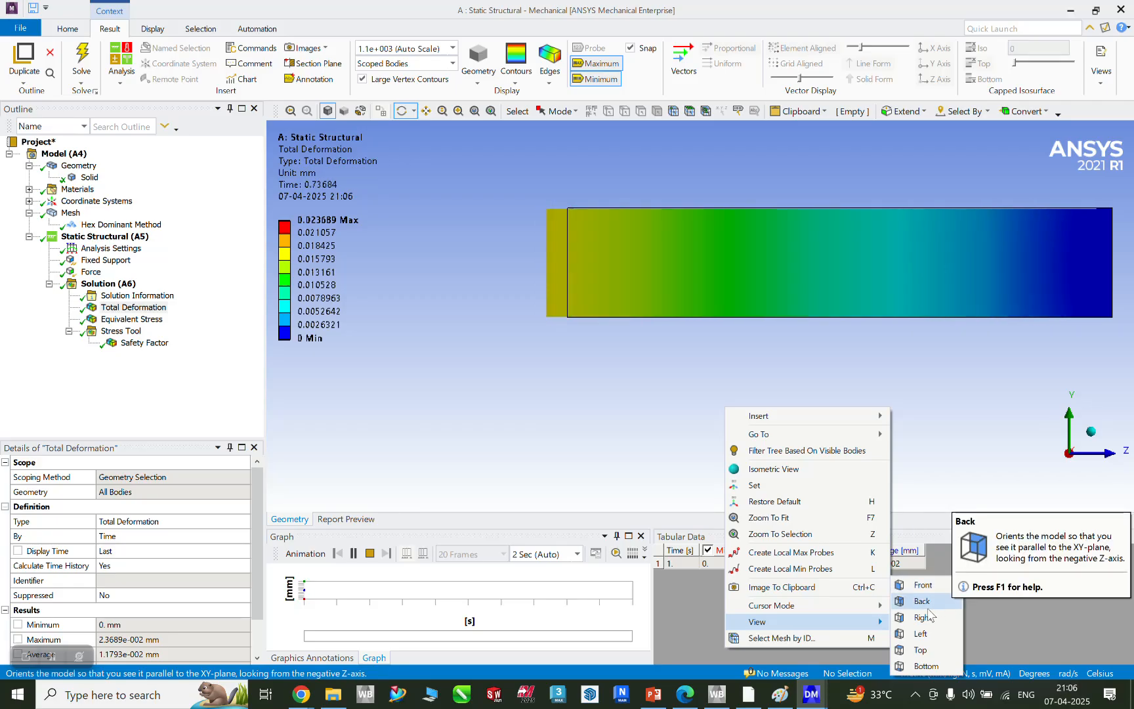
click(923, 617)
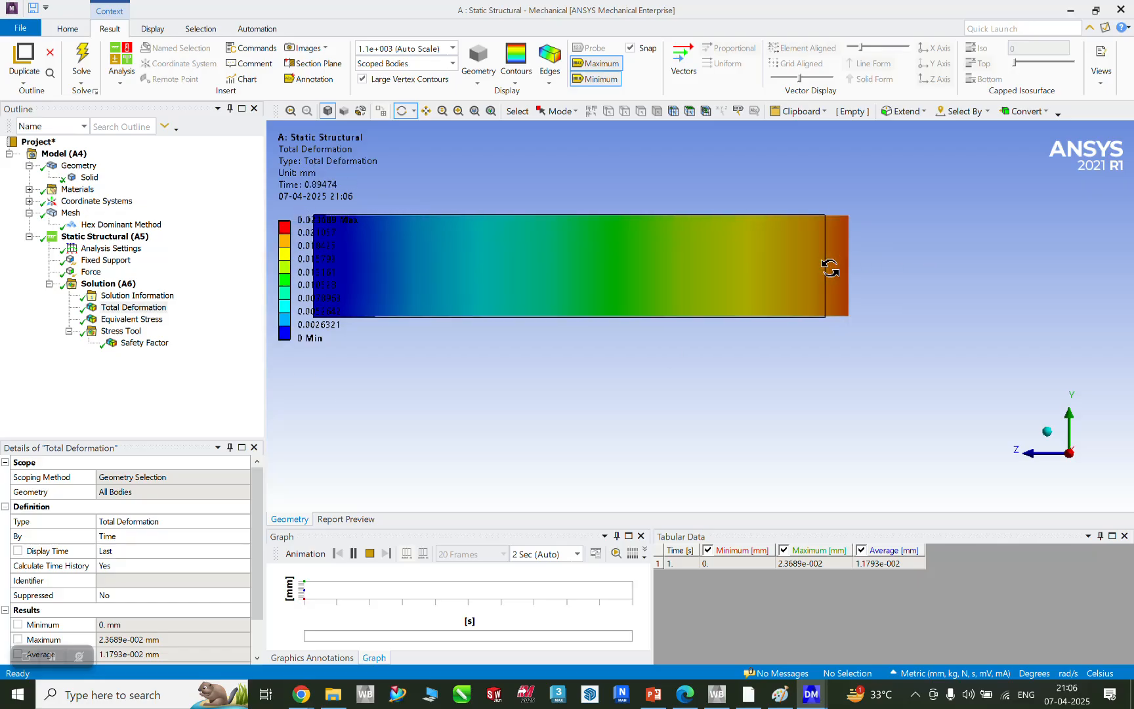
Step: Pause the deformation animation and set it to 5 Frames with a duration of 0.5 Sec
click(577, 555)
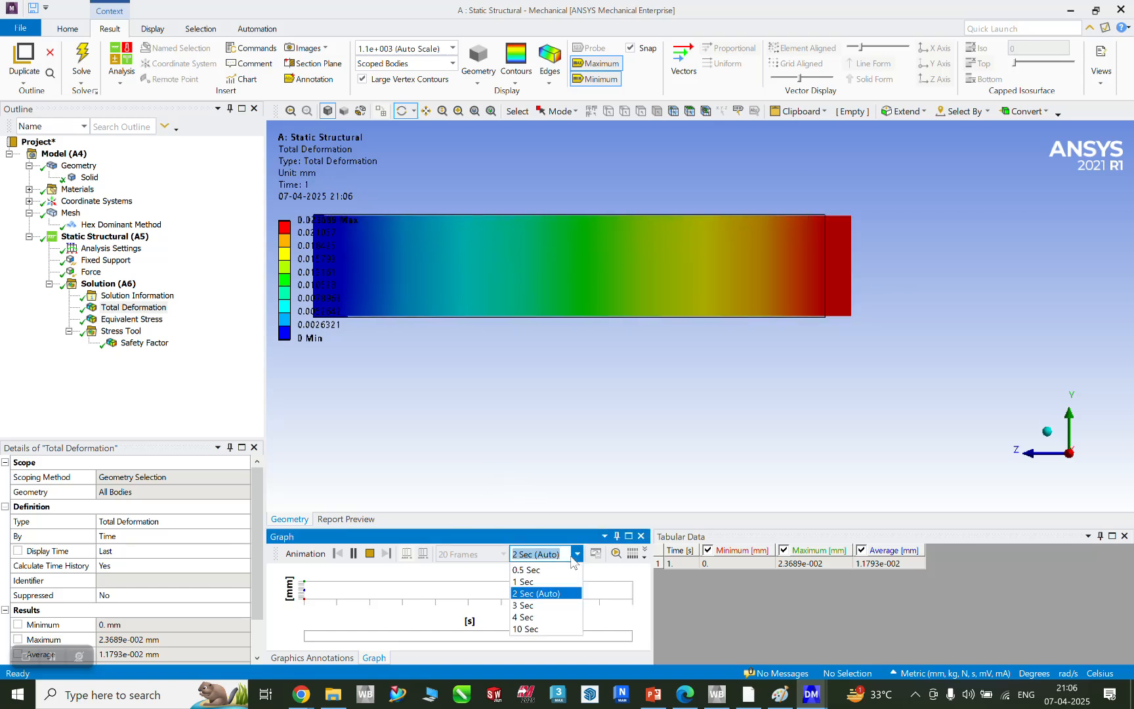
click(546, 569)
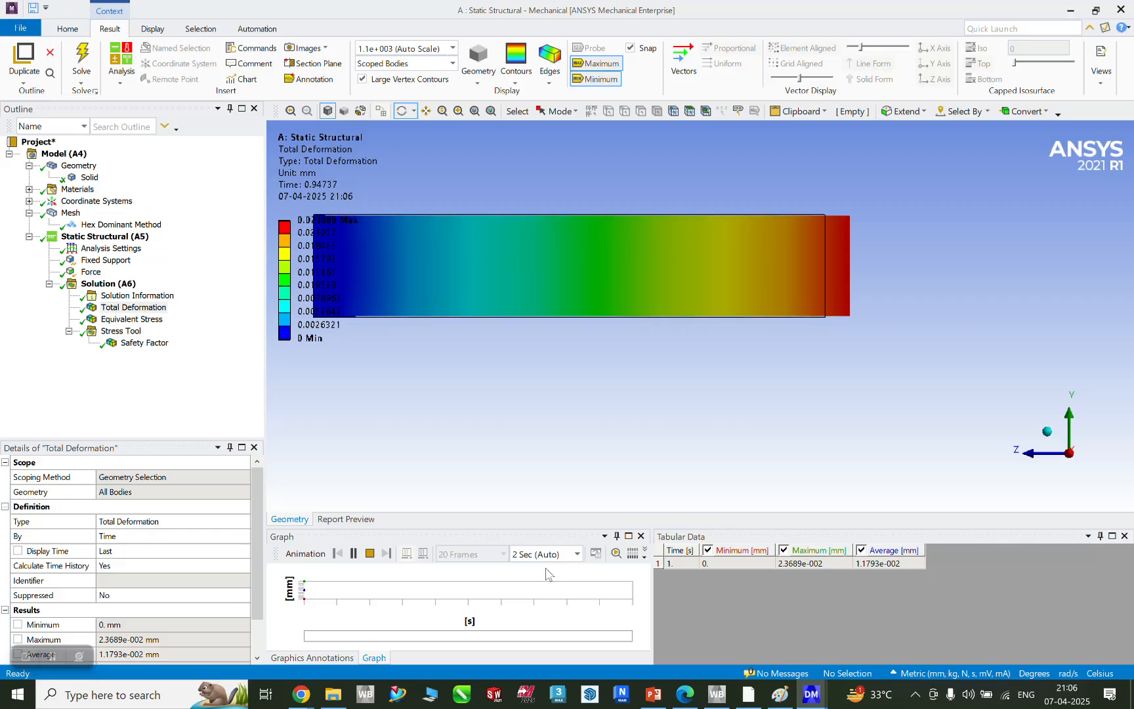
click(578, 555)
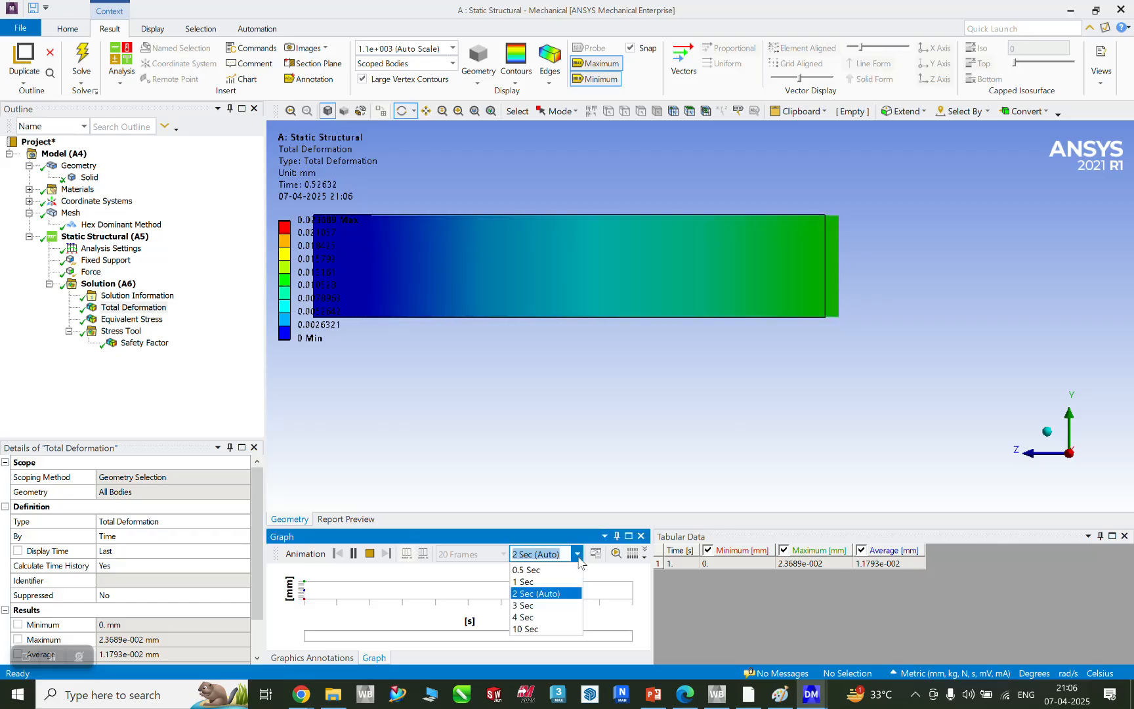
click(544, 578)
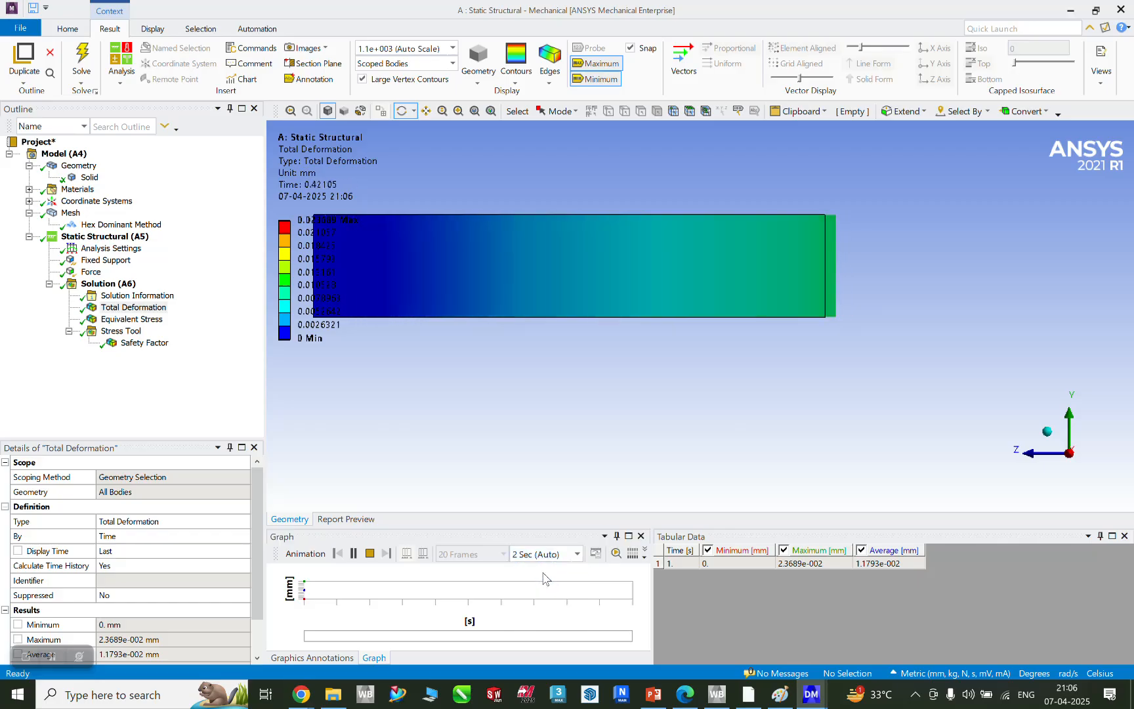
click(350, 553)
click(578, 556)
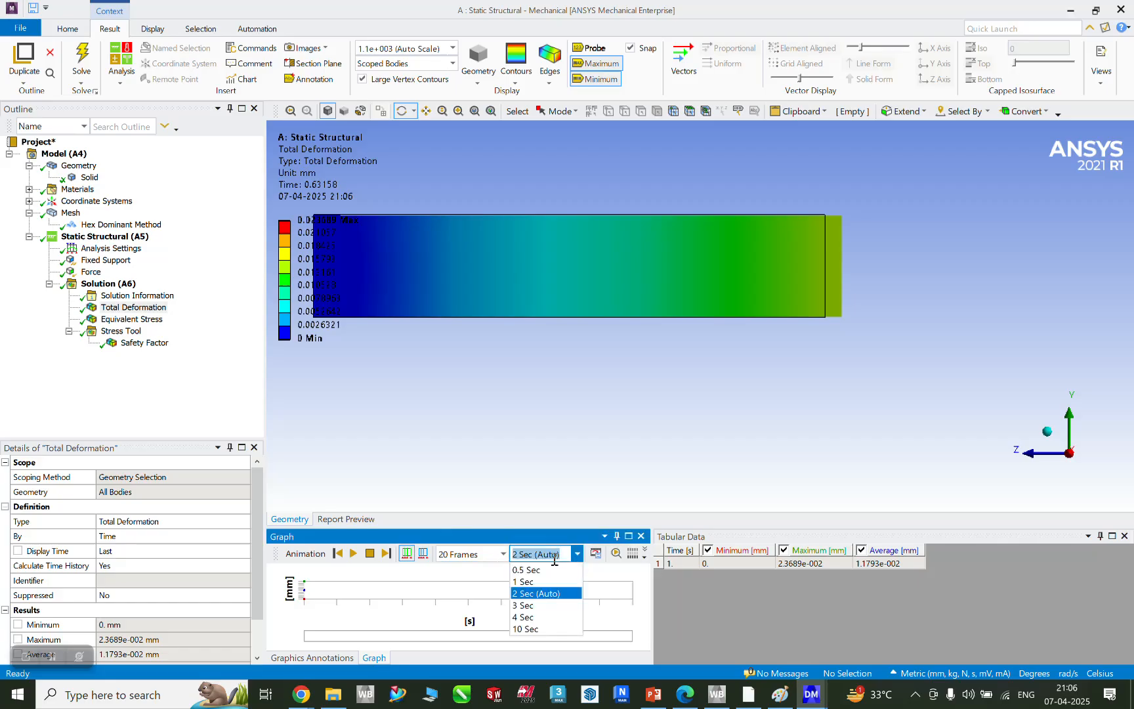
click(533, 573)
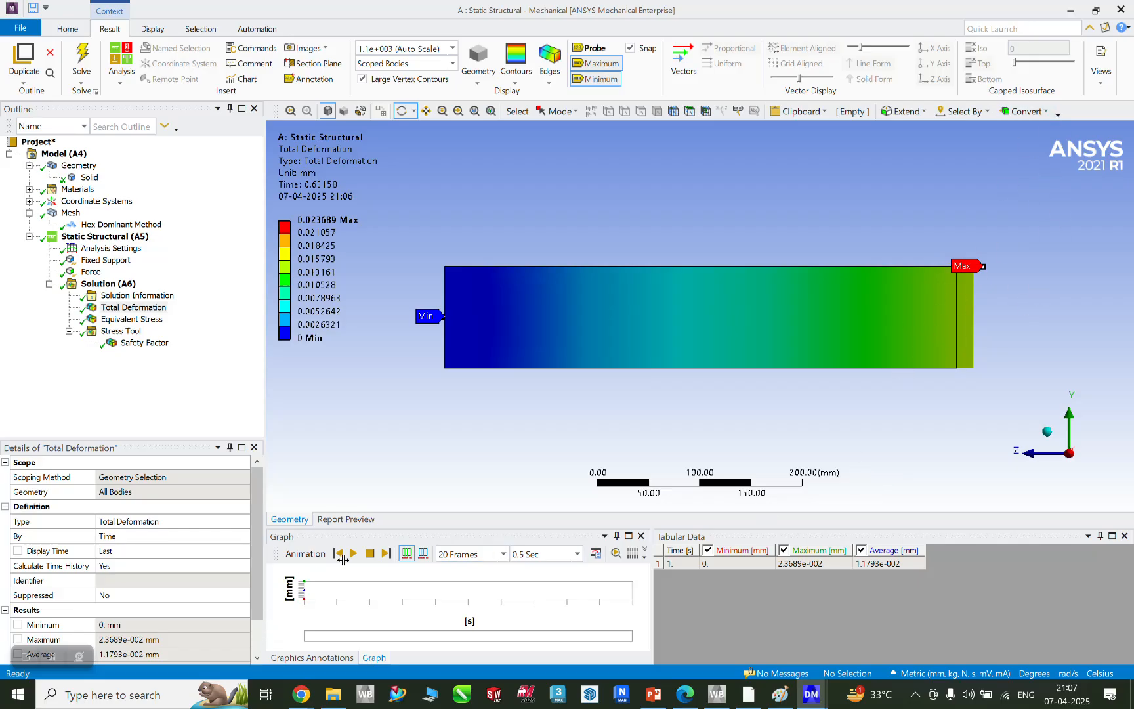
click(504, 555)
click(478, 570)
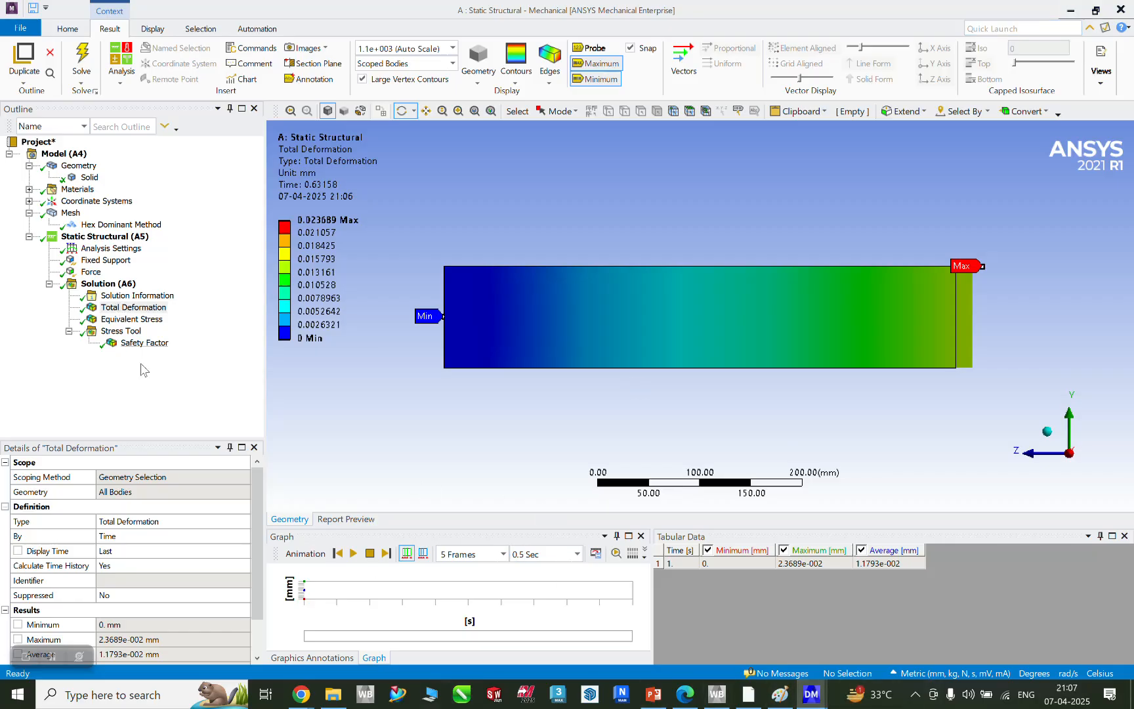
drag(751, 248, 802, 264)
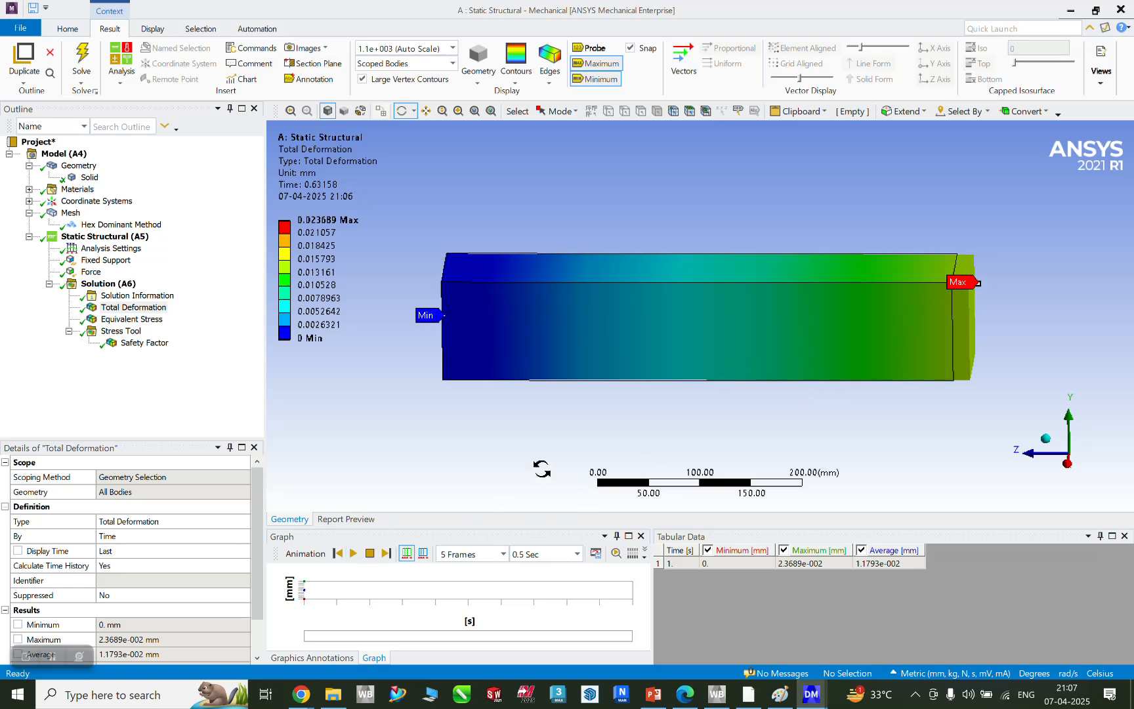
drag(609, 408, 612, 322)
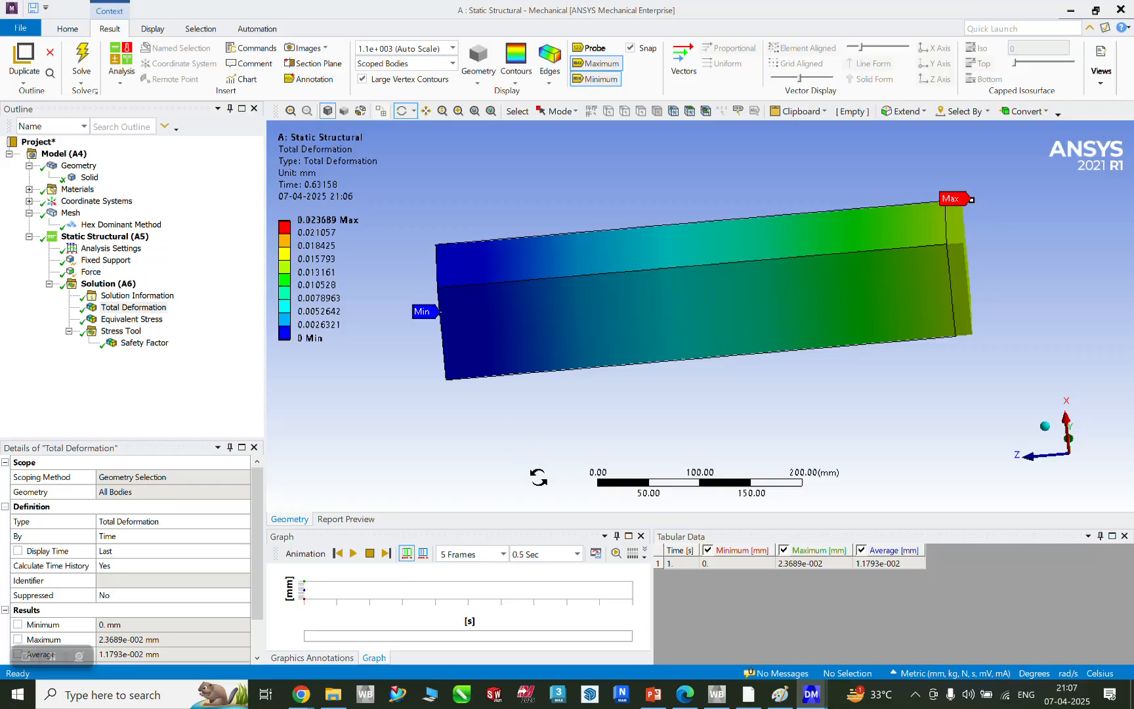
Step: Switch to PowerPoint and copy the "1D BAR Subjected to AXIAL Load" picture from slide 4
mouse_move(307, 704)
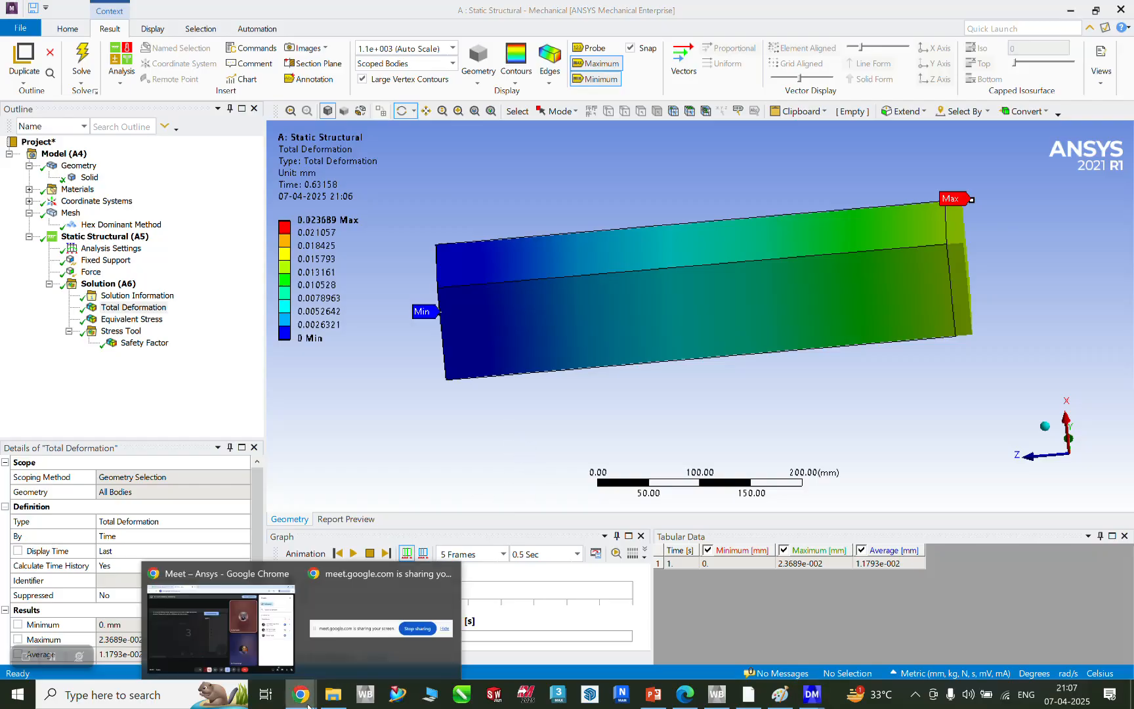
click(654, 696)
click(508, 367)
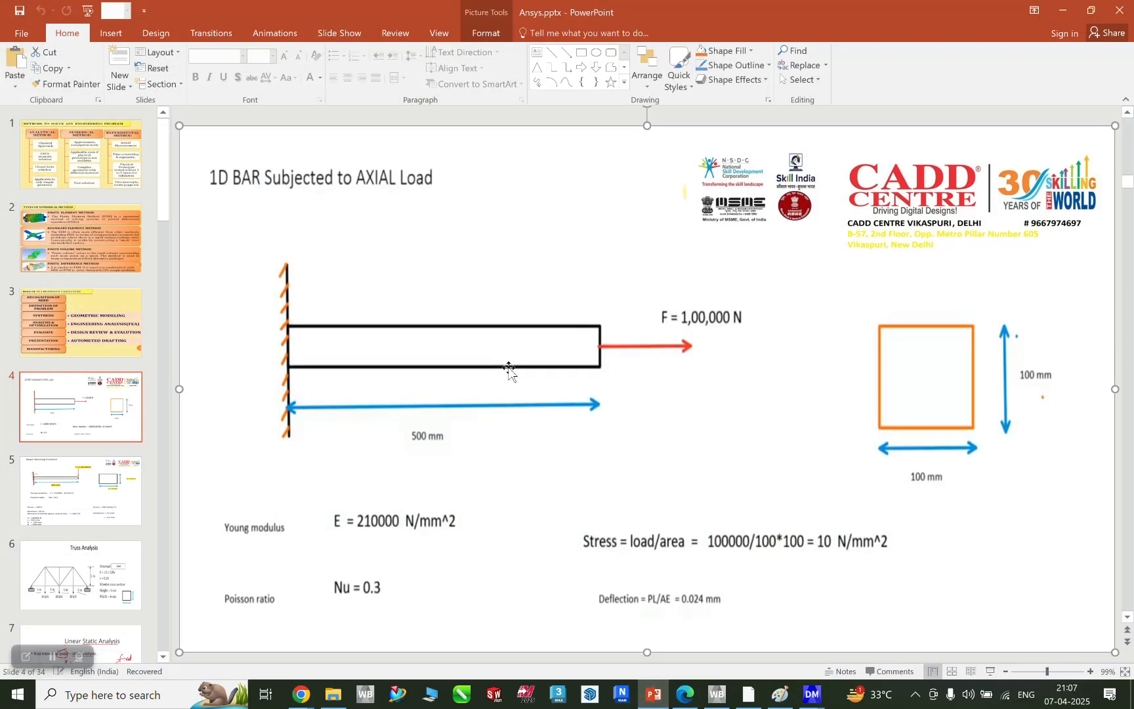
right_click(508, 367)
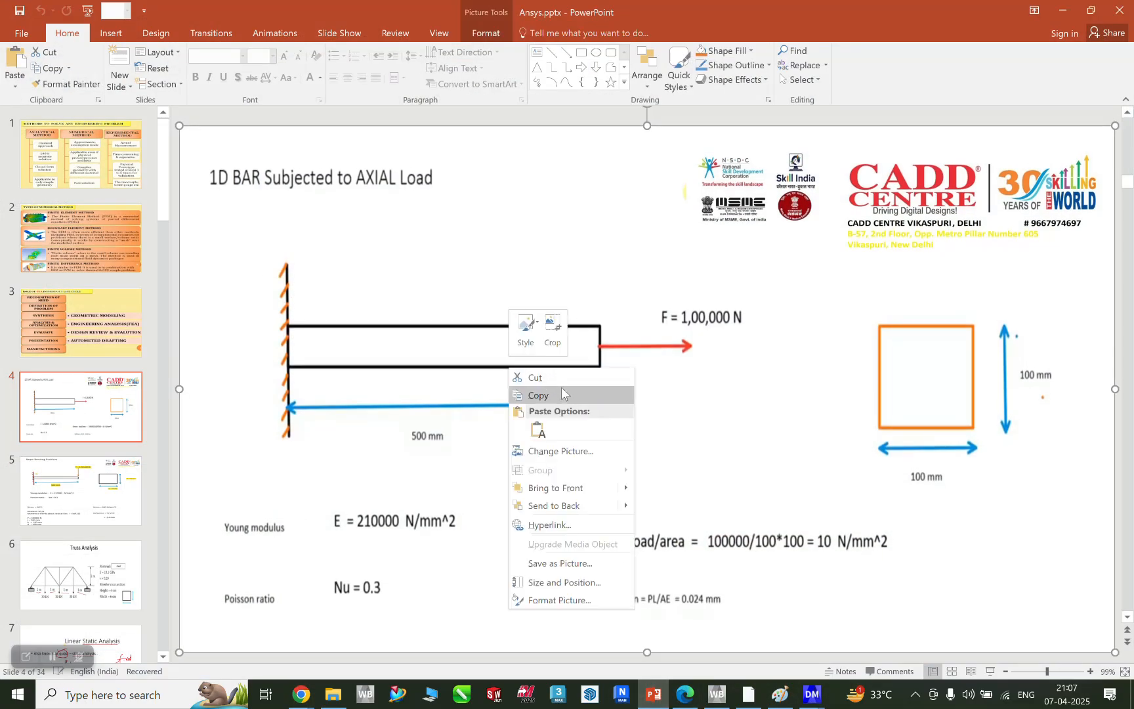
click(561, 390)
click(1064, 10)
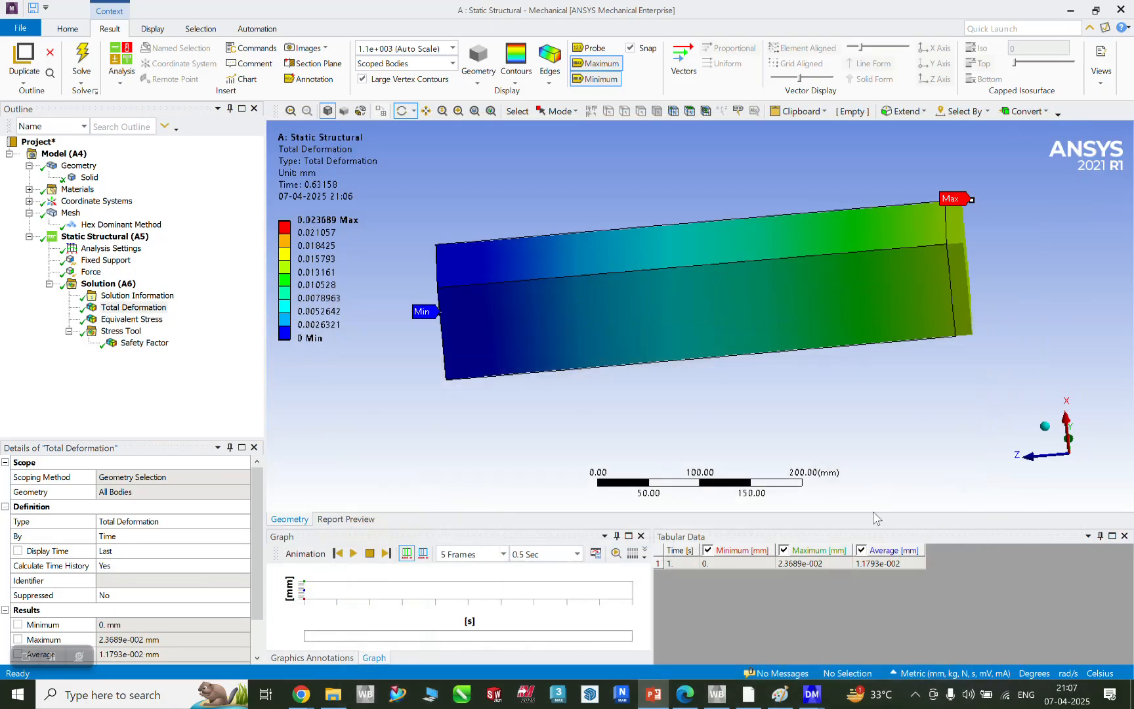
Step: Switch to WhatsApp Business in Chrome and send the copied bar problem picture in the student's chat
mouse_move(298, 701)
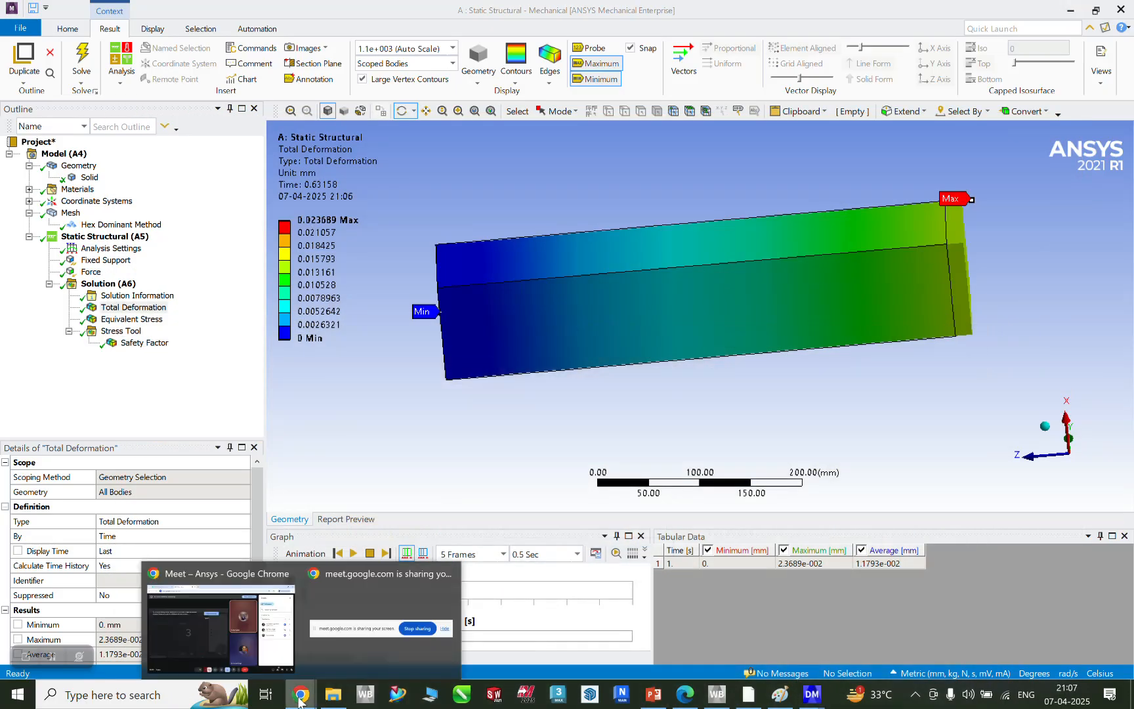
click(261, 670)
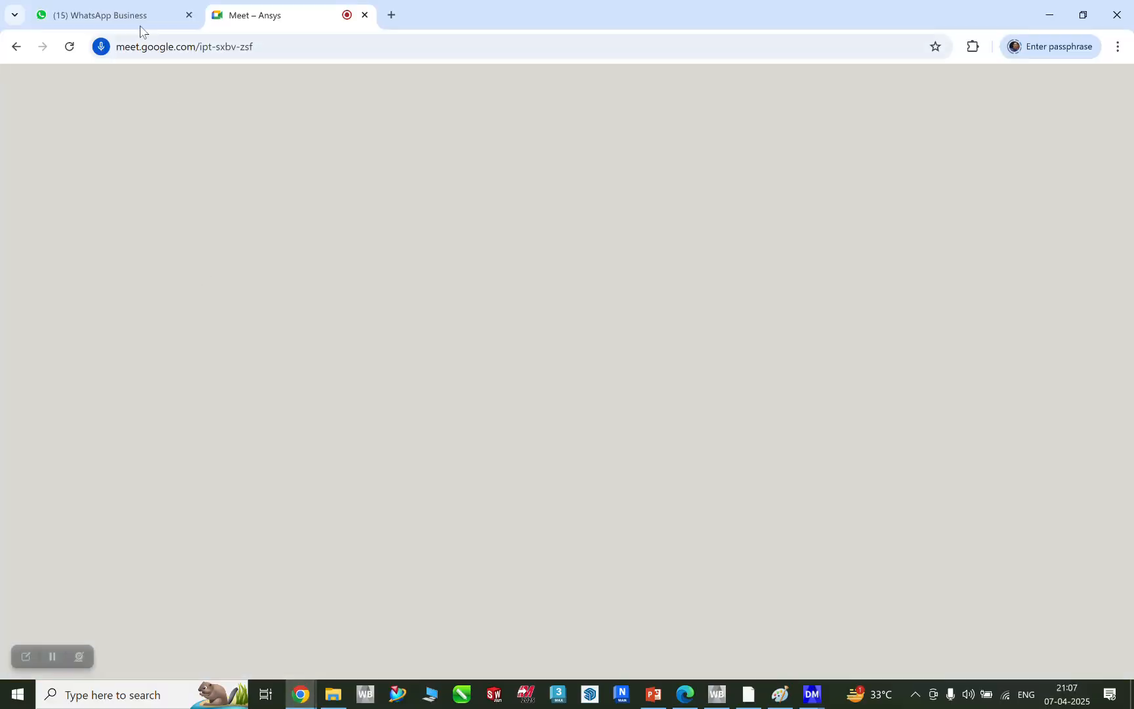
click(141, 25)
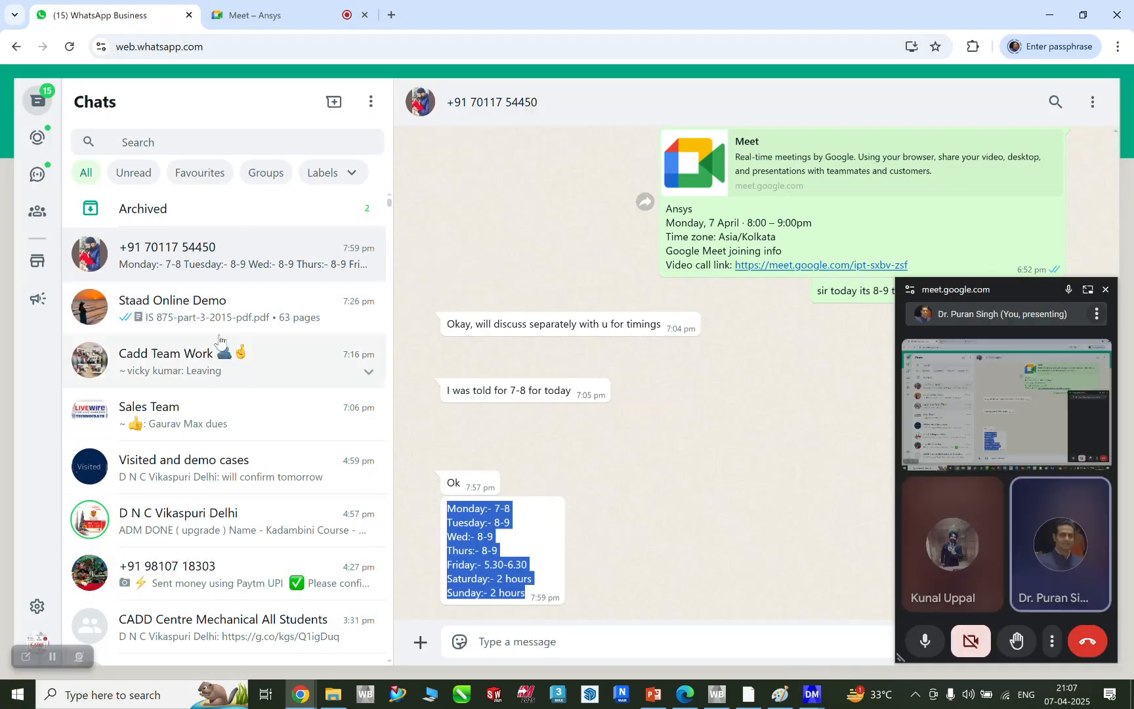
click(207, 250)
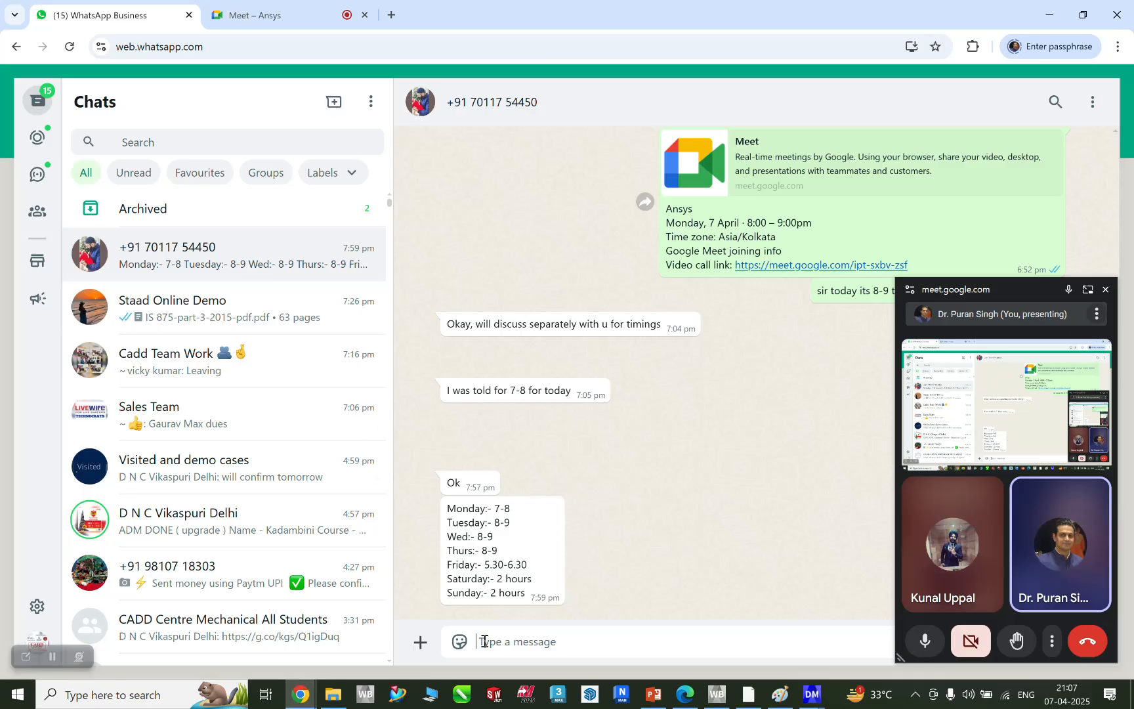
key(ctrl+v)
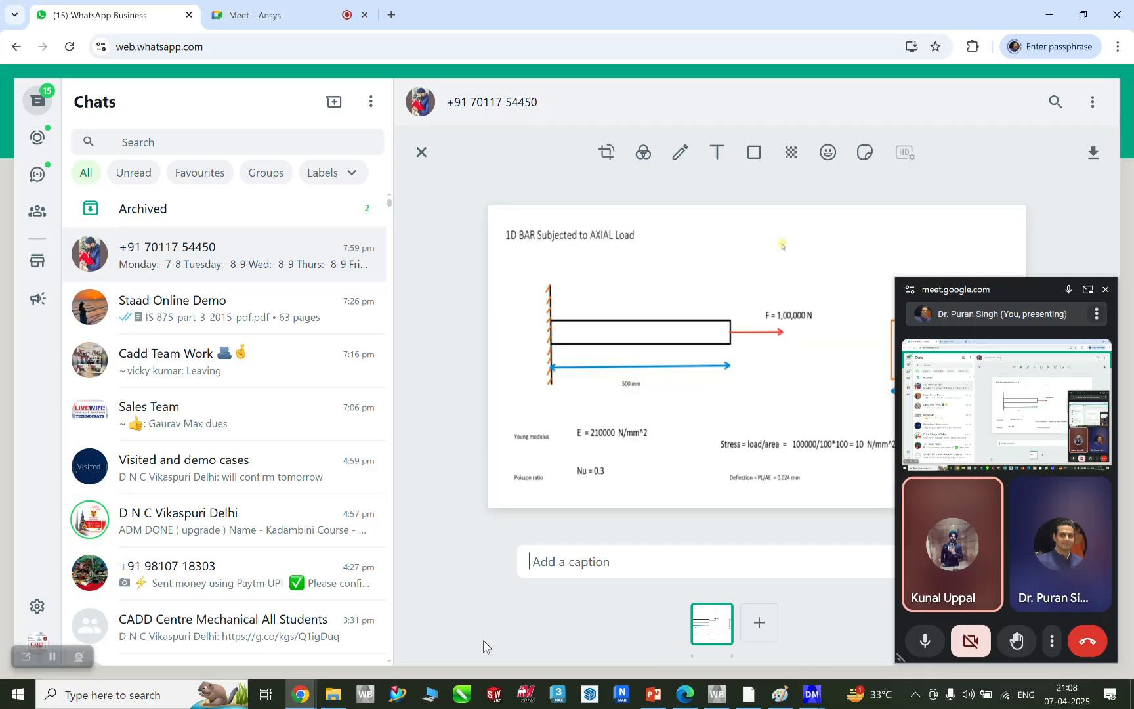
key(Return)
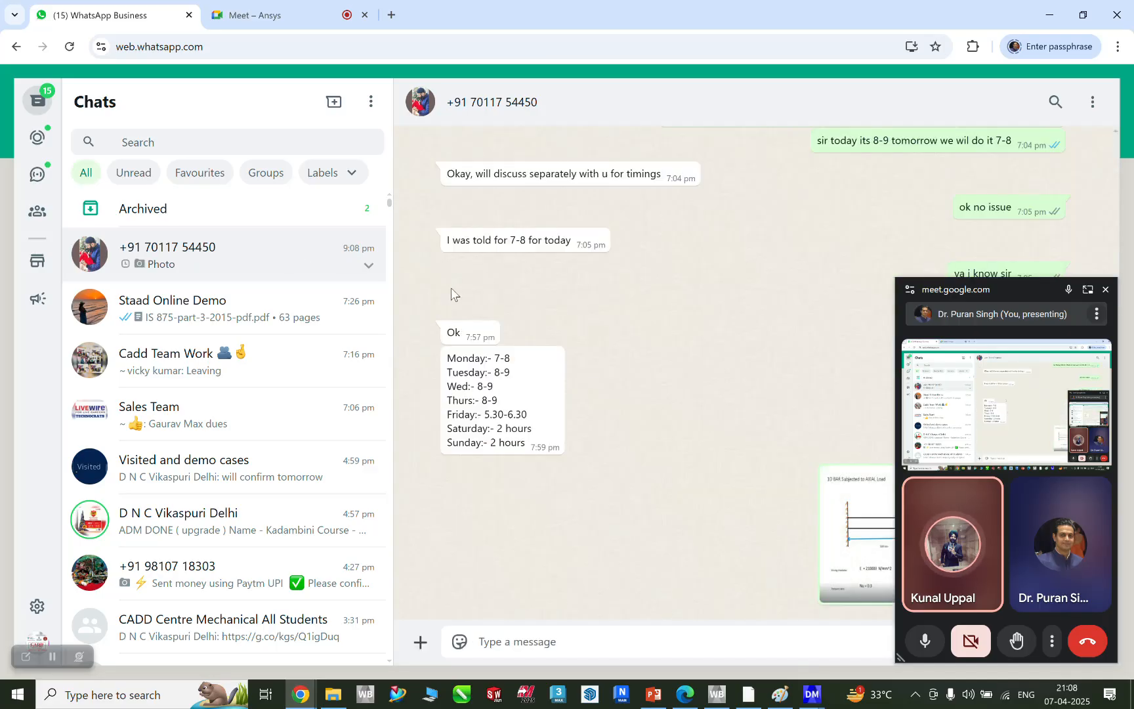